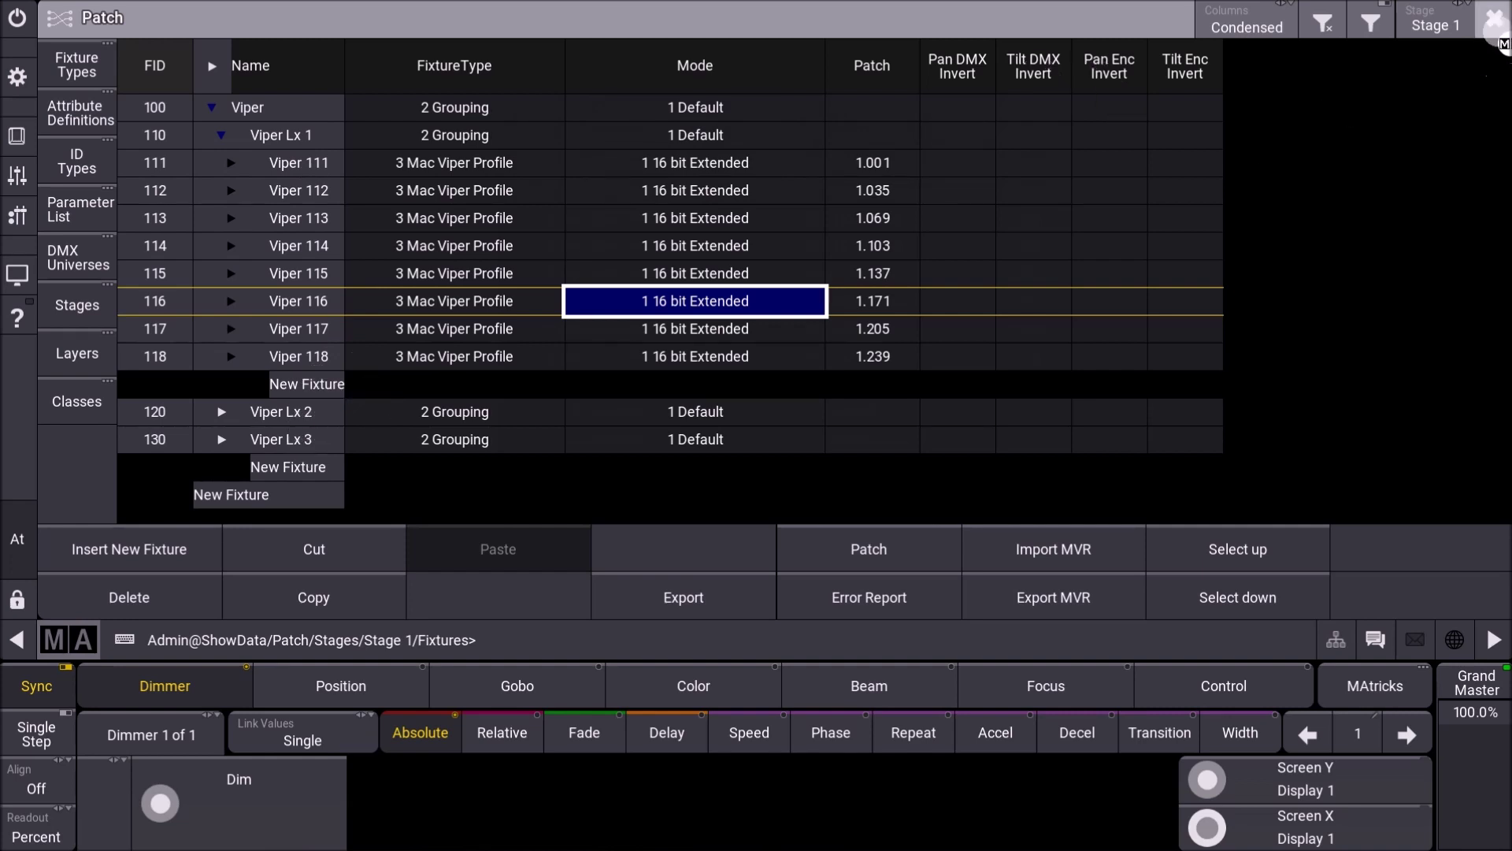
Leave the patch and keep its changes
left_click(1494, 17)
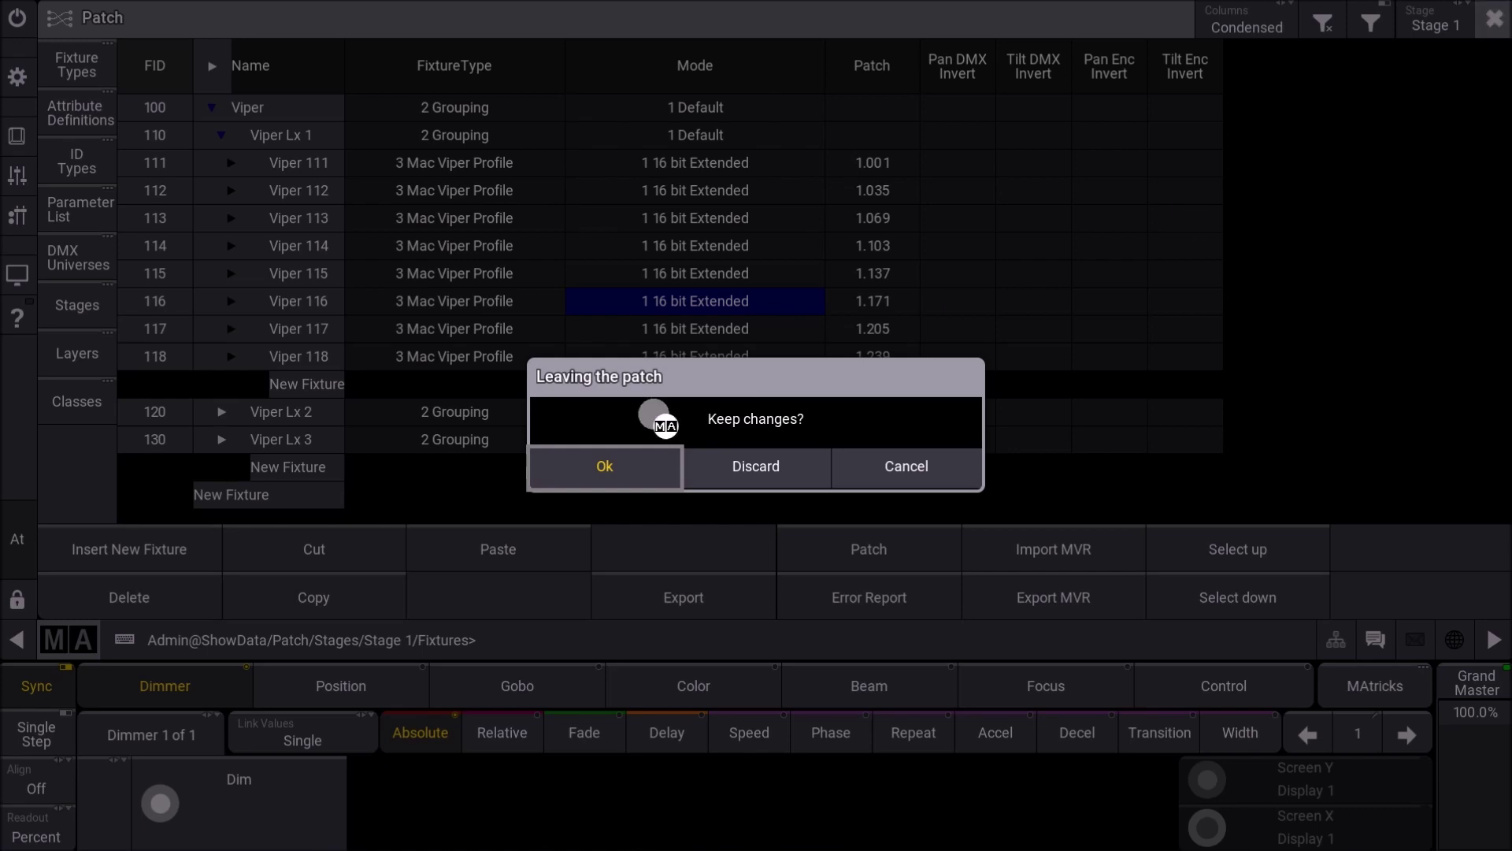
left_click(602, 471)
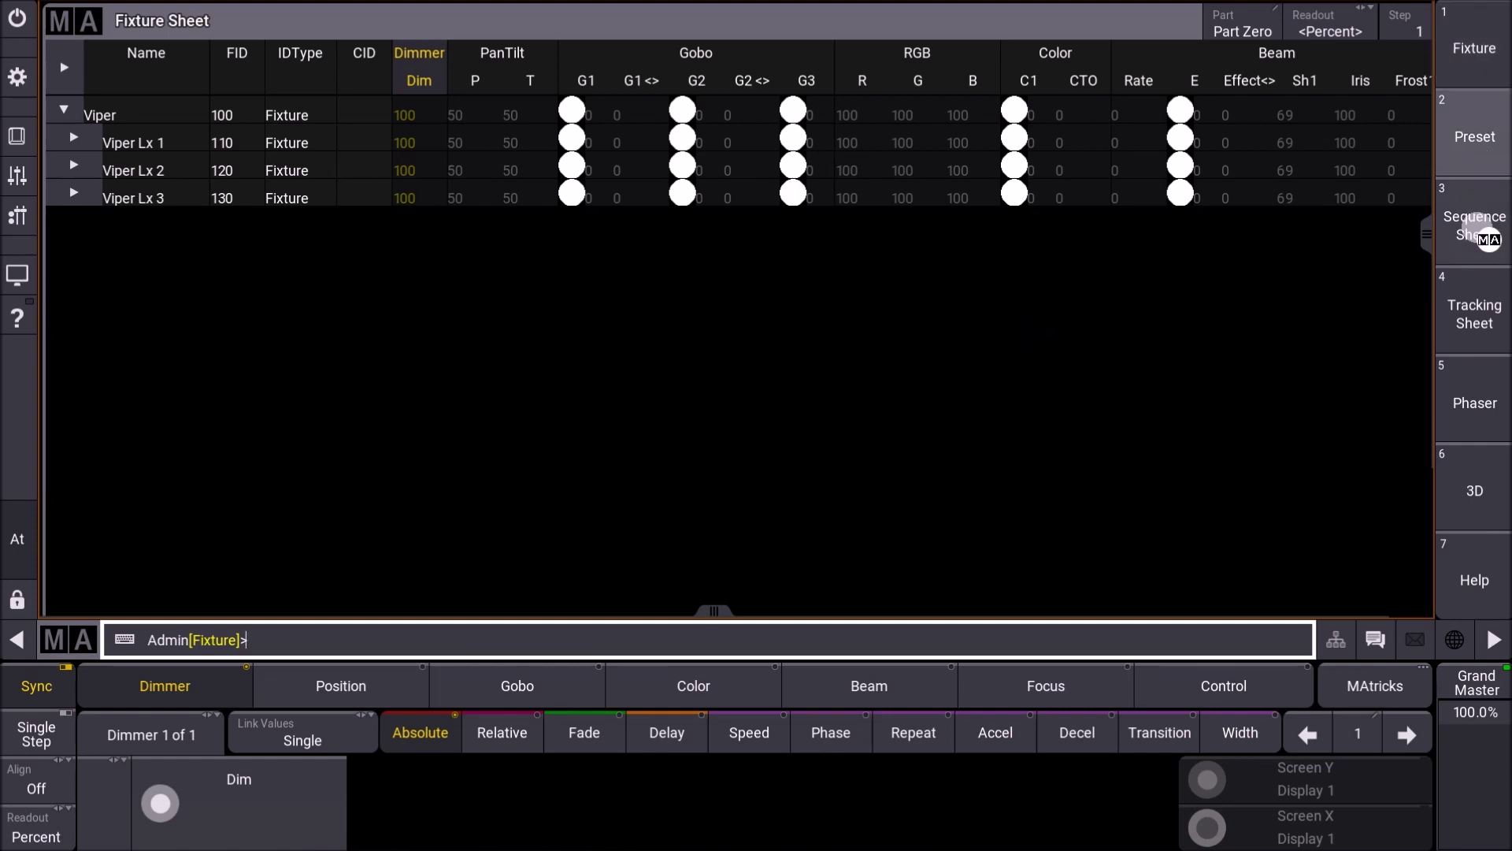
Look through the stored views from Fixture and Preset to 3D and Help, and return to the Fixture view
left_click(1481, 43)
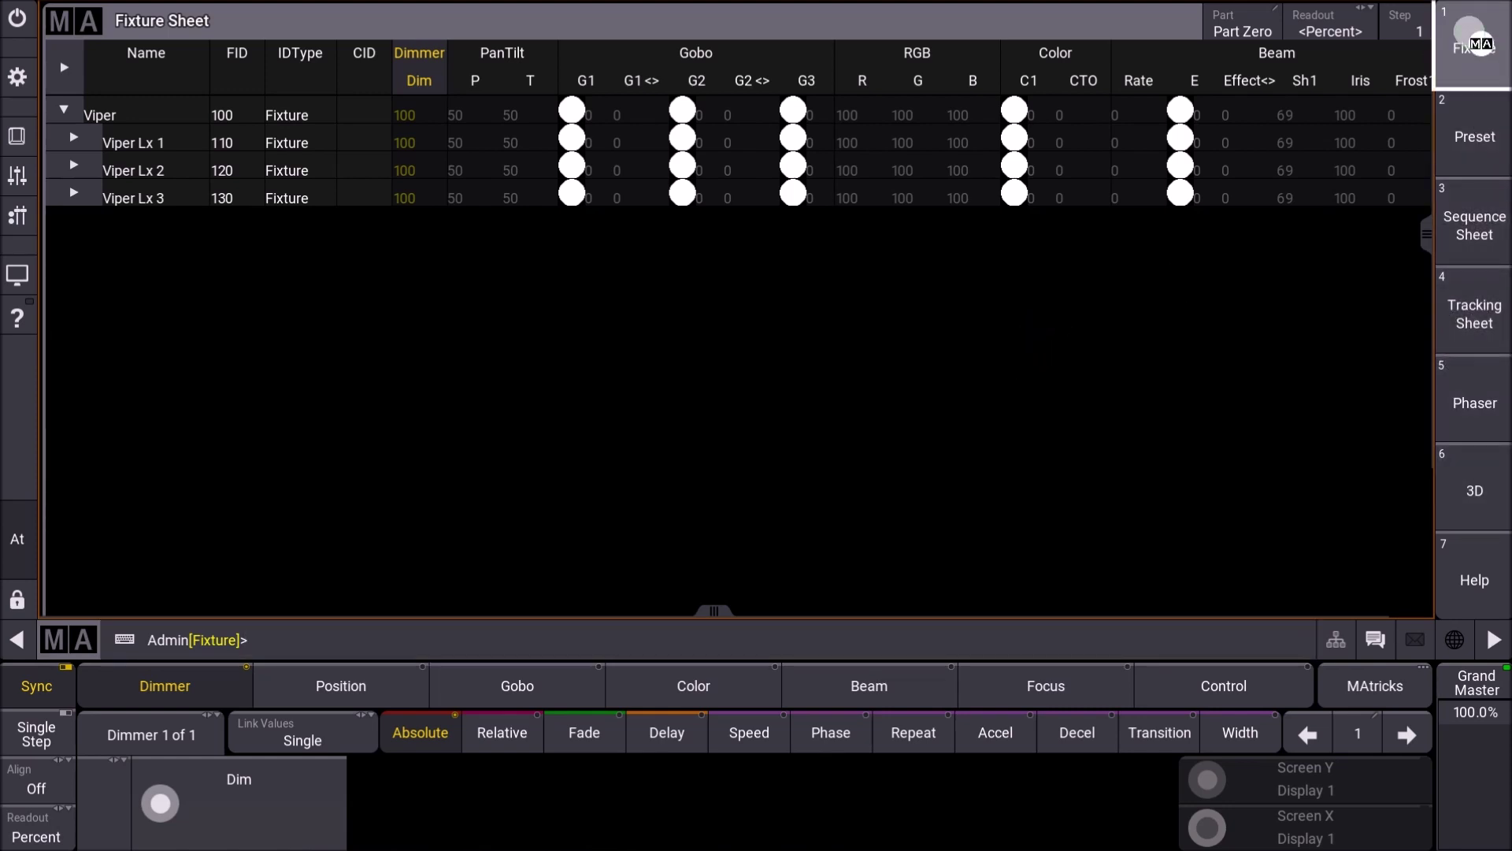
left_click(1476, 154)
left_click(1474, 232)
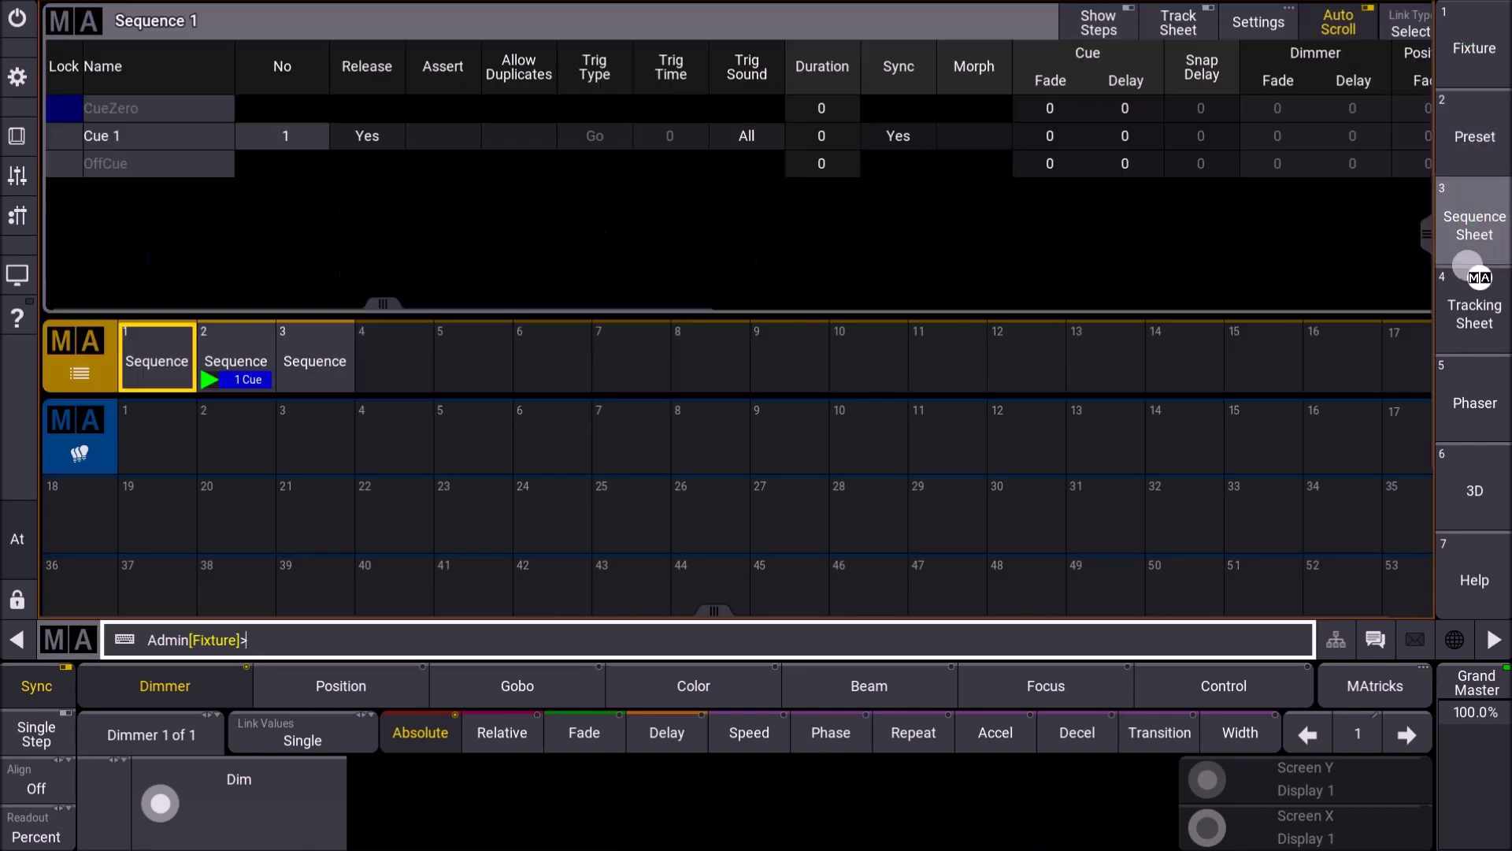
left_click(1474, 311)
left_click(1474, 403)
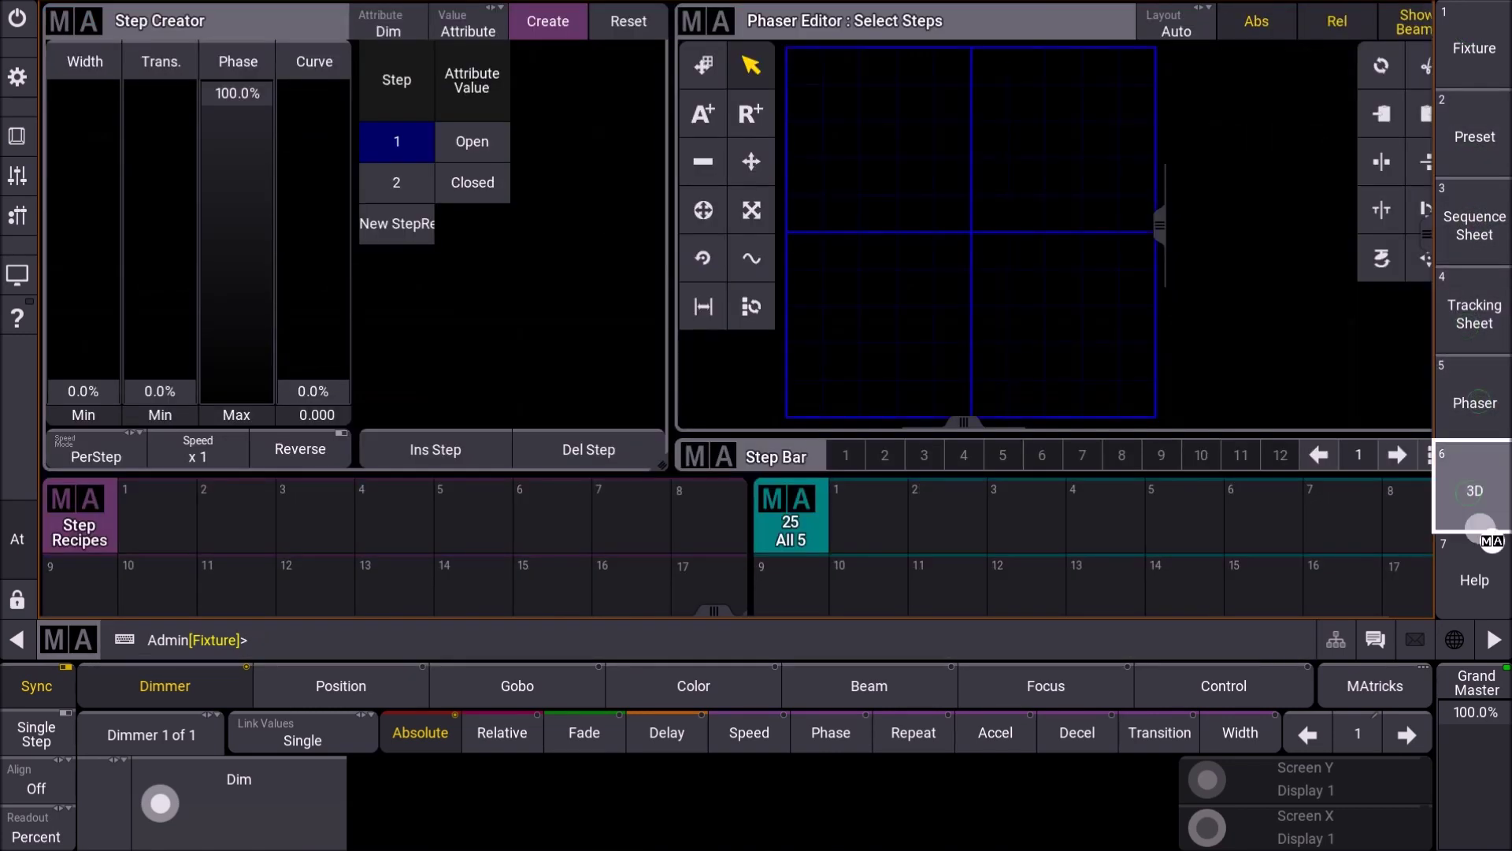
left_click(1479, 522)
left_click(1475, 580)
left_click(1464, 31)
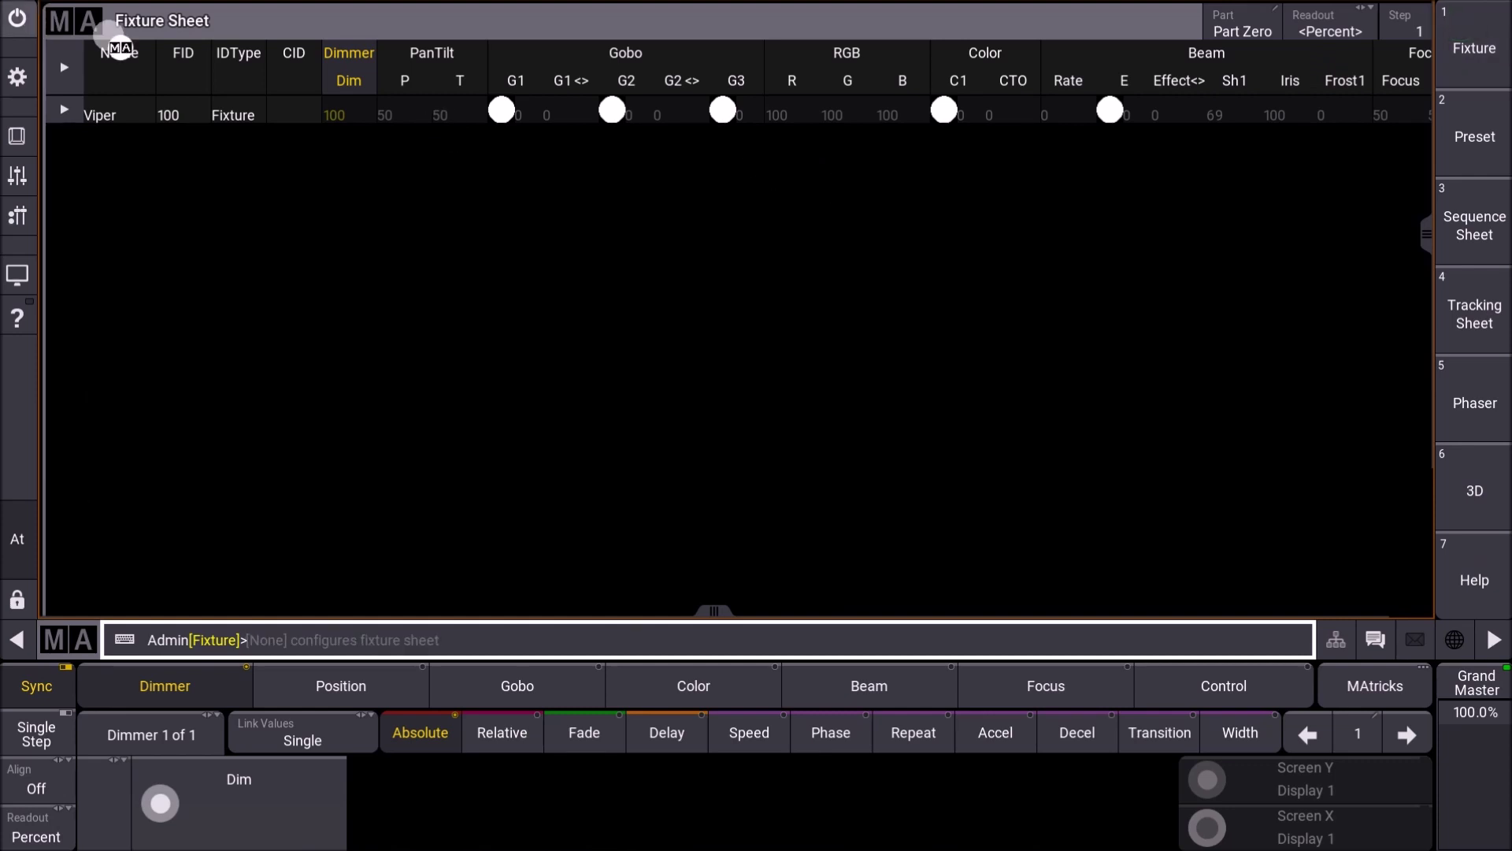
Delete the full-screen Fixture Sheet window and add a 3D window about two thirds of the empty screen wide
left_click(81, 37)
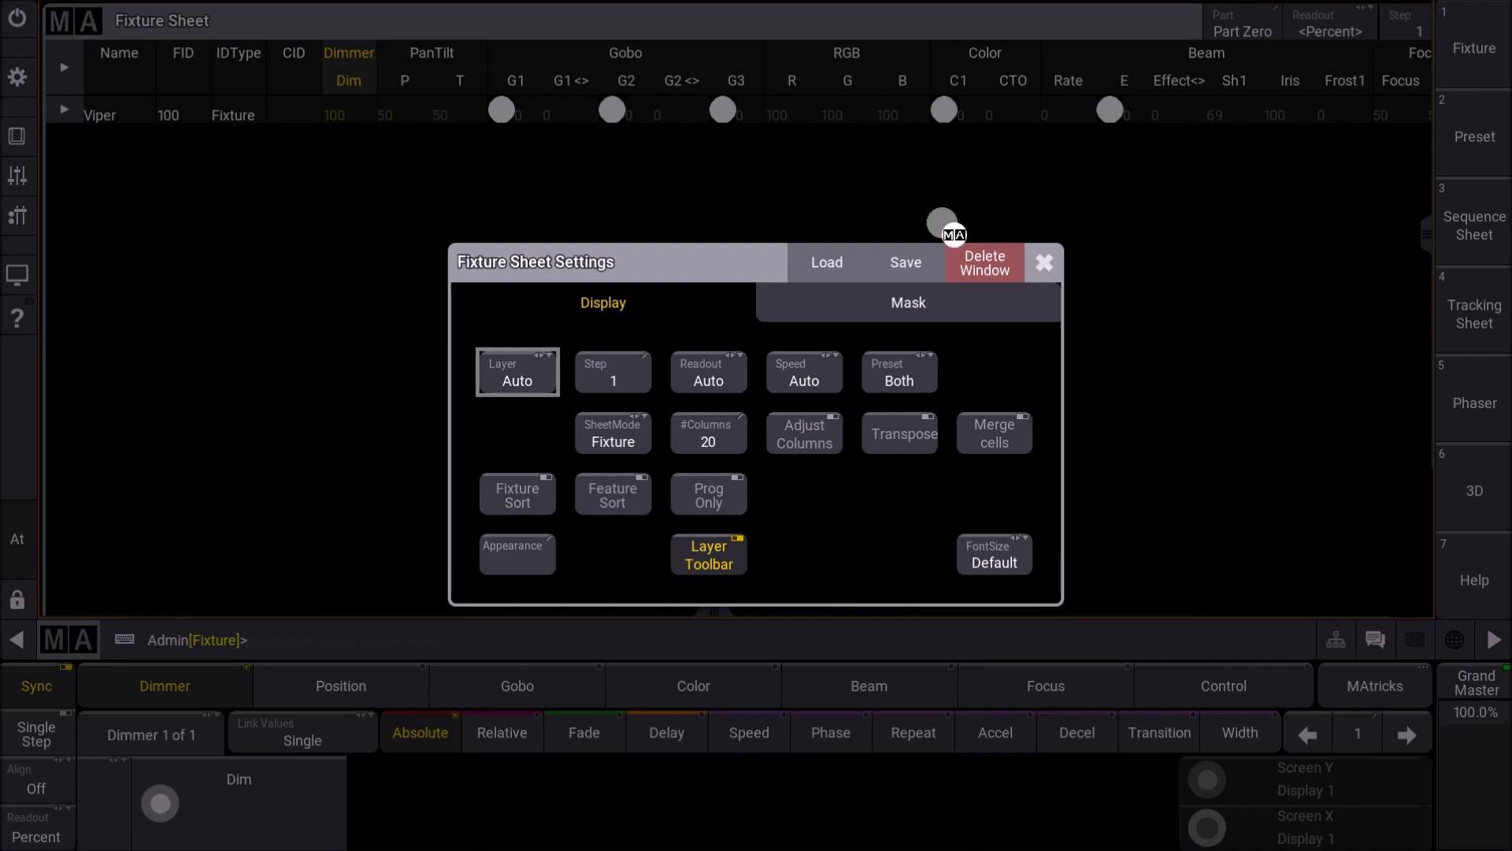
left_click(985, 264)
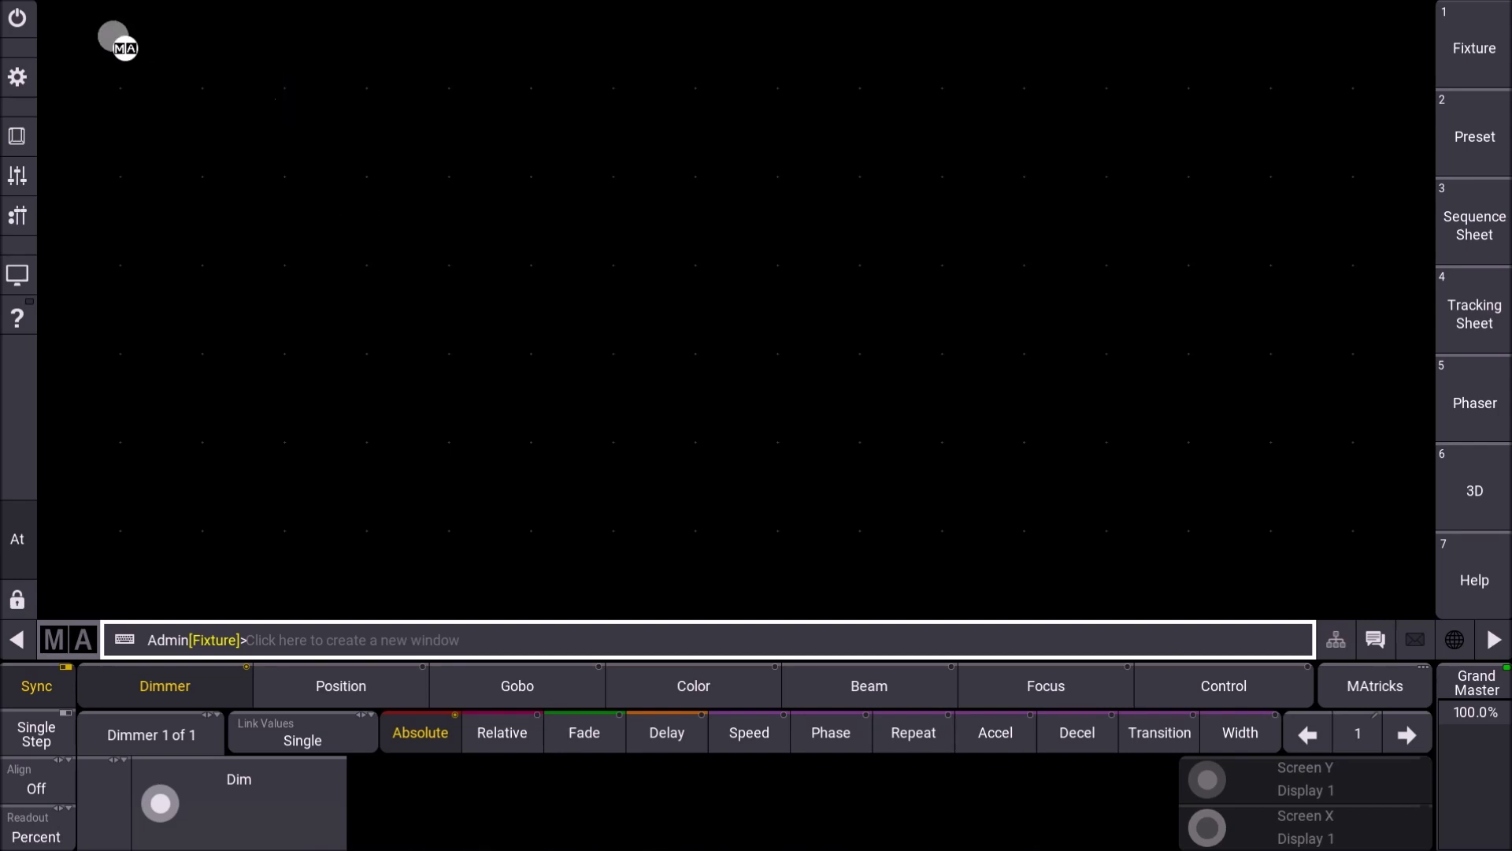
left_click_drag(73, 27, 946, 442)
left_click(542, 240)
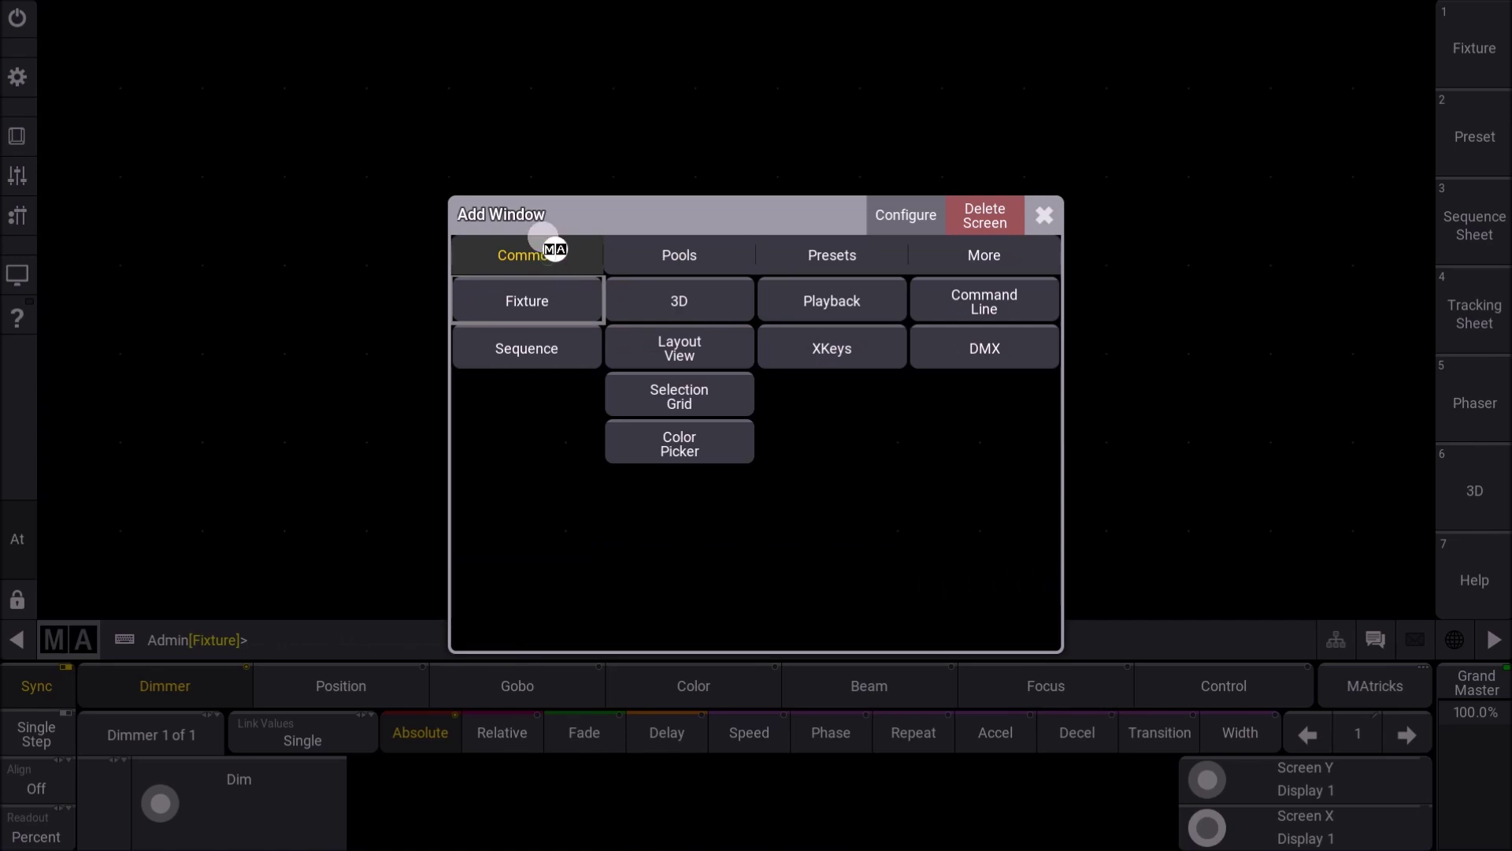
left_click(705, 298)
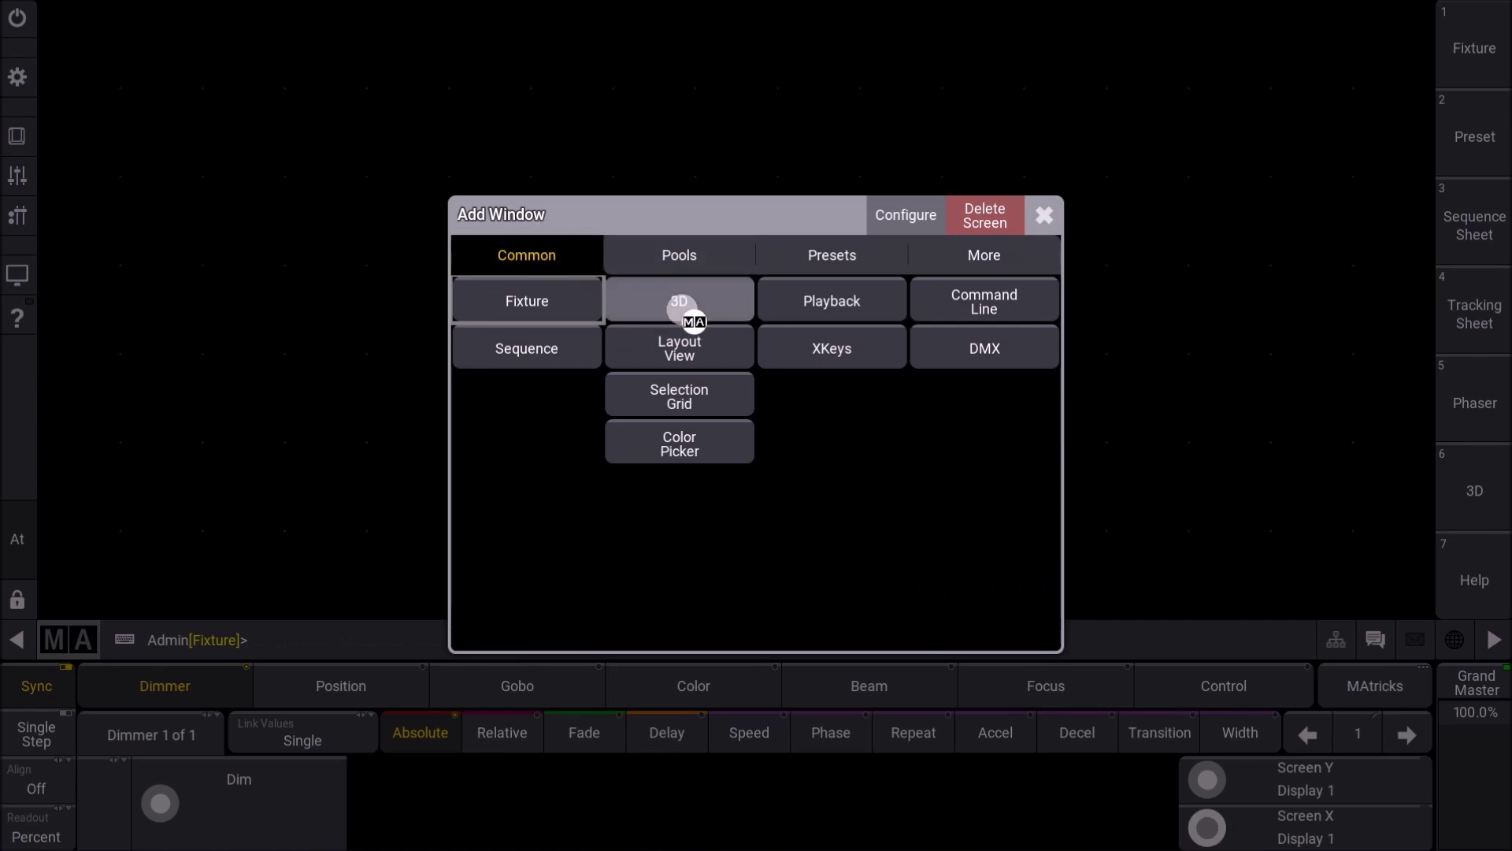
left_click(686, 309)
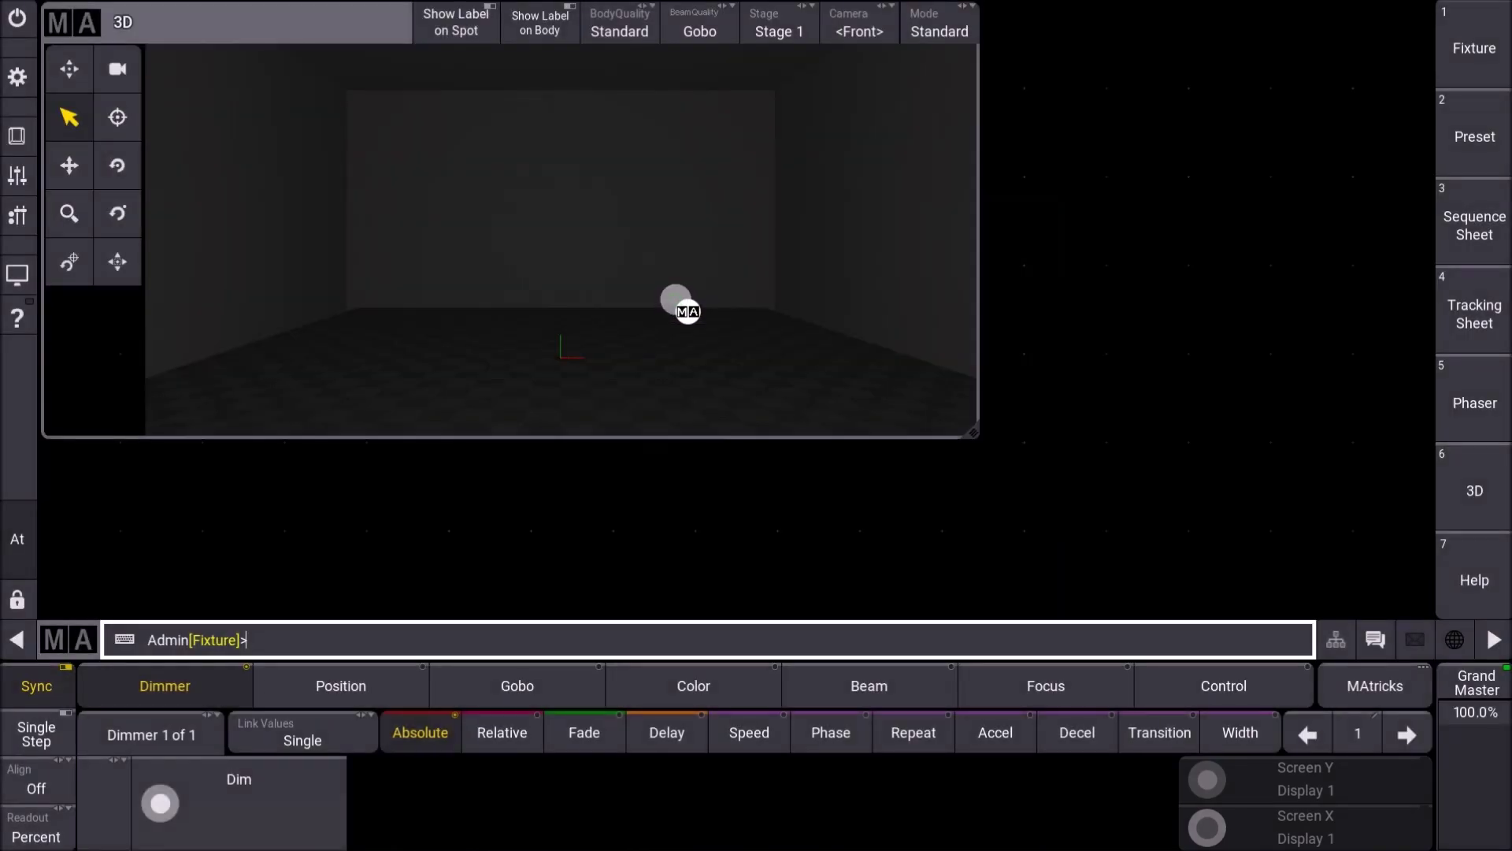
Add a Fixture Sheet window beside the 3D window and a two-row Cameras pool beneath the 3D window
left_click_drag(1006, 31, 1429, 520)
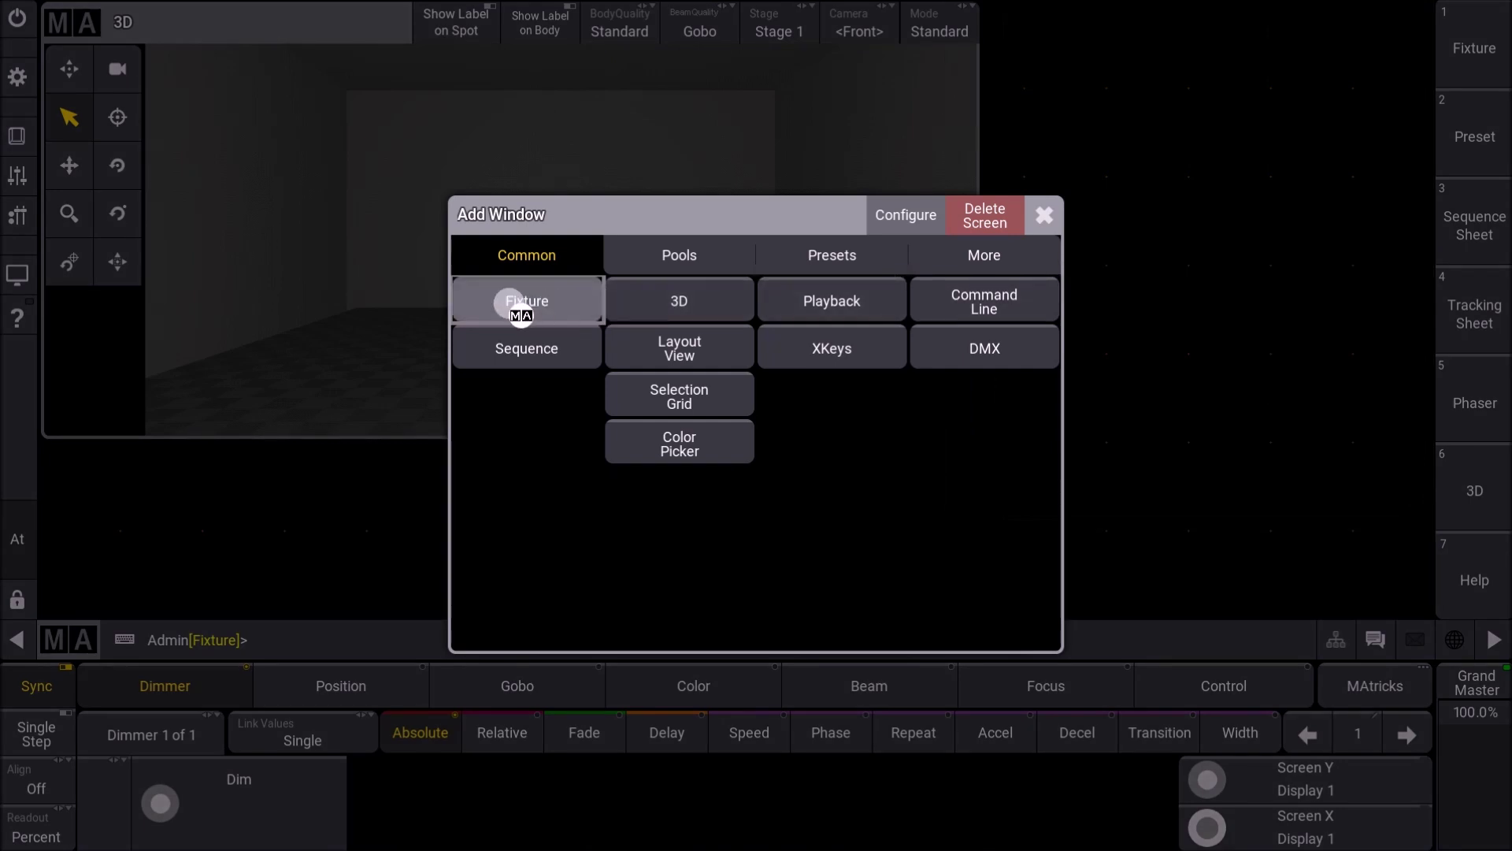
left_click(534, 304)
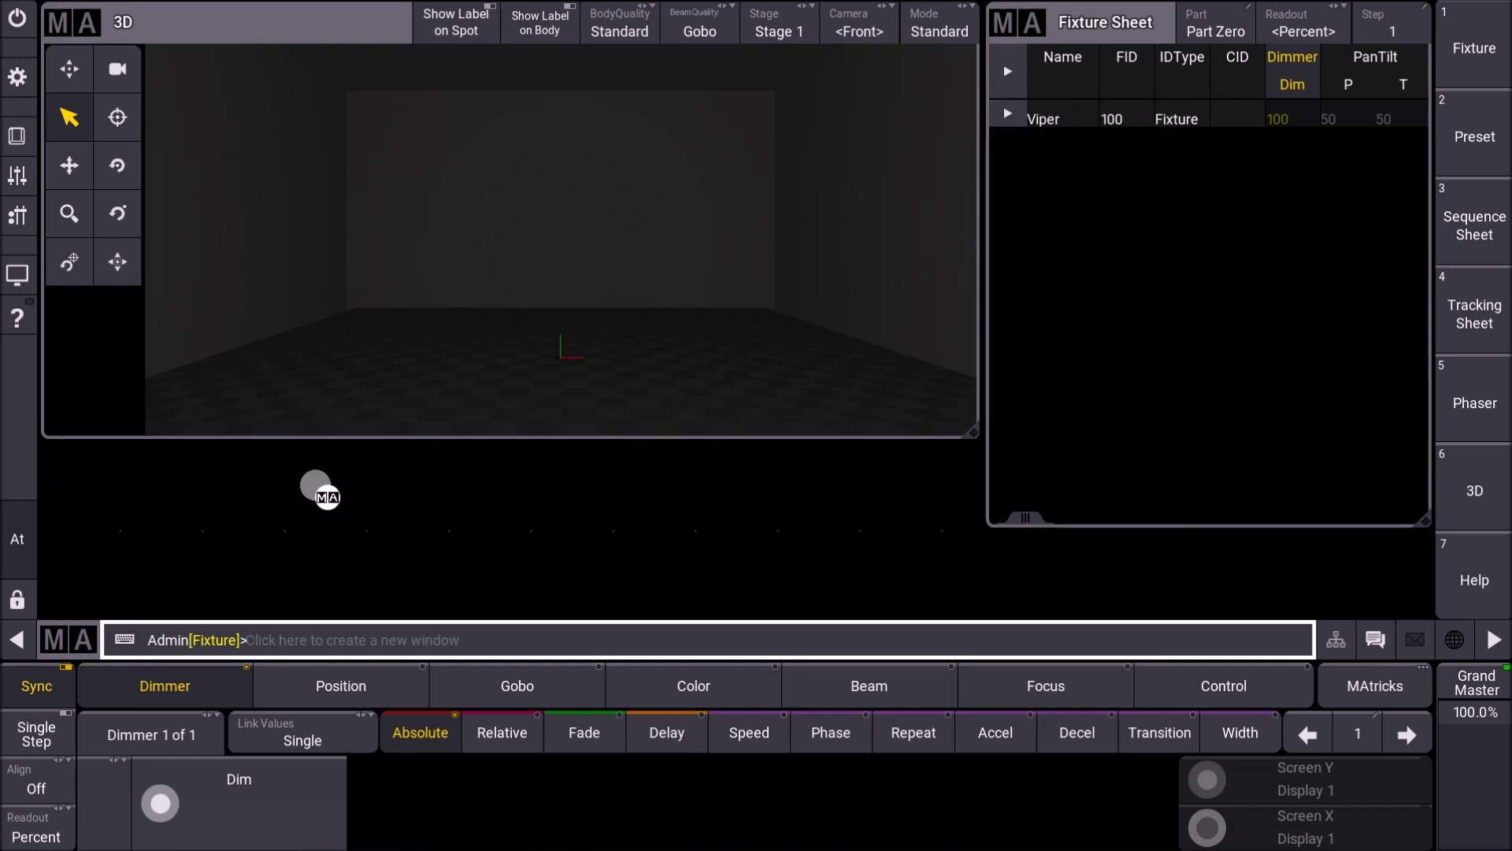
left_click_drag(73, 473, 771, 596)
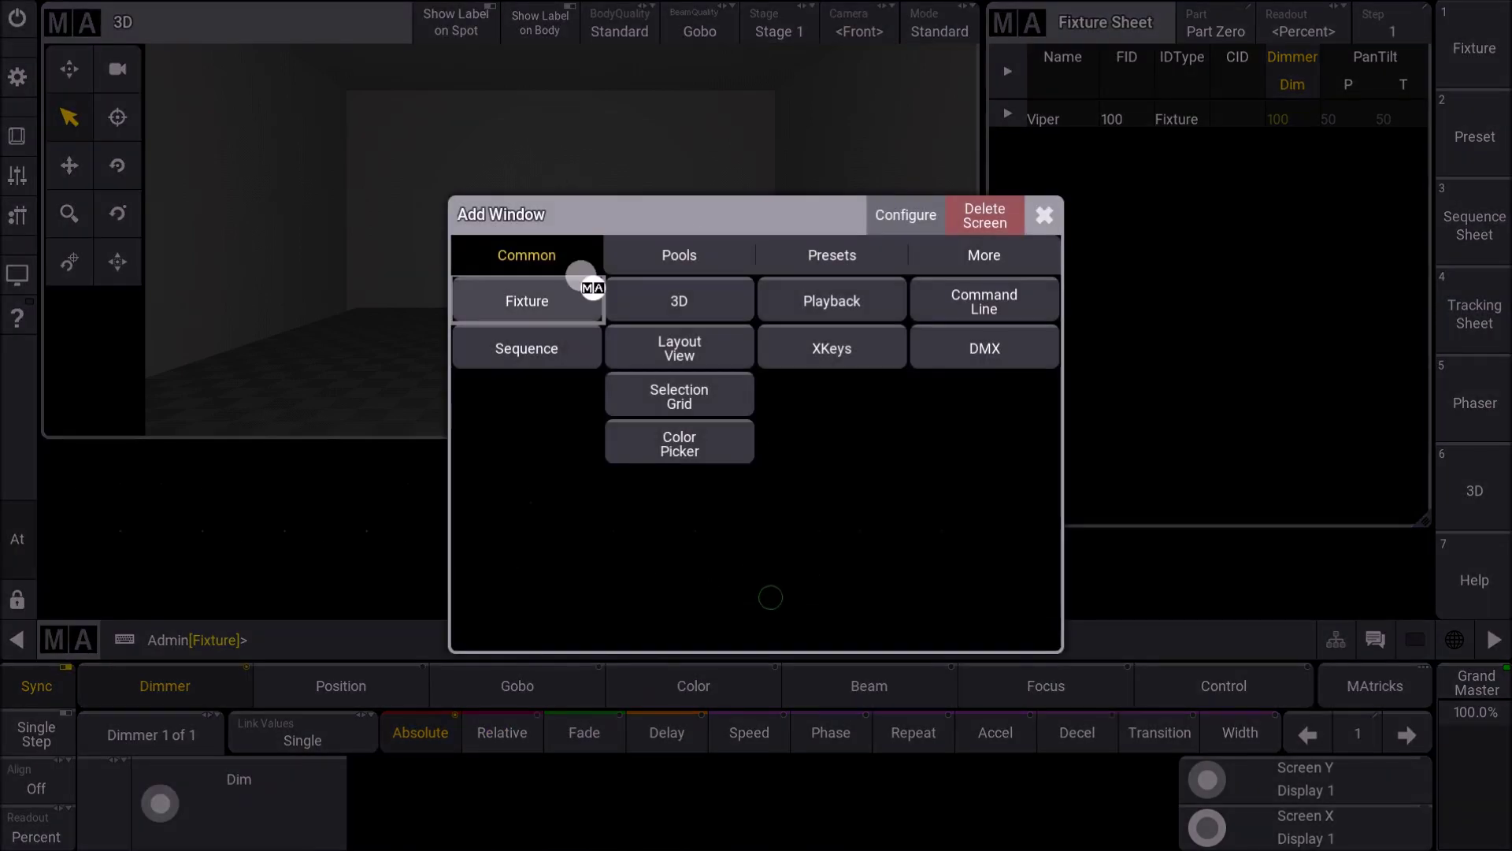
left_click(700, 263)
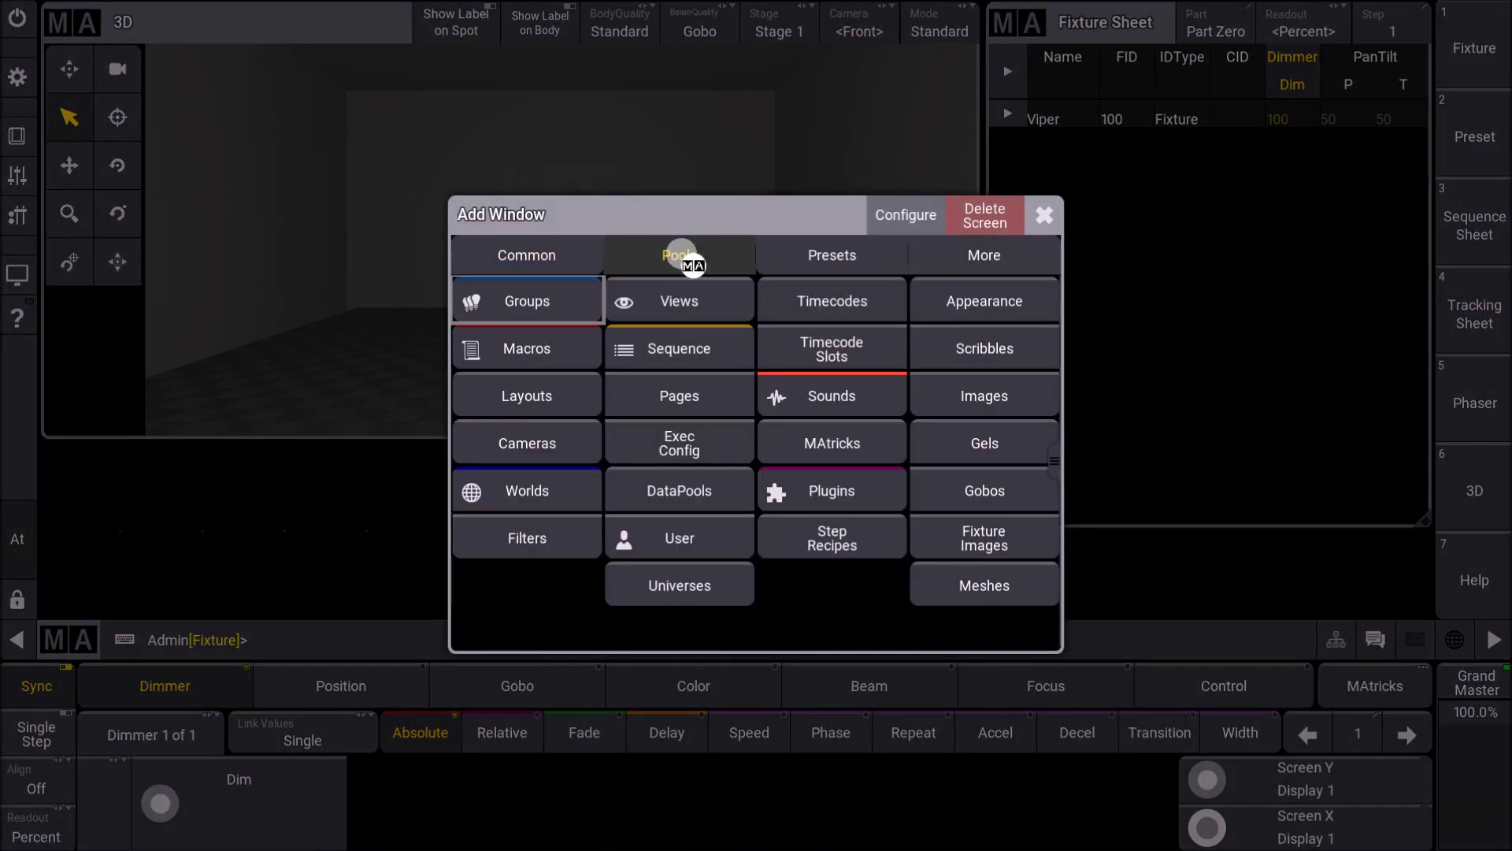
left_click(524, 443)
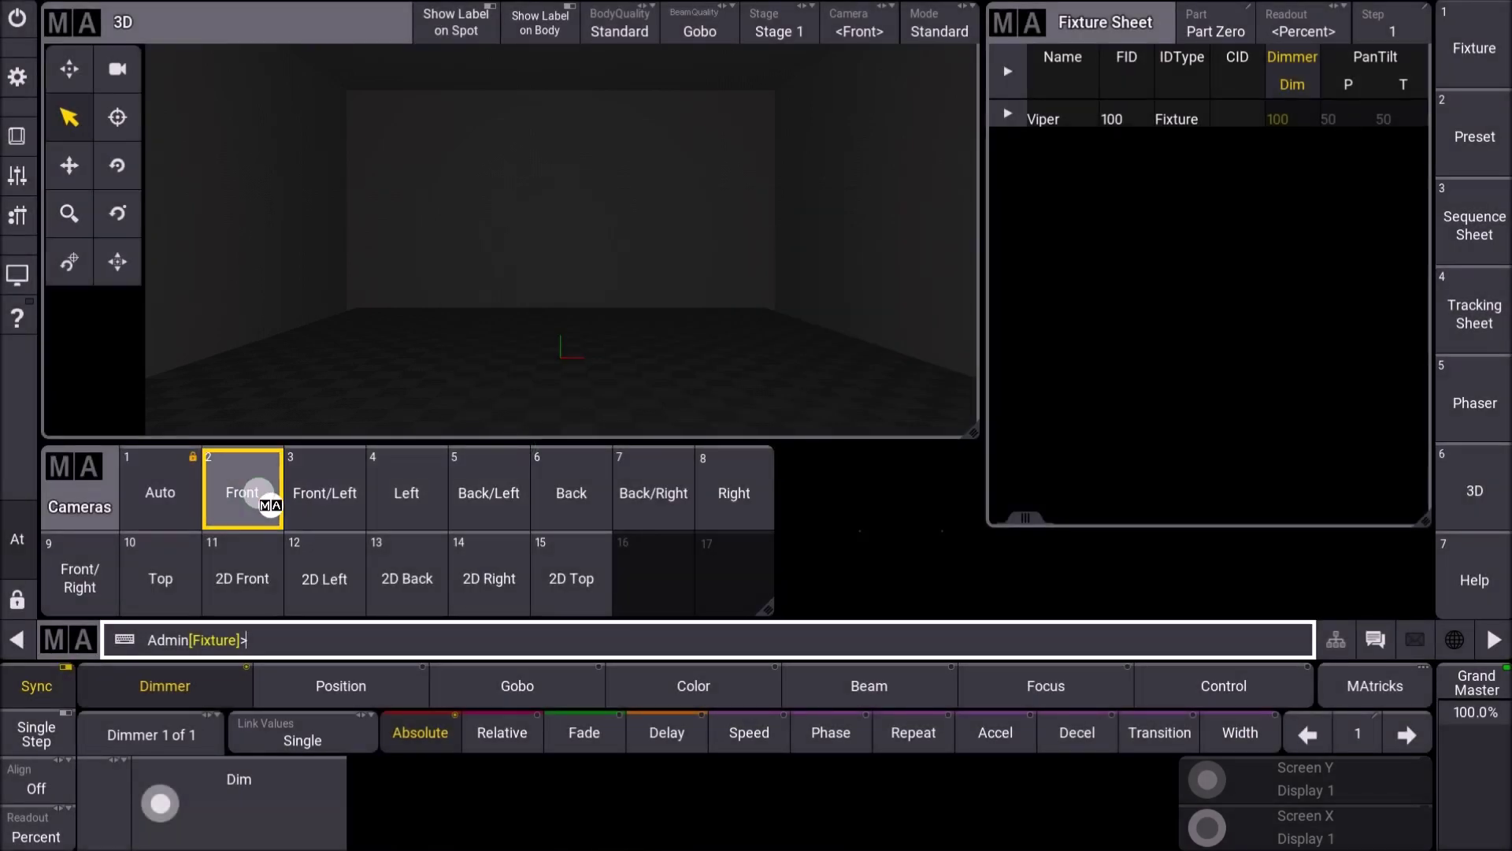
Preview the 3D stage through each camera from Front/Left to 2D Top, and return to the Front camera
left_click(321, 489)
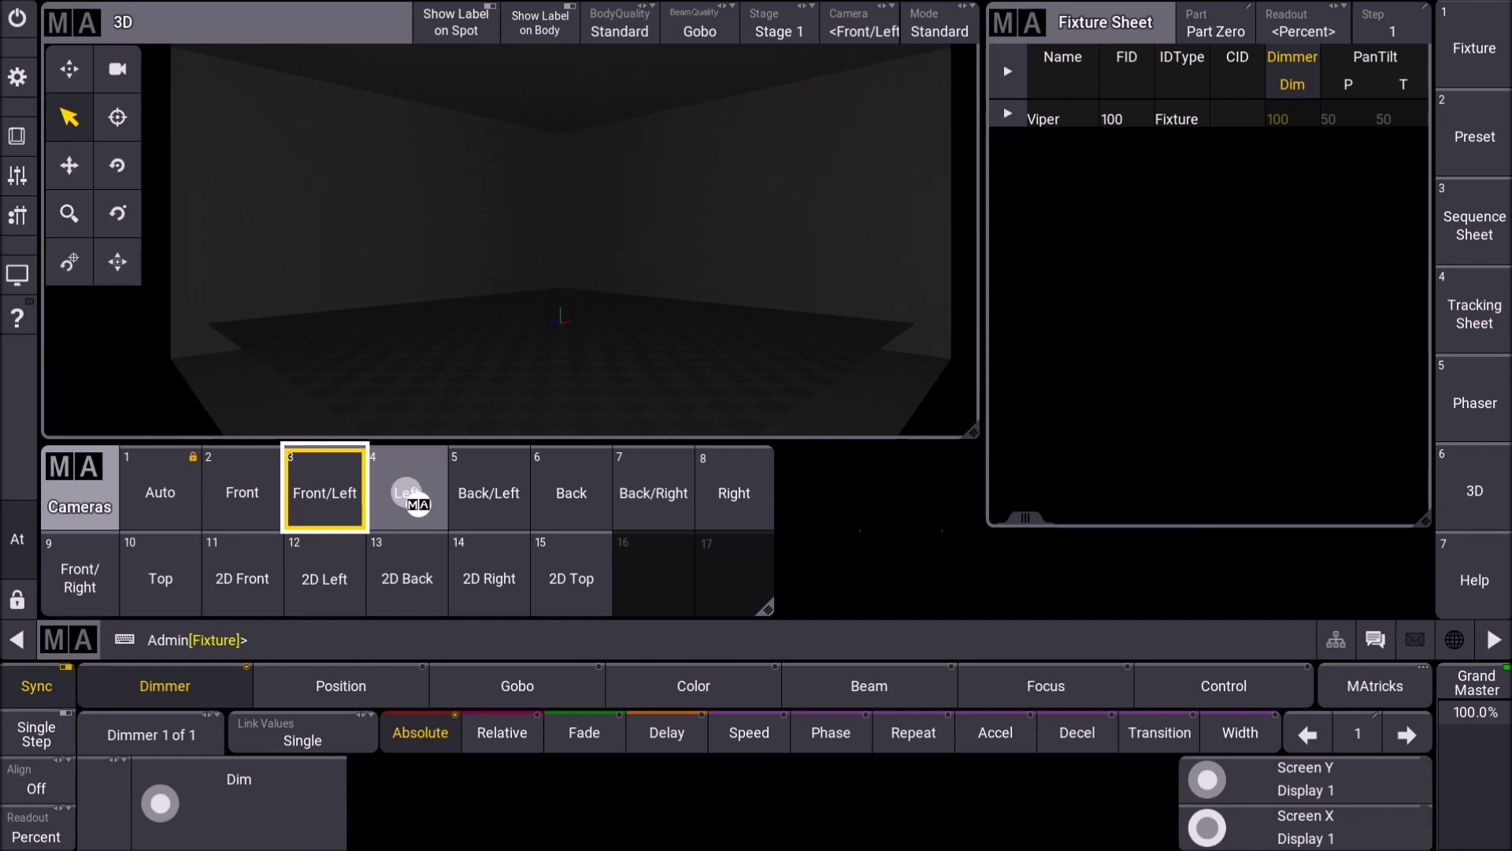
left_click(407, 495)
left_click(490, 488)
left_click(592, 484)
left_click(675, 484)
left_click(748, 489)
left_click(81, 572)
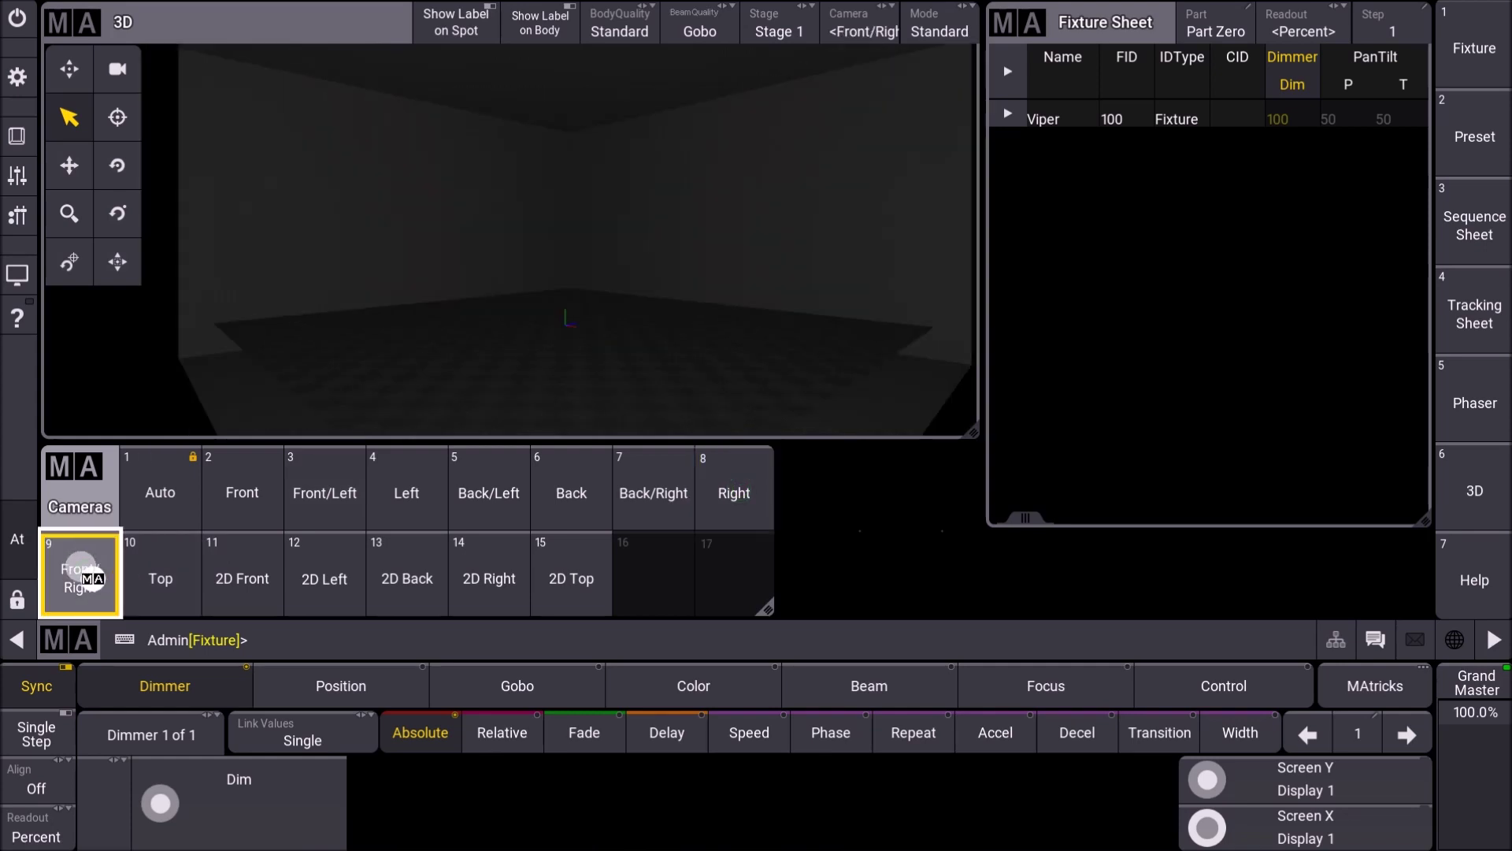
left_click(159, 571)
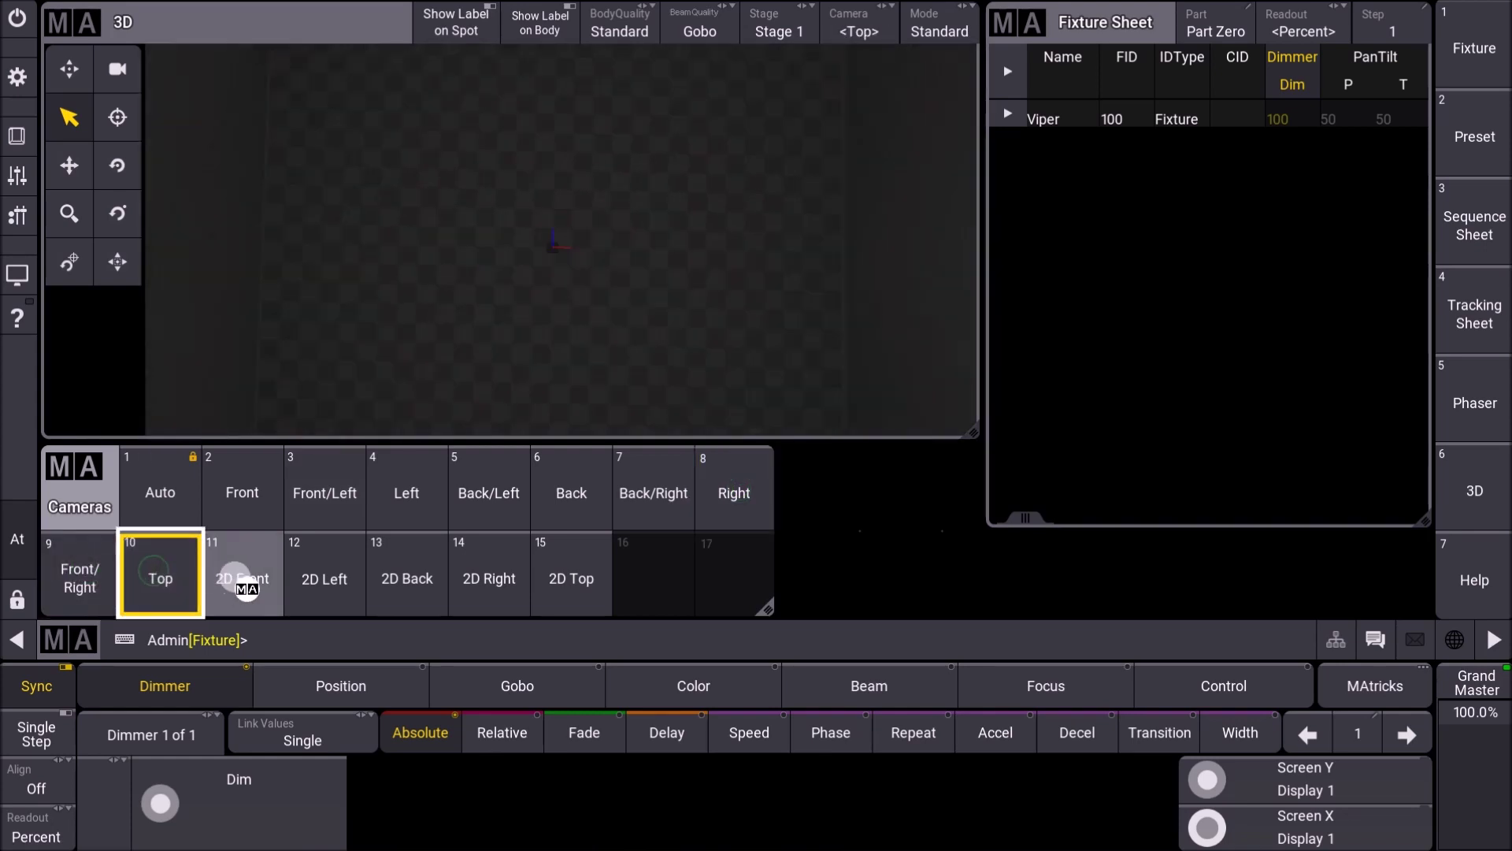
left_click(240, 579)
left_click(330, 575)
left_click(421, 577)
left_click(497, 579)
left_click(584, 574)
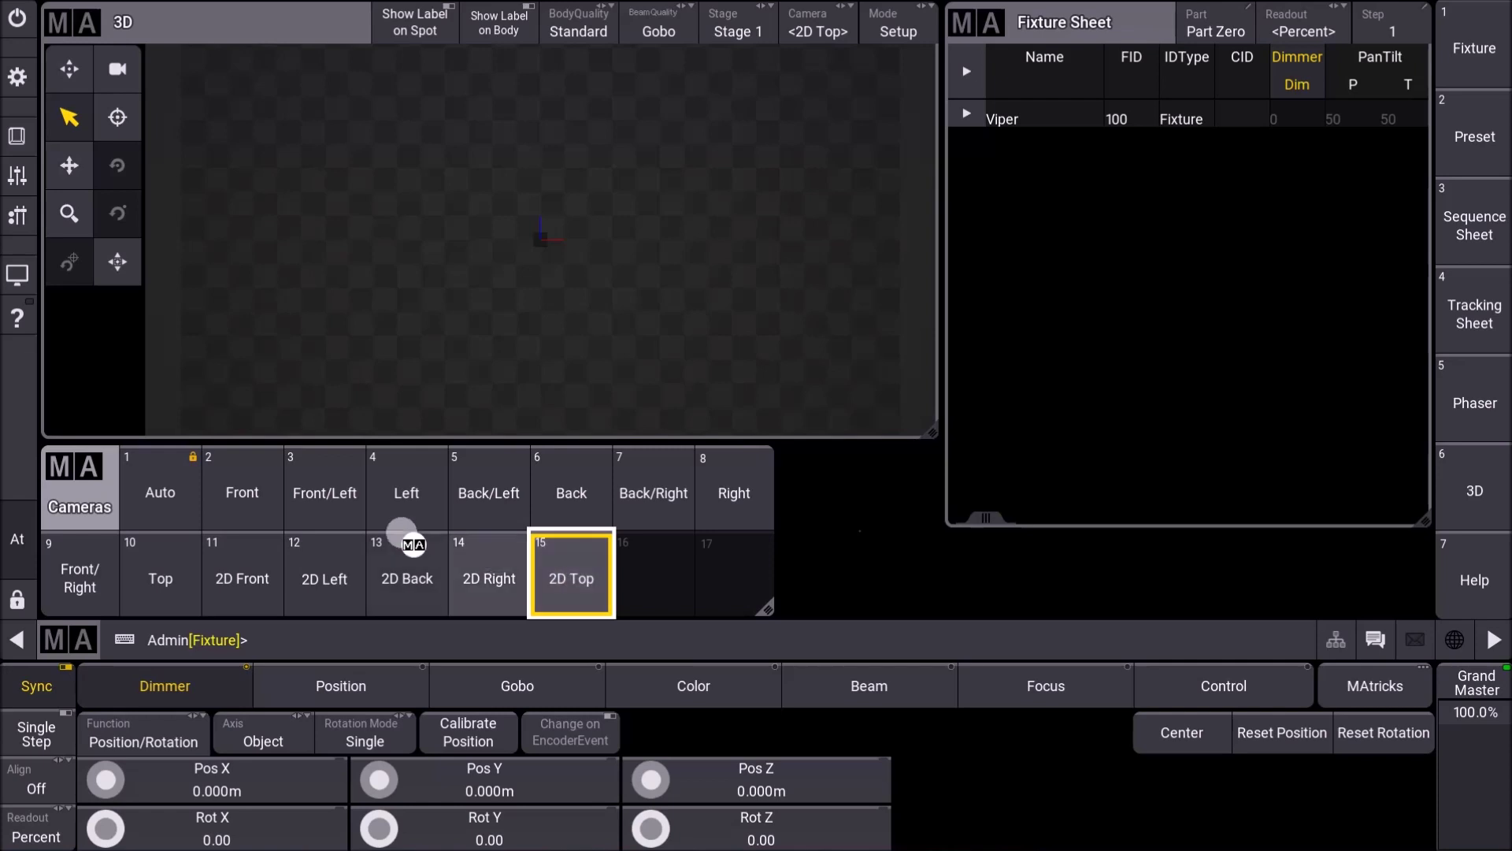
left_click(243, 487)
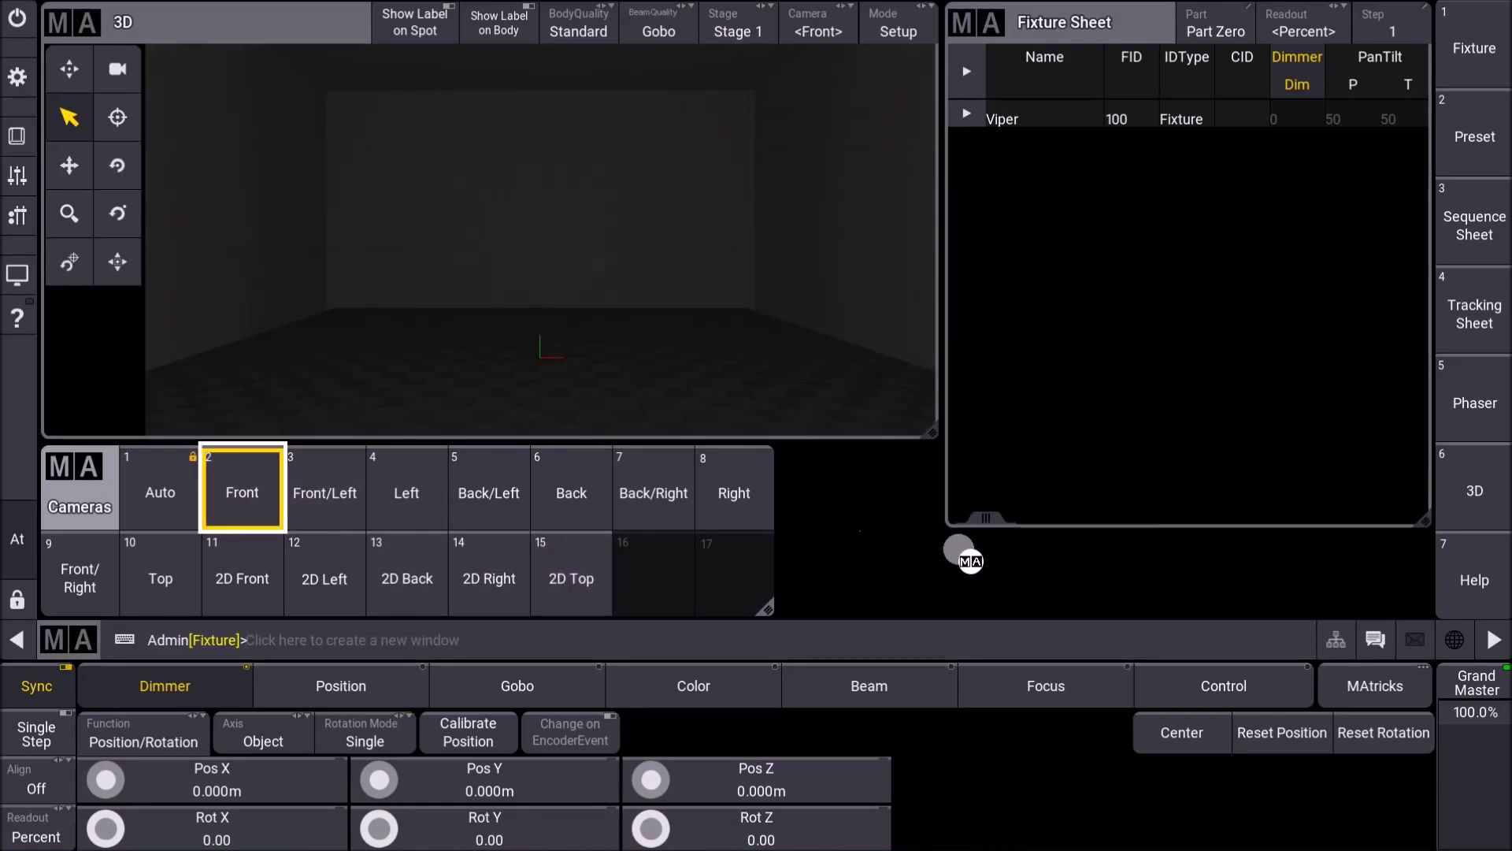
Add a single-row Macros pool in the free space below the Fixture Sheet
left_click_drag(967, 544, 1427, 612)
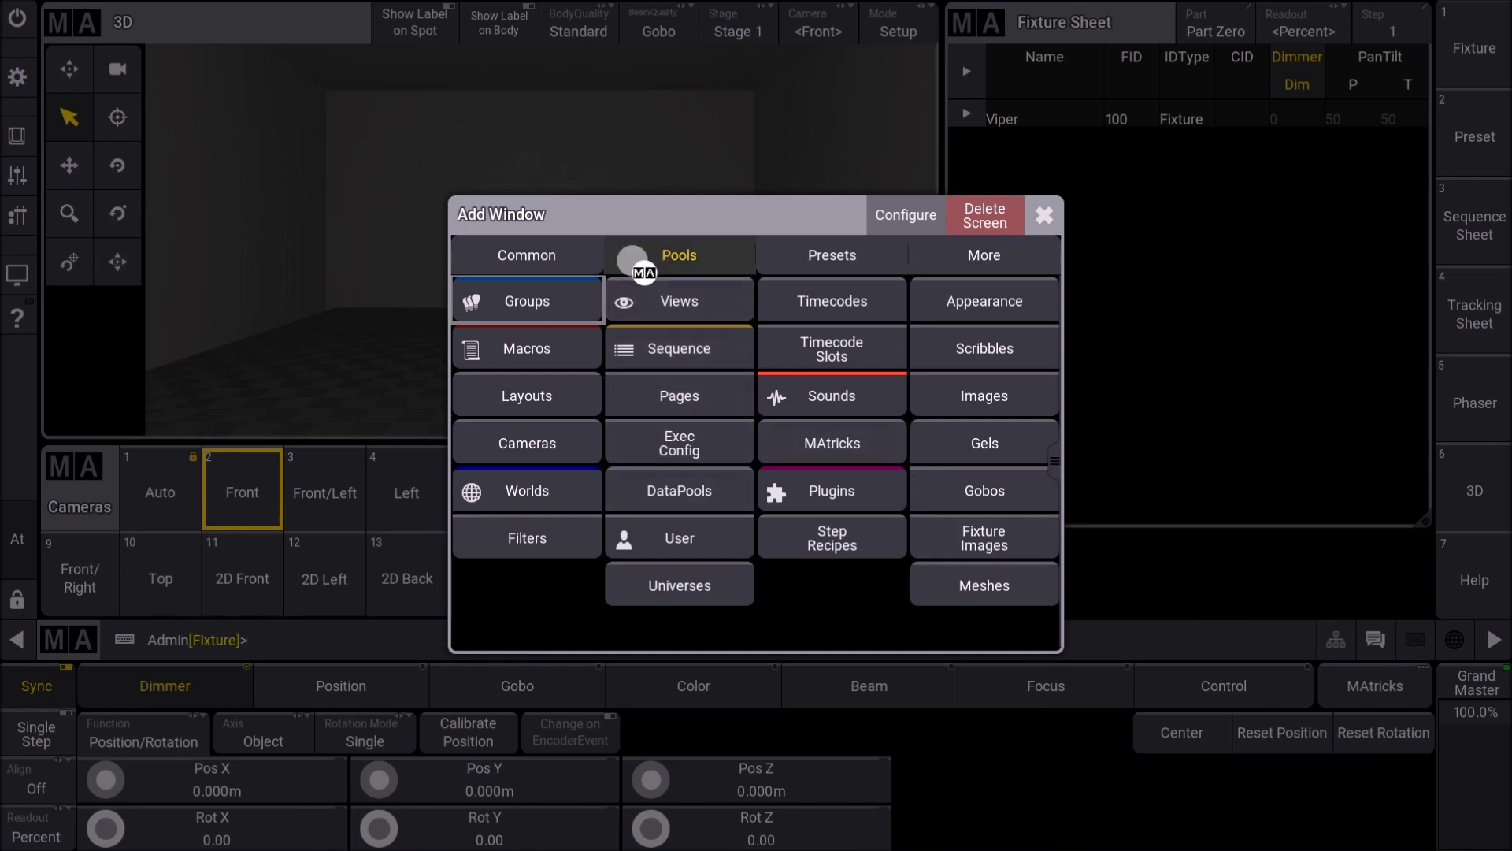
left_click(548, 347)
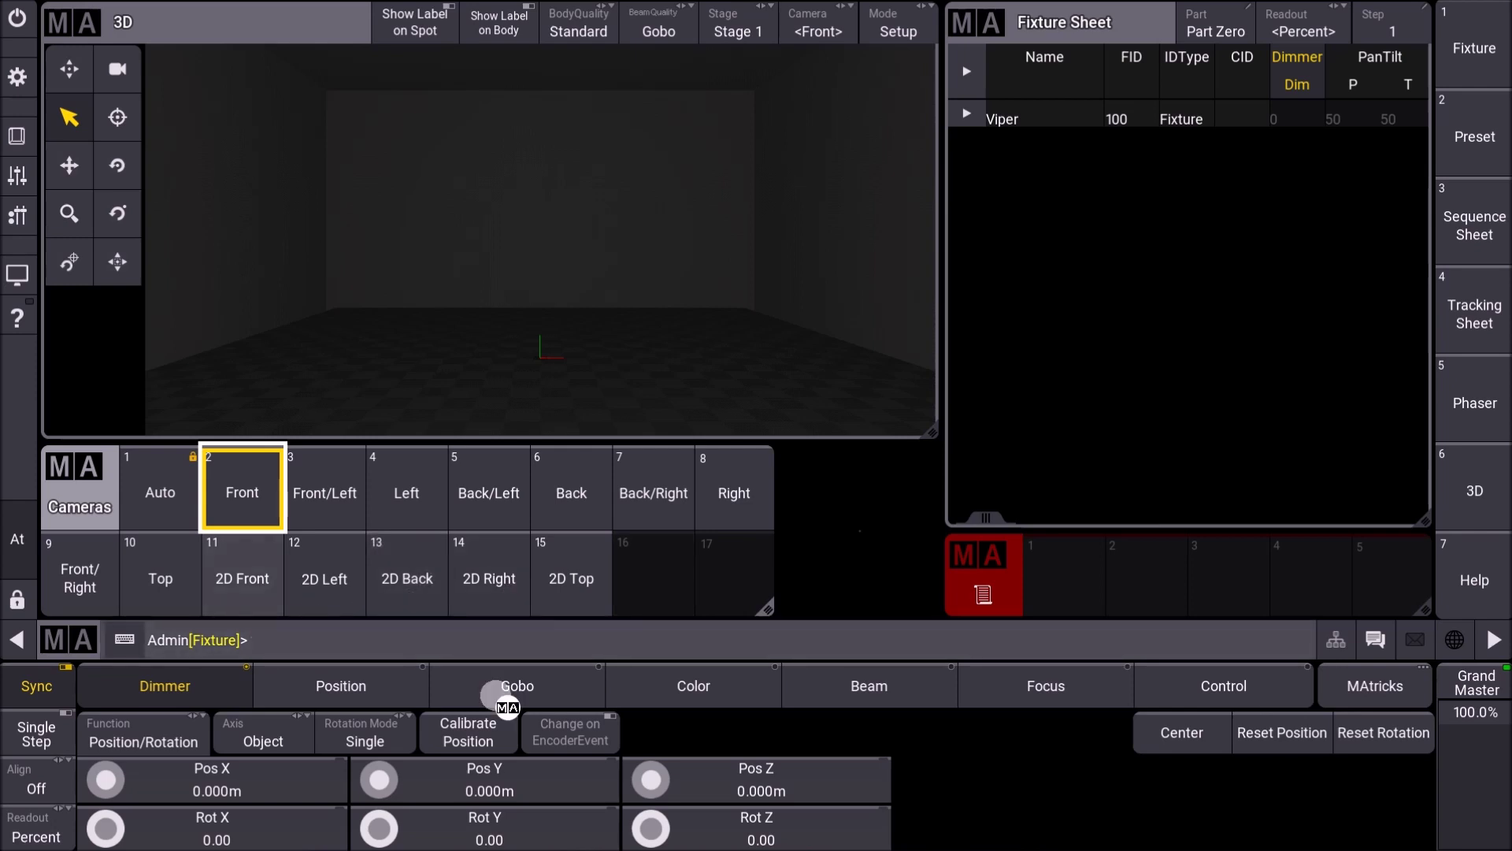
Open the empty Macro 1 for editing with an edit macro command
left_click(17, 141)
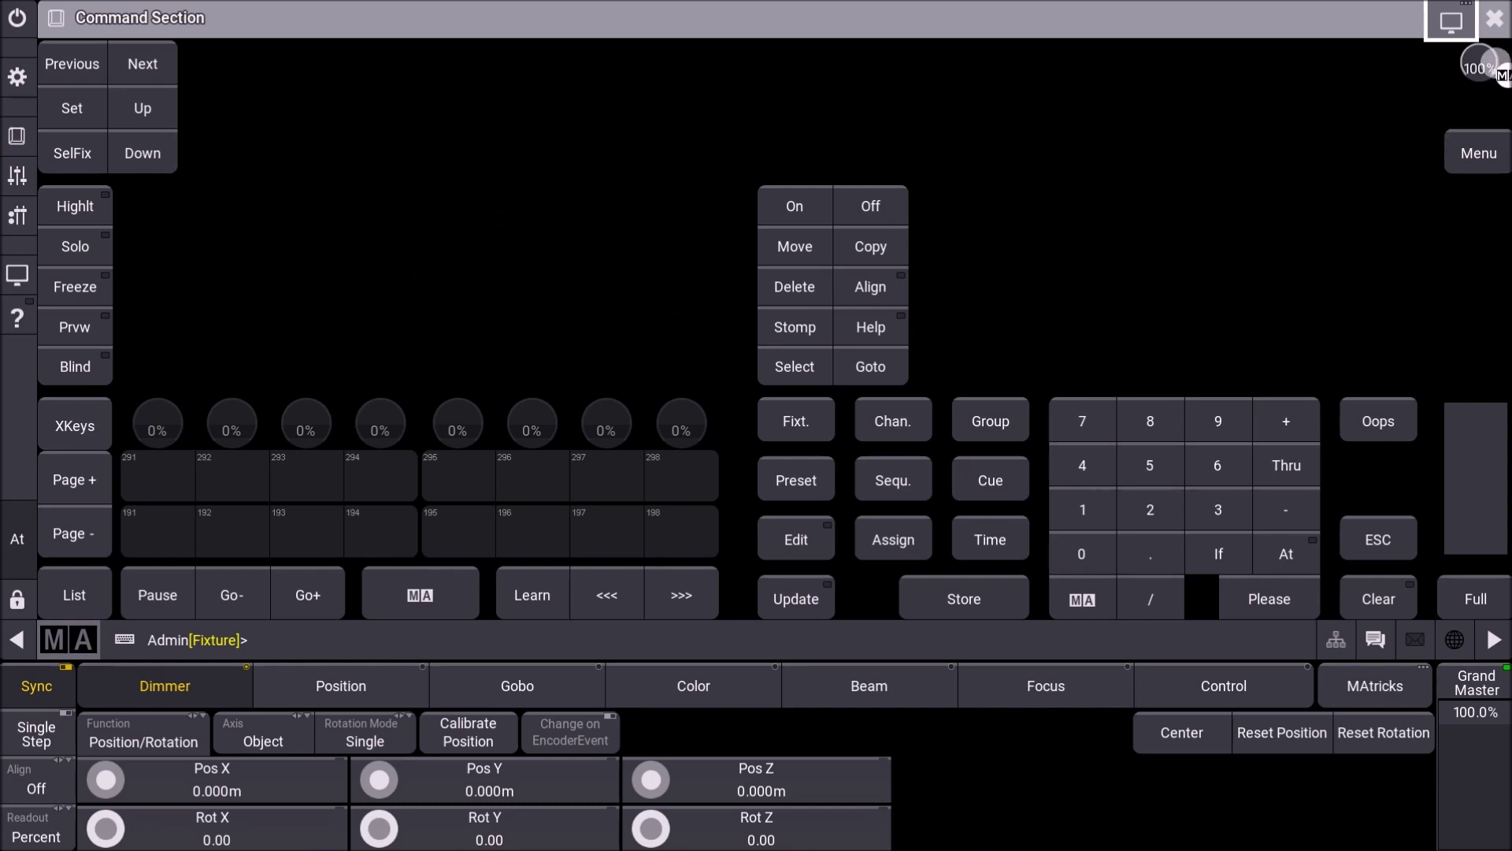
left_click(1495, 17)
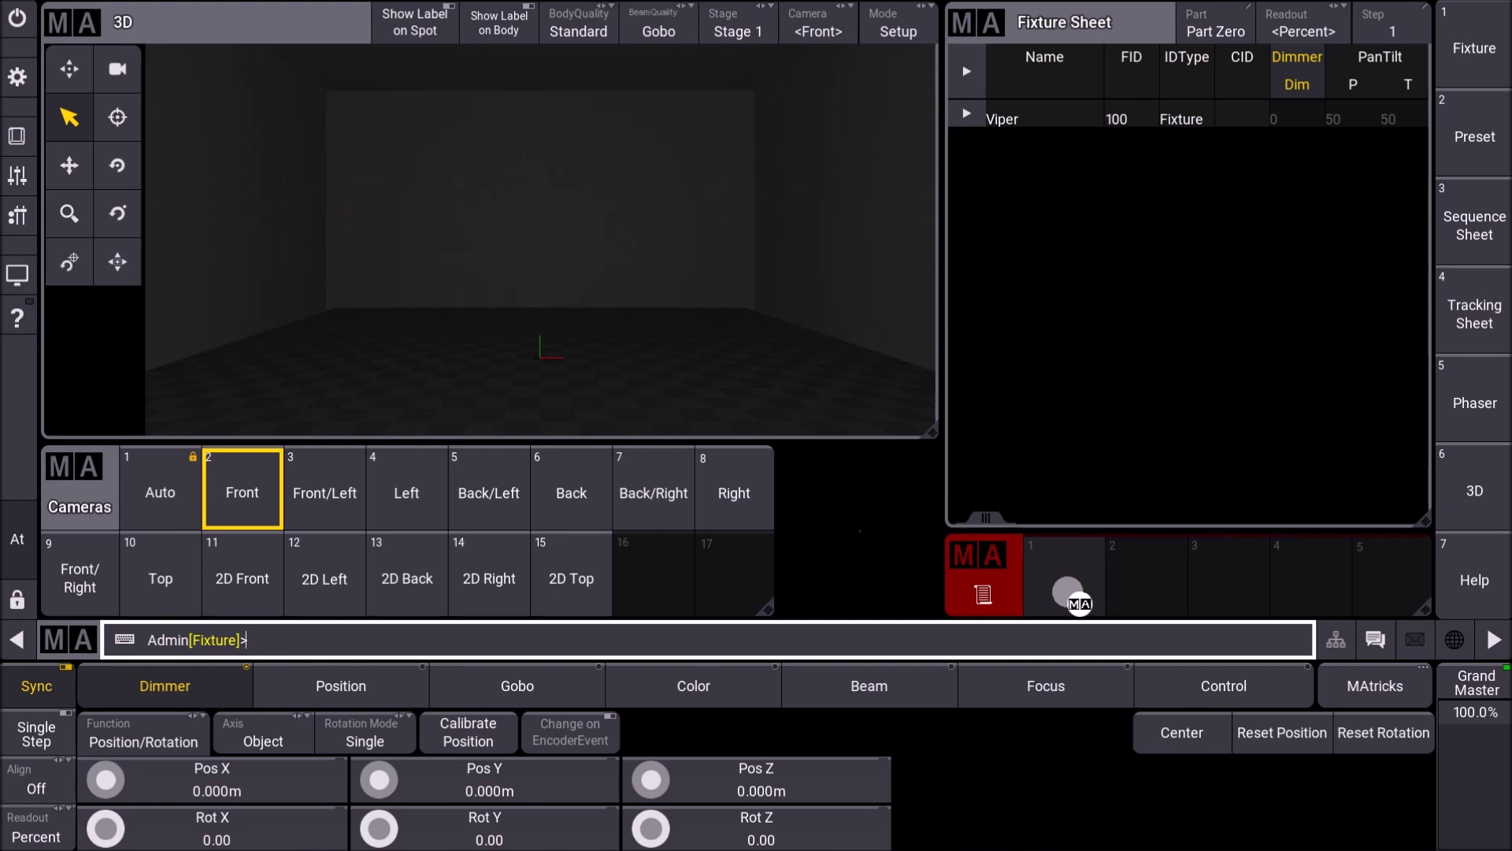
left_click(352, 638)
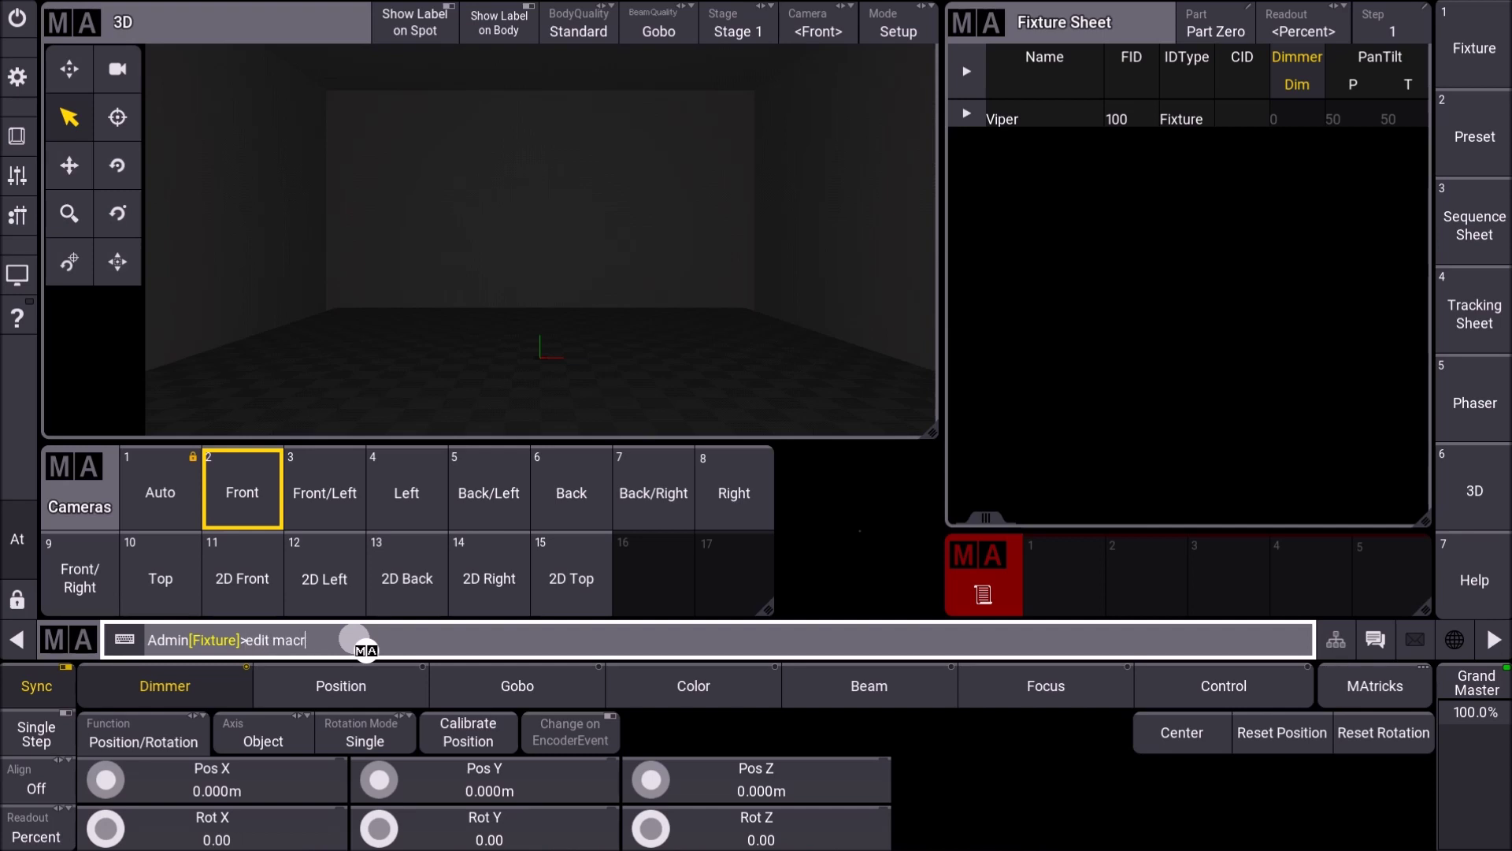
key("Return")
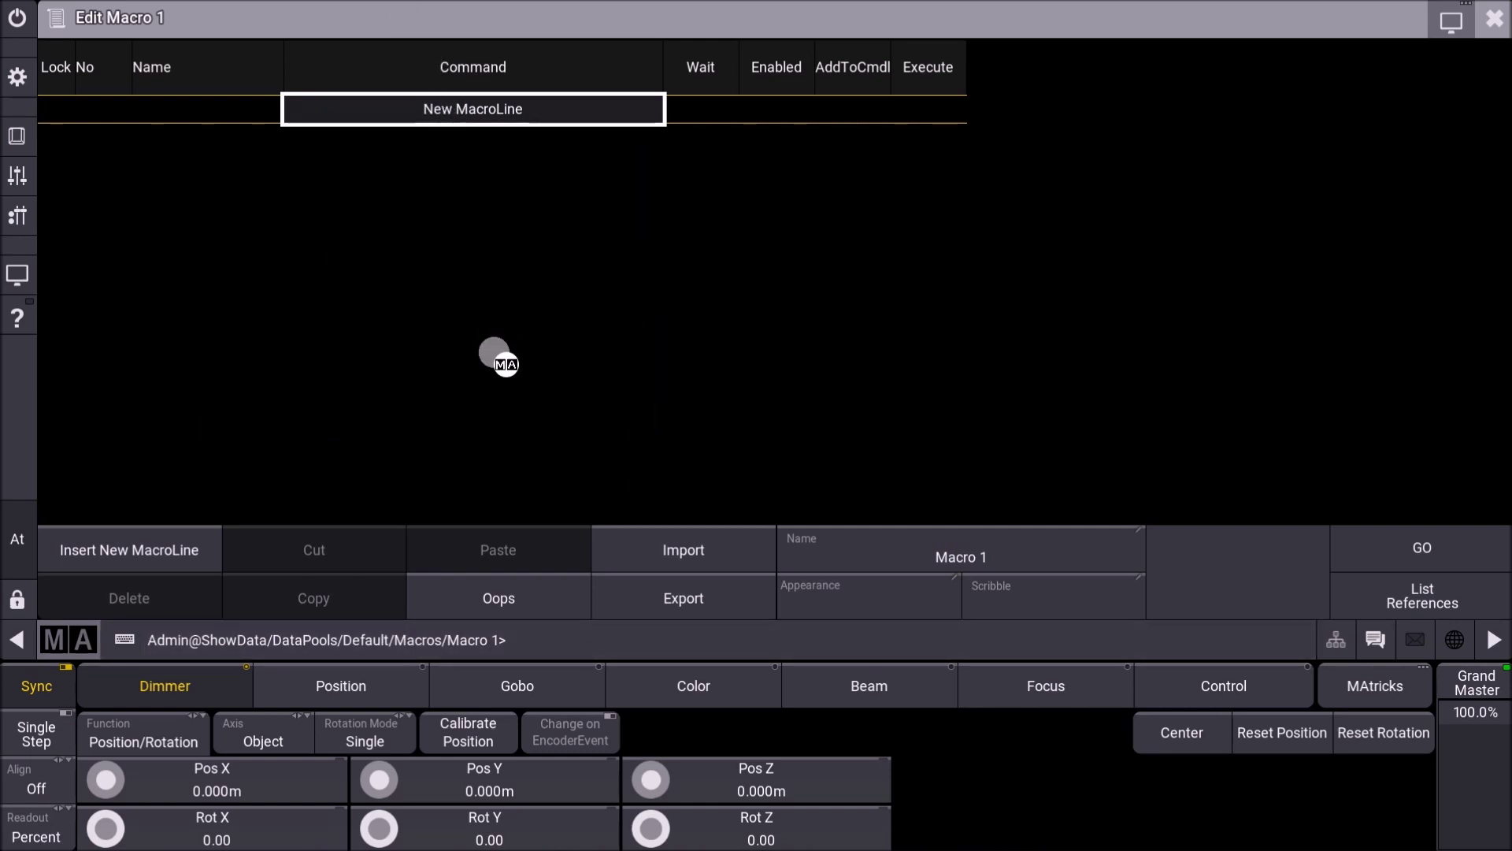
Import next.xml into Macro 1, filtering the file list by "next", and close the macro editor
left_click(712, 564)
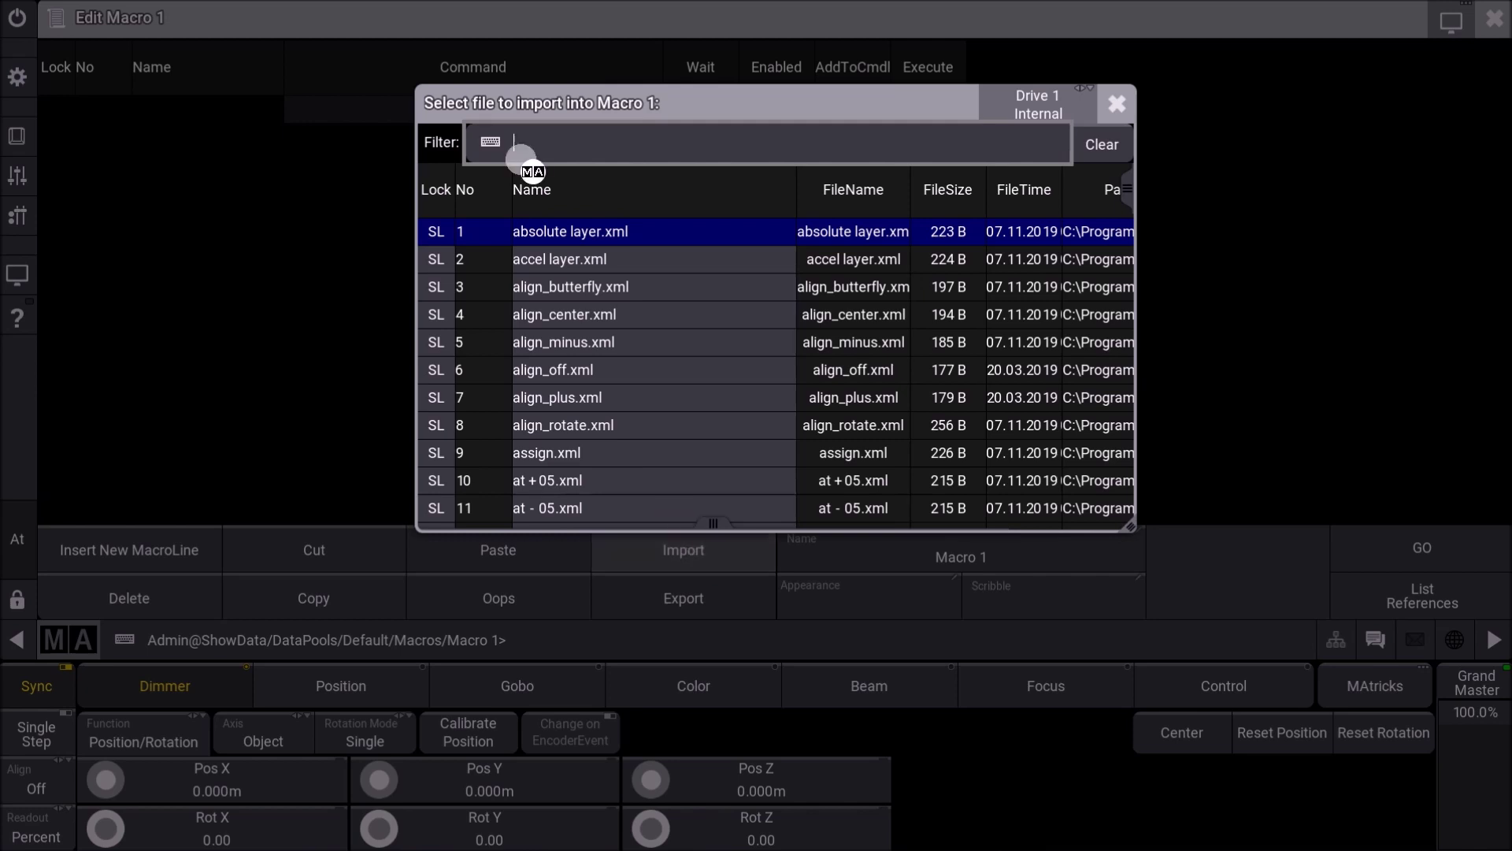
left_click(571, 150)
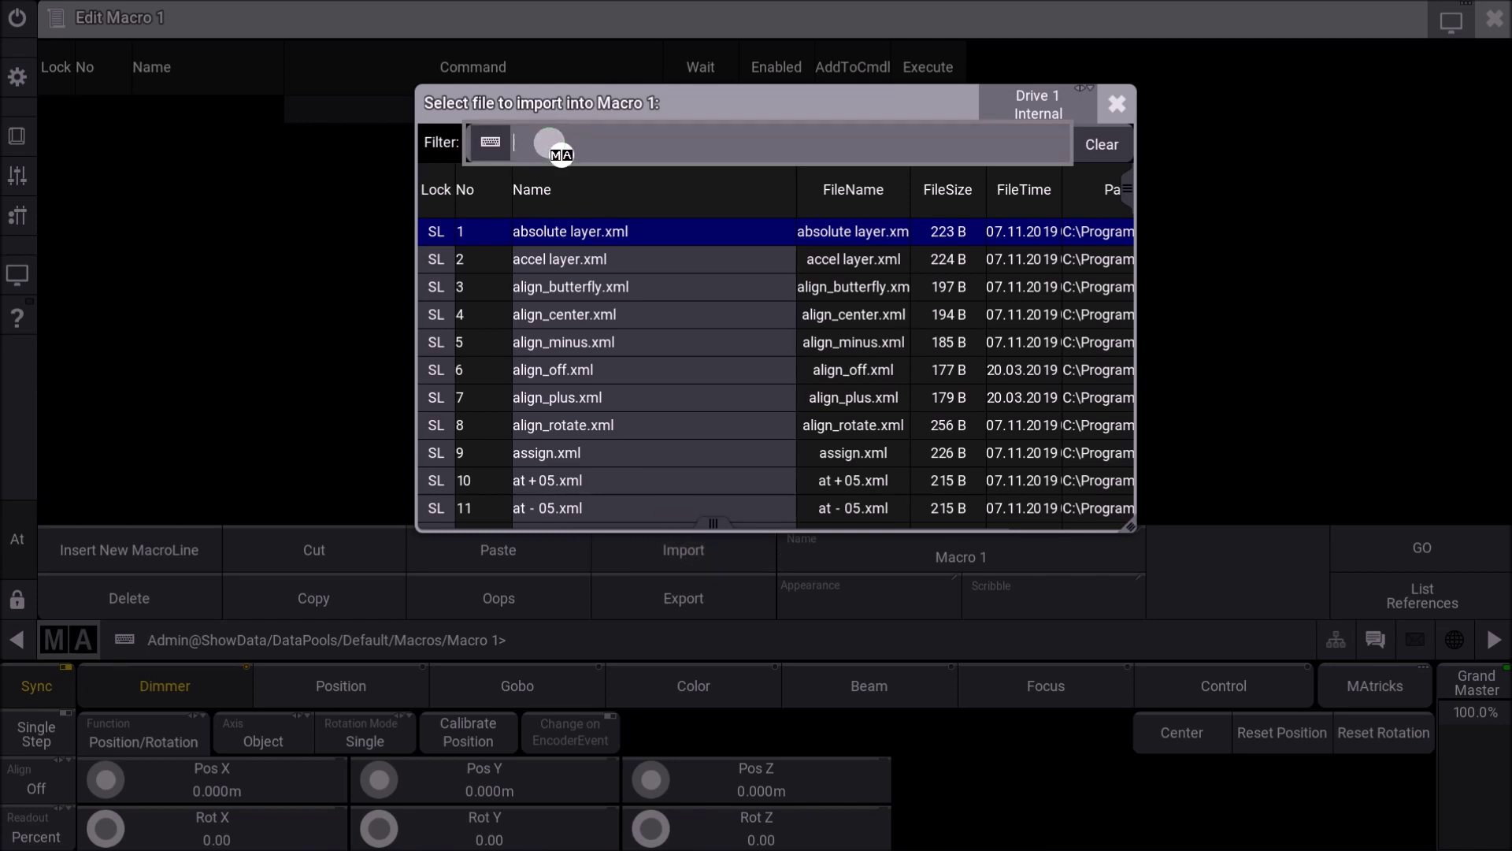
type("next")
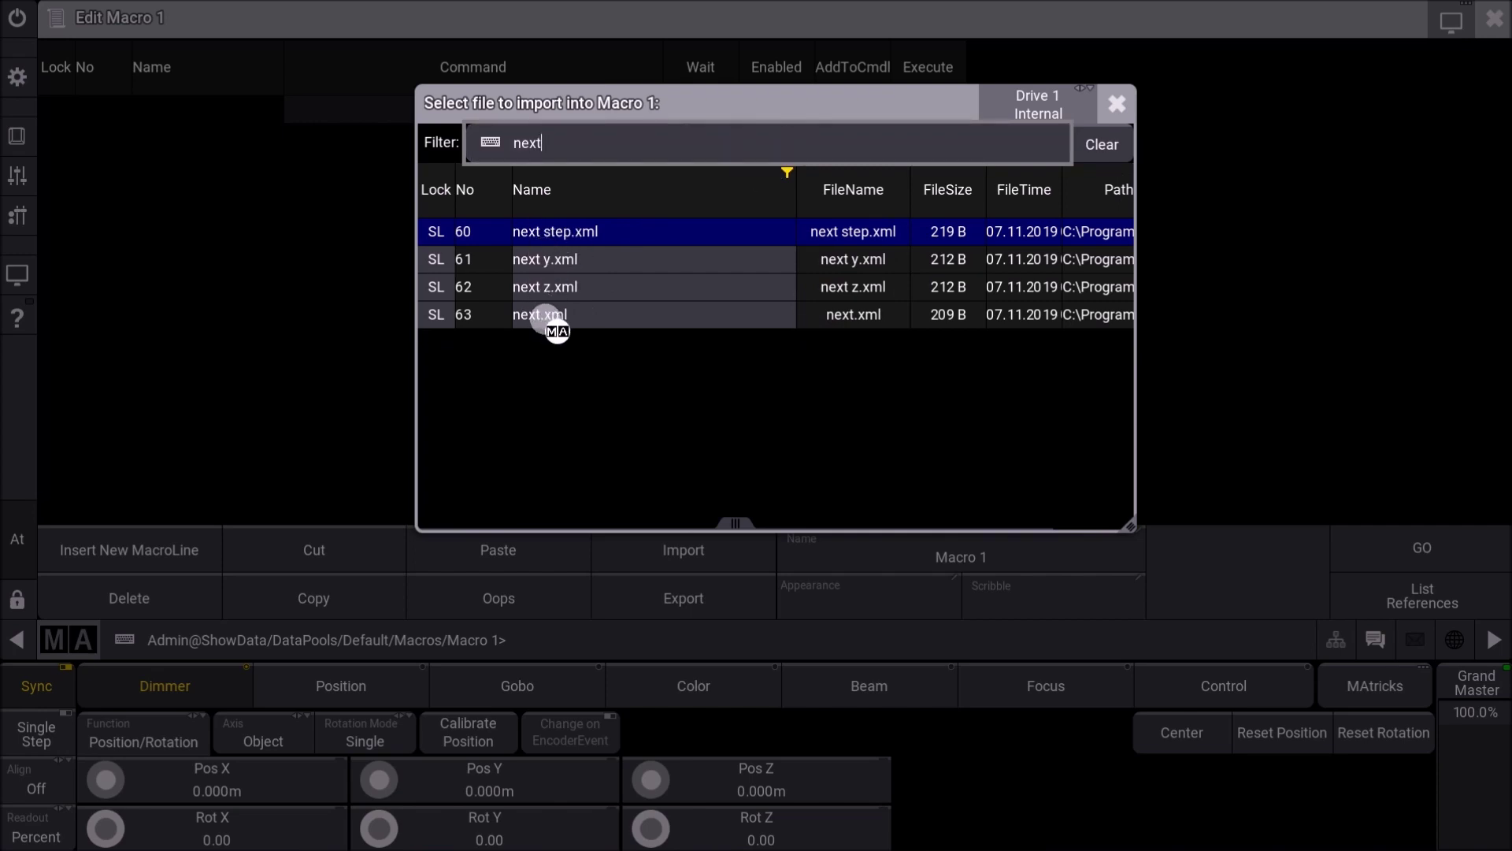
left_click(546, 316)
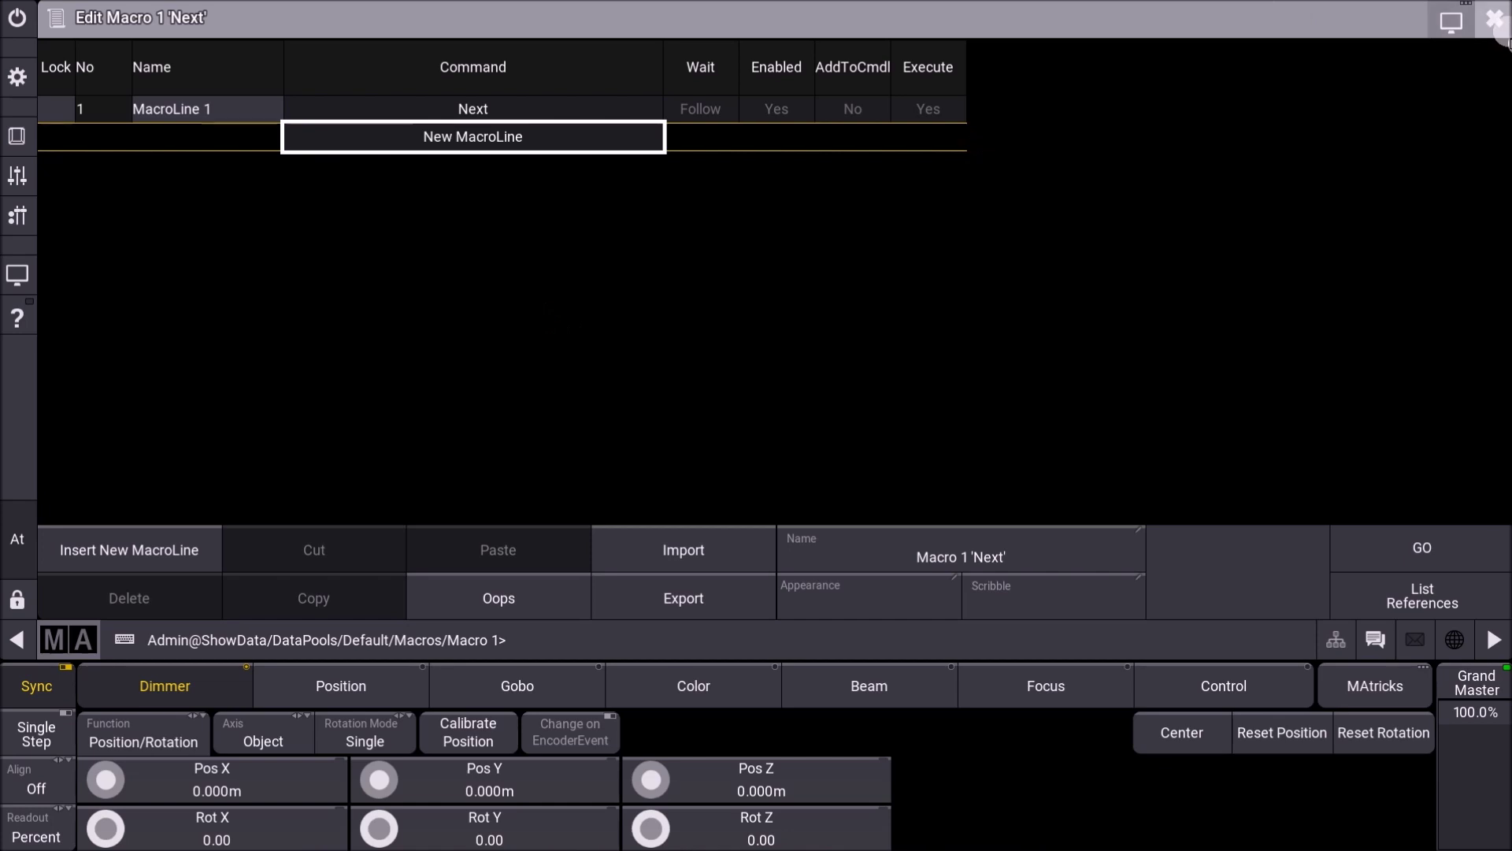
left_click(1495, 20)
left_click(1077, 581)
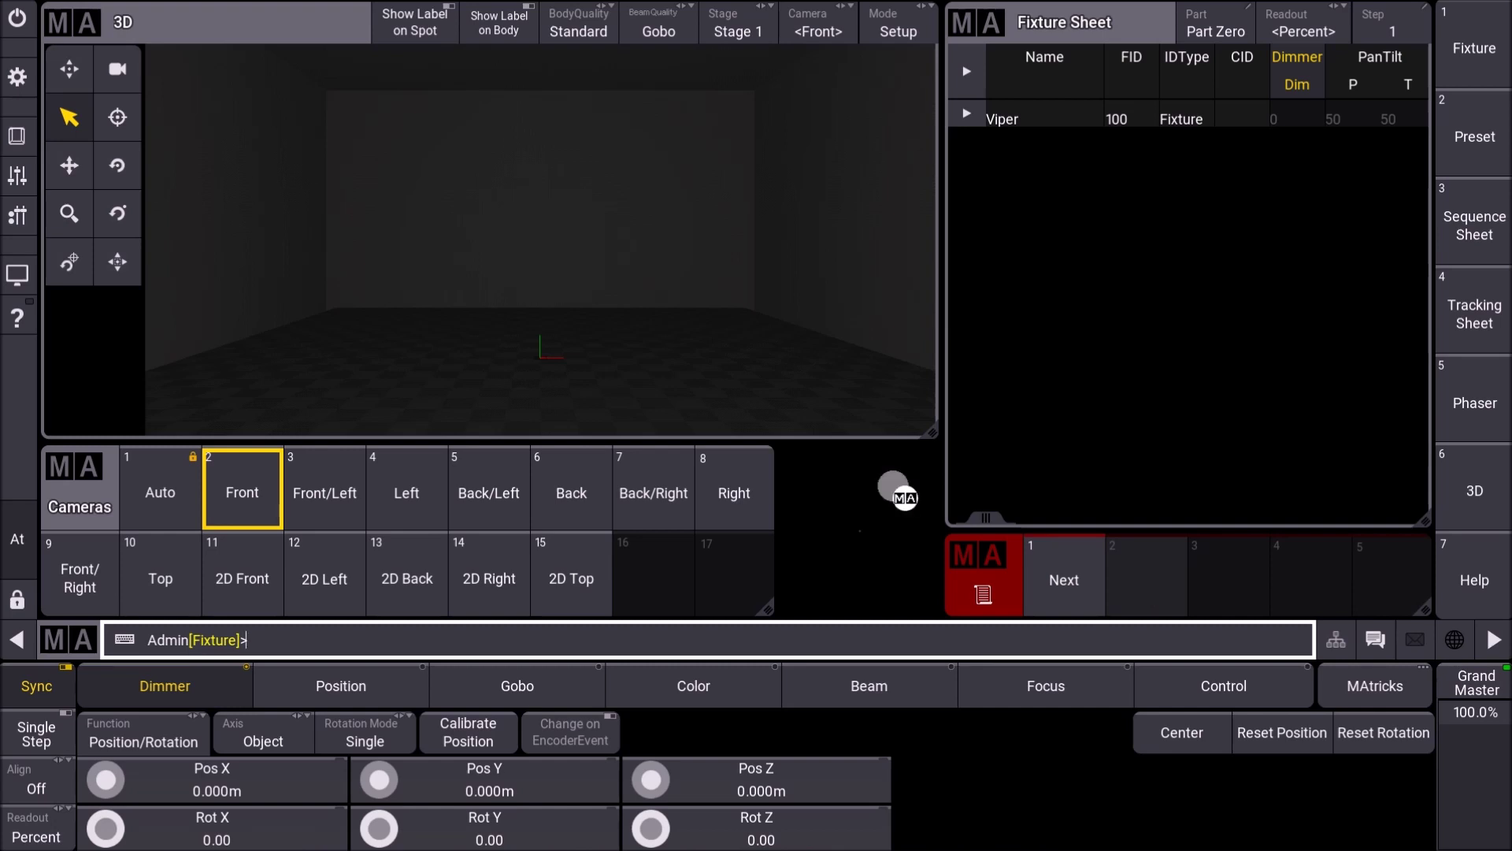
Open the empty Macro 2 for editing with an edit macro command
left_click(16, 138)
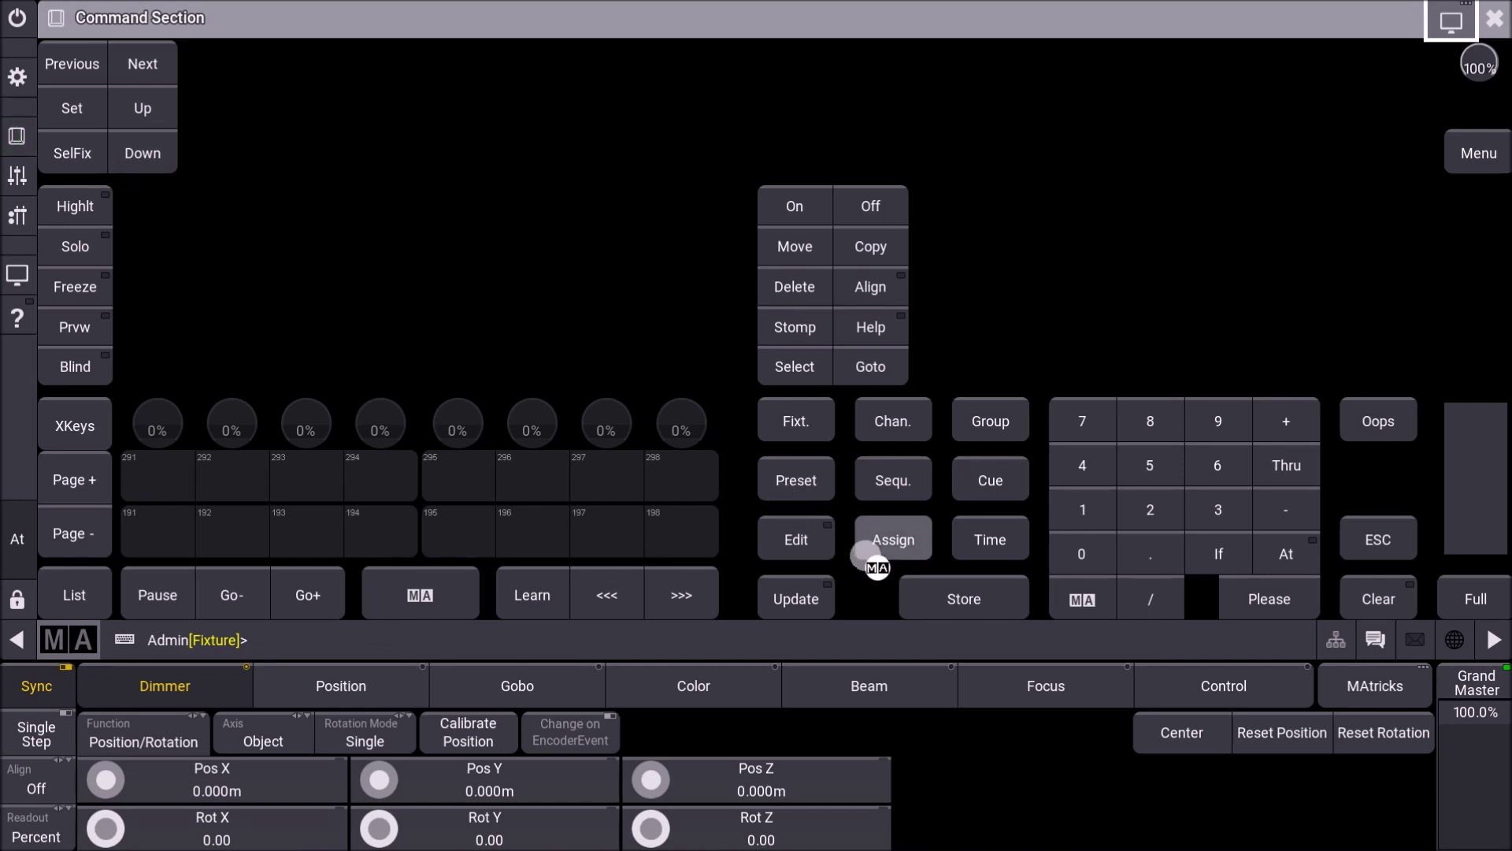
left_click(794, 540)
left_click(1079, 600)
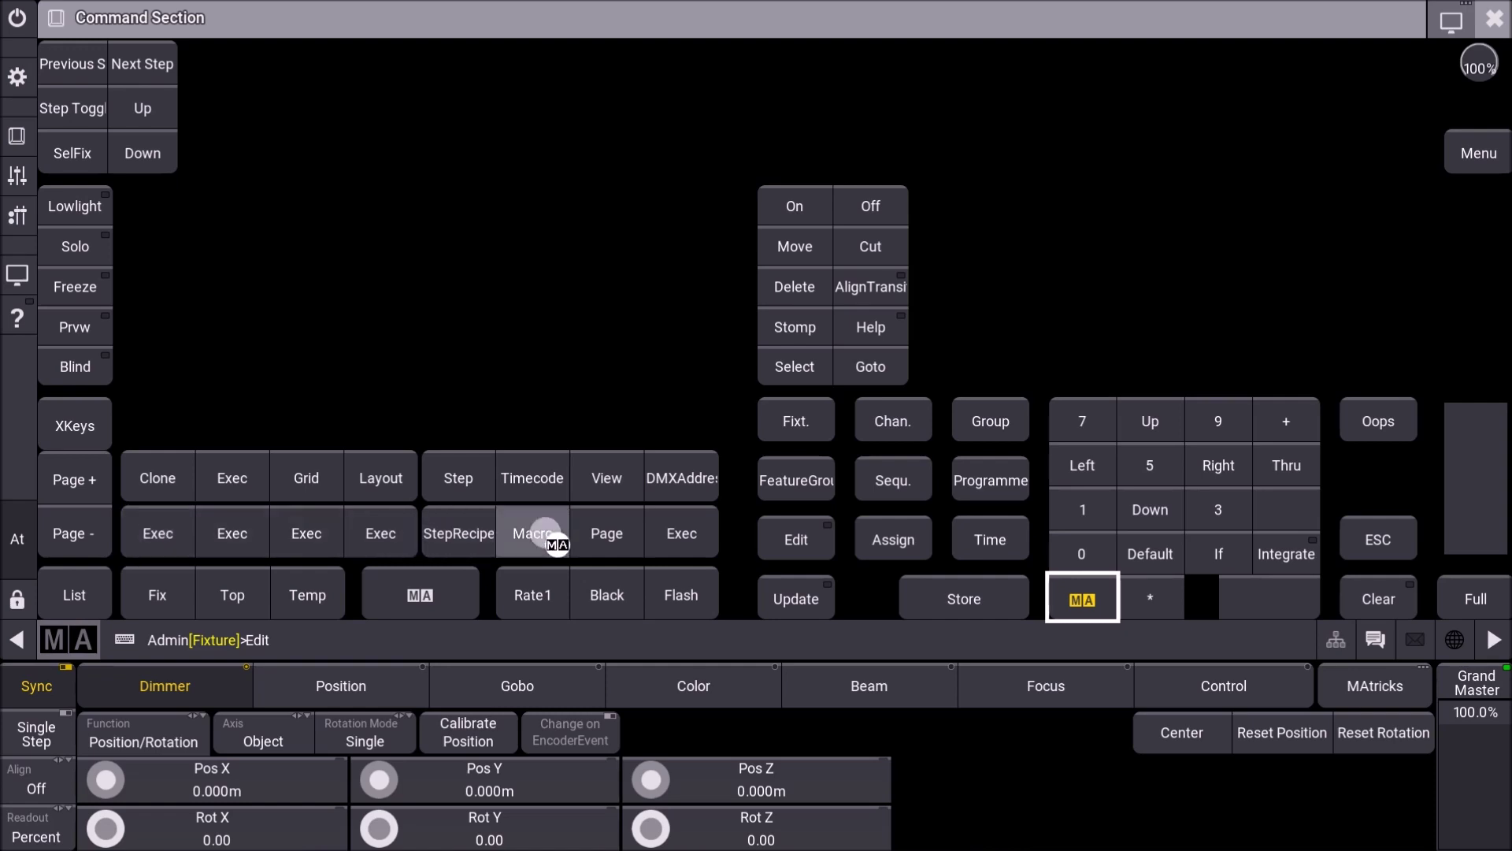
left_click(535, 533)
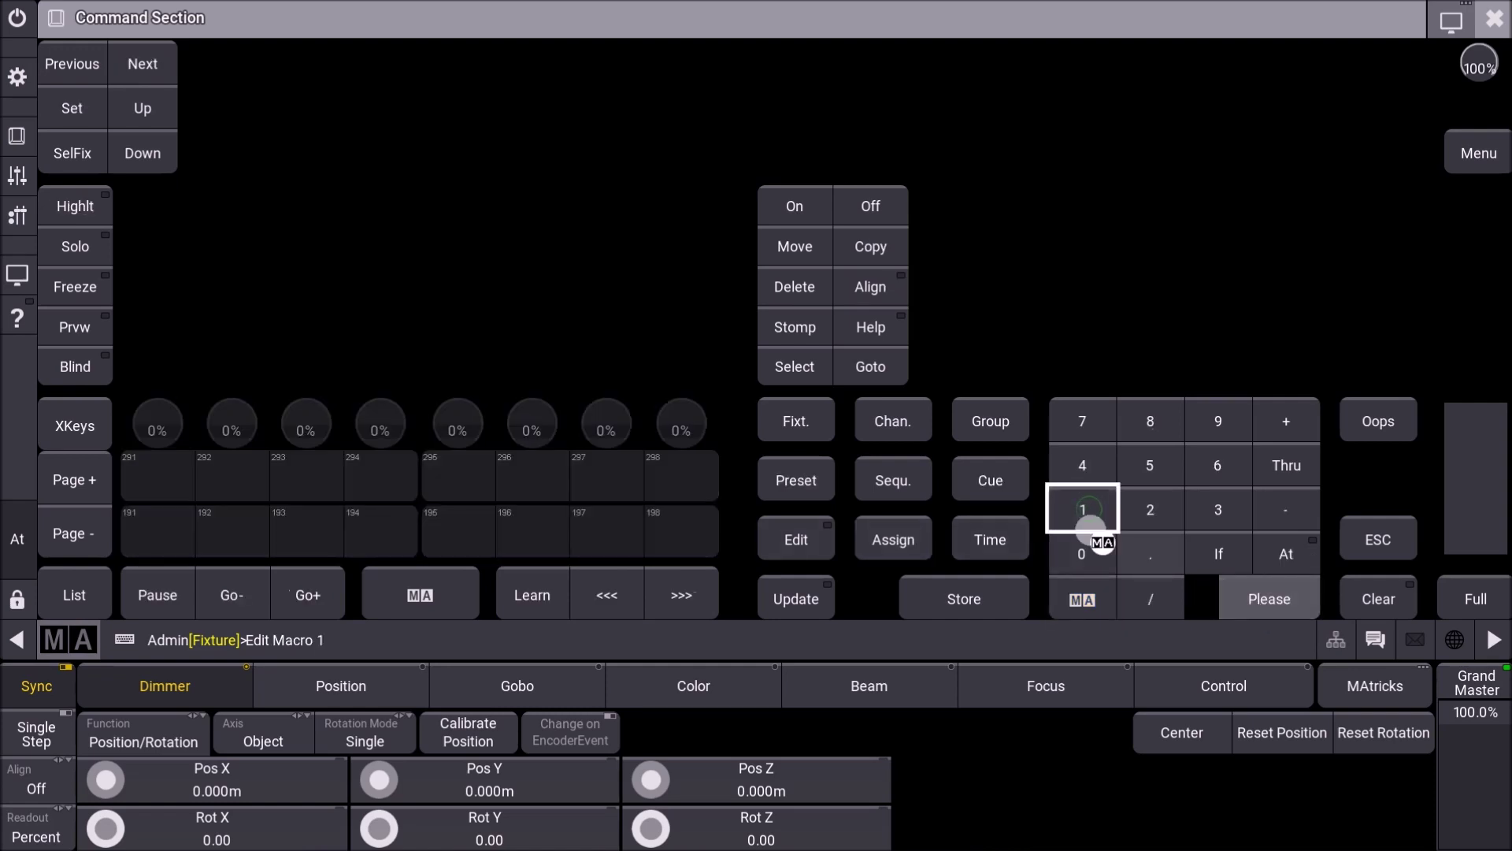
left_click(344, 639)
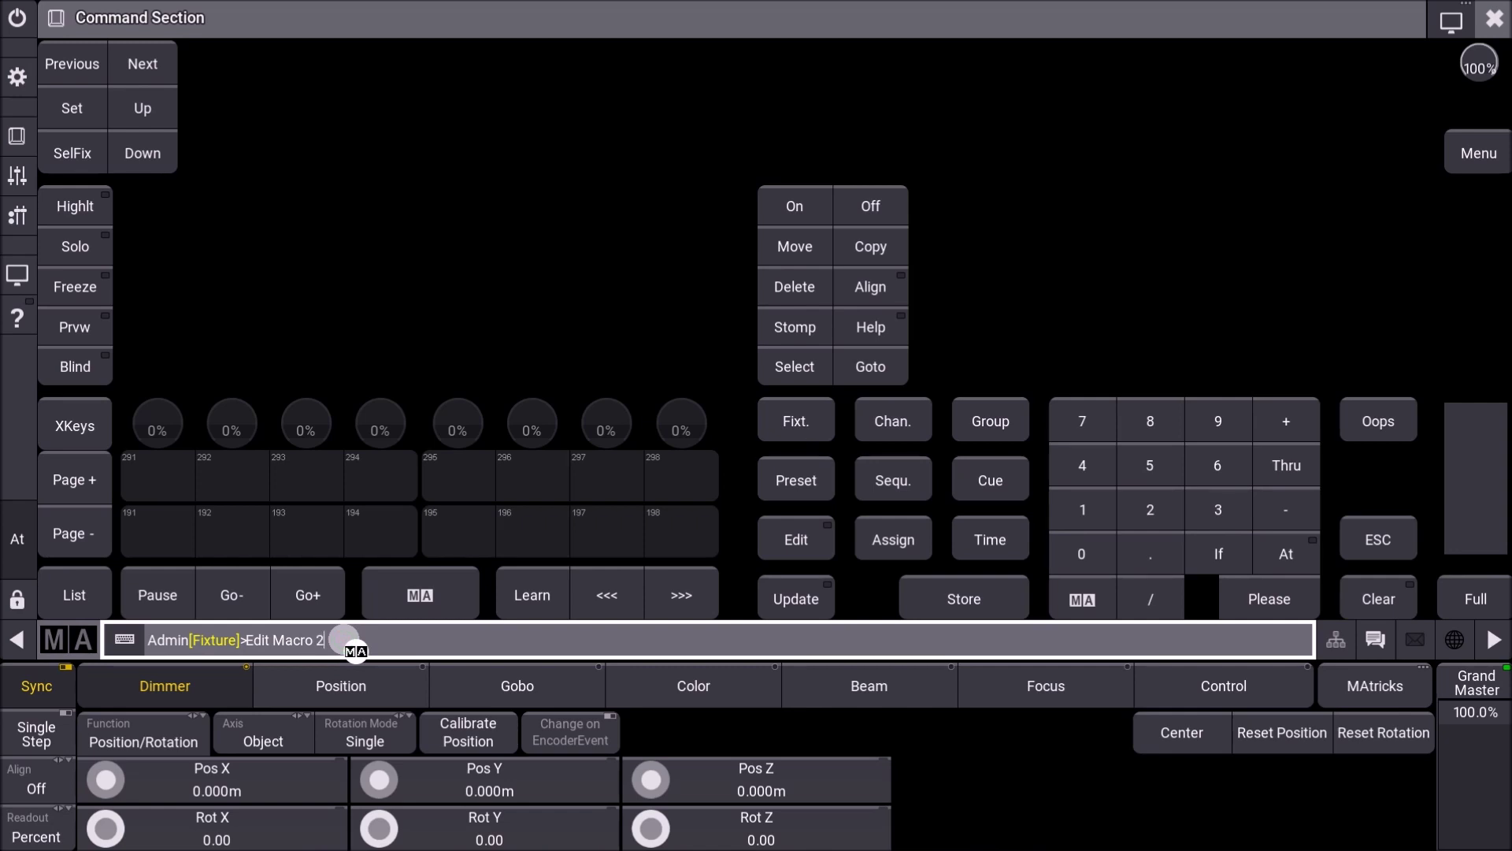
left_click(1269, 596)
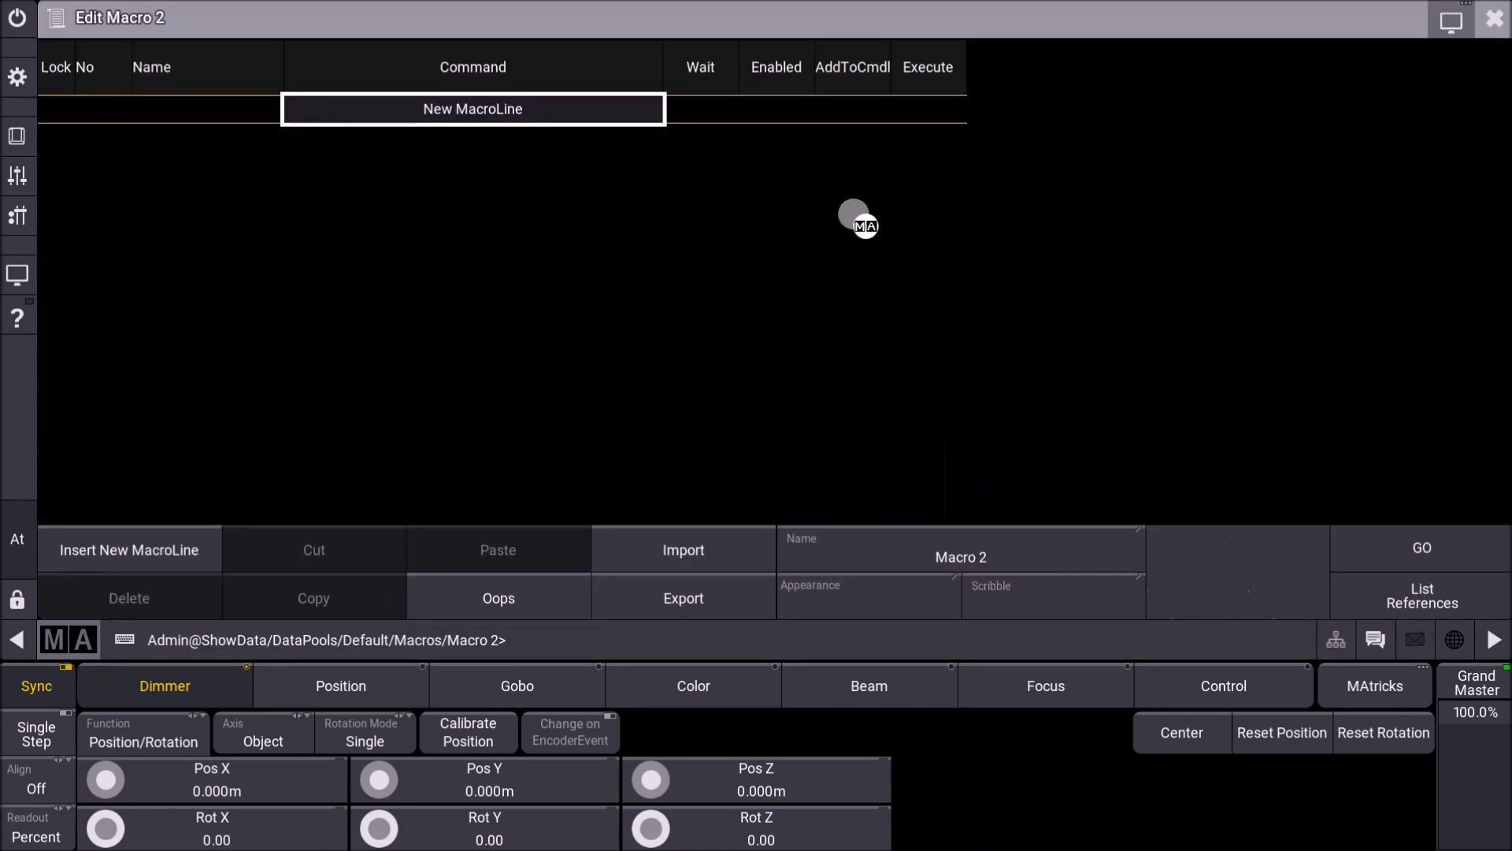
Import previous.xml into Macro 2, filtering the file list by "previous", and close the macro editor
left_click(686, 563)
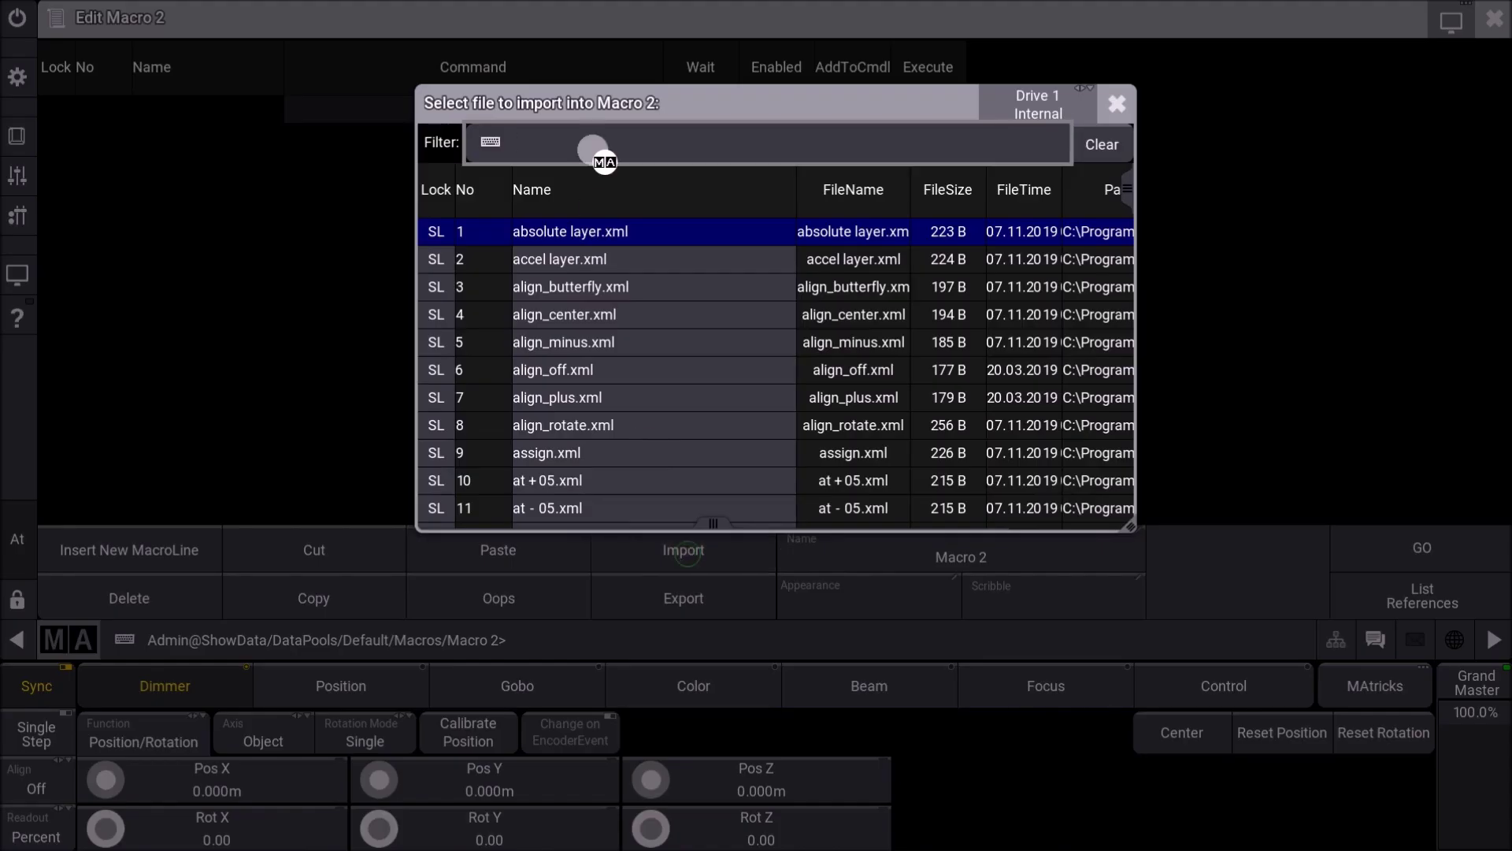
left_click(595, 149)
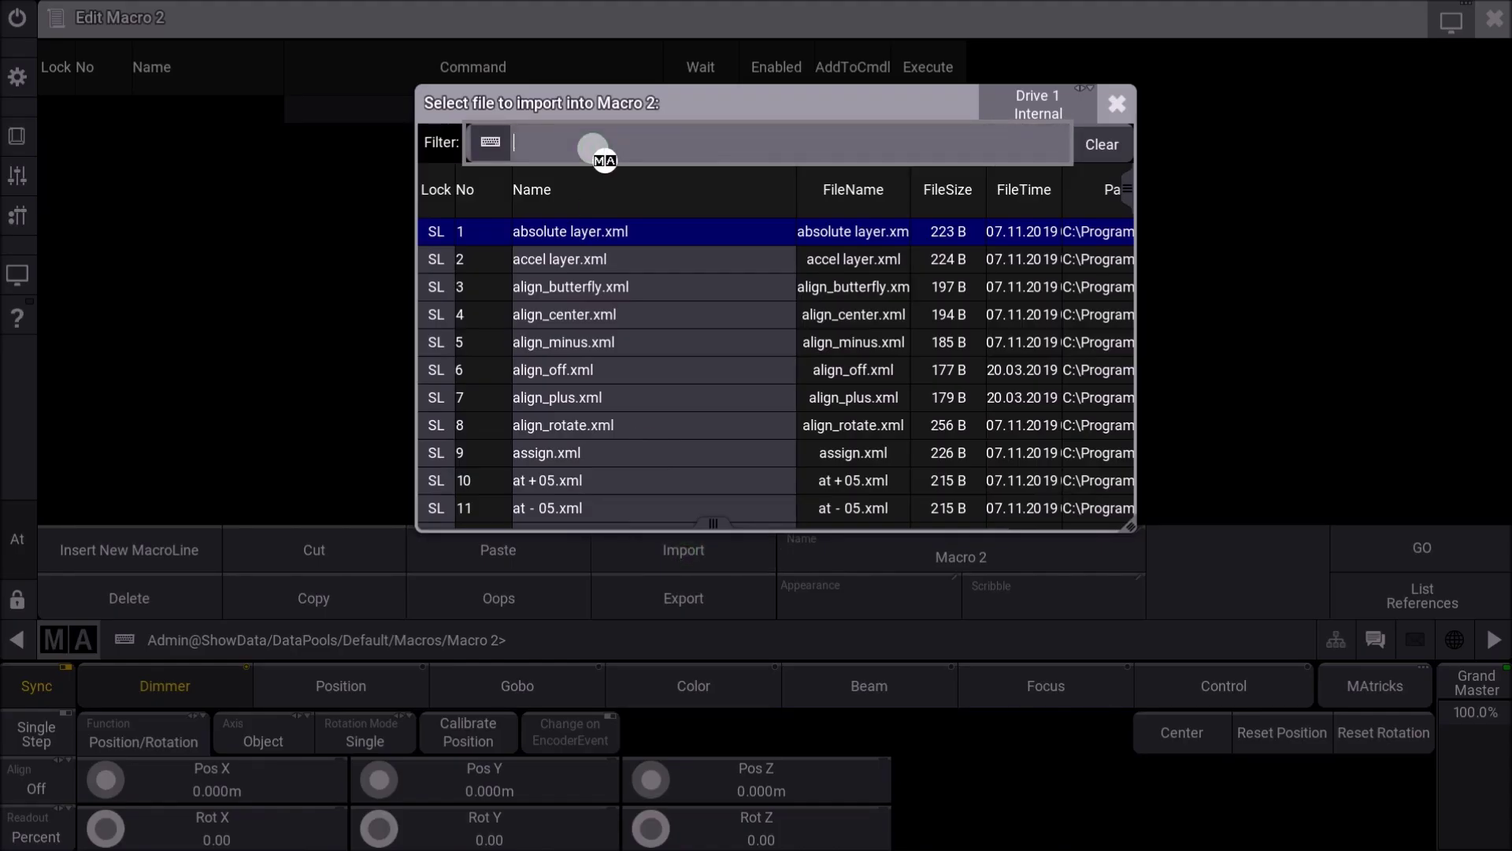
type("previu")
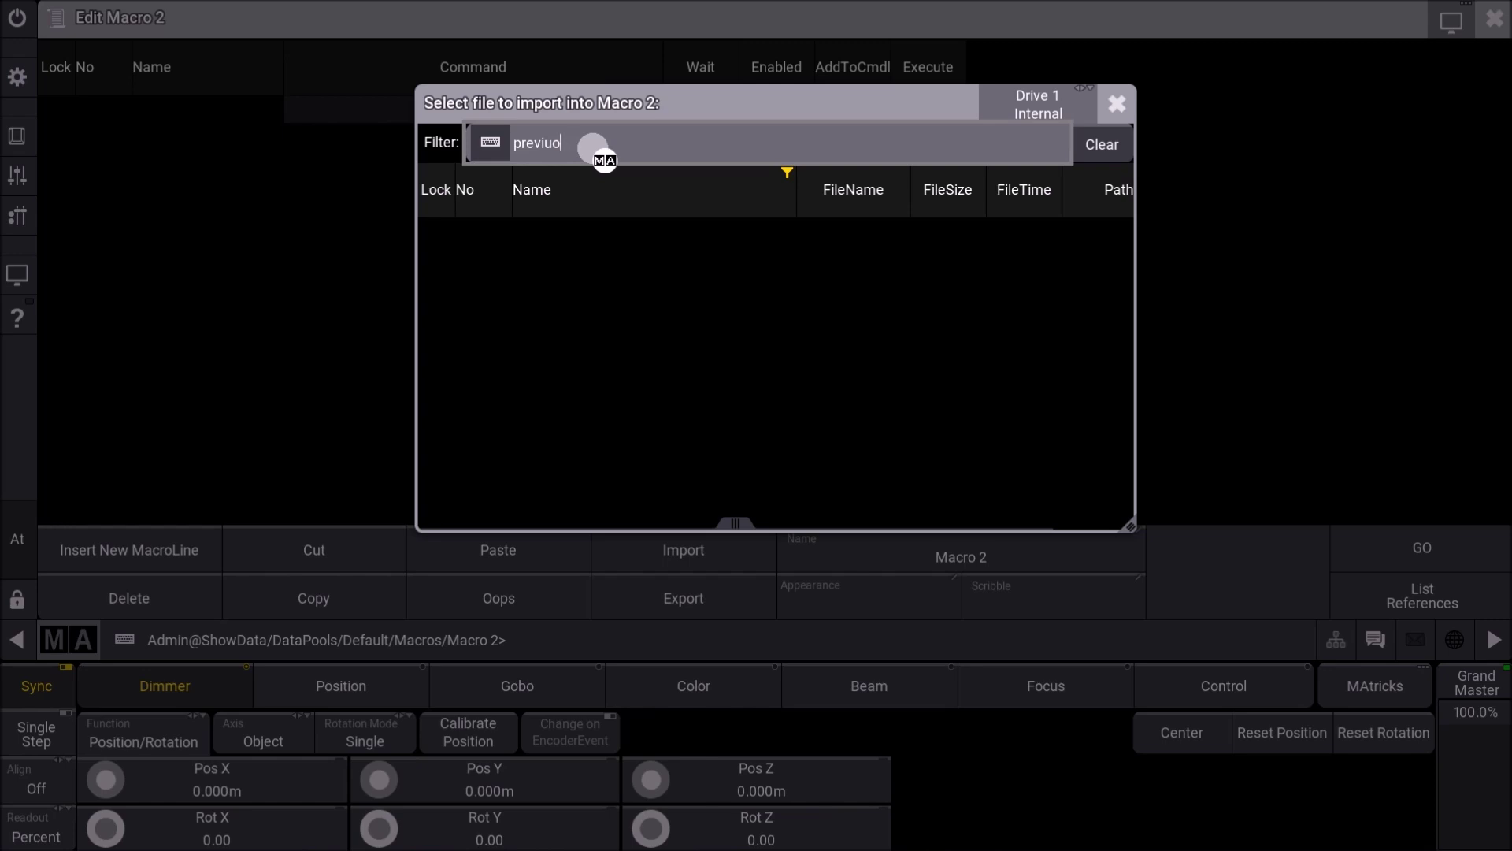
key("BackSpace")
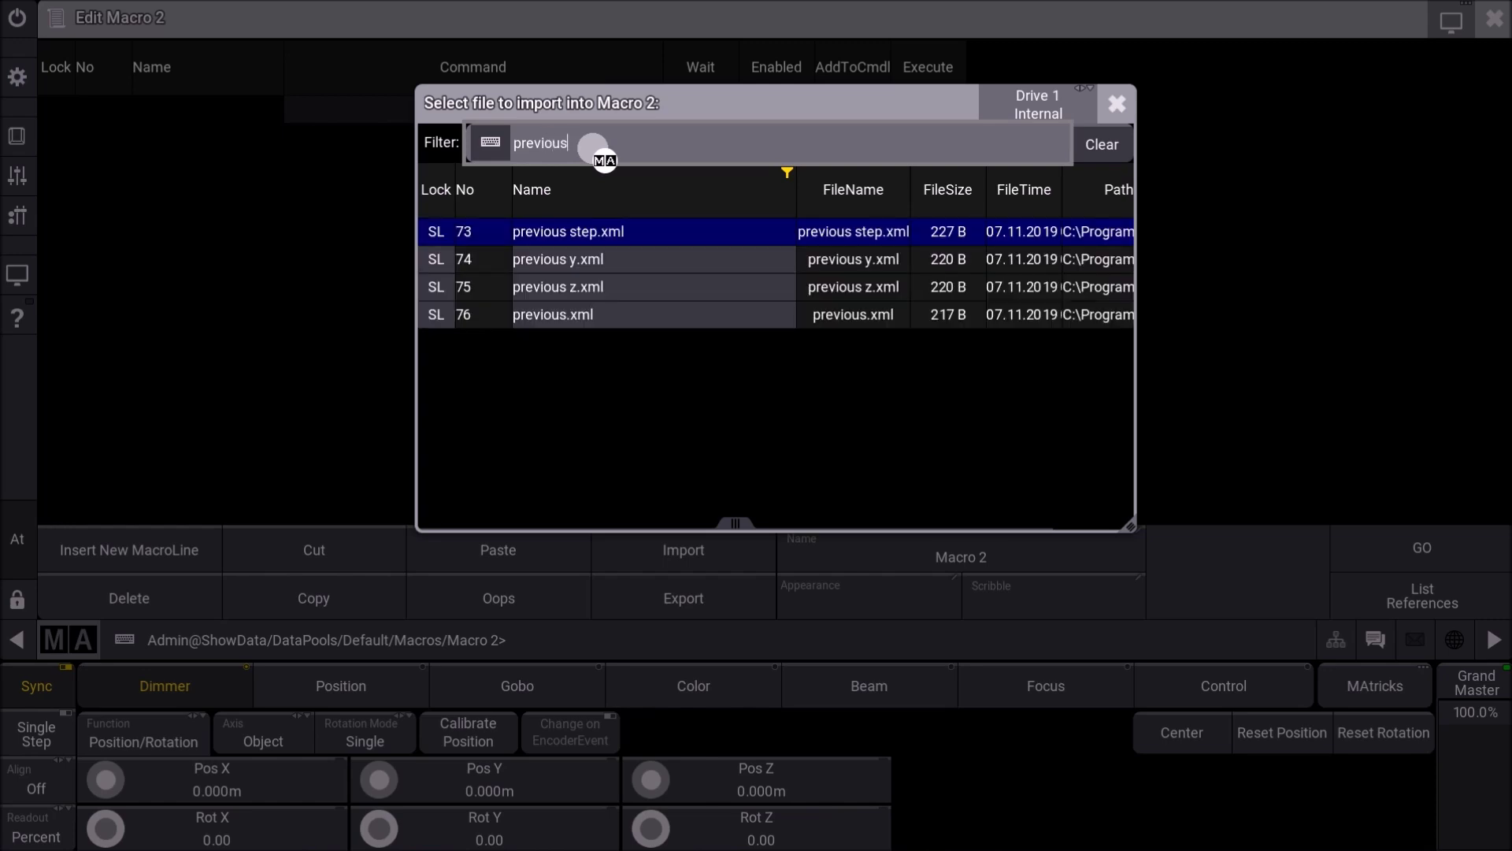
left_click(567, 314)
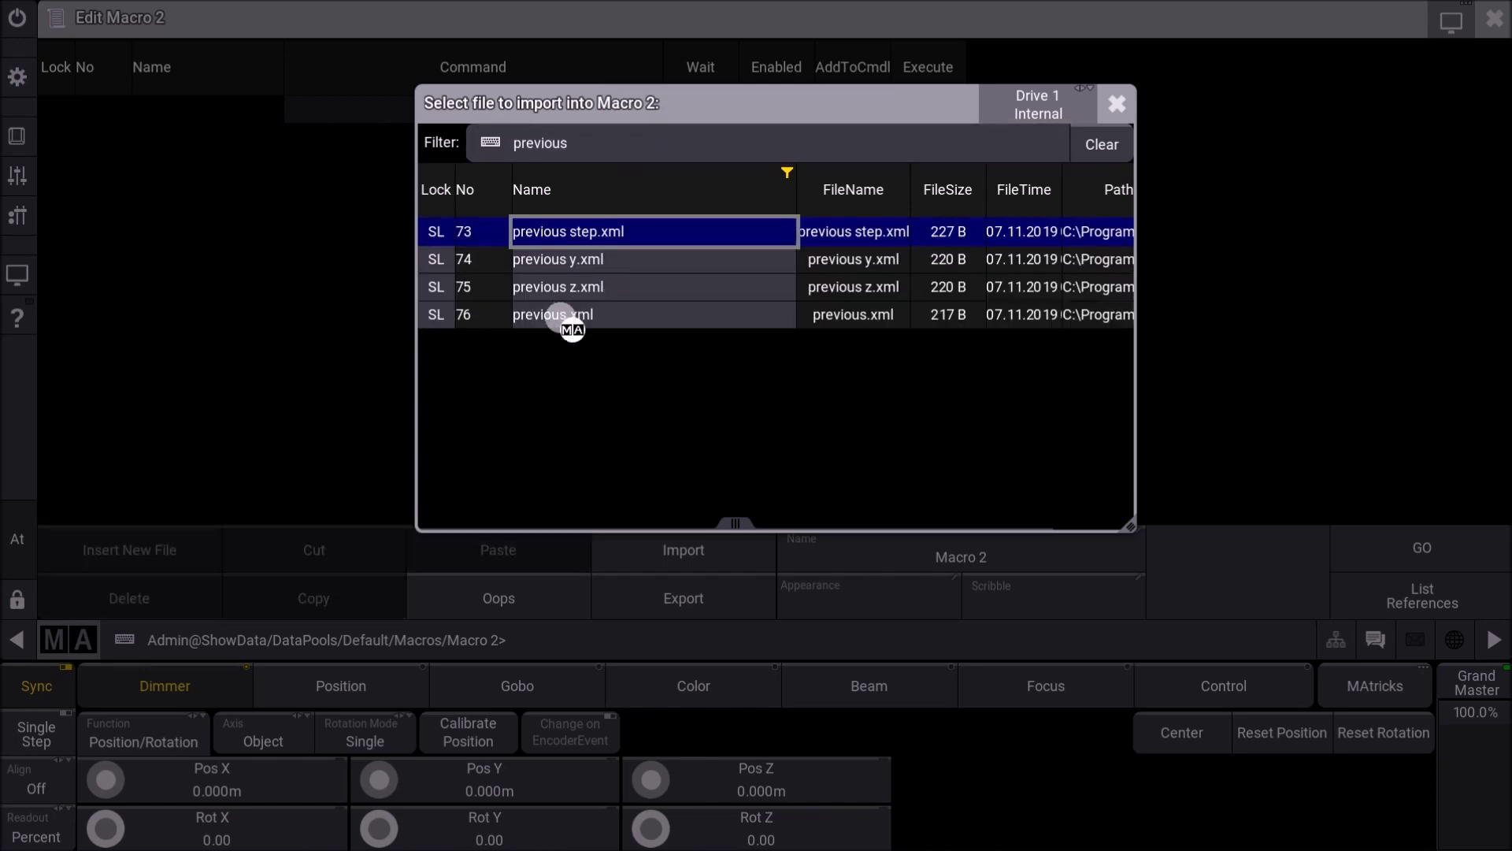
left_click(1494, 18)
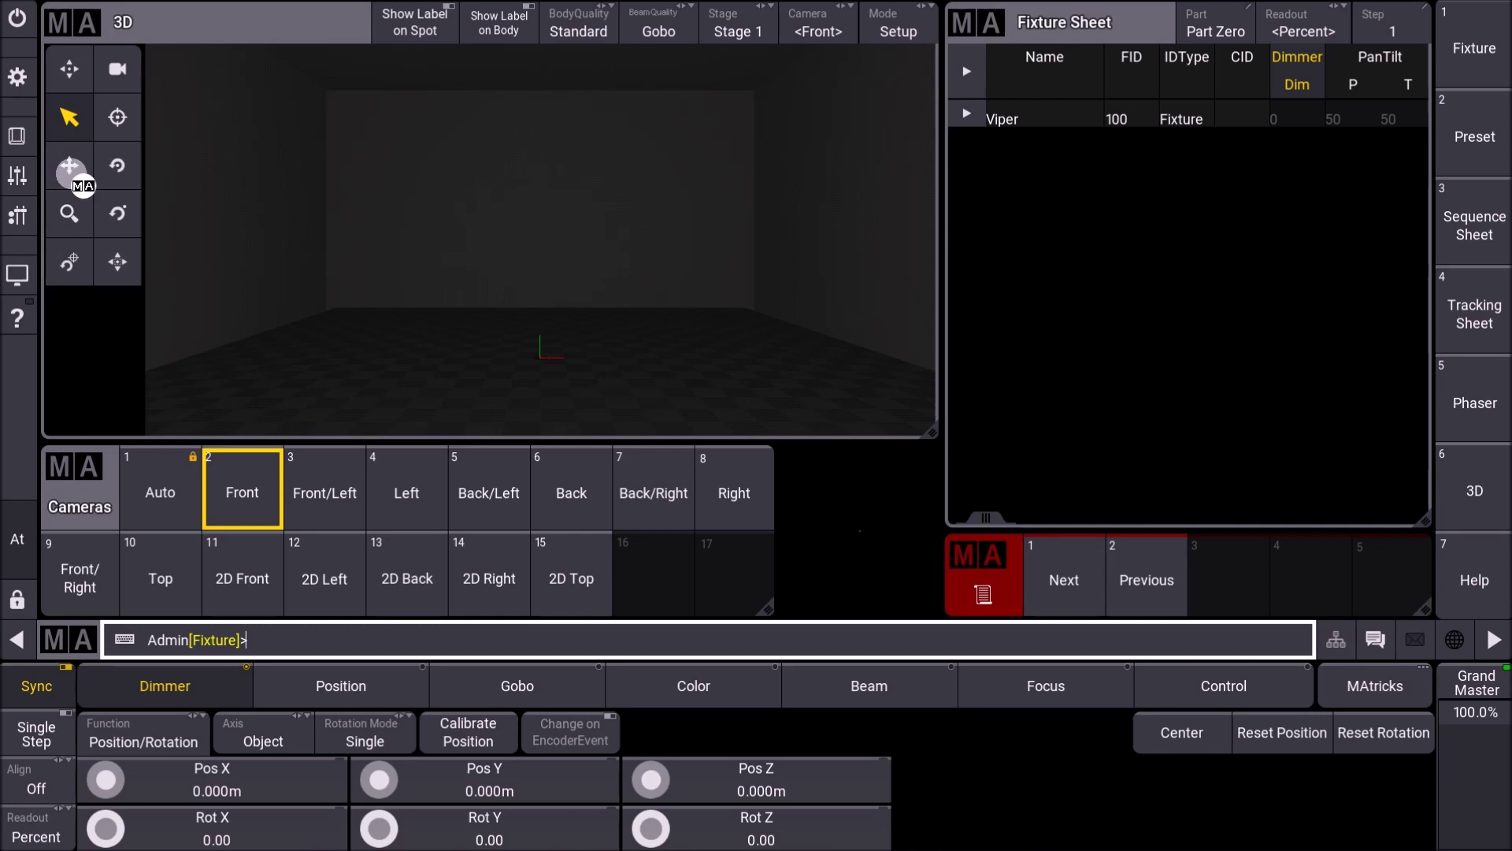
Start an edit command and apply it to the empty Macro 3 in the Macros pool
left_click(17, 135)
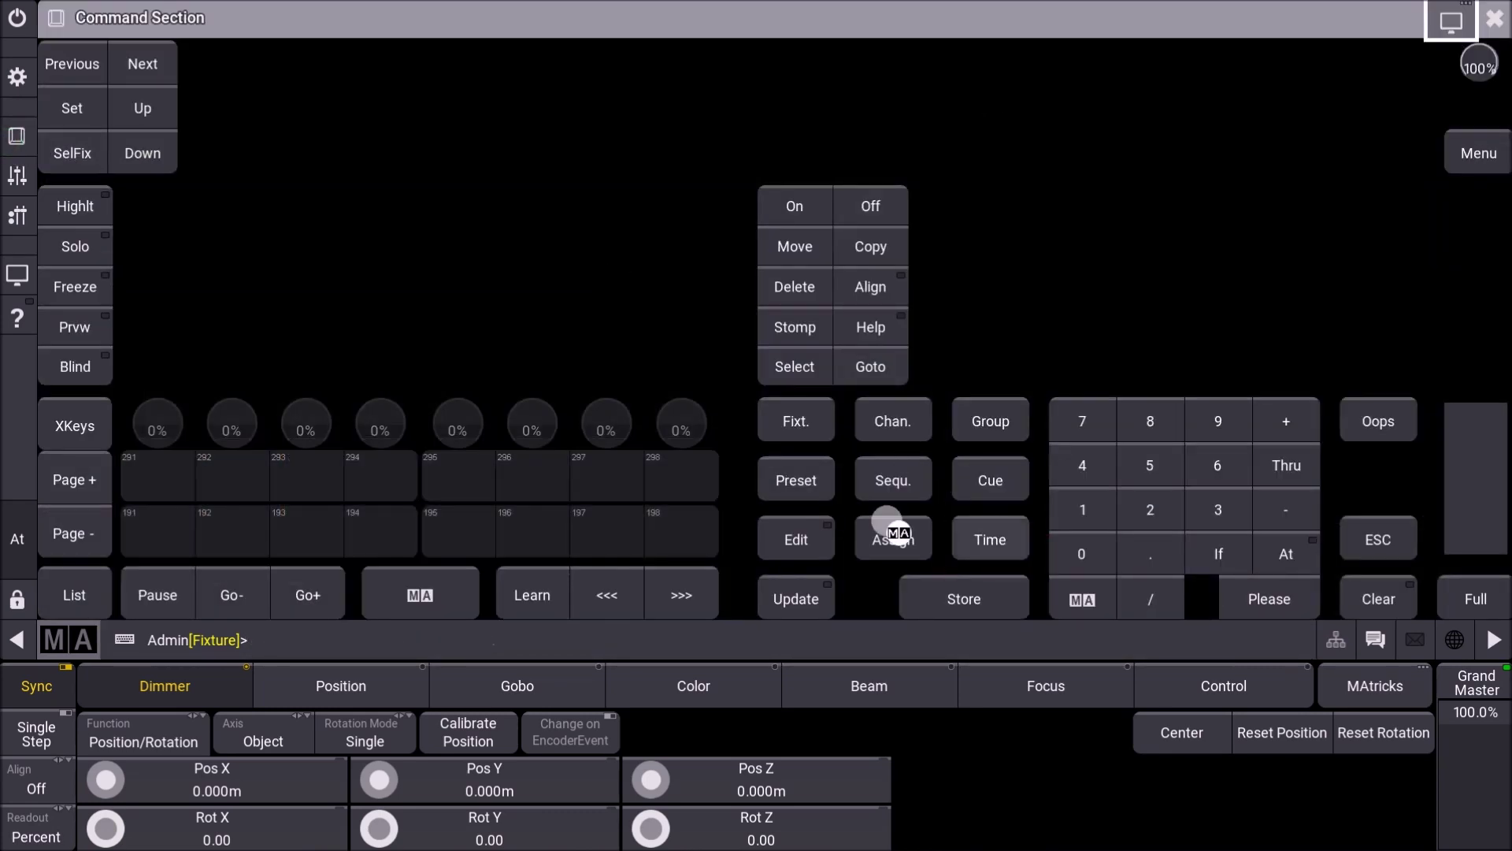
left_click(796, 540)
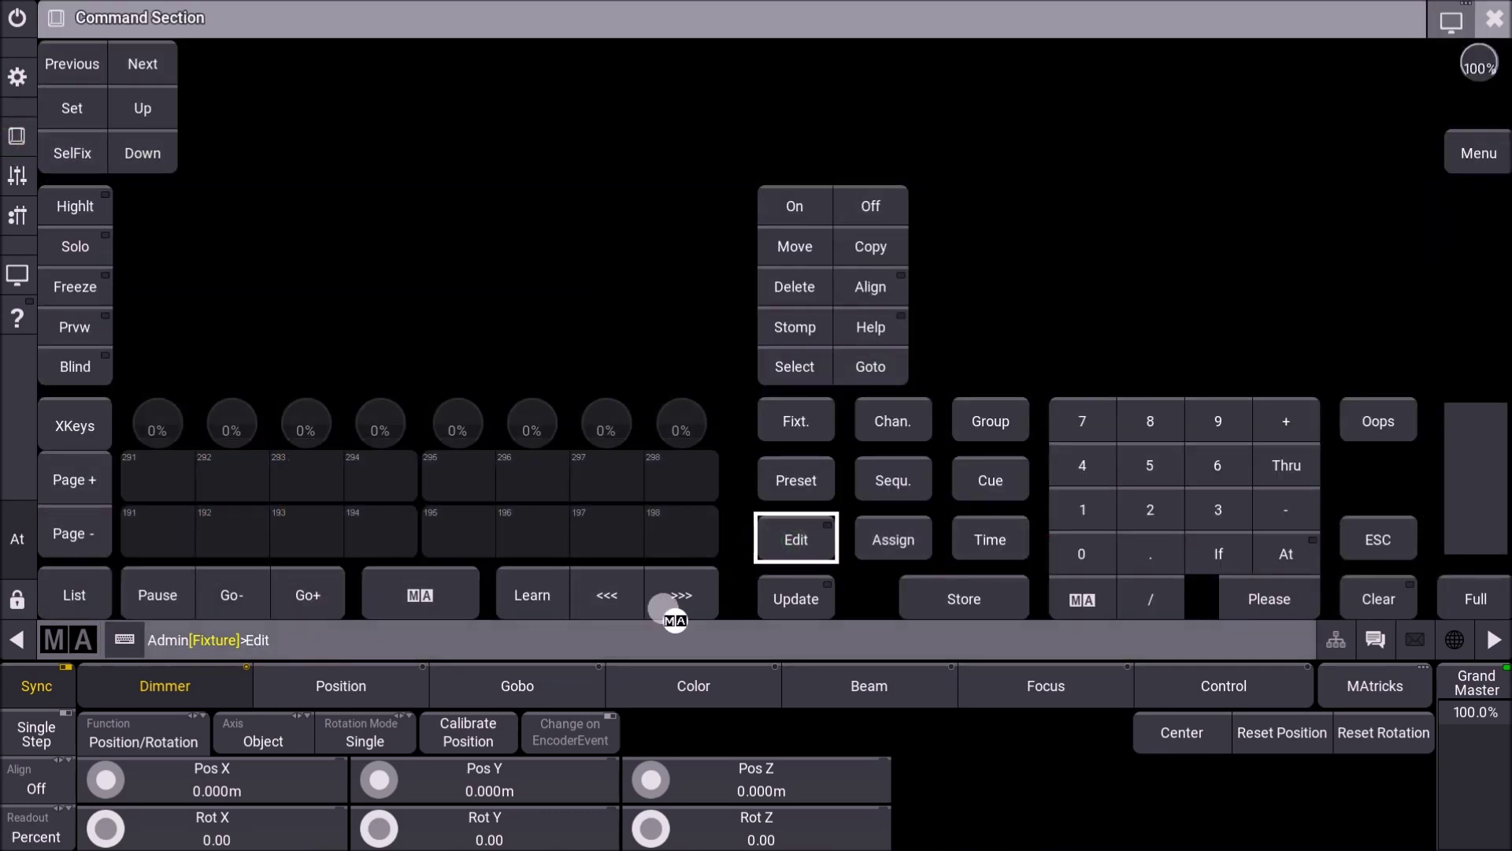
left_click(1494, 17)
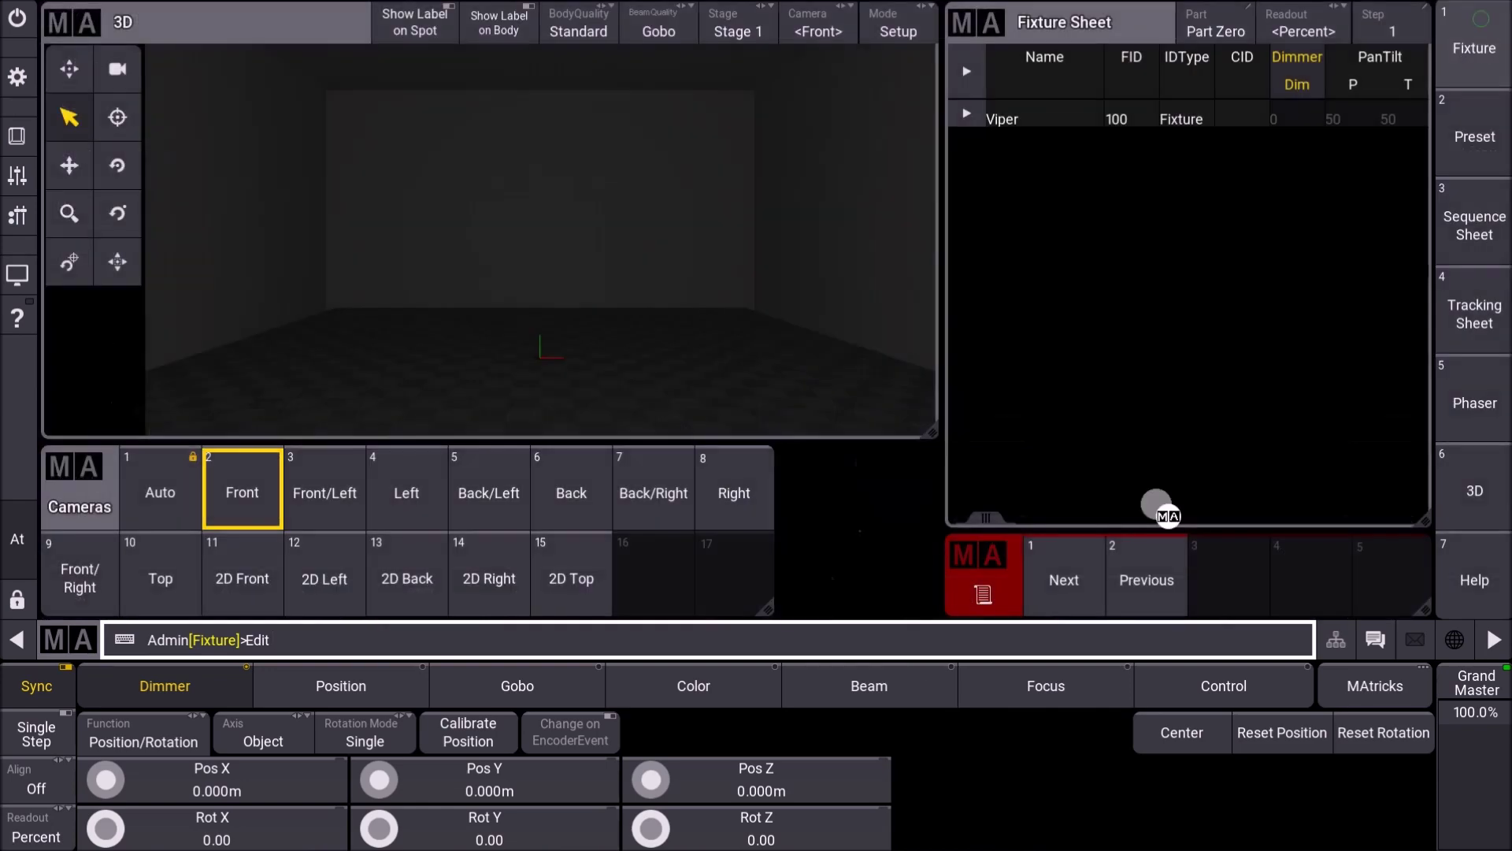
left_click(1233, 591)
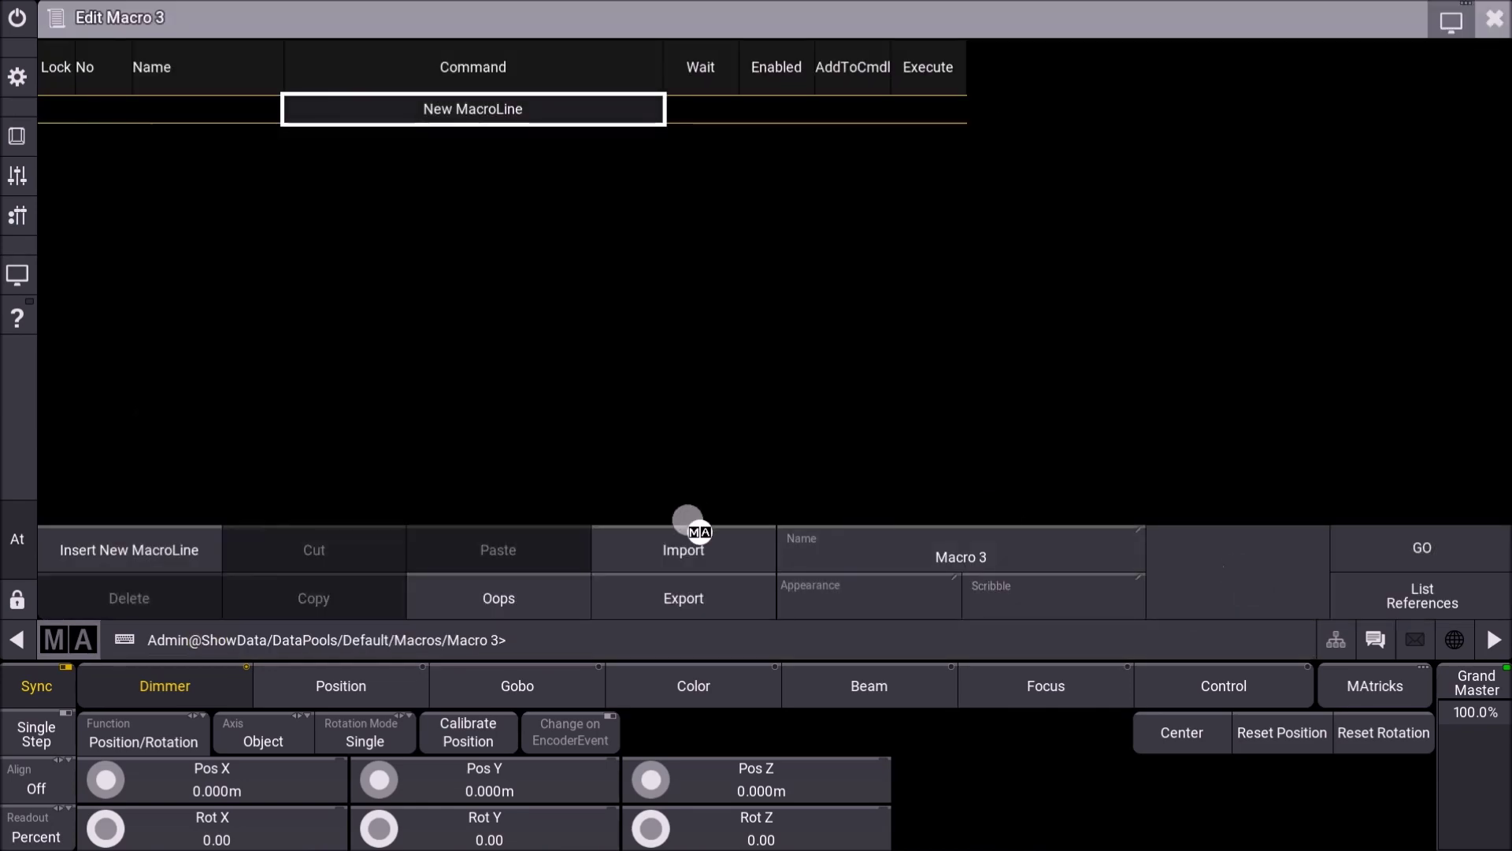
Import up.xml into Macro 3, filtering the file list by "Up", and close the macro editor
left_click(690, 551)
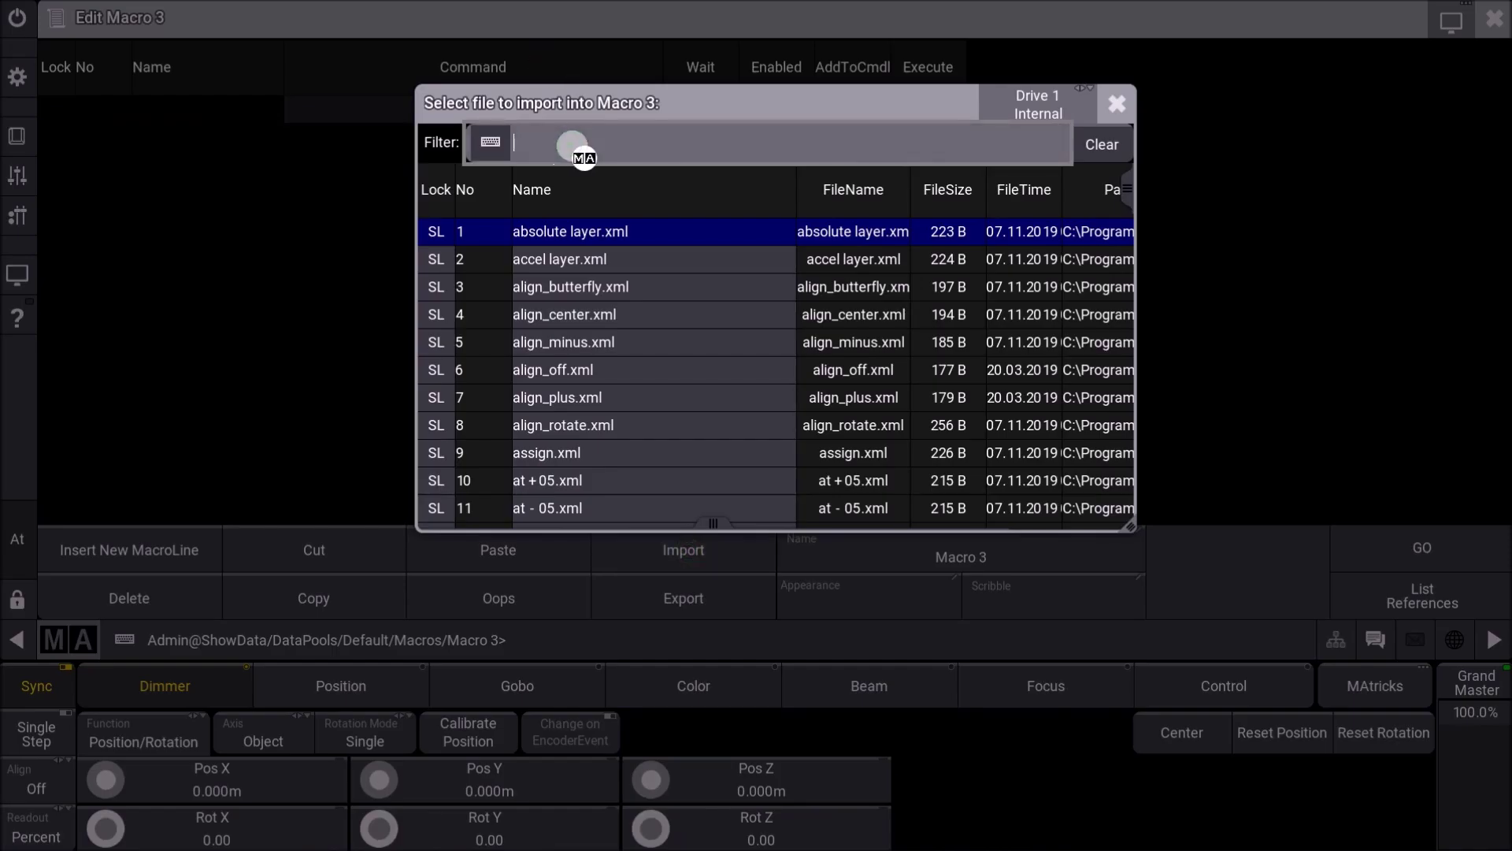
type("Up")
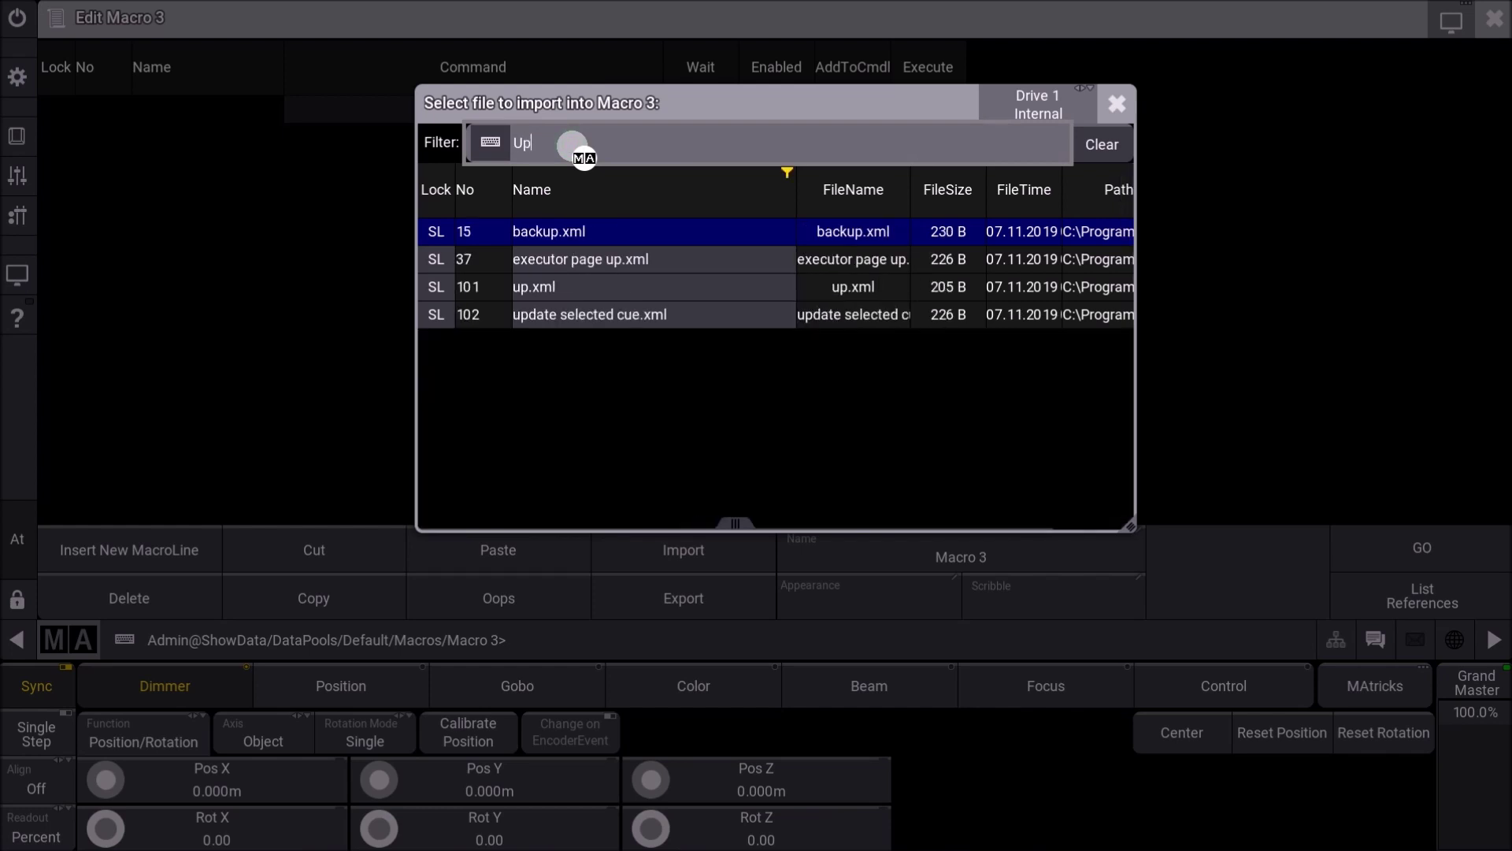
left_click(542, 287)
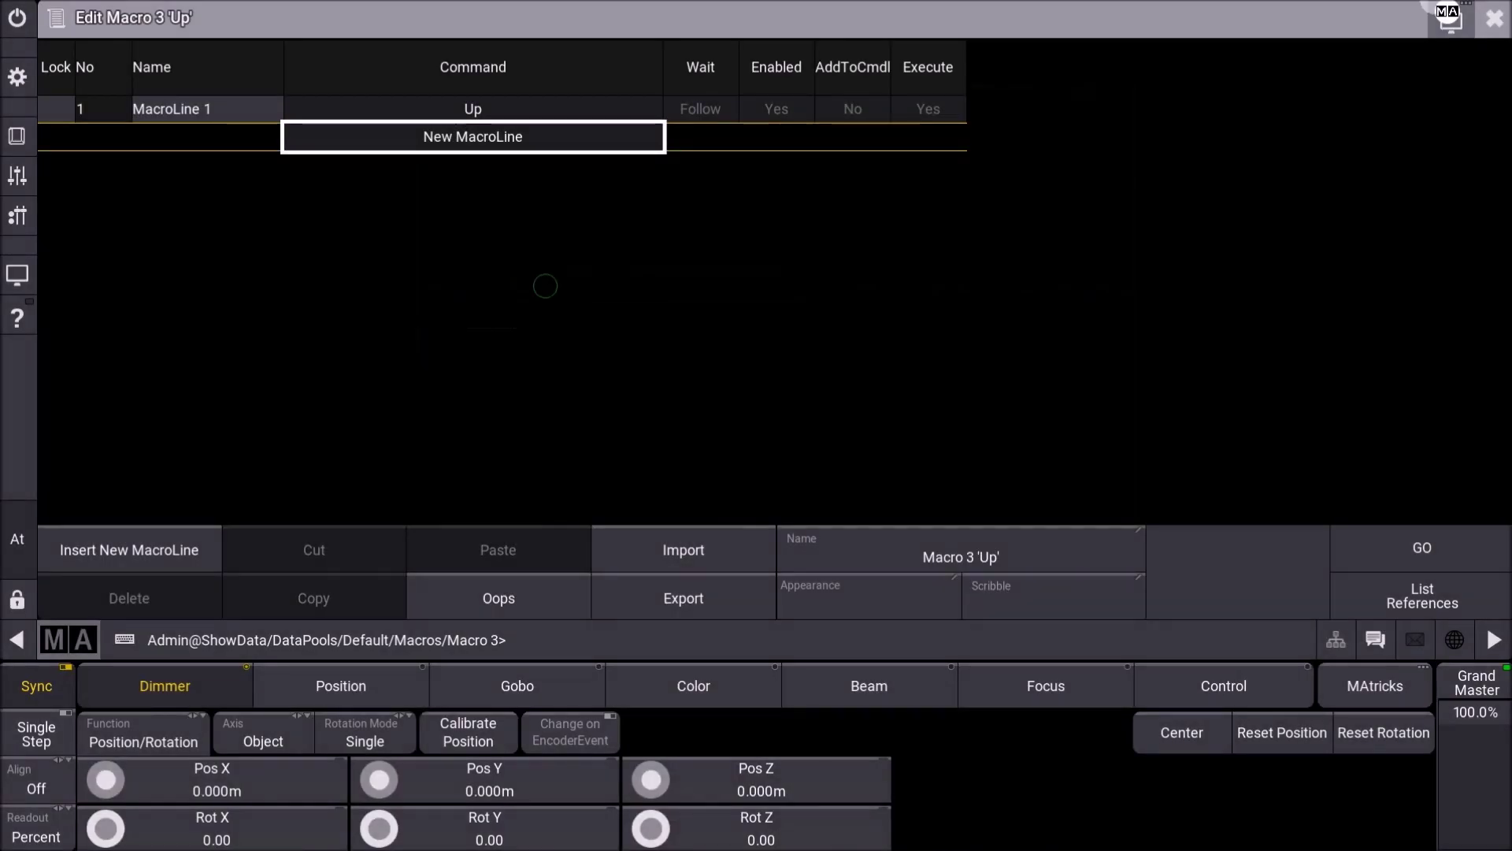
left_click(1497, 18)
left_click(1174, 579)
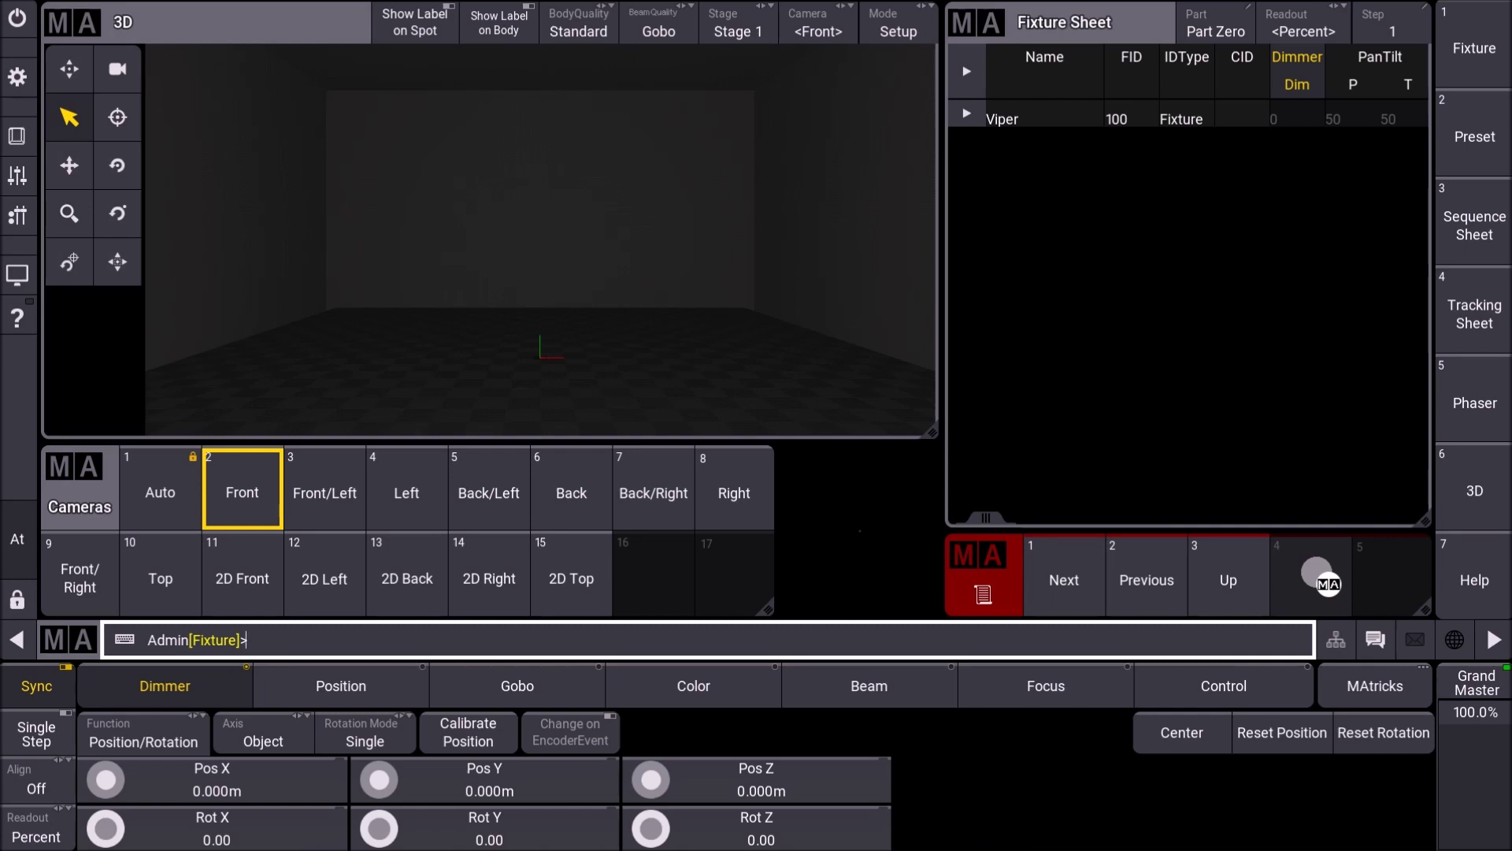
Edit the empty Macro 4, import down.xml into it, and close the macro editor
left_click_drag(1313, 575, 1229, 573)
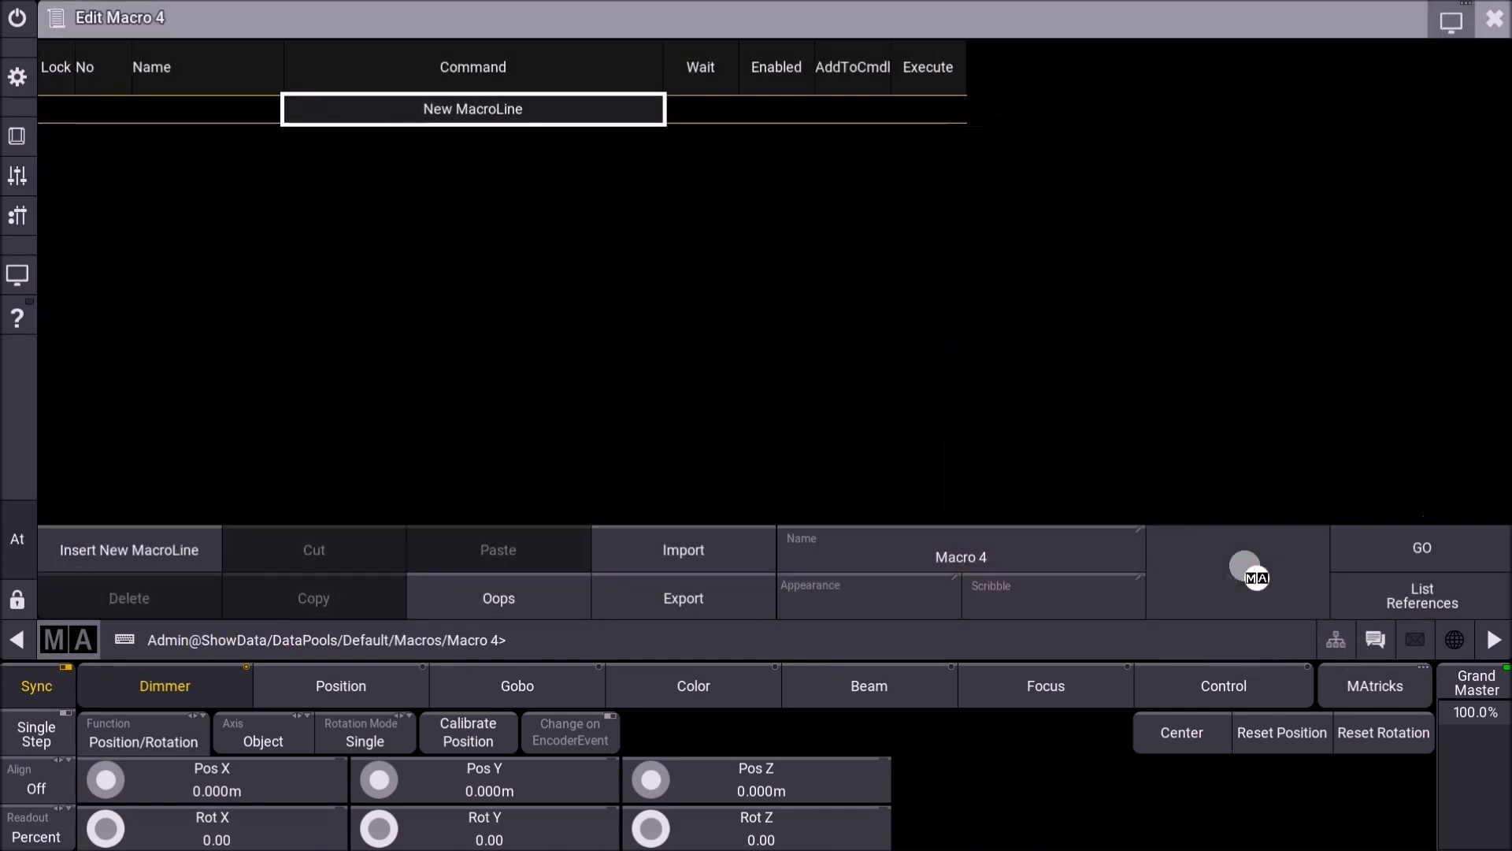
left_click(713, 550)
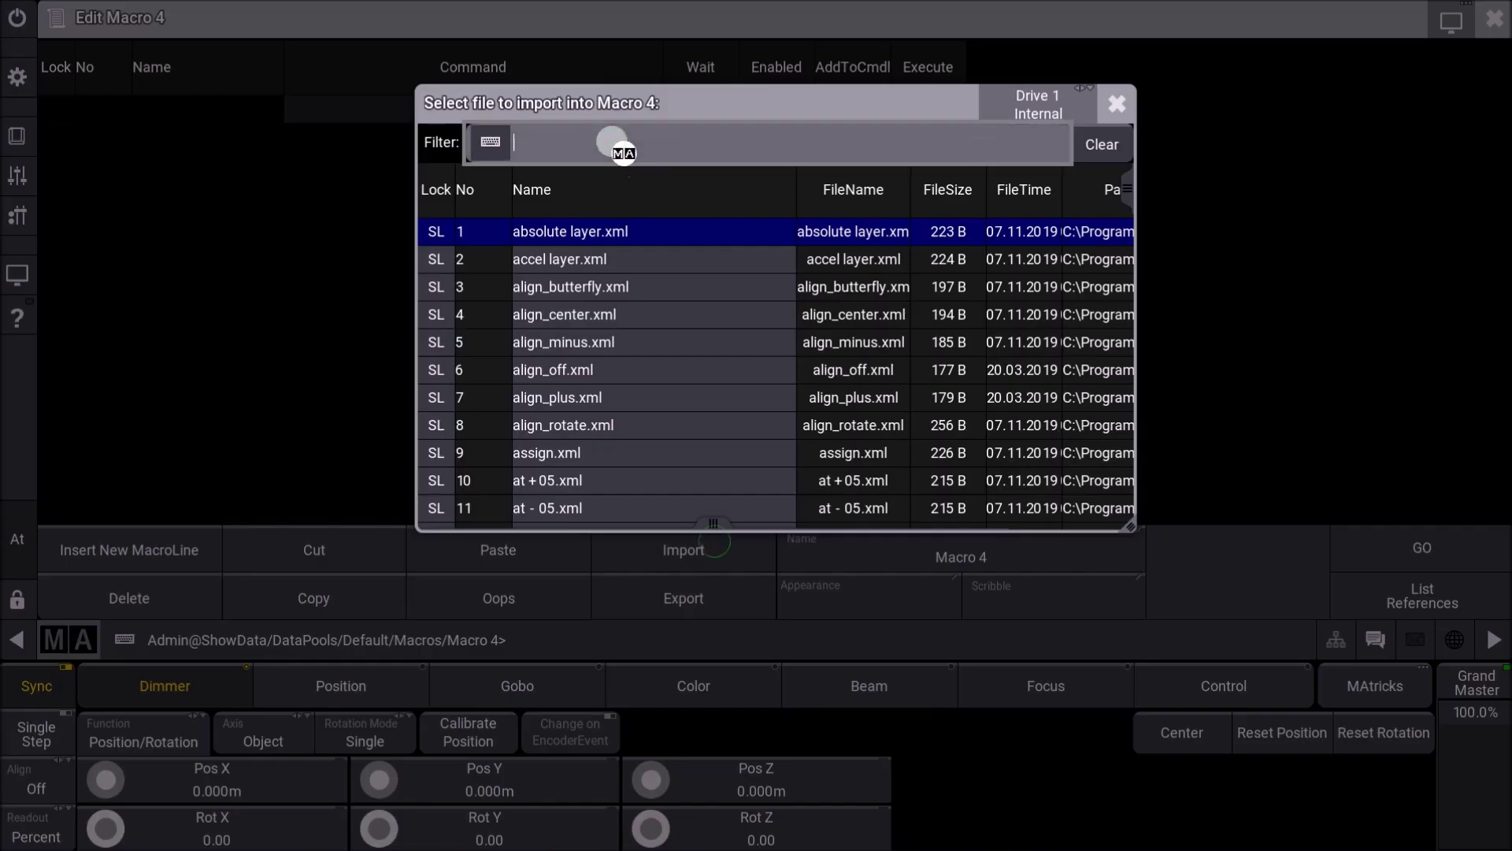
type("down")
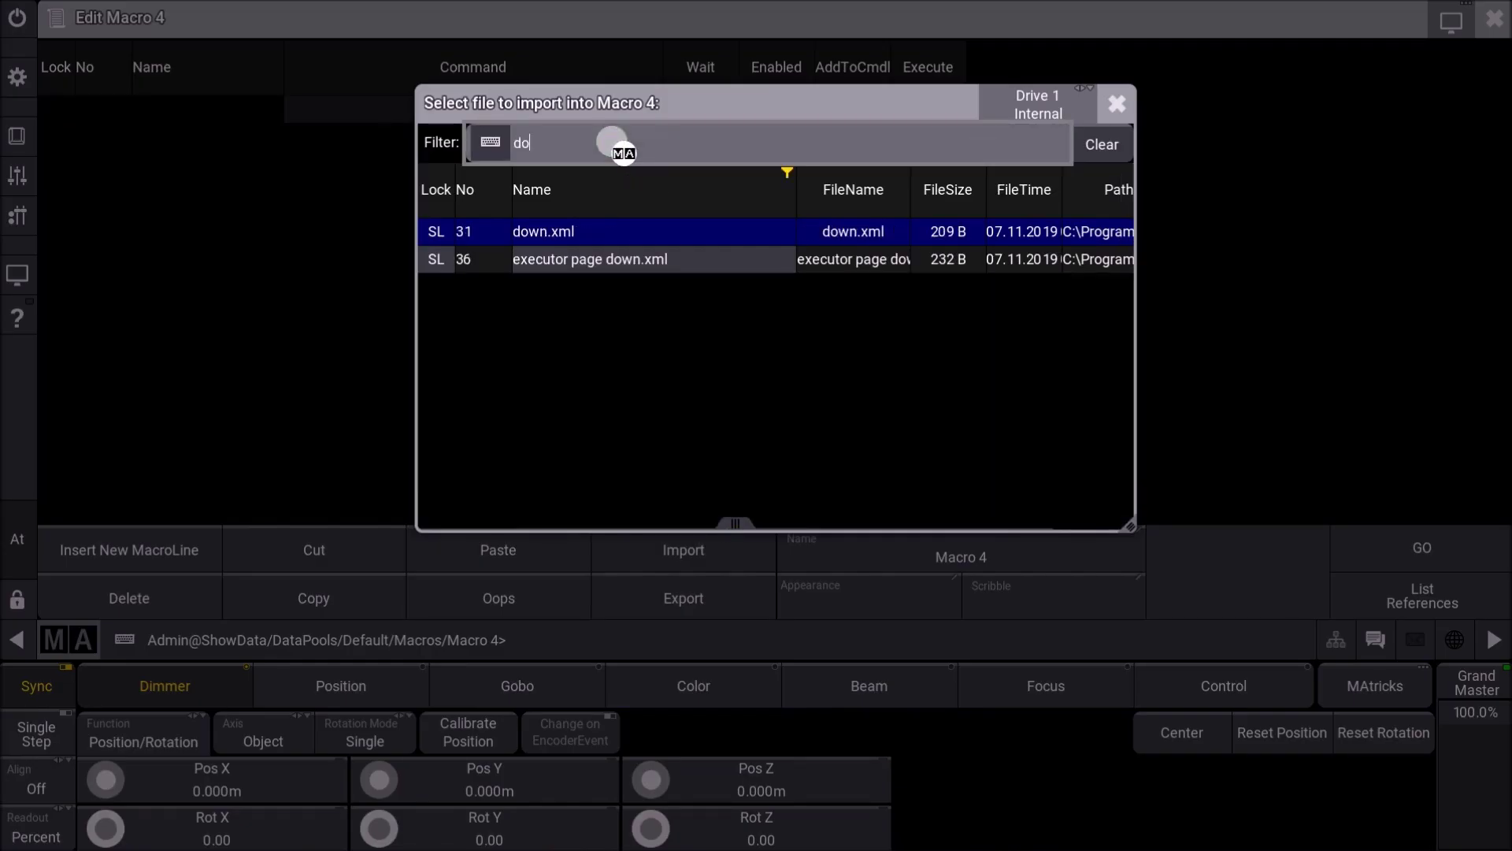
left_click(575, 231)
left_click(1494, 19)
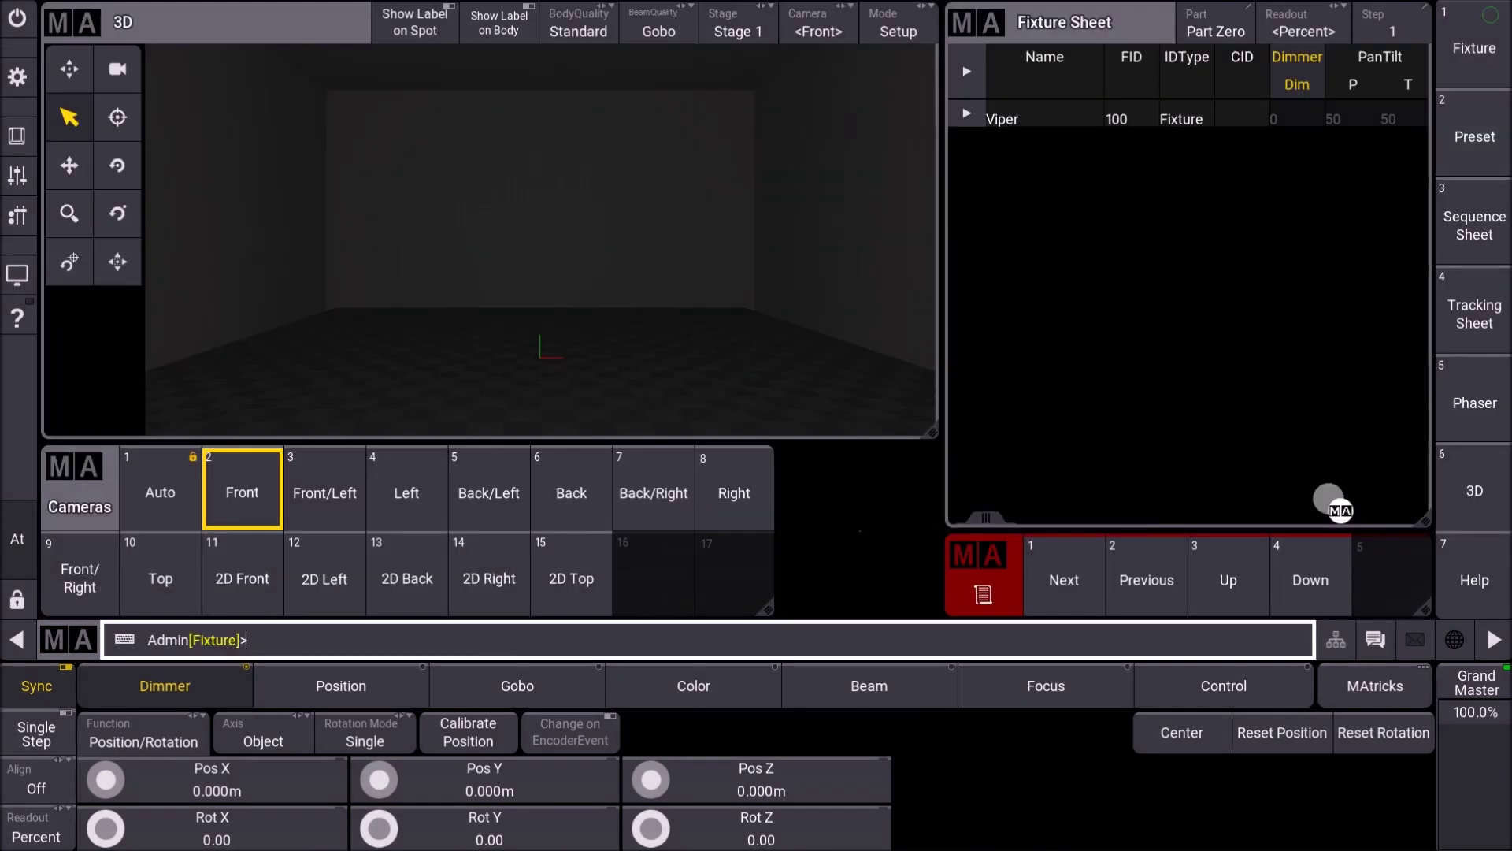
Edit the empty Macro 5 and import clear.xml into it, filtering the file list by "clear"
left_click_drag(1382, 563, 1301, 568)
left_click(693, 543)
left_click(594, 146)
type("clear")
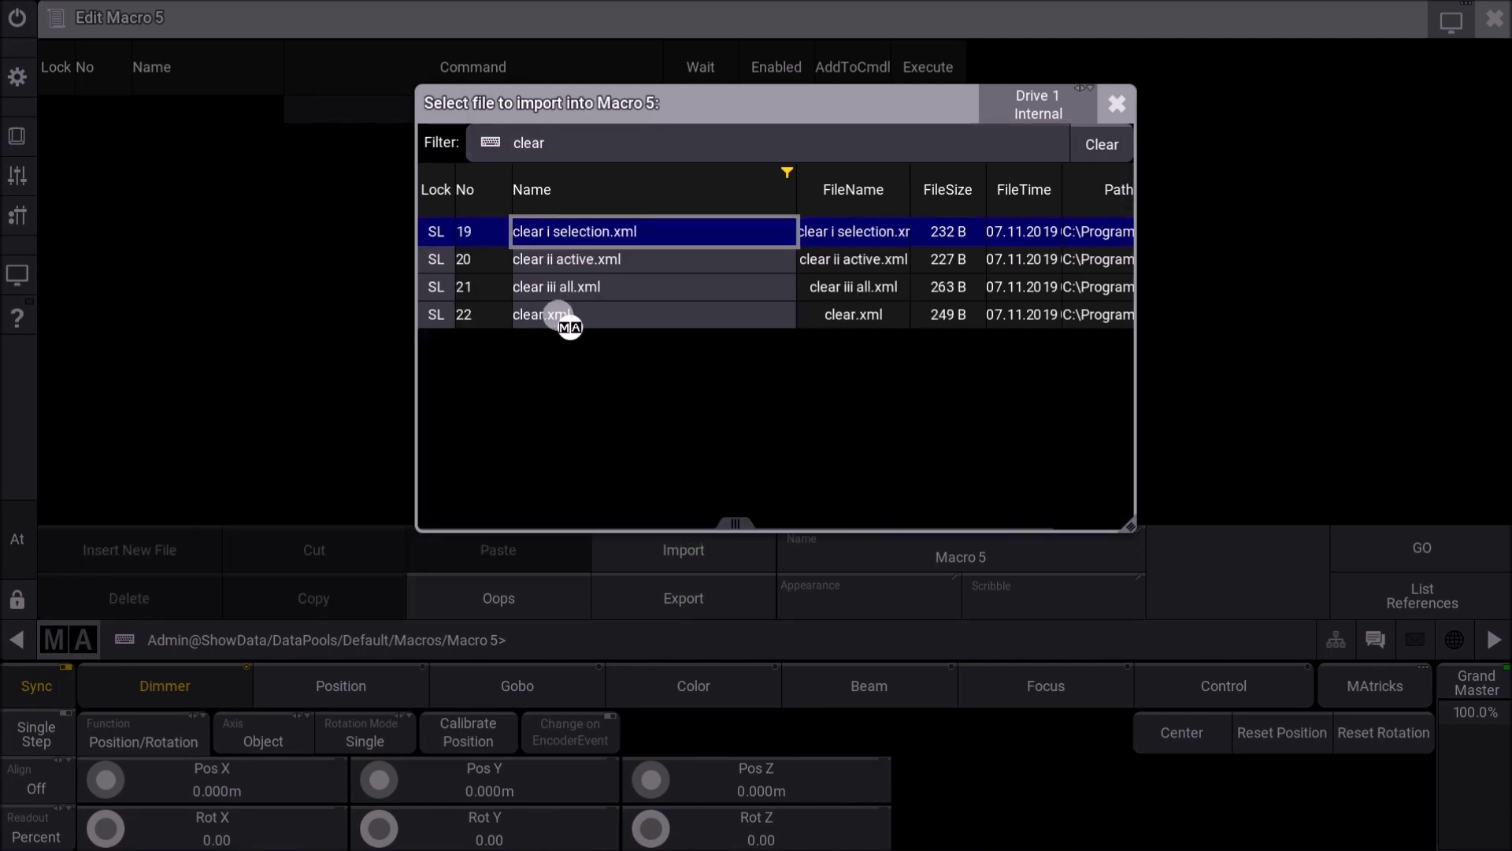
left_click(560, 315)
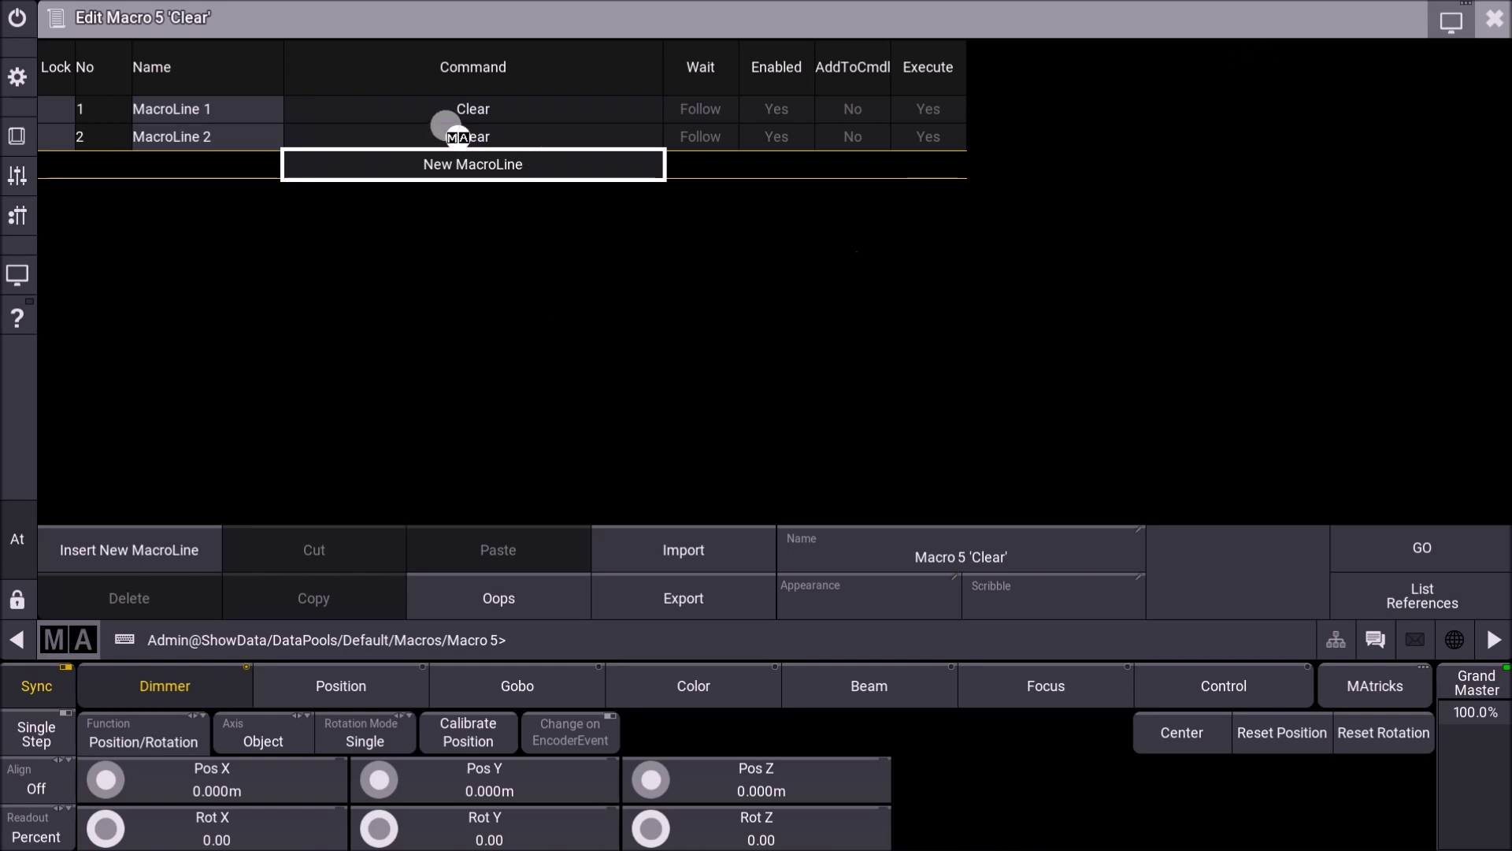
Delete the second Clear line from Macro 5 and close the macro editor
left_click(458, 138)
left_click(130, 608)
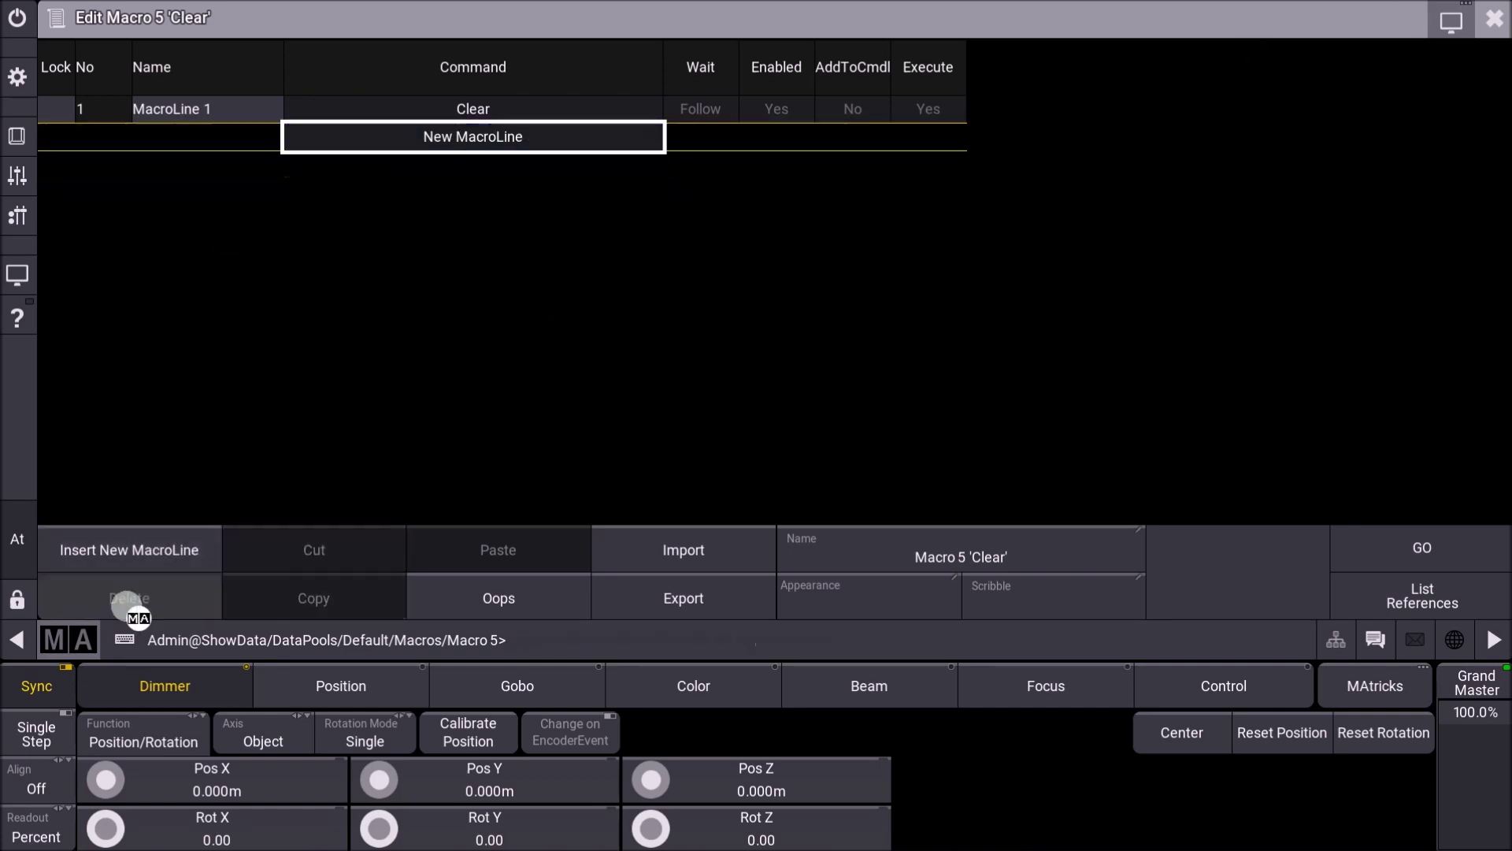
left_click(1495, 18)
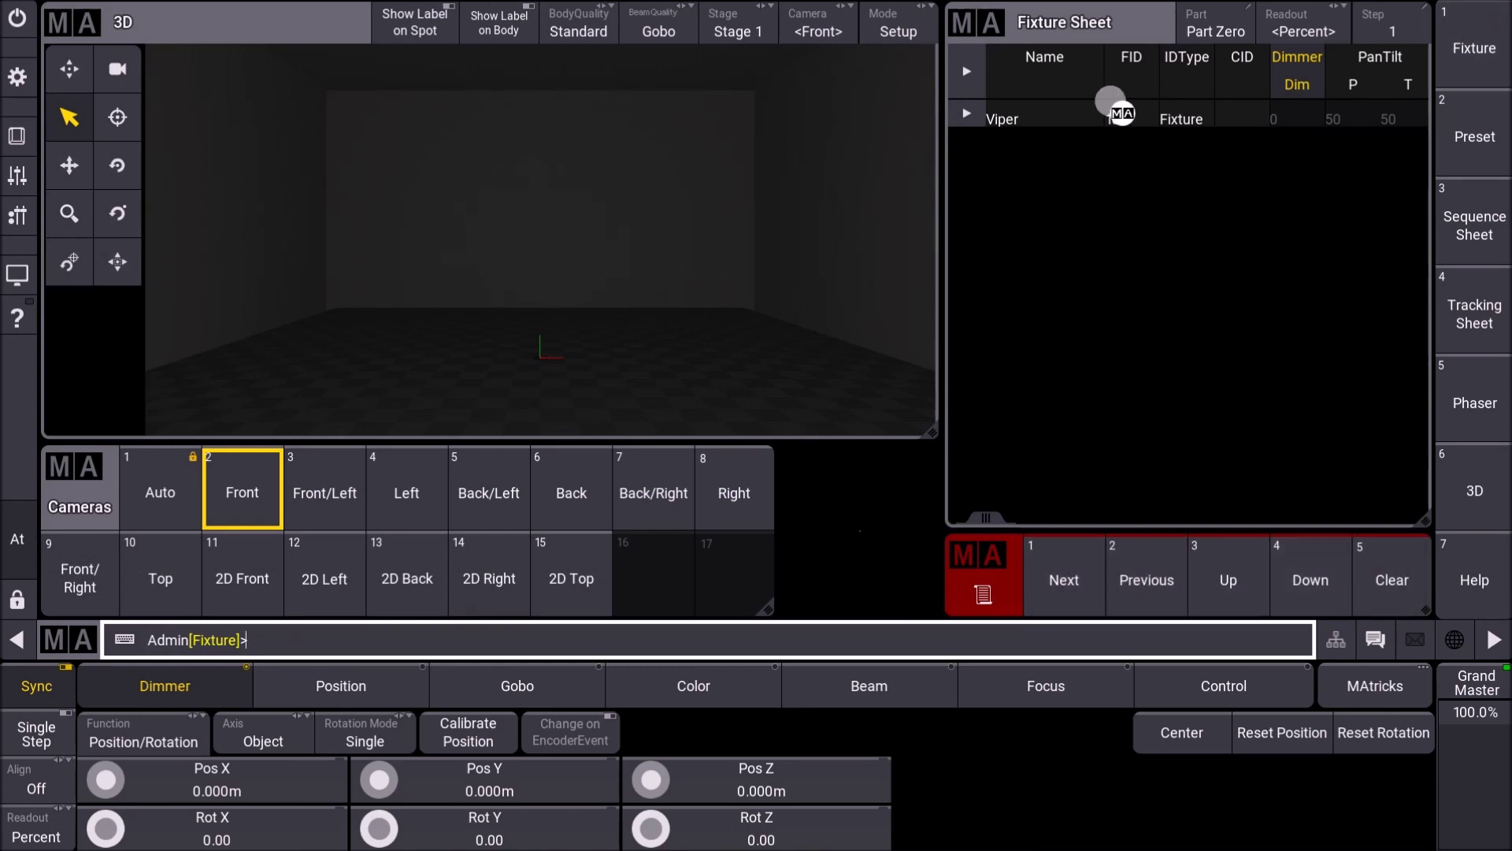
Select the Viper grouping fixture 100 in the Fixture Sheet, collapse its list, and clear the selection with the Clear macro
left_click(966, 113)
left_click(1032, 117)
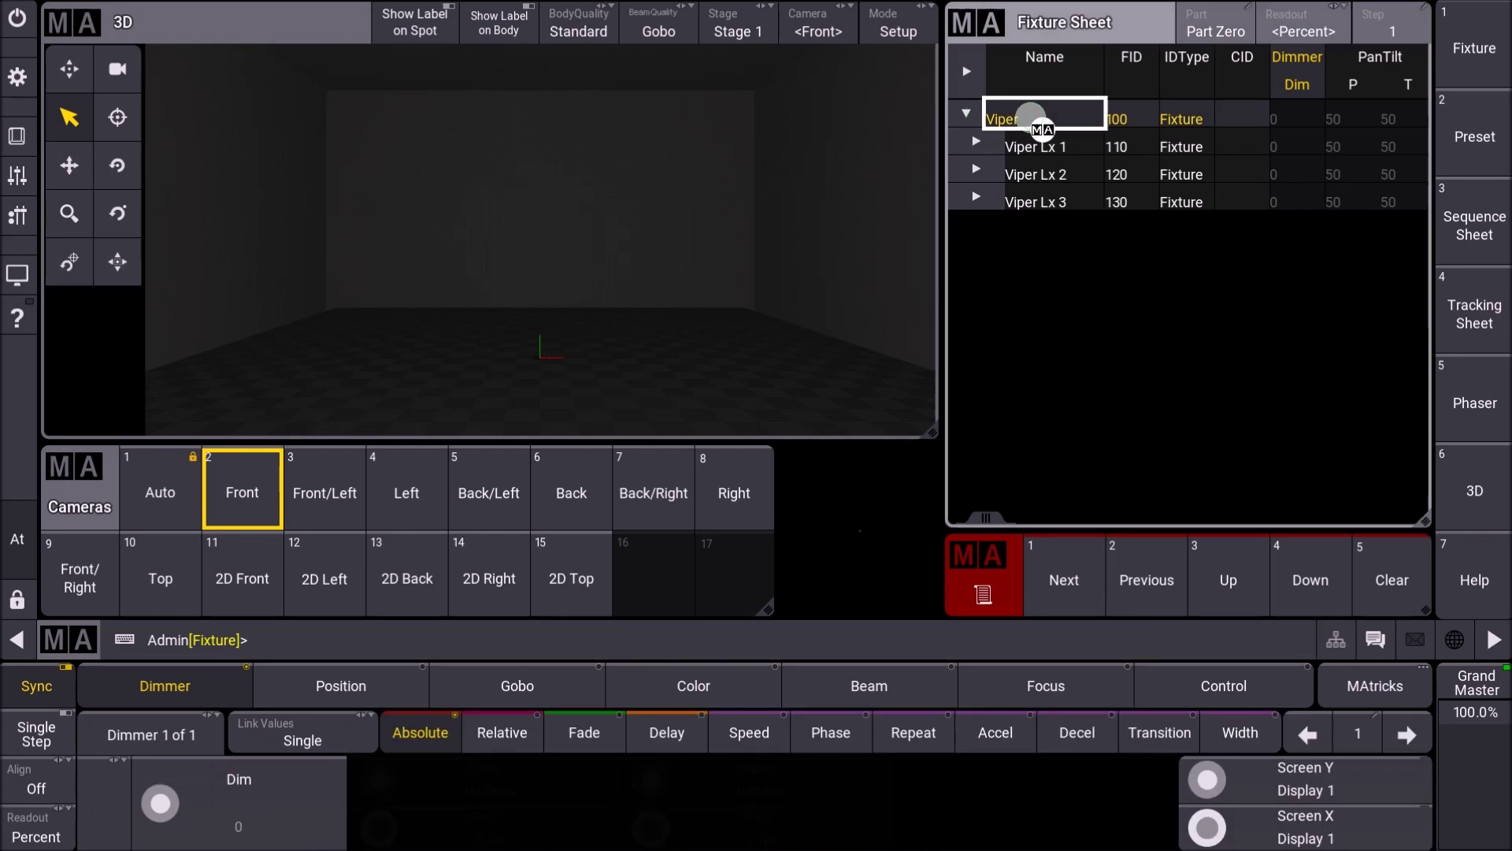
left_click(966, 113)
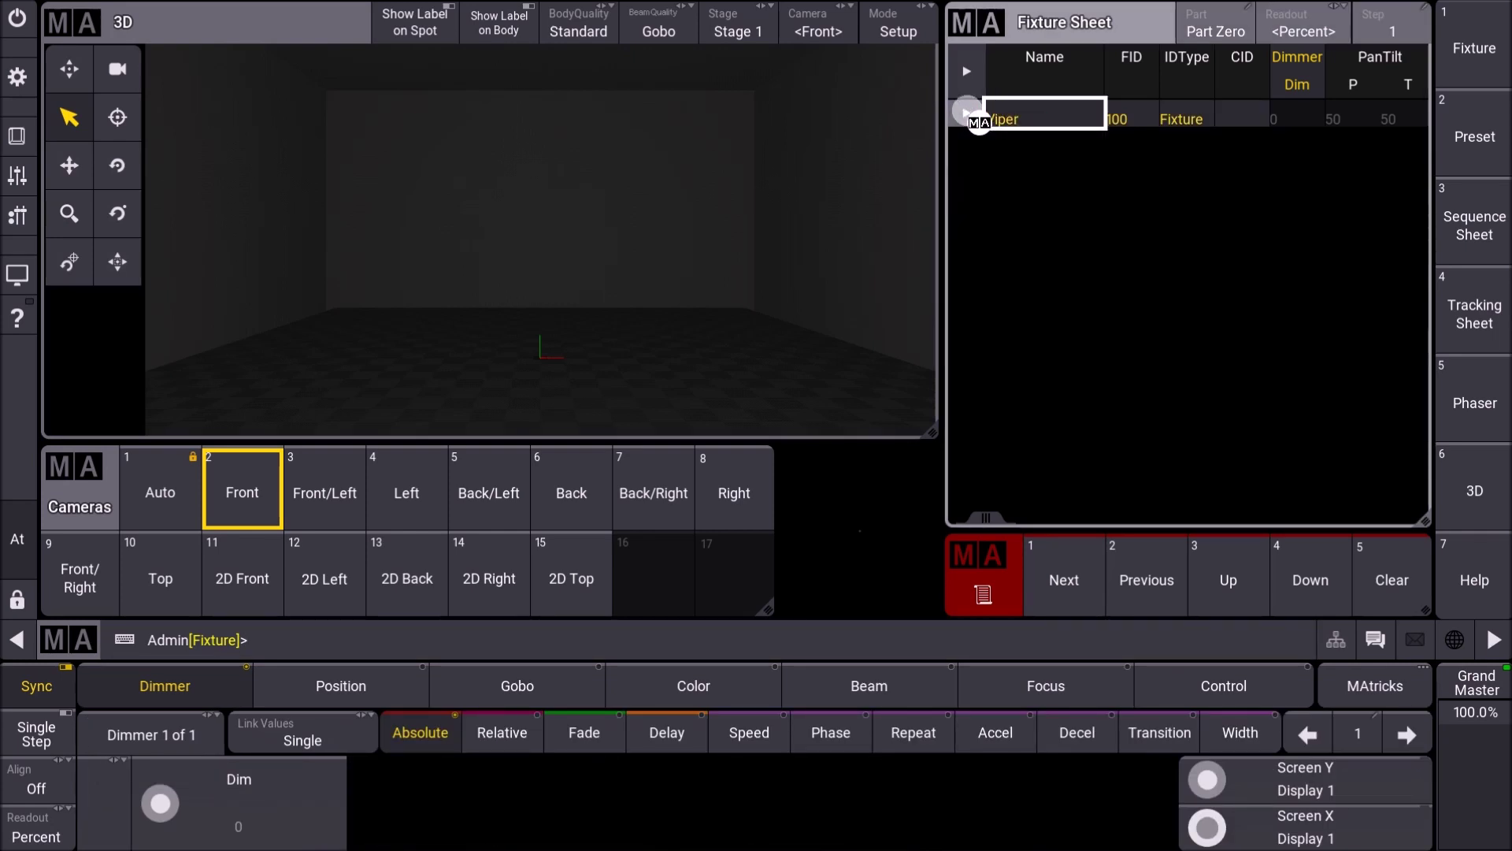
left_click(1386, 567)
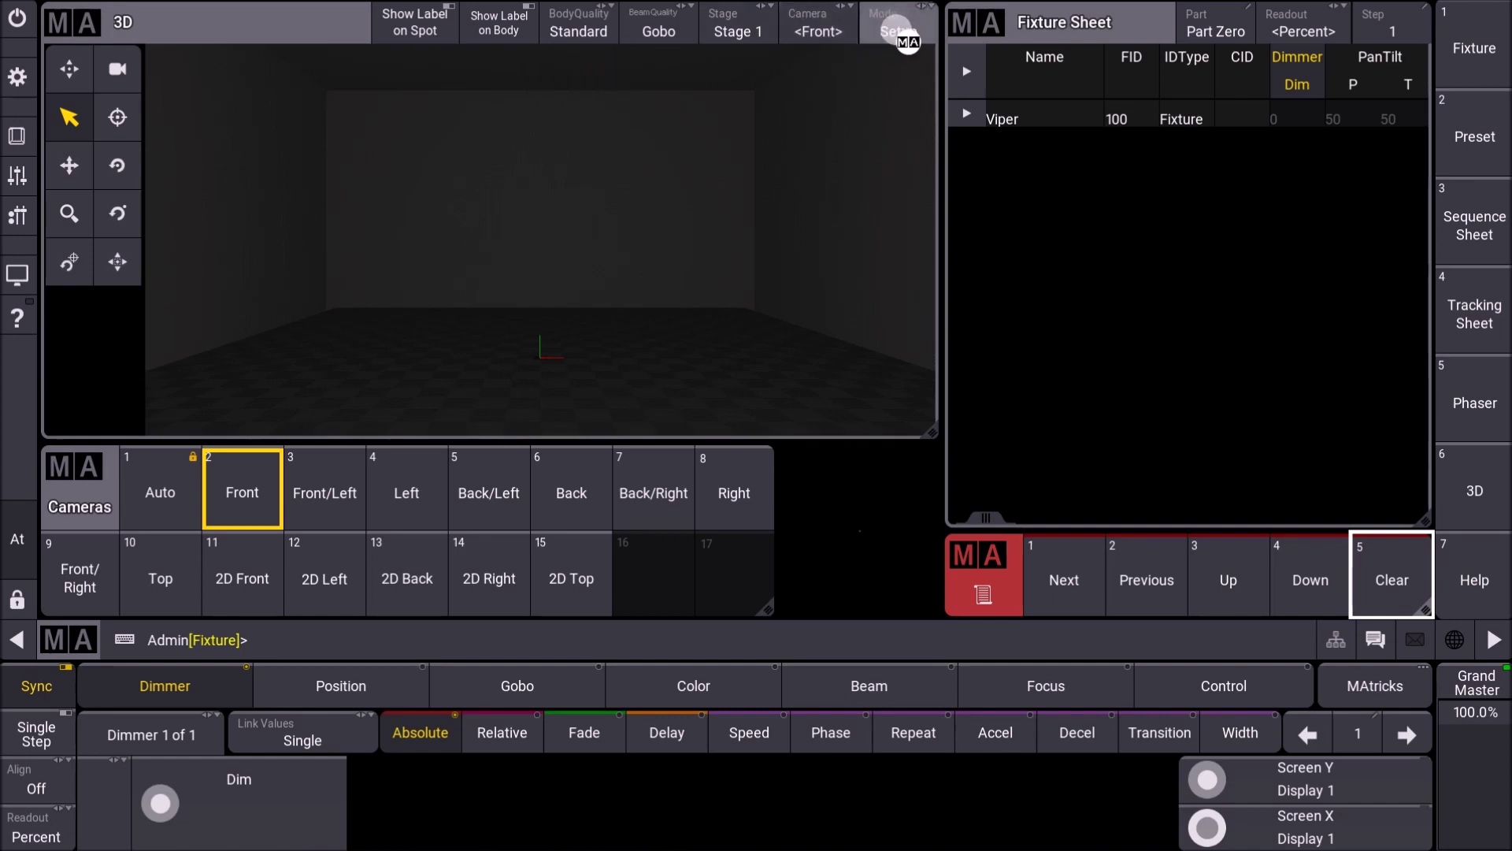
Switch the 3D window's mode to Standard and back to Setup
left_click(904, 22)
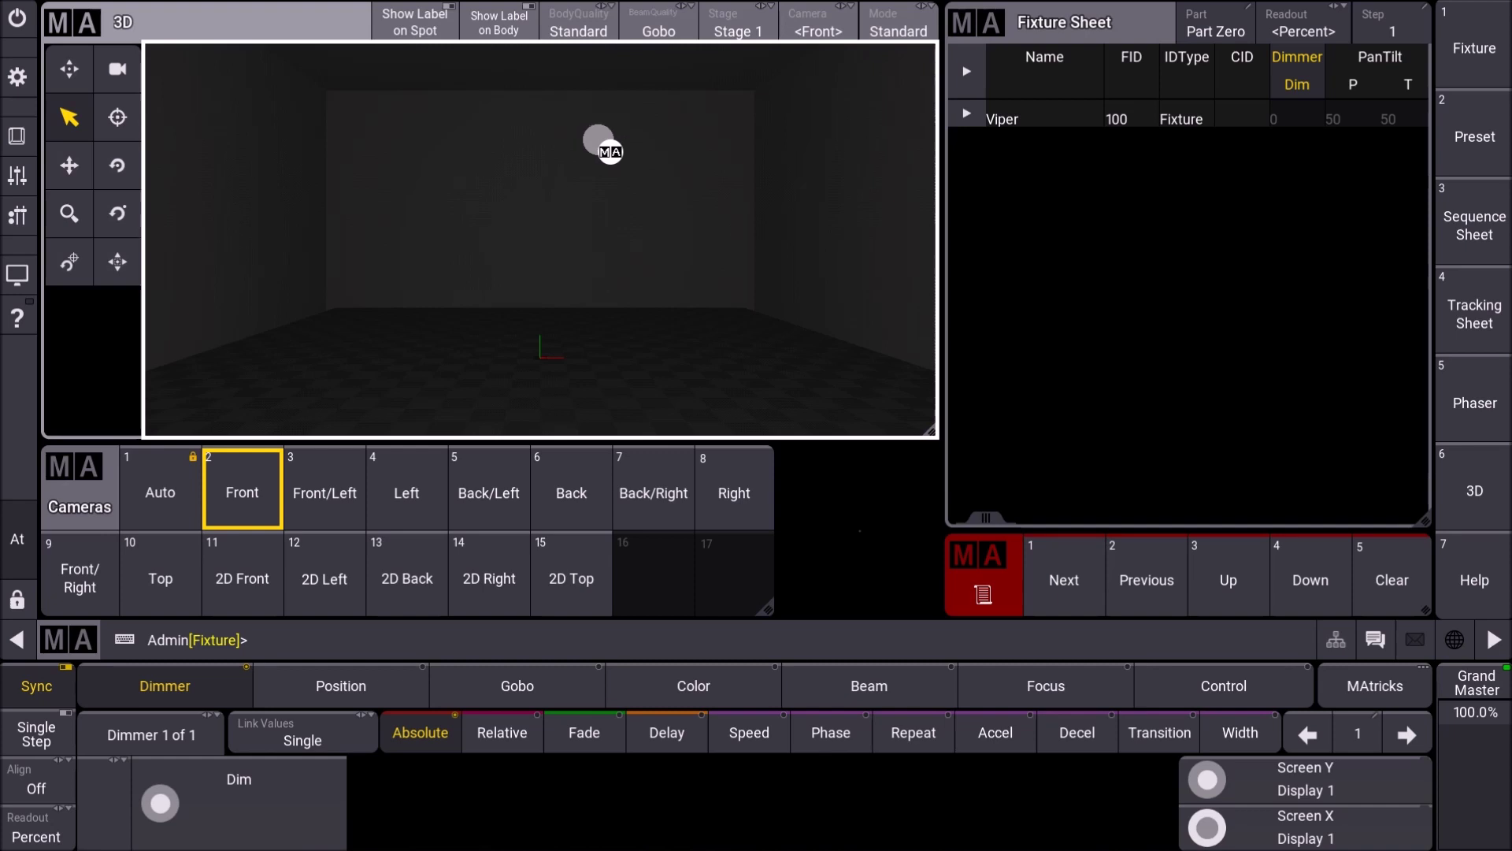
left_click(899, 32)
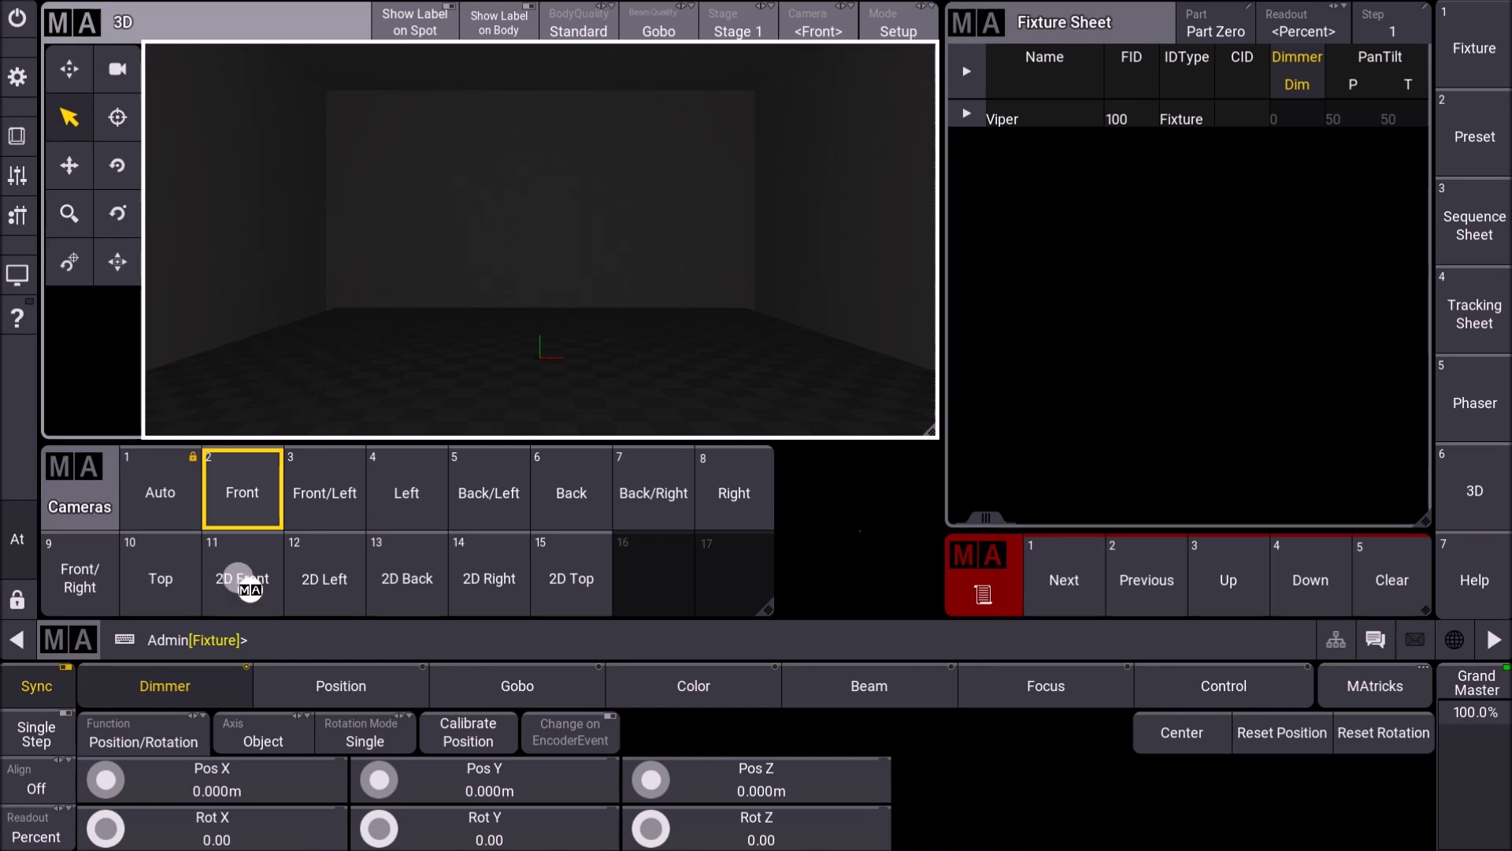
Select Viper fixture 111 and turn on Show Label on Body in the 3D window
left_click(299, 639)
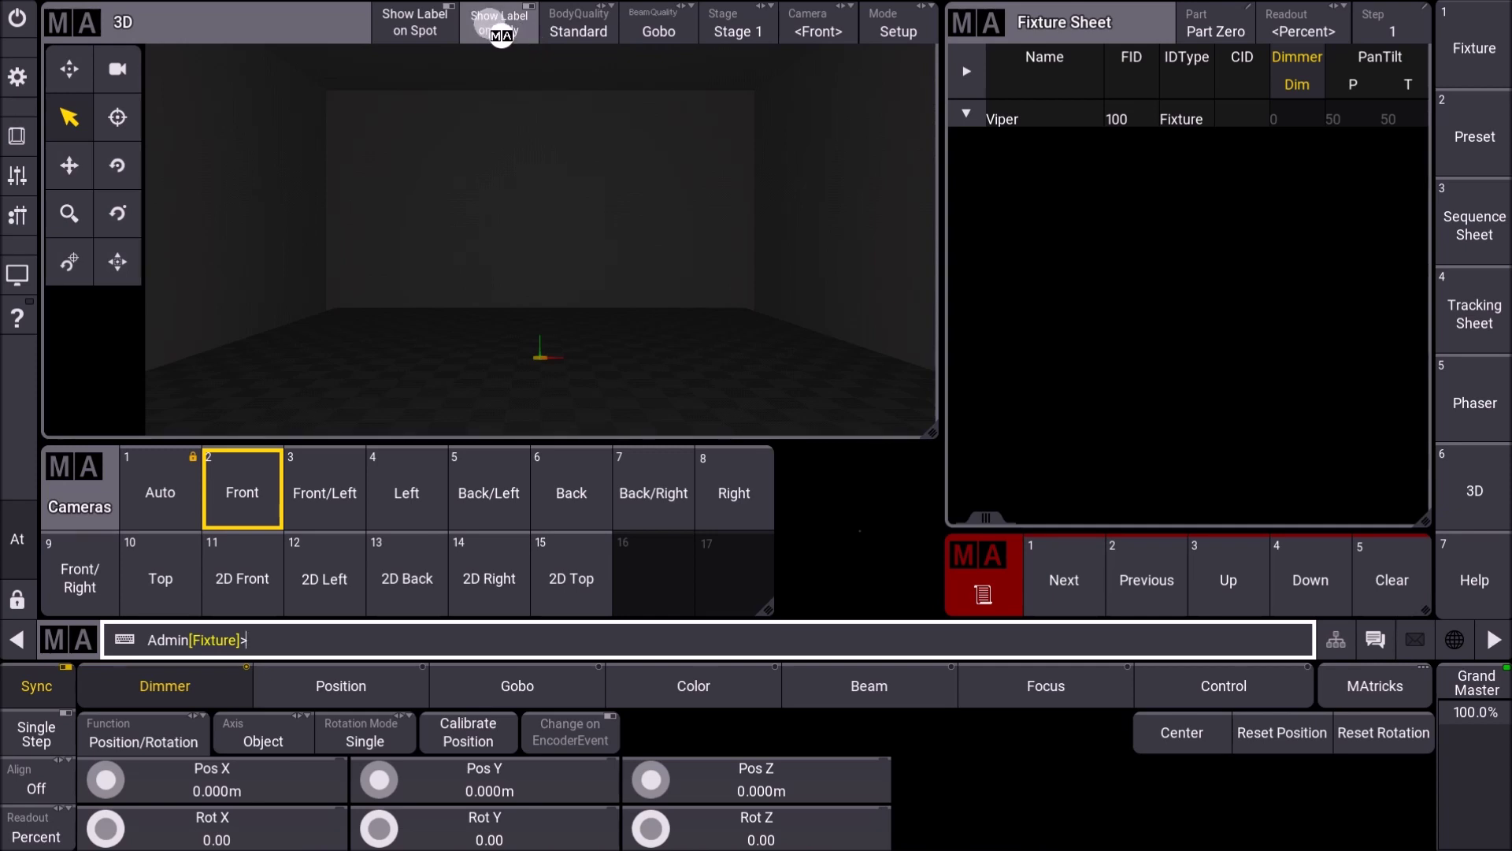
left_click(501, 32)
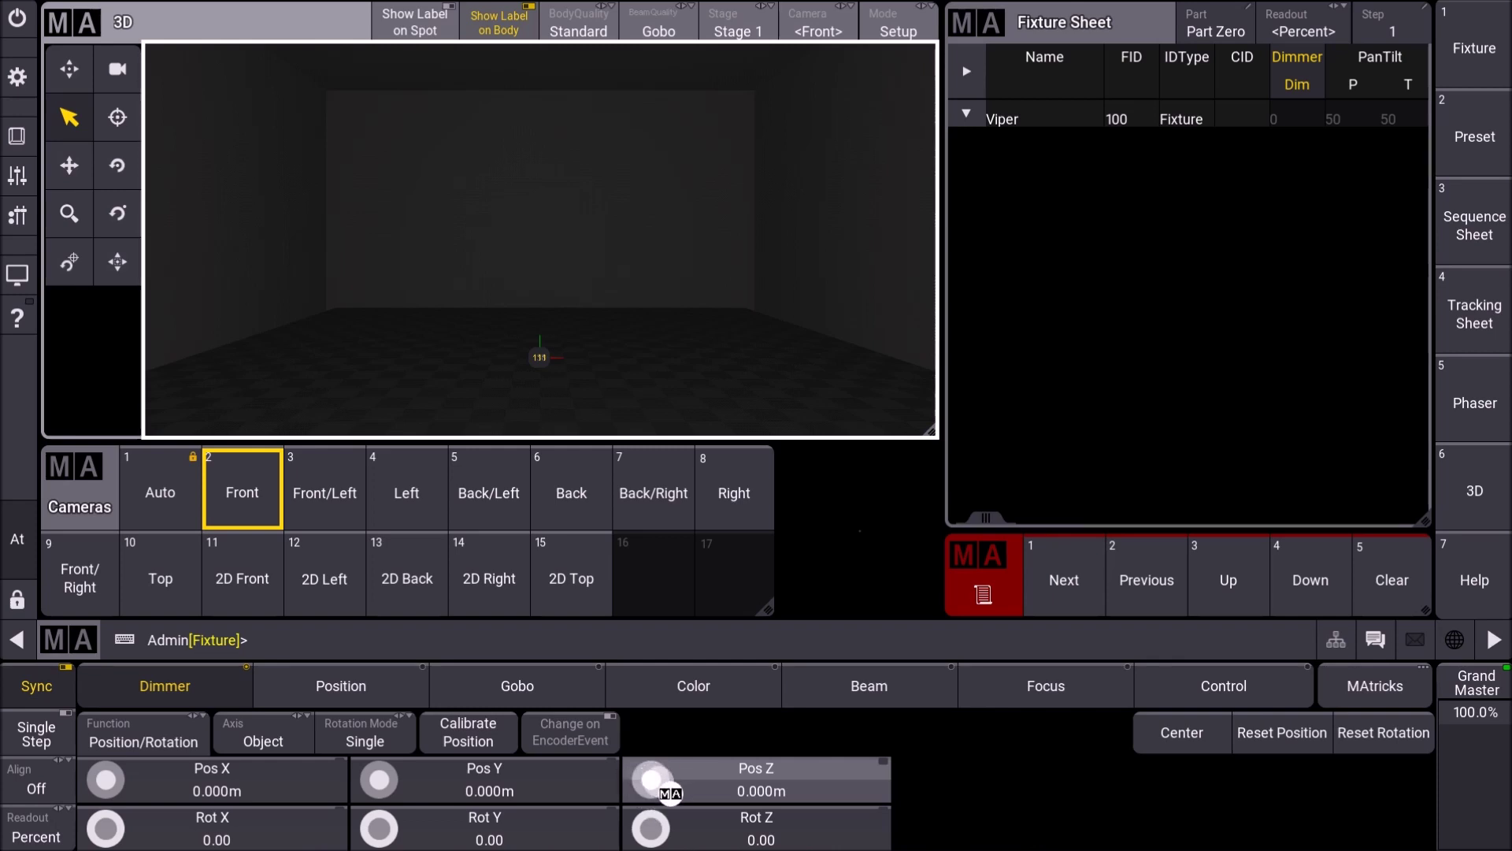
Position fixture 111 on the stage at Pos X -5.500 m, Pos Y -2.500 m and Pos Z 8.100 m
left_click_drag(677, 786, 651, 772)
mouse_move(380, 779)
left_mouse_down()
mouse_move(381, 759)
mouse_move(407, 764)
mouse_move(376, 779)
left_mouse_up()
mouse_move(102, 778)
left_mouse_down()
mouse_move(136, 796)
mouse_move(133, 777)
mouse_move(91, 773)
mouse_move(117, 764)
mouse_move(105, 776)
left_mouse_up()
mouse_move(380, 779)
left_mouse_down()
mouse_move(417, 812)
mouse_move(364, 776)
mouse_move(390, 745)
mouse_move(418, 781)
mouse_move(371, 768)
mouse_move(405, 776)
mouse_move(354, 803)
mouse_move(395, 780)
left_mouse_up()
left_click_drag(650, 780, 605, 787)
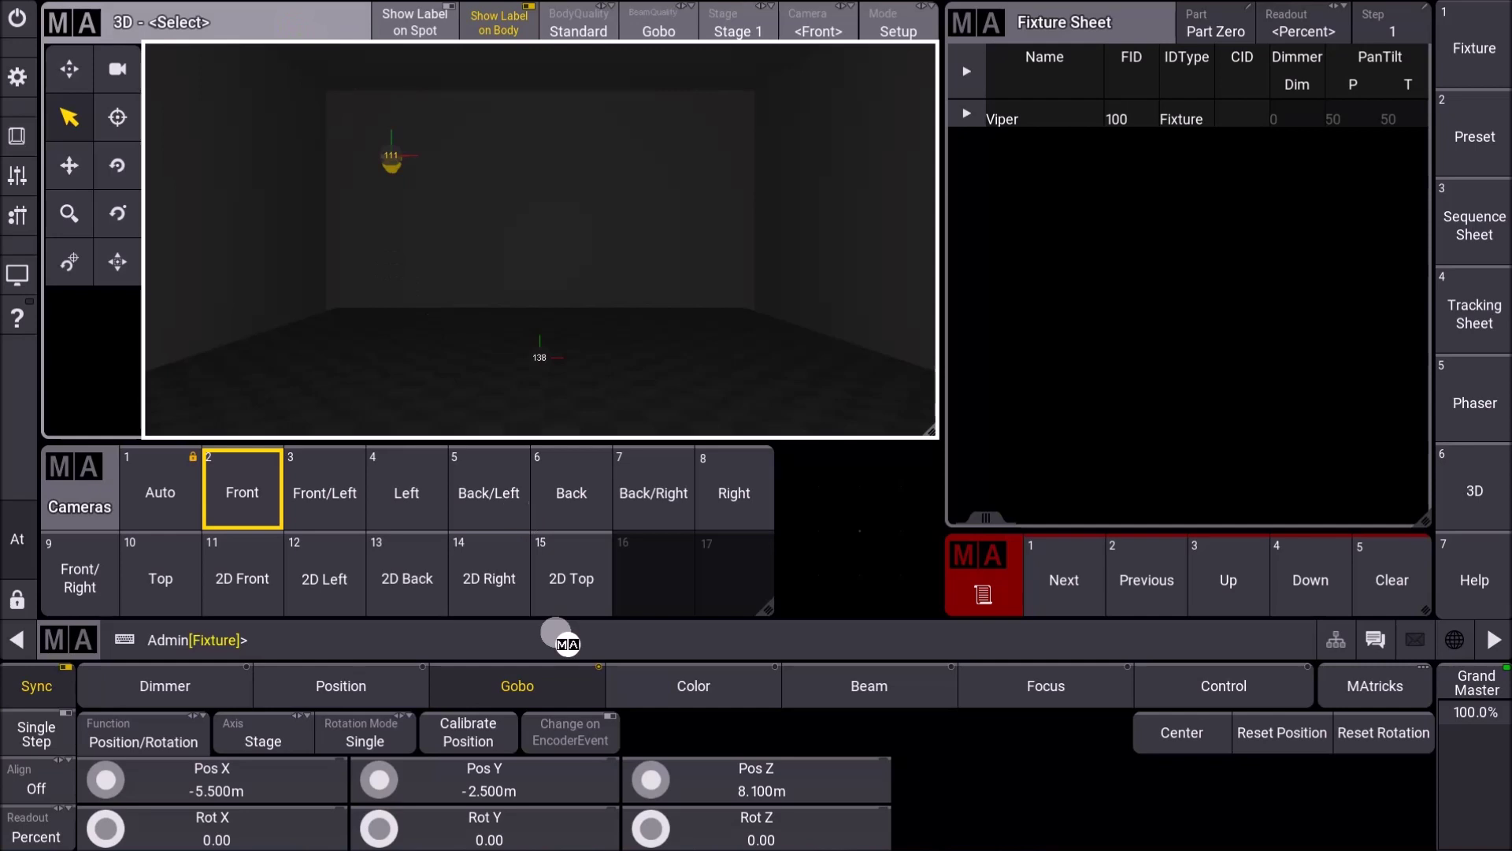
Try rotating fixture 111 to about Rot X 18.13, Rot Y 21.71 and Rot Z 41.50
left_click_drag(692, 822, 653, 841)
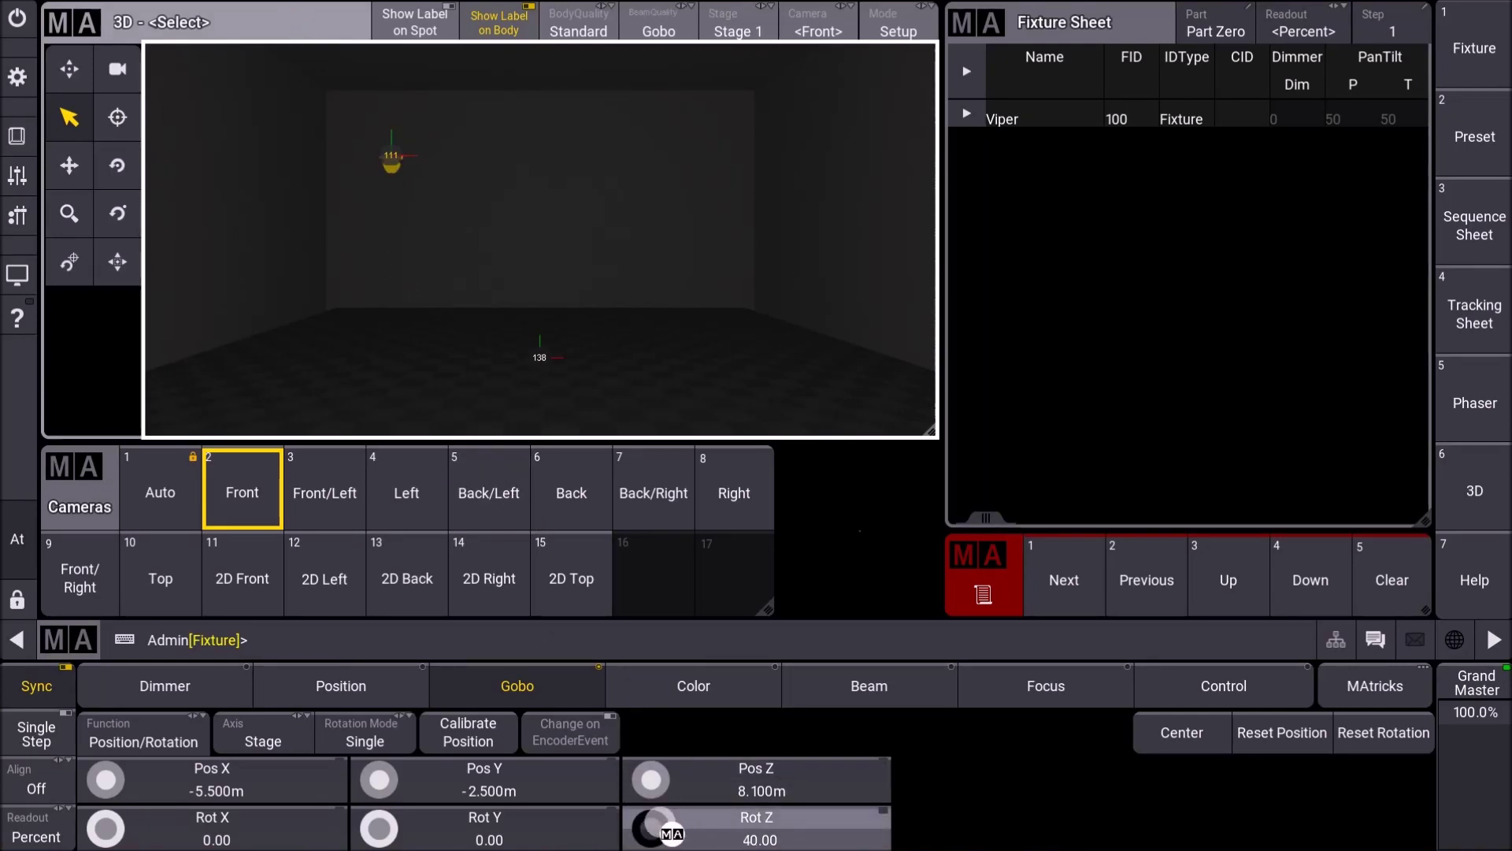
left_click_drag(386, 823, 205, 842)
left_click(205, 835)
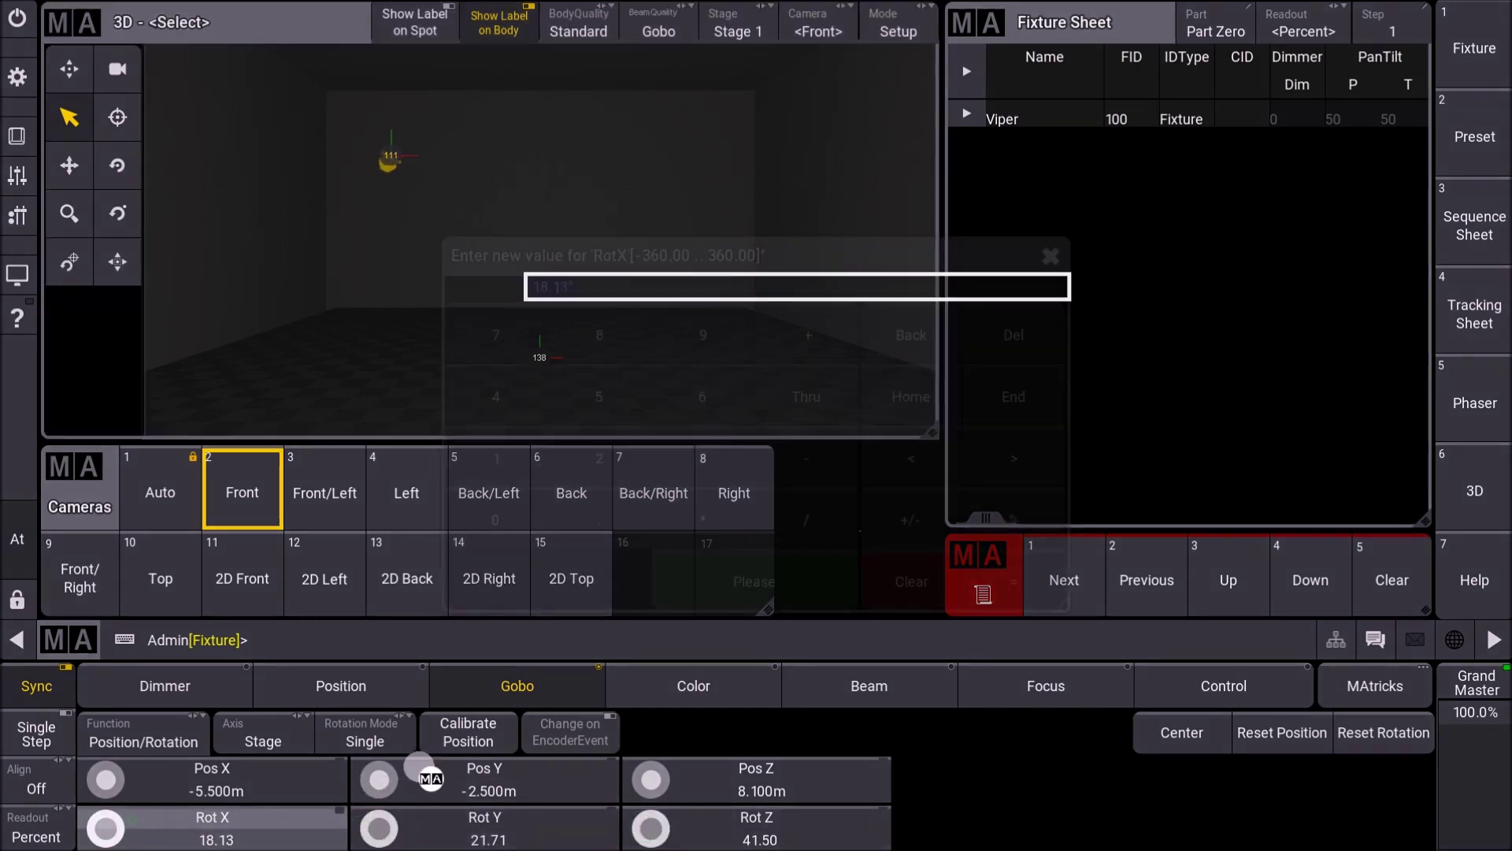
left_click(1051, 256)
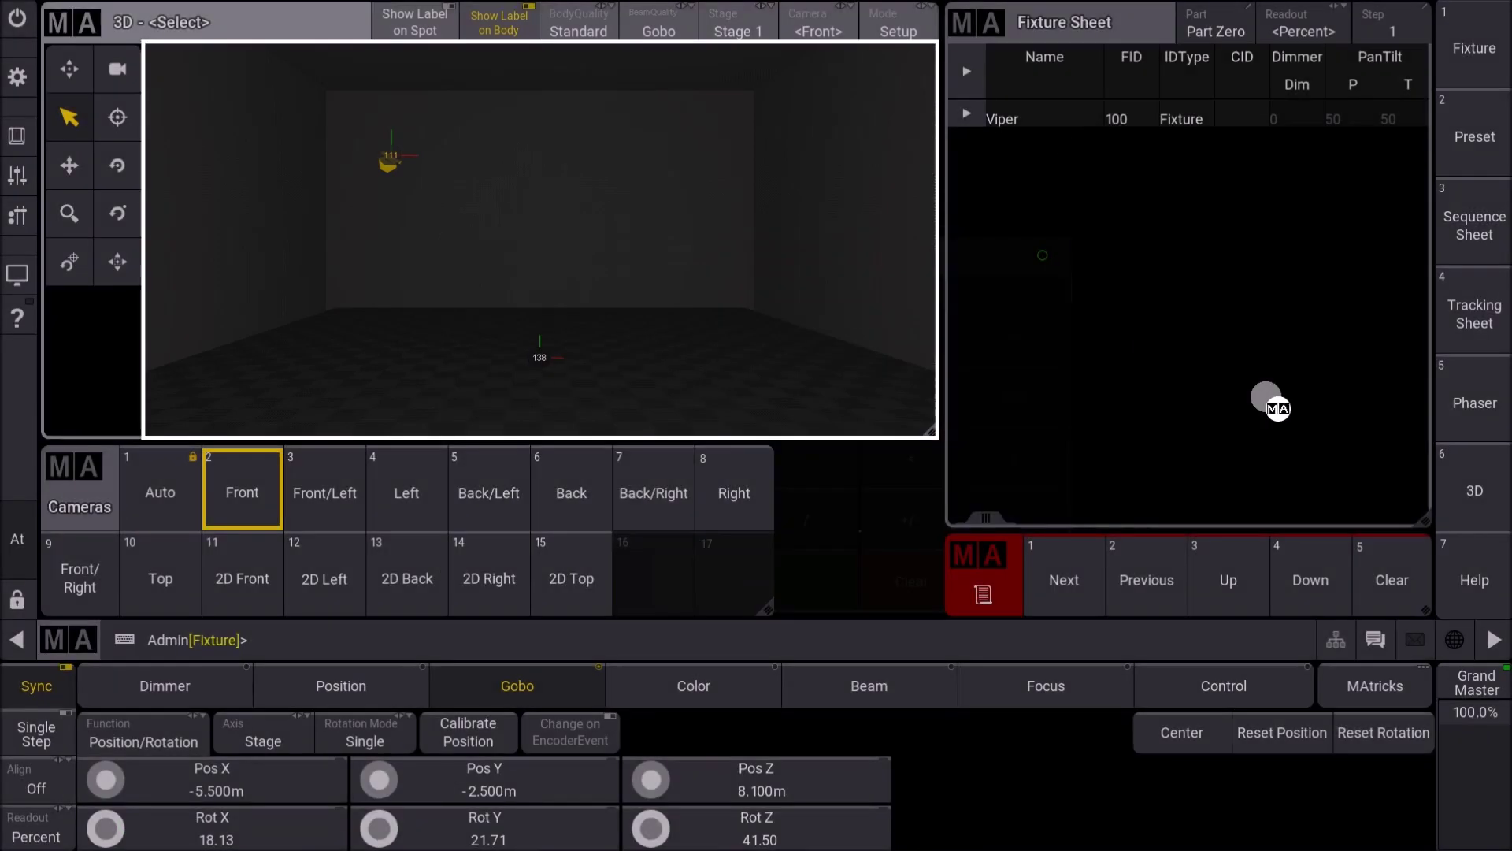
Reset the rotation and the position of fixture 111
left_click(1399, 741)
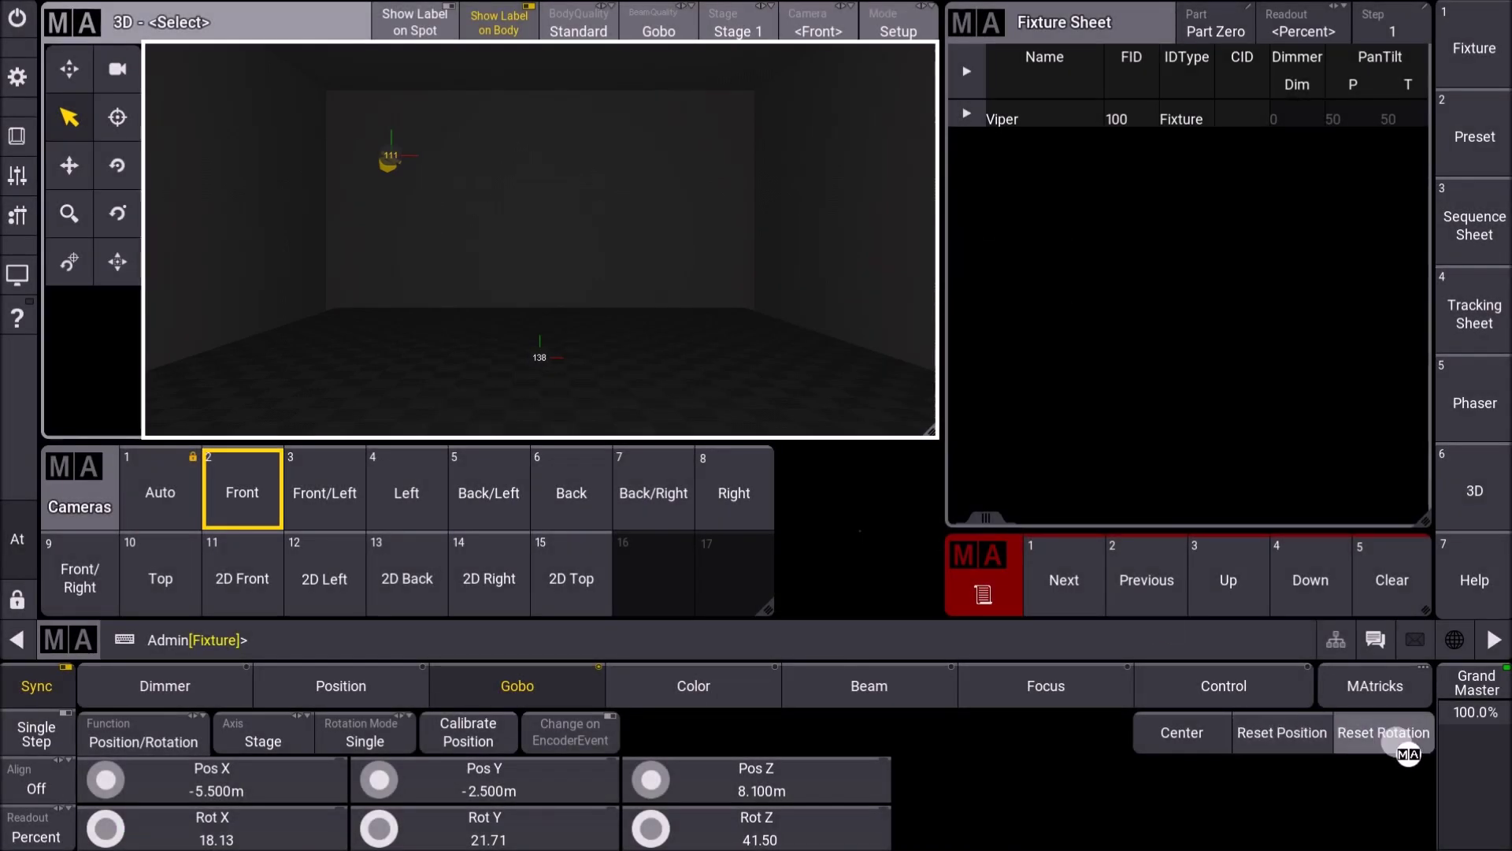
left_click(1284, 737)
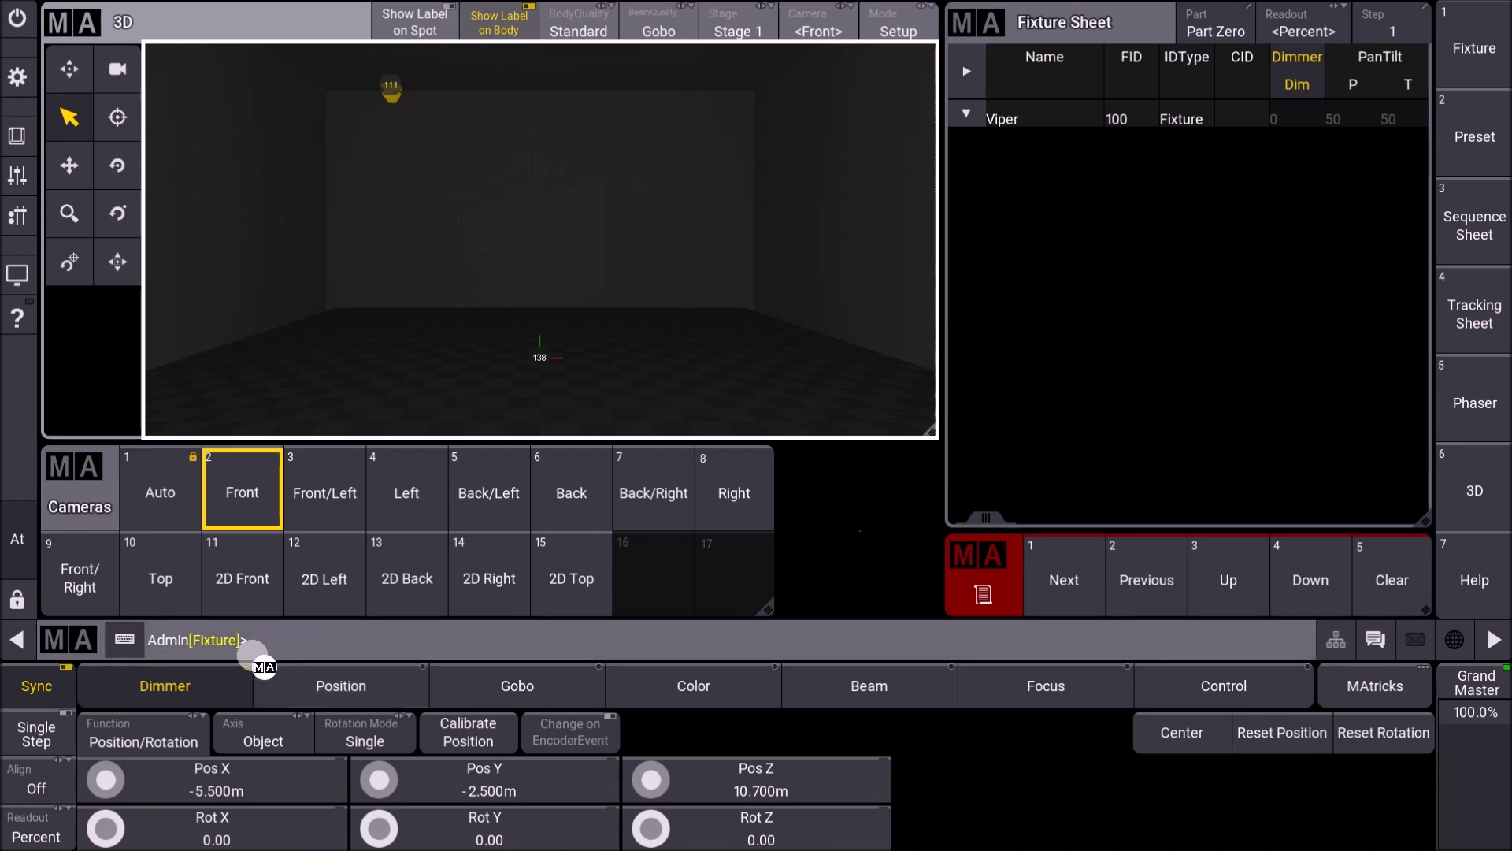
Select fixtures 111 through 118 from the command line and expand Viper and Viper Lx 1 in the Fixture Sheet
left_click(279, 638)
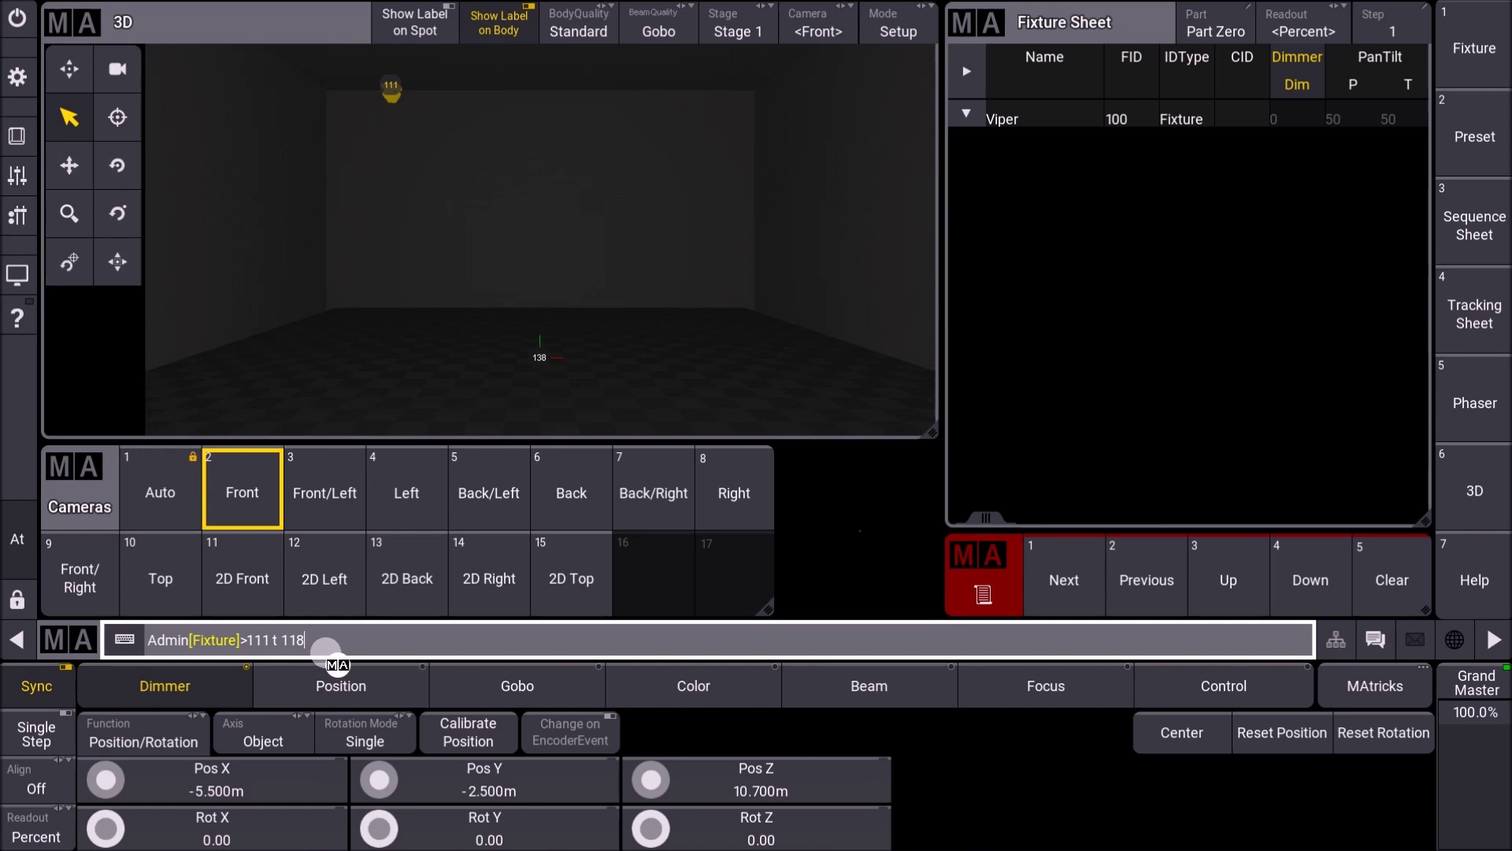
key("Return")
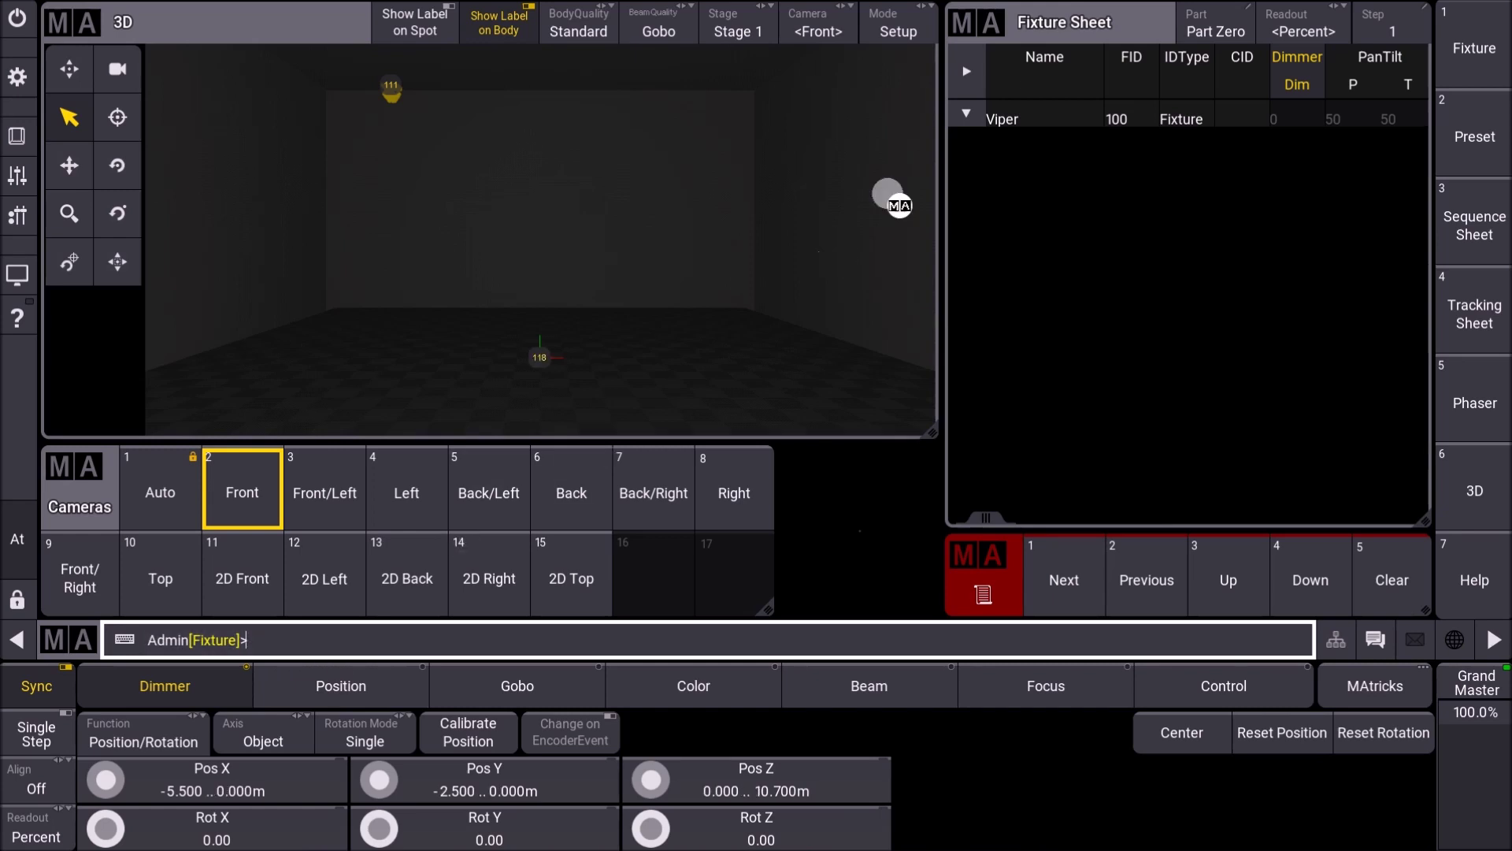
left_click(970, 115)
left_click(974, 116)
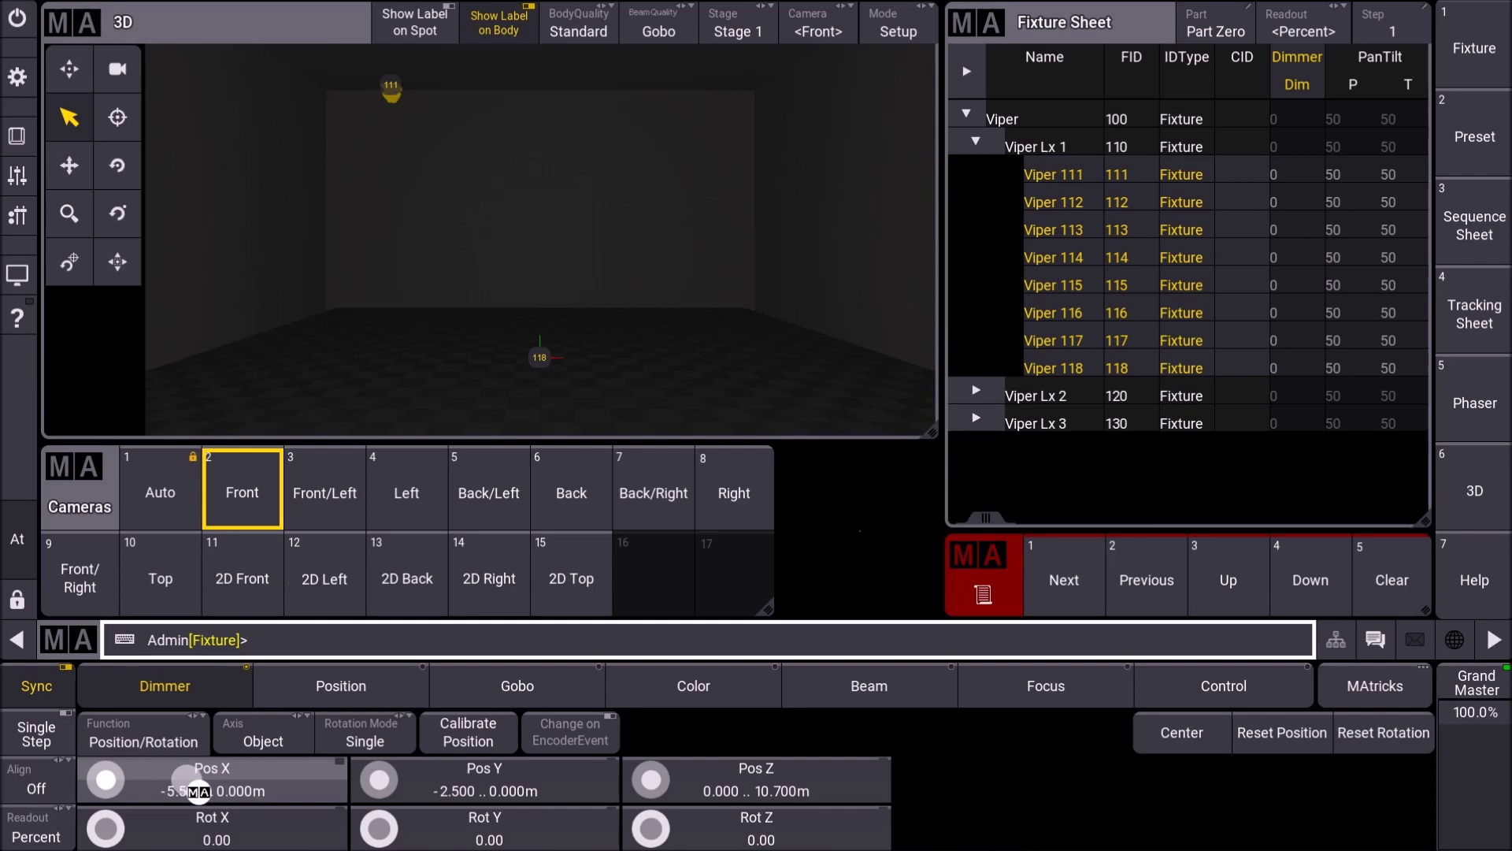
Spread the Pos X of fixtures 111 to 118 over -7 Thru 7
left_click(214, 791)
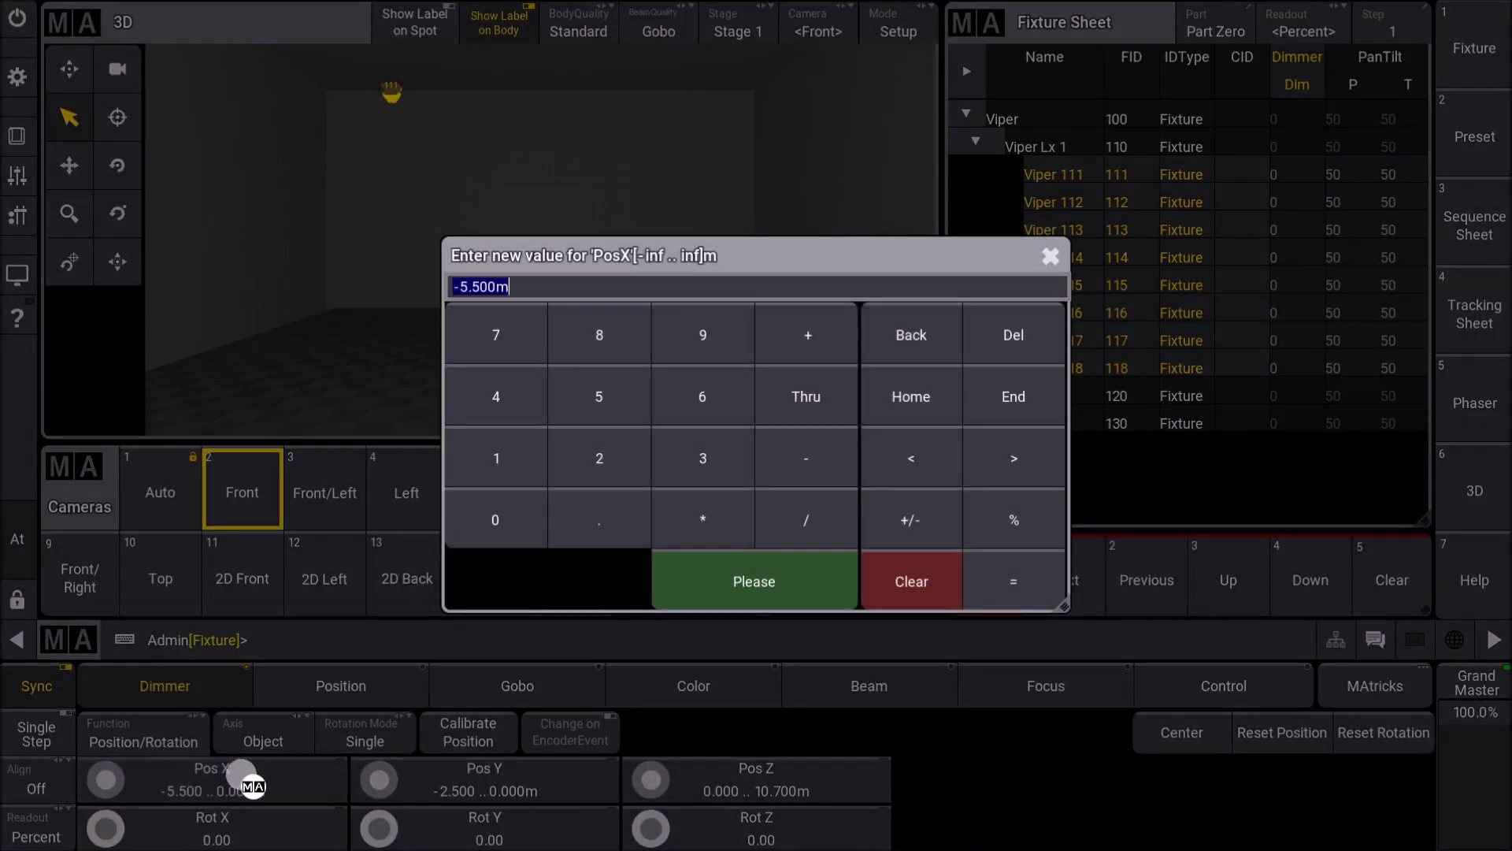
left_click(910, 519)
left_click(504, 338)
left_click(835, 406)
left_click(501, 337)
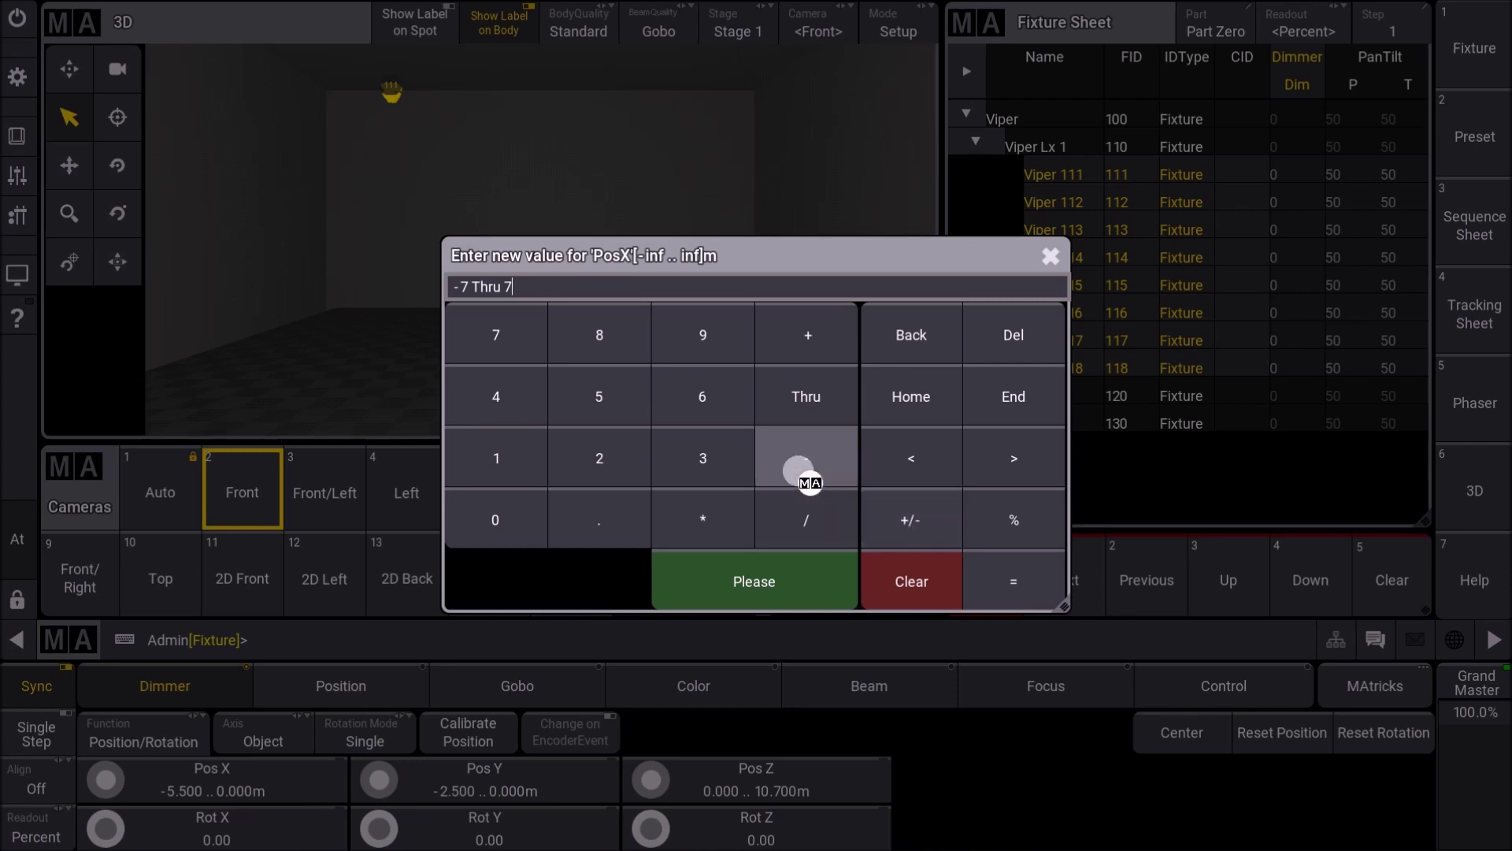
left_click(757, 583)
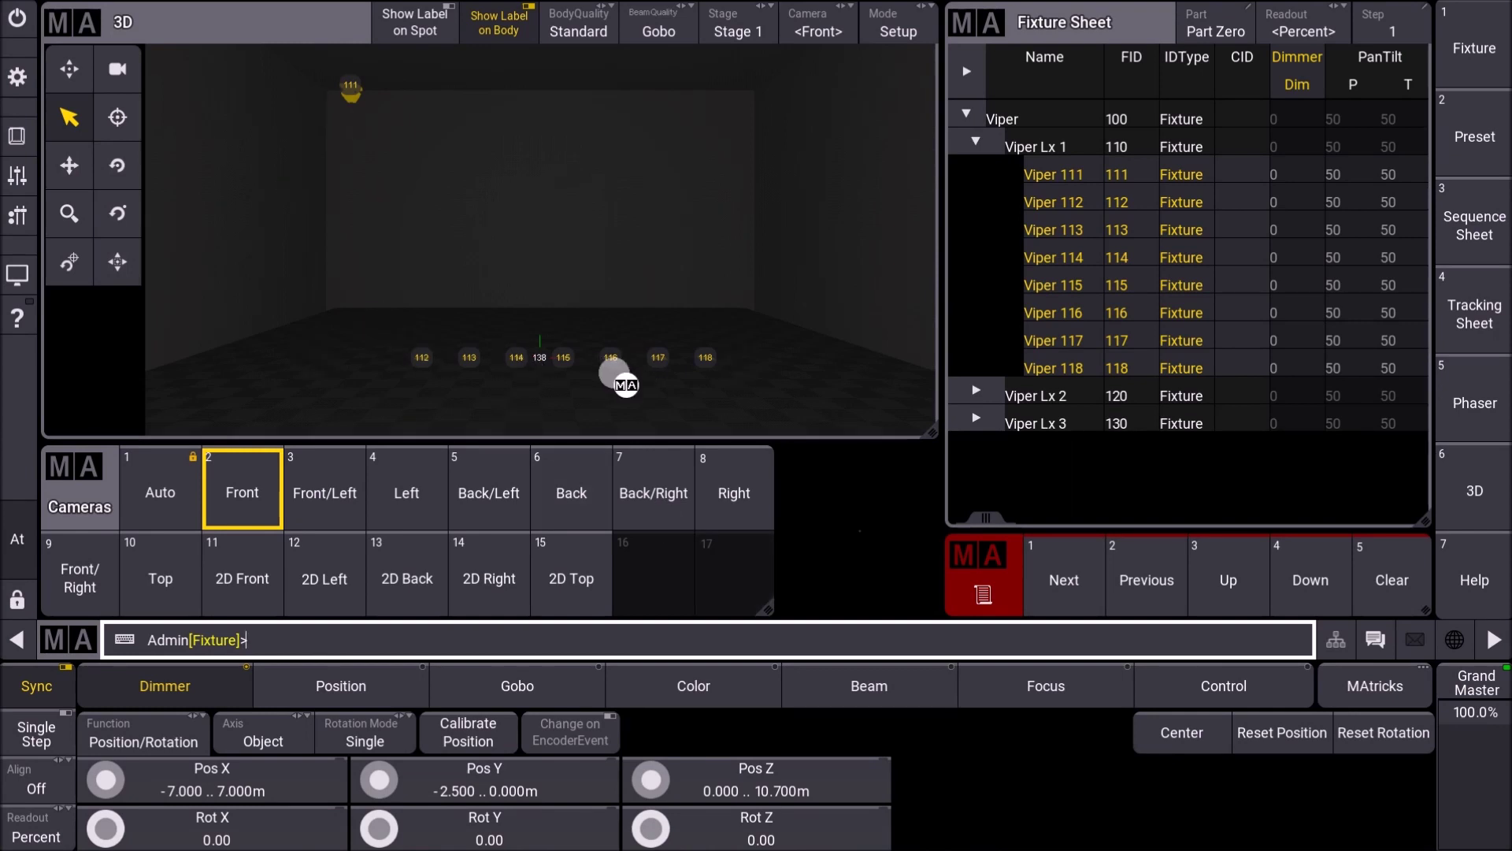
Set Pos Z to 10 m and Pos Y to 0 m for fixtures 111 to 118
left_click(780, 787)
left_click(496, 458)
left_click(512, 535)
left_click(736, 573)
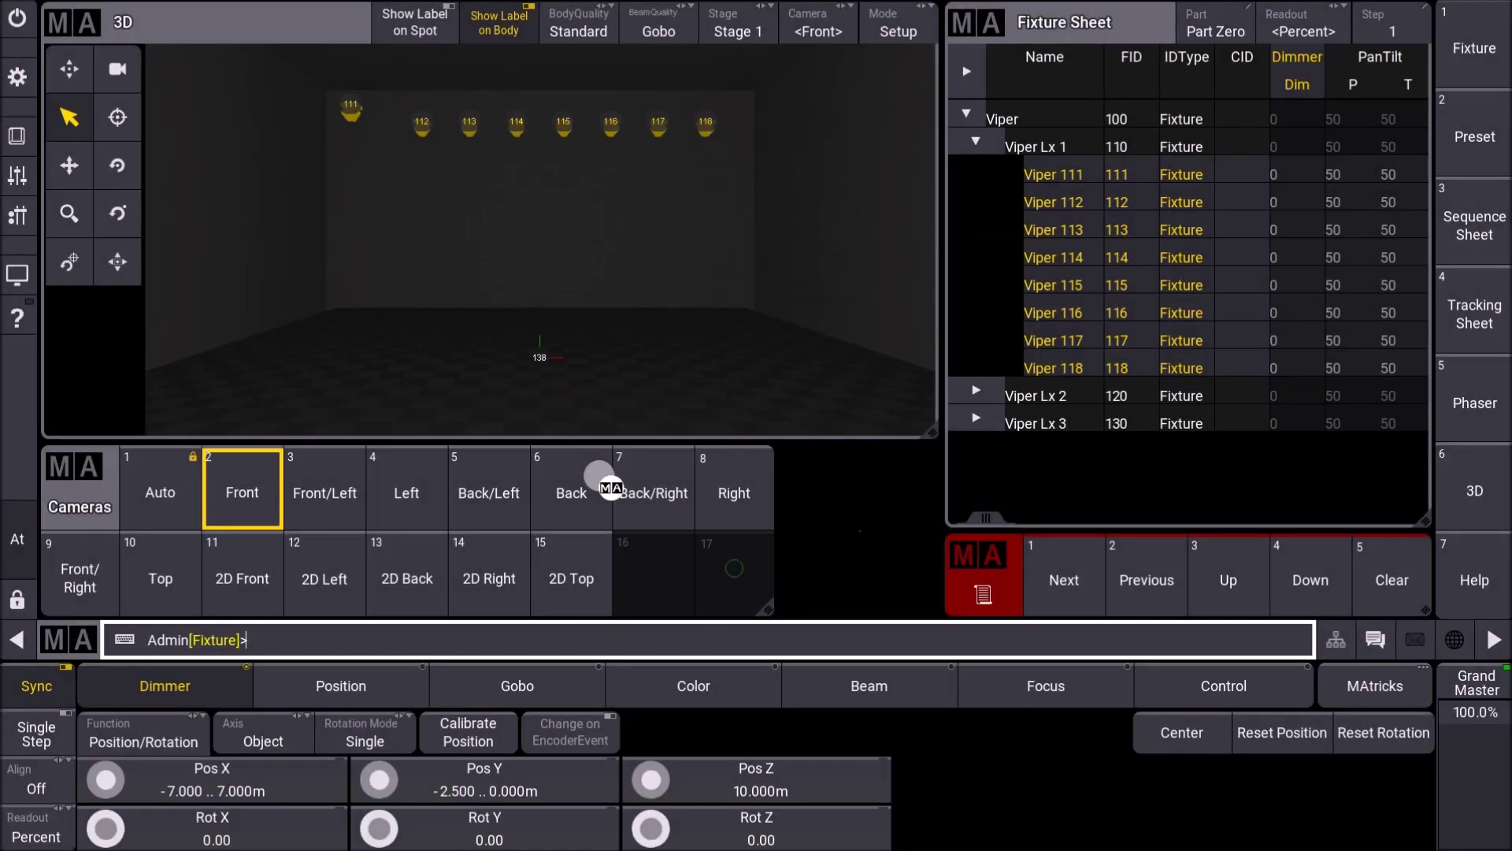
left_click(493, 784)
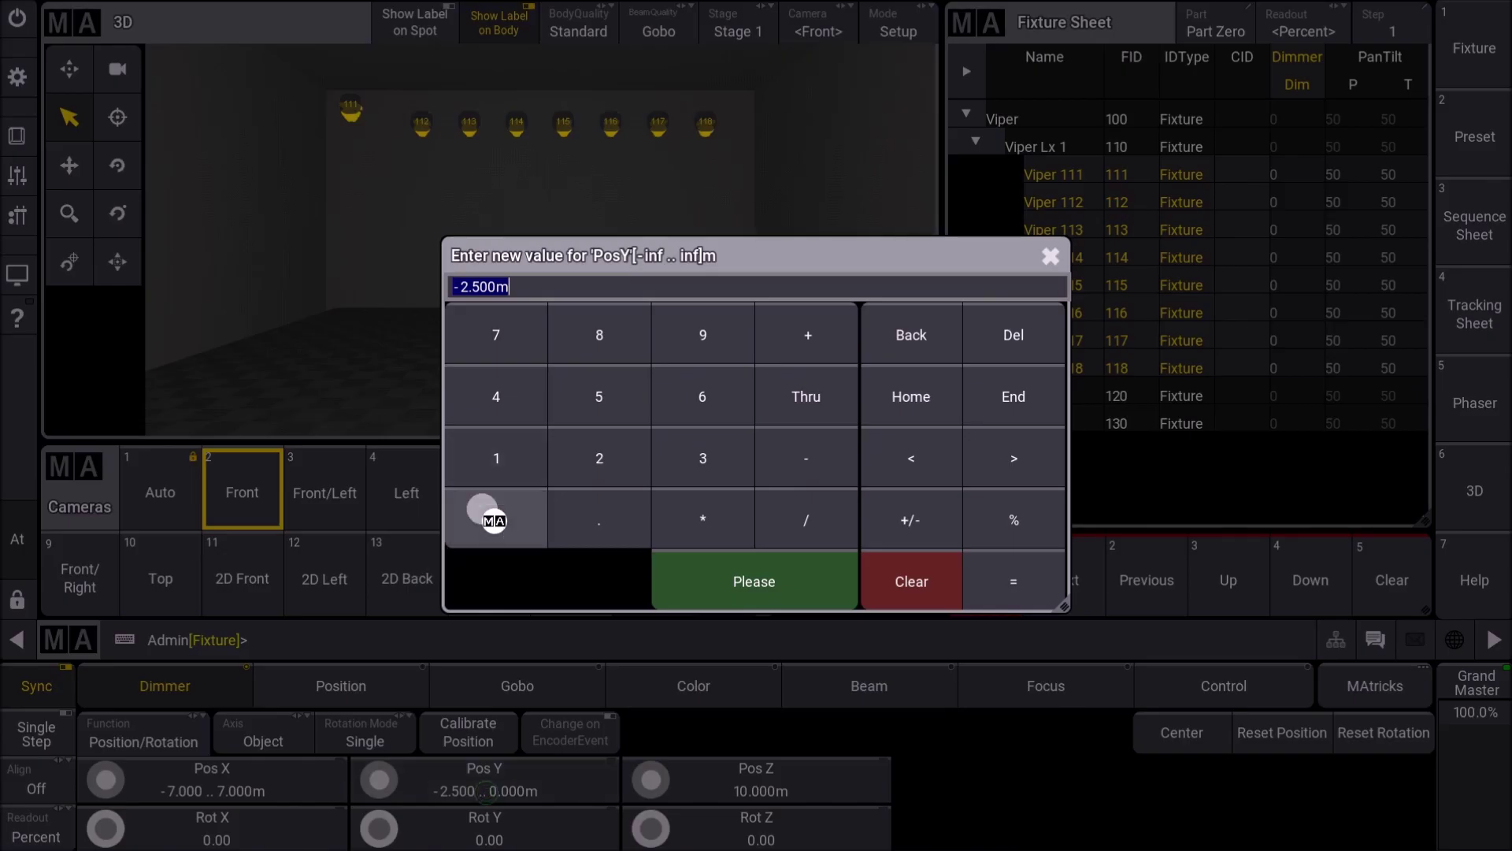
left_click(495, 516)
left_click(748, 581)
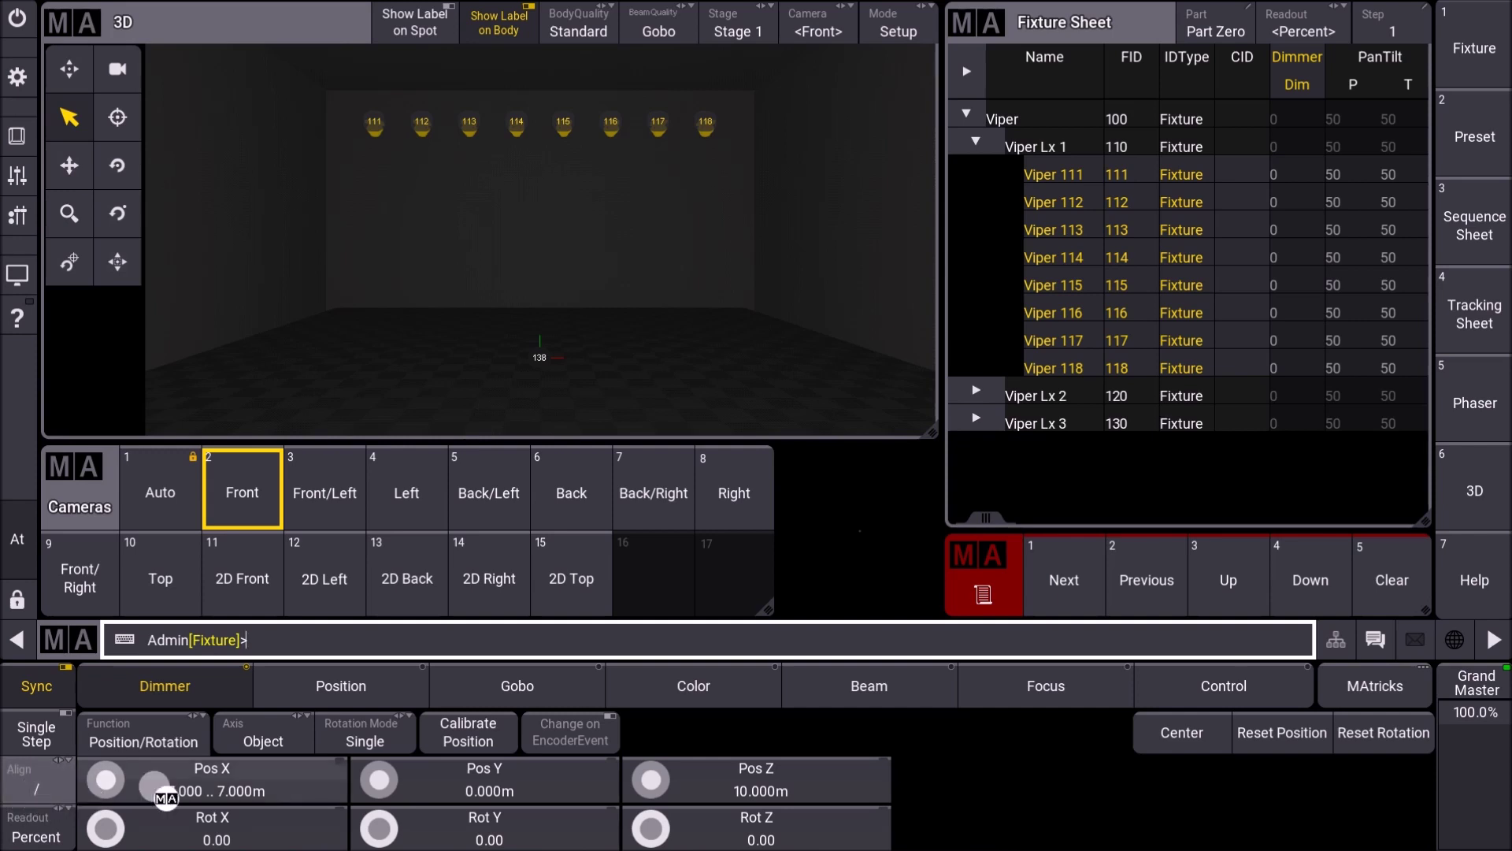
Spread the fixtures' Pos X with Align / to about -9.6 to 9.6 m, and extend it with Align < to about 15.1 m
left_click_drag(105, 781, 112, 813)
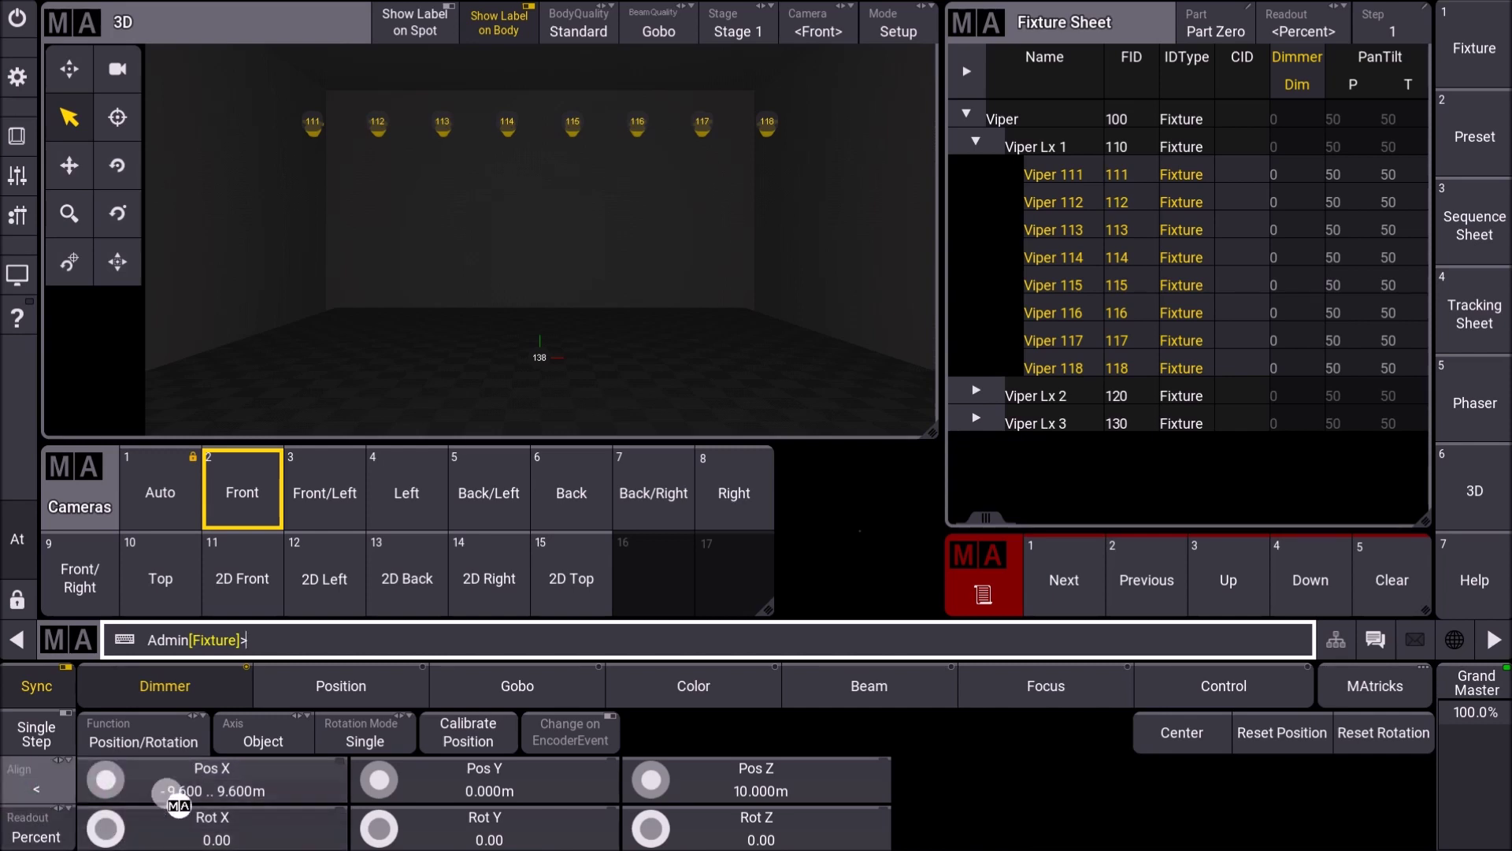
mouse_move(112, 790)
left_mouse_down()
mouse_move(180, 776)
mouse_move(244, 809)
mouse_move(131, 798)
mouse_move(119, 747)
mouse_move(189, 797)
mouse_move(132, 799)
mouse_move(169, 775)
mouse_move(47, 781)
mouse_move(102, 772)
mouse_move(99, 798)
left_mouse_up()
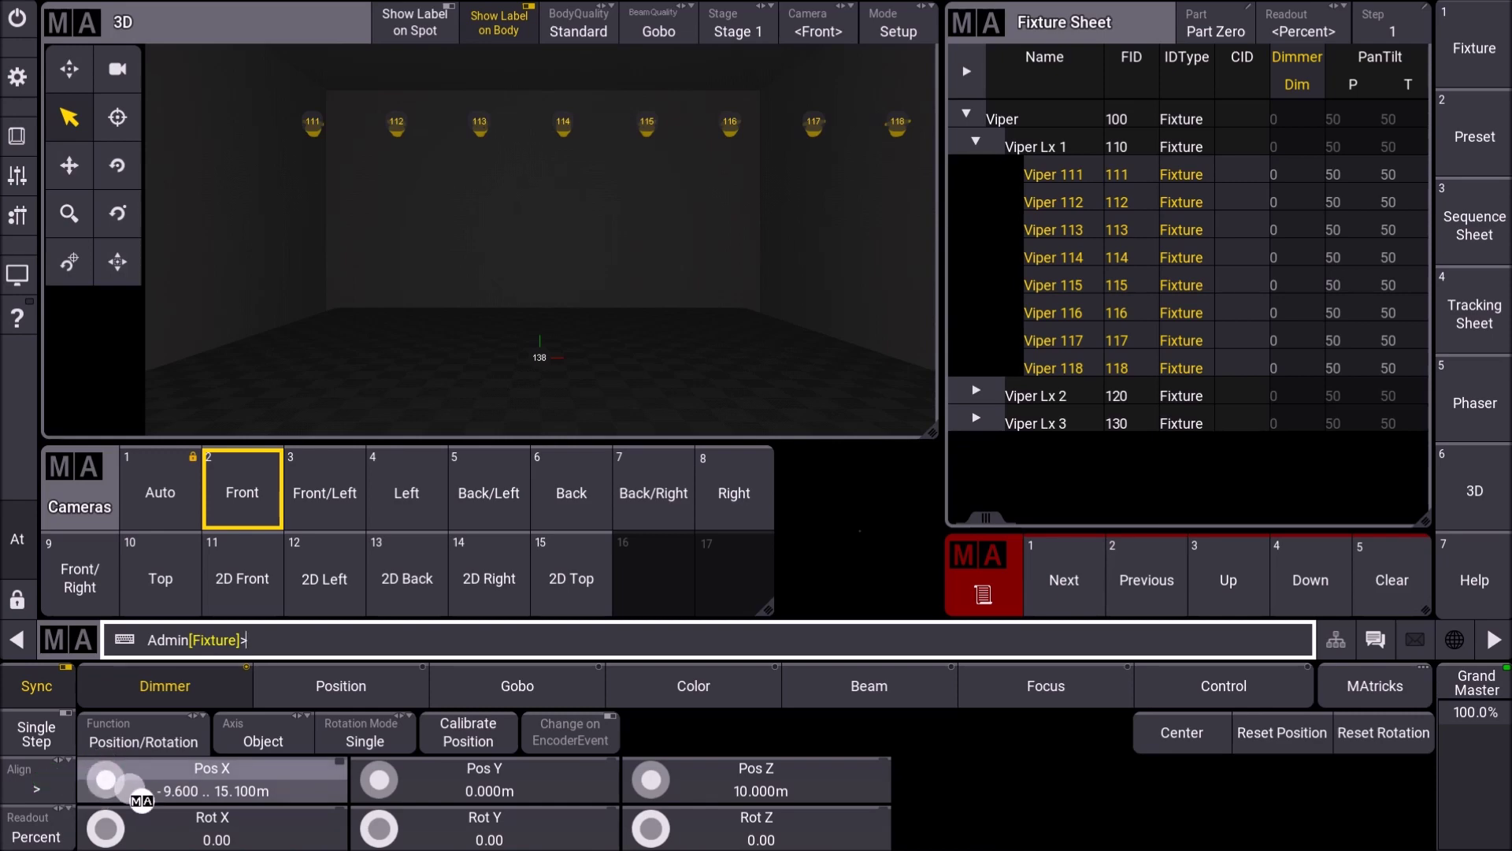
left_click(117, 787)
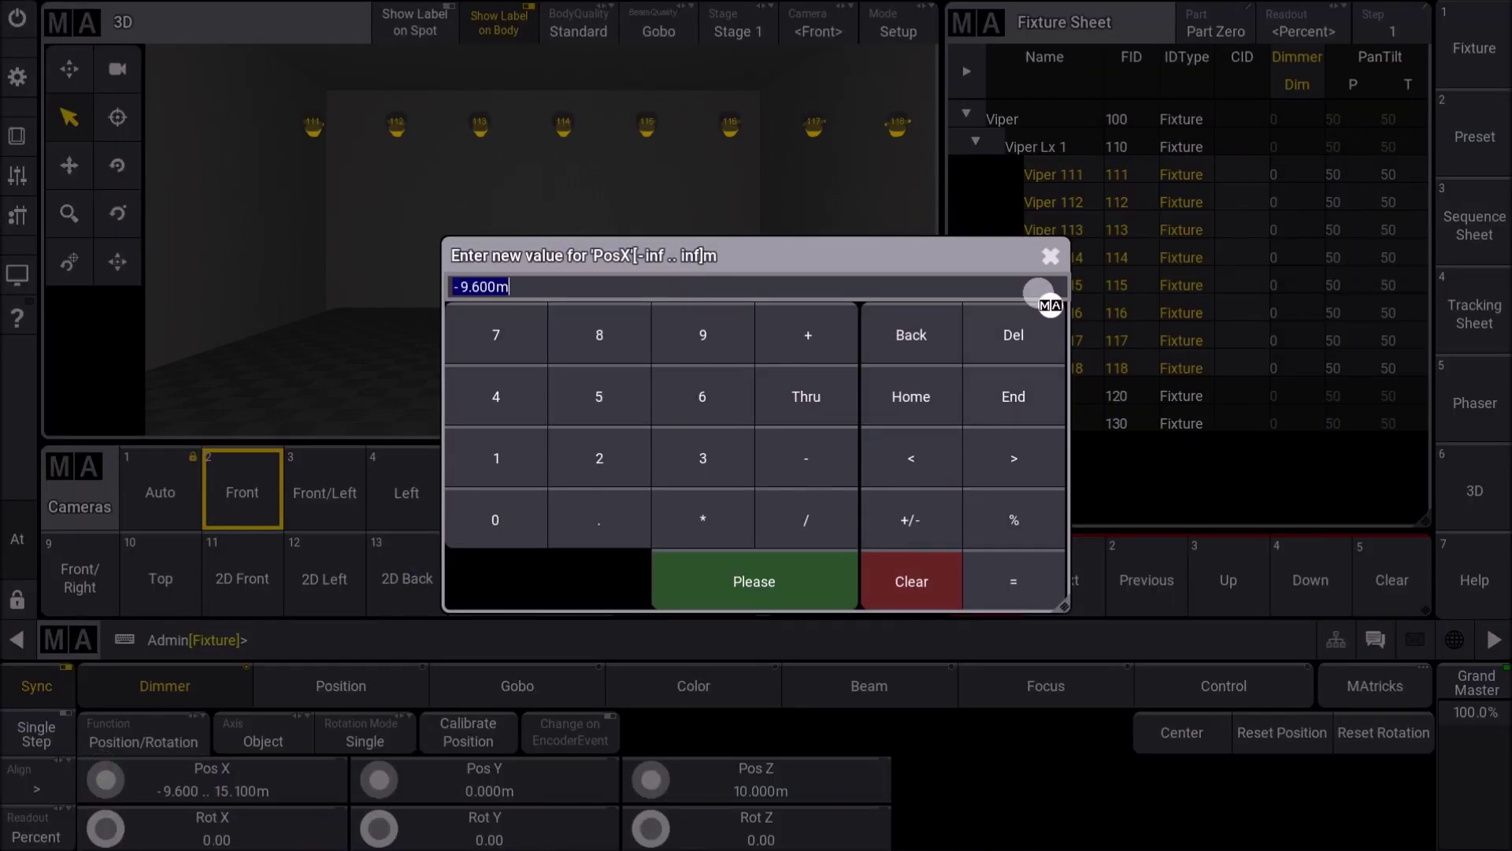
left_click(1051, 256)
Redistribute the Pos X of fixtures 111 to 118 with Align modes >, >< and <> over about -5.7 to 15.5 m
left_click_drag(118, 806, 139, 769)
left_click(36, 783)
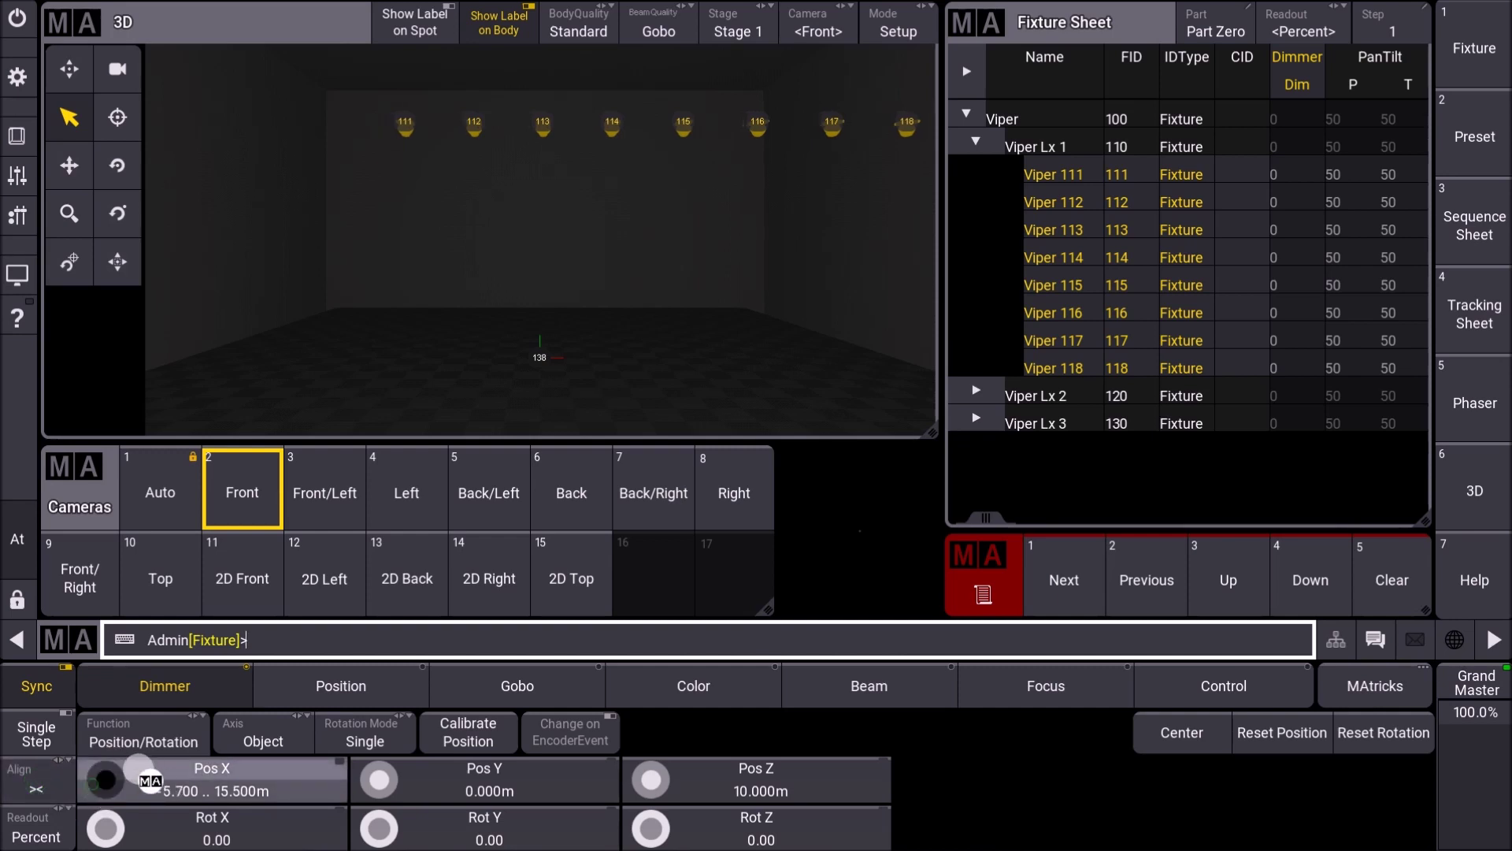
left_click(37, 783)
left_click_drag(99, 794, 205, 817)
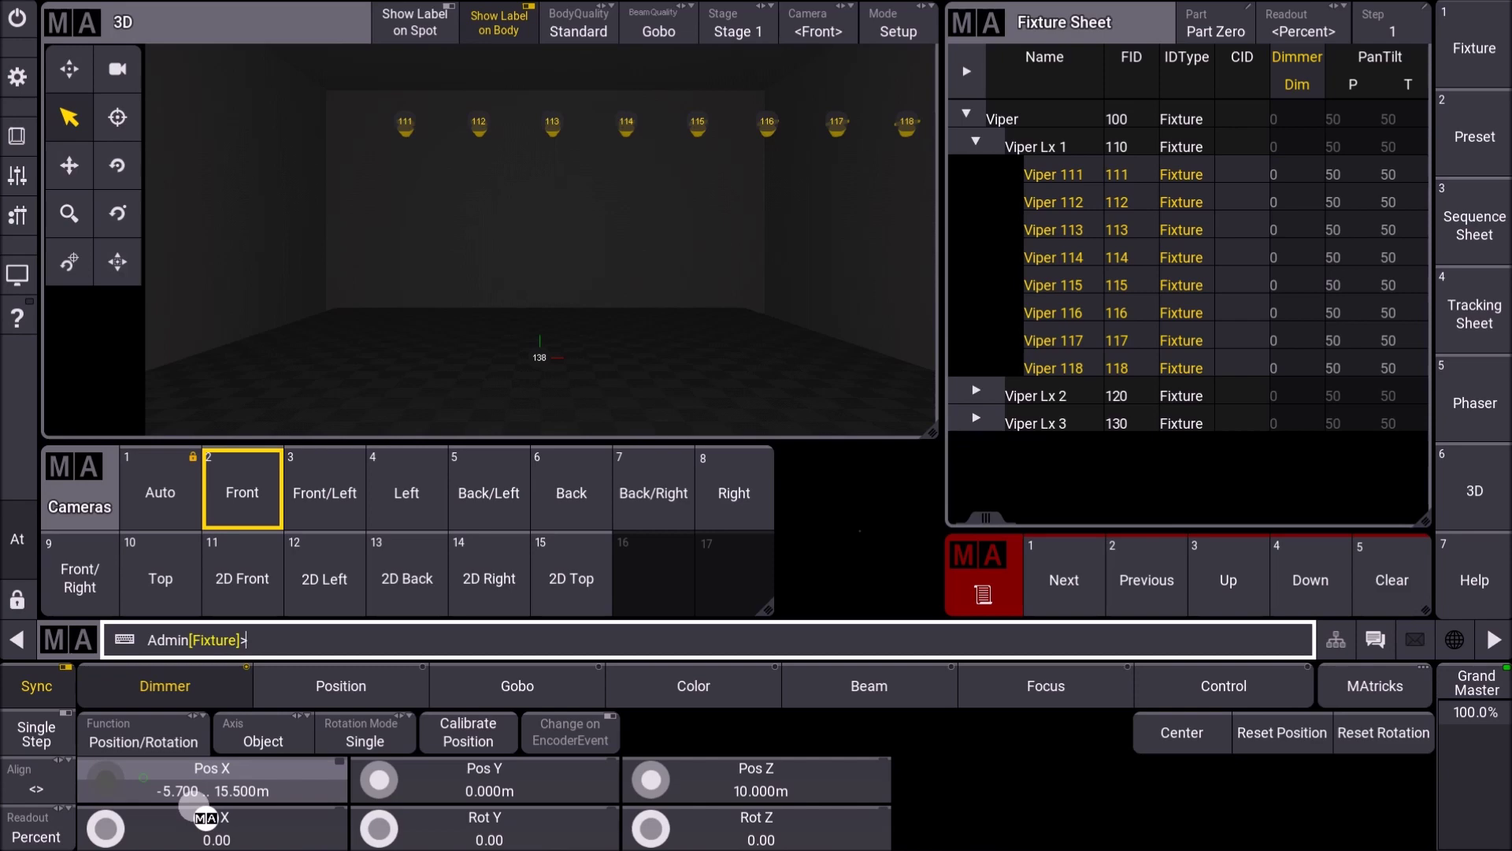
Set Pos X and Pos Z of fixtures 111 to 118 to 0 m and clear the selection with the Clear macro
left_click(210, 788)
left_click(495, 519)
left_click(665, 581)
left_click(783, 783)
left_click(505, 529)
left_click(749, 581)
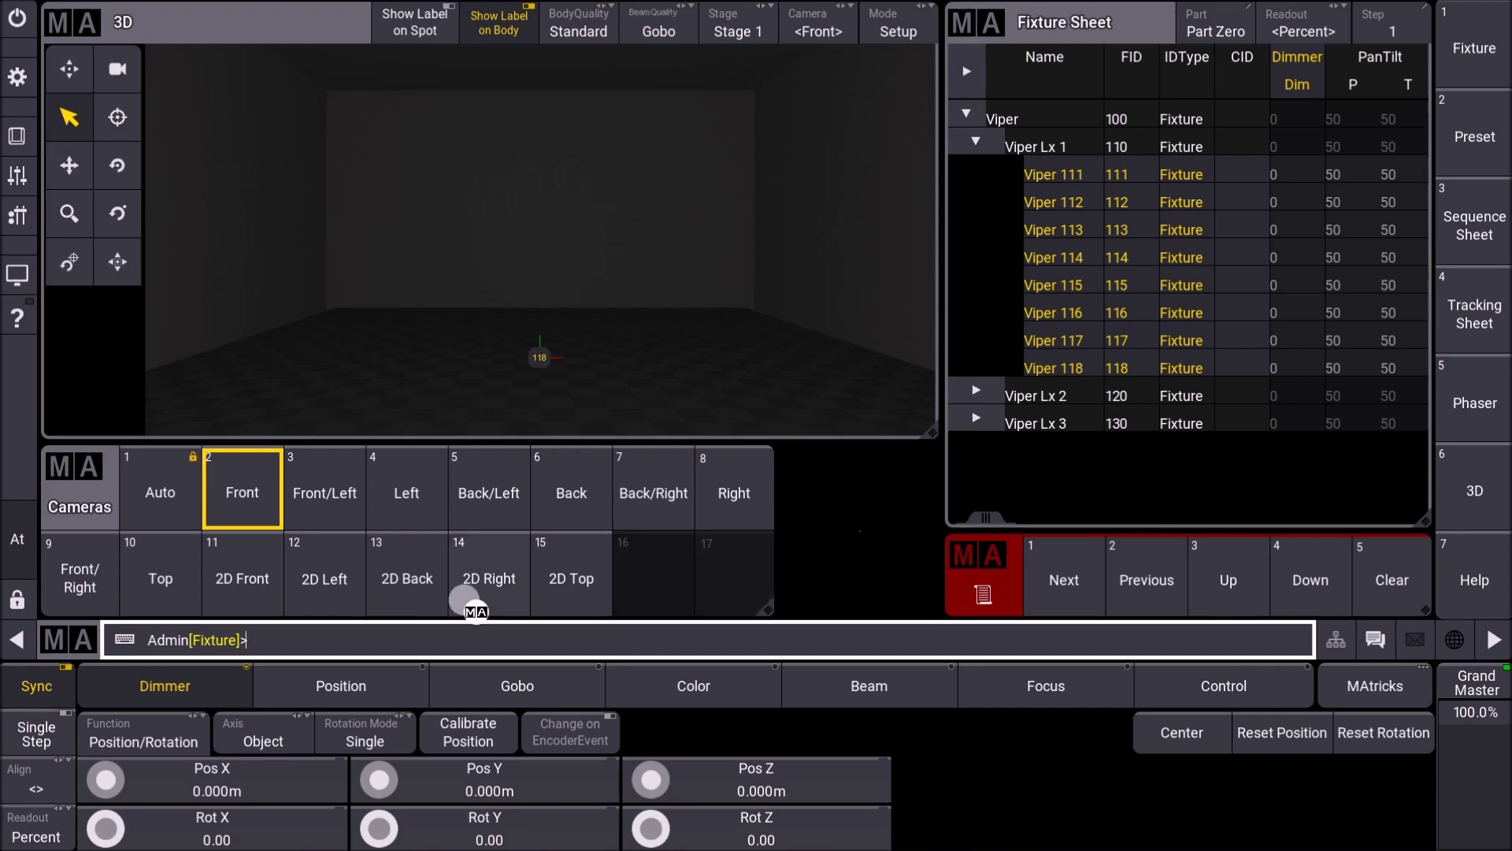
left_click(1387, 577)
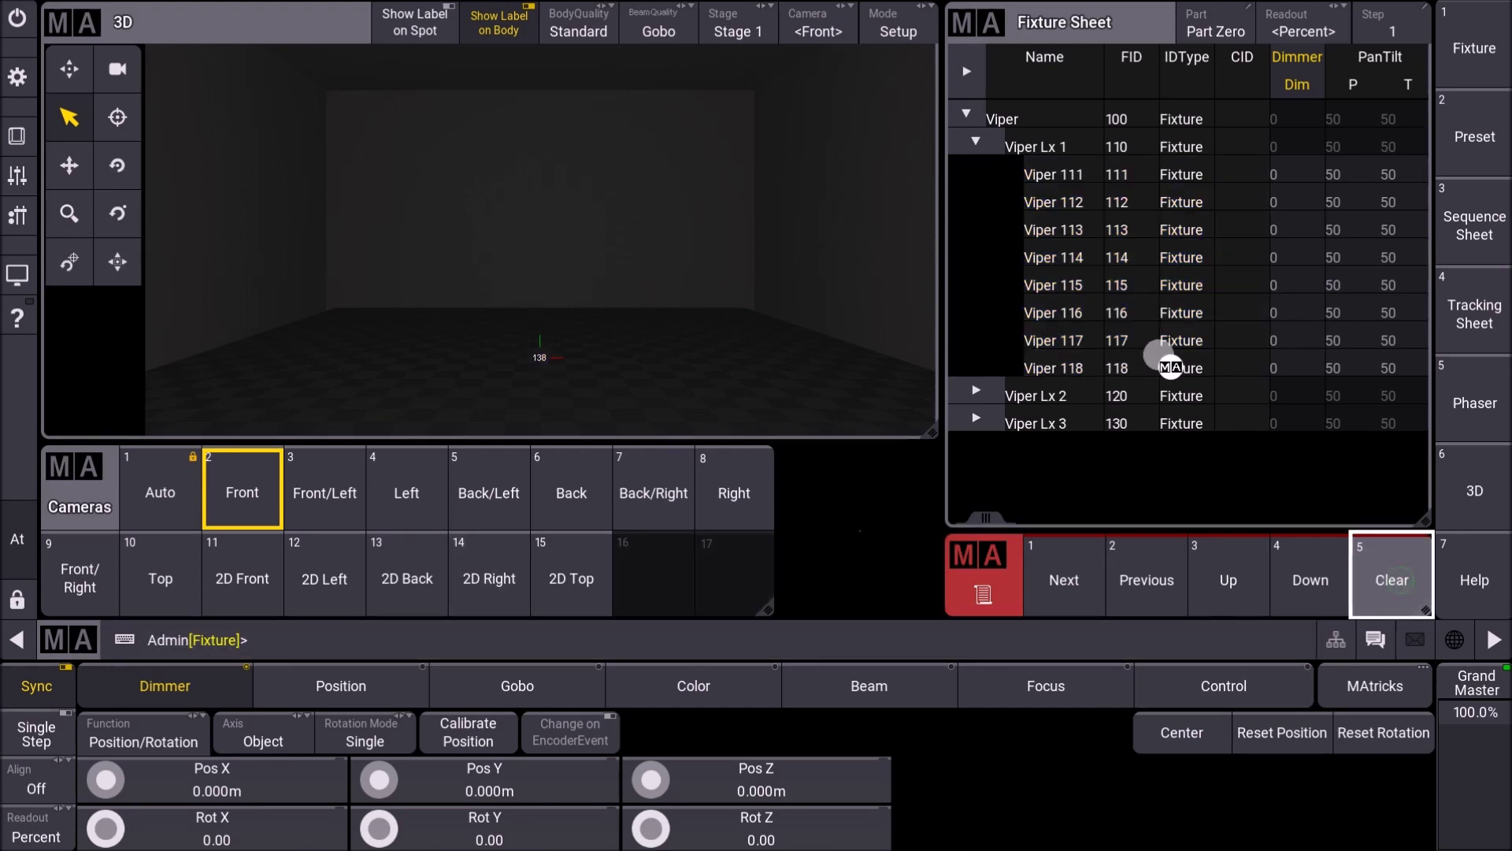
Collapse Viper Lx 1 and select grouping fixture 100, first in the Fixture Sheet and, after clearing, from the command line
left_click(975, 143)
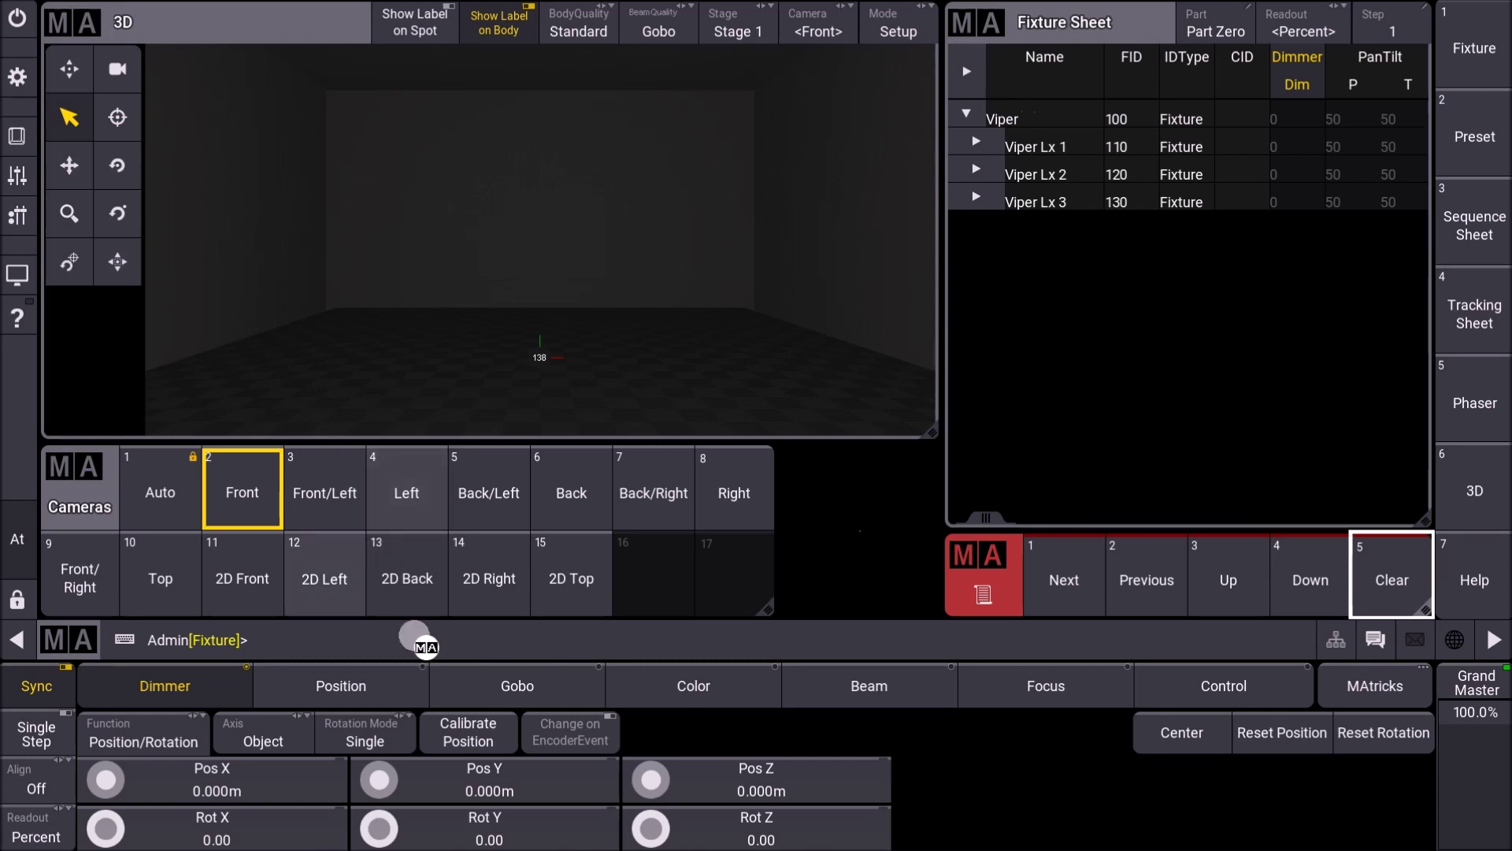
left_click(1001, 120)
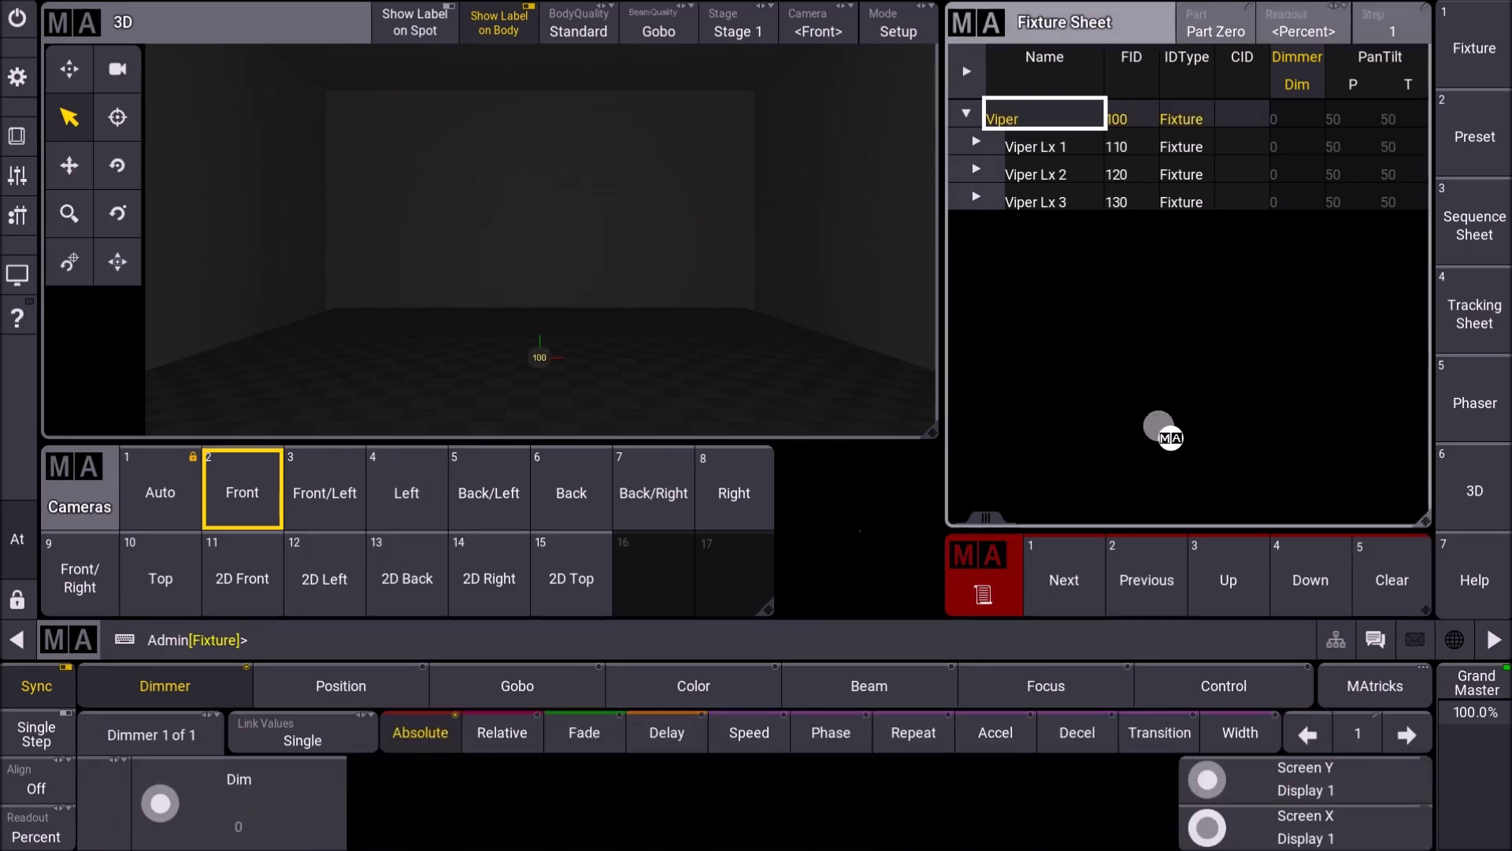
left_click(1391, 571)
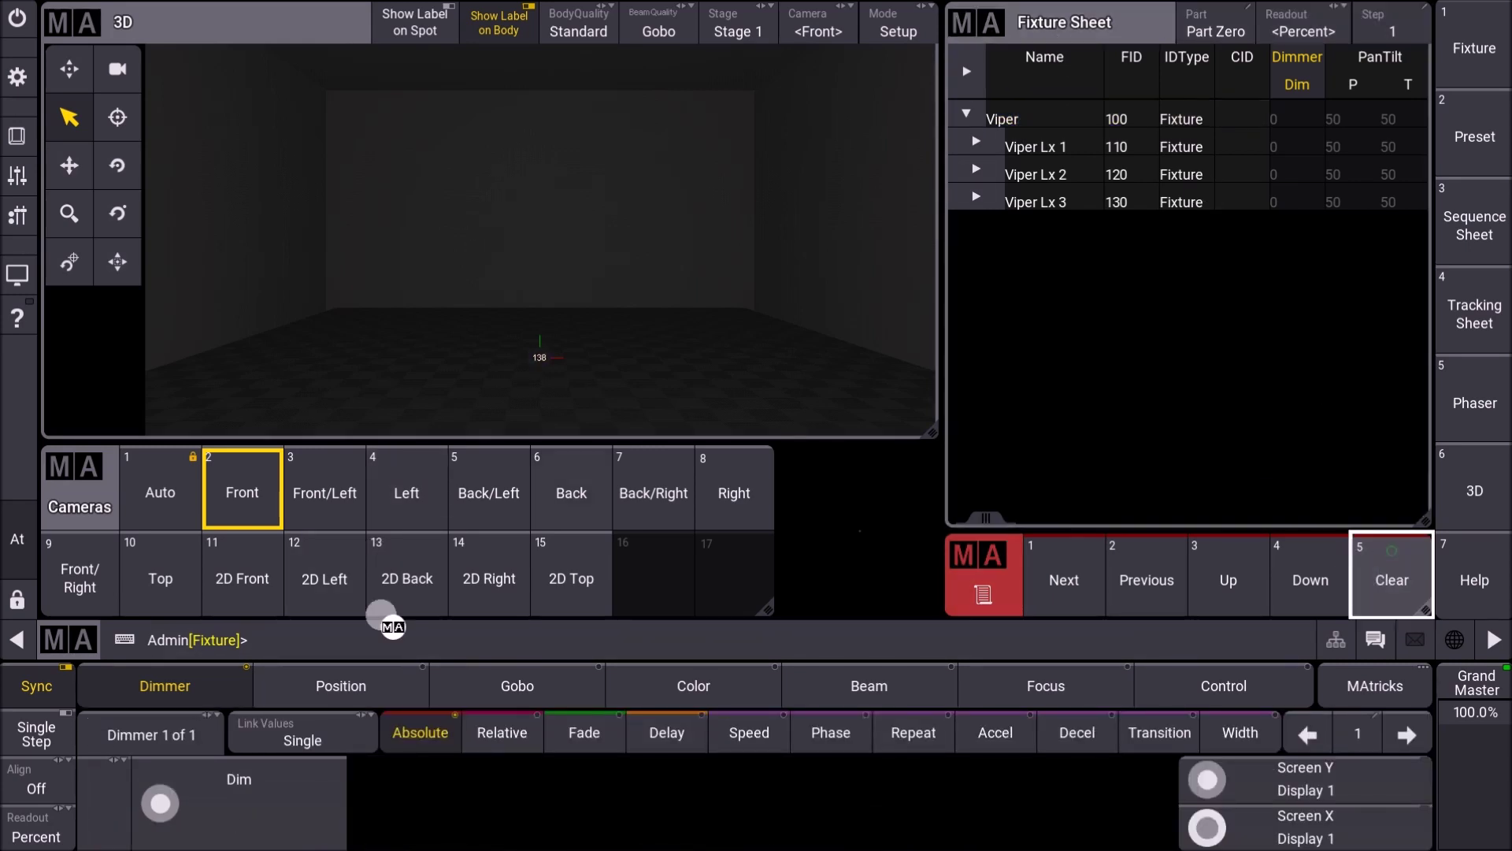
left_click(329, 641)
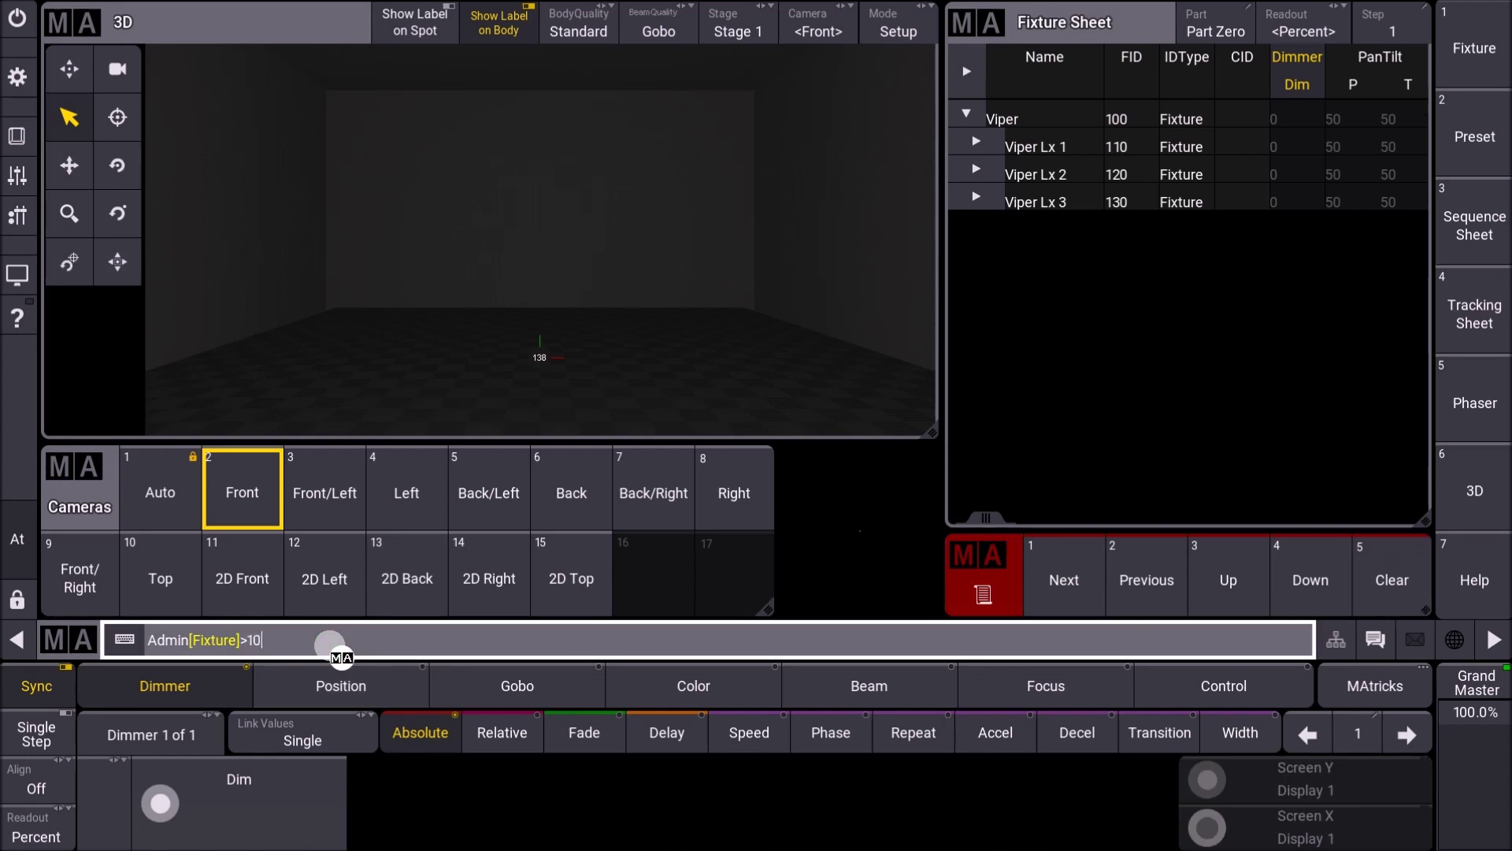
type("100")
key("Return")
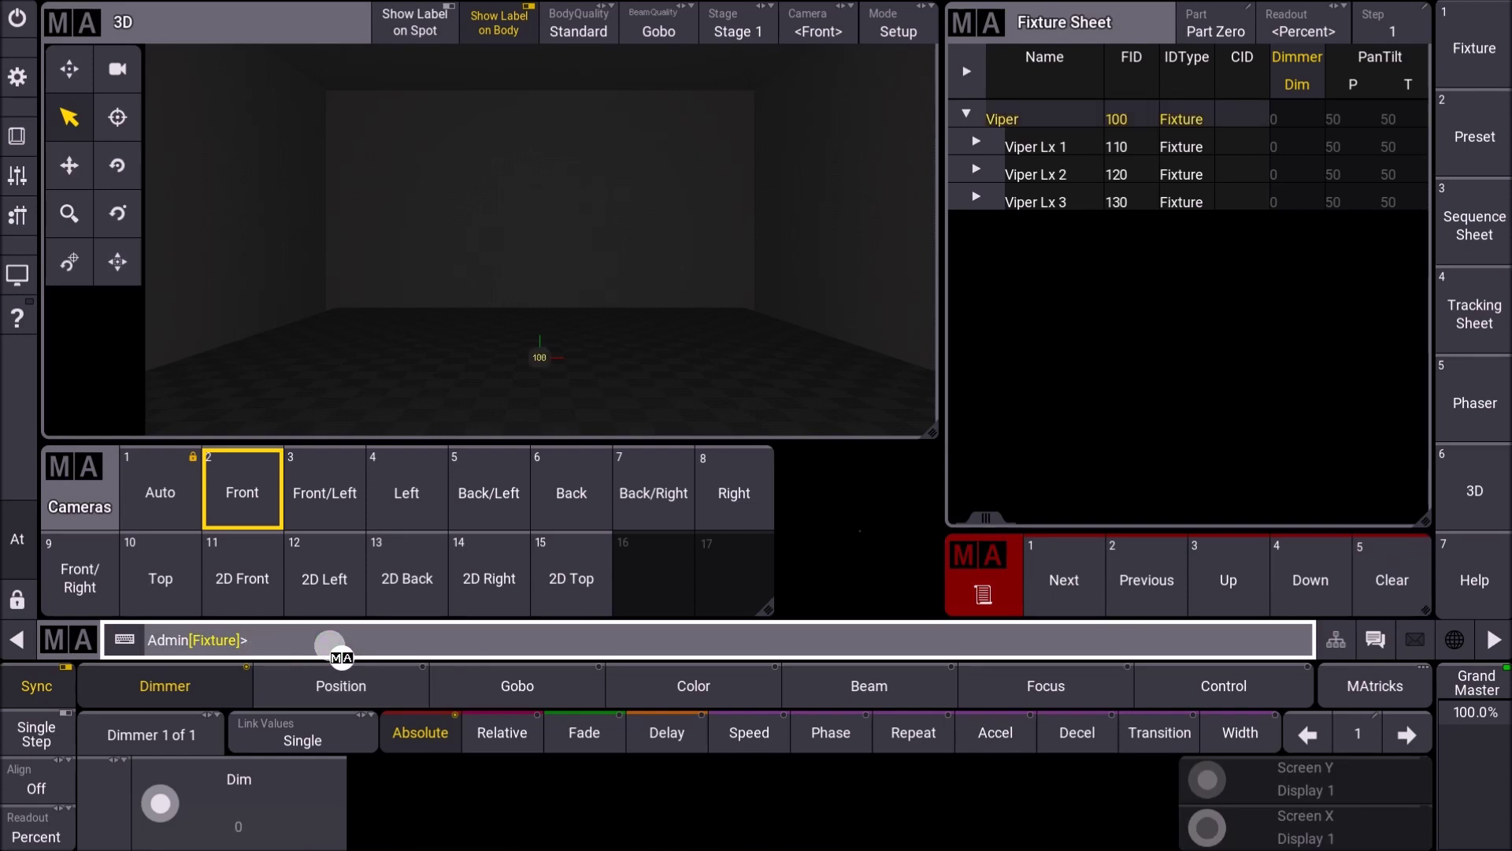
Move the selection down two levels to the individual Vipers with the Down macro, expanding Viper Lx 1, Lx 2 and Lx 3
left_click(977, 145)
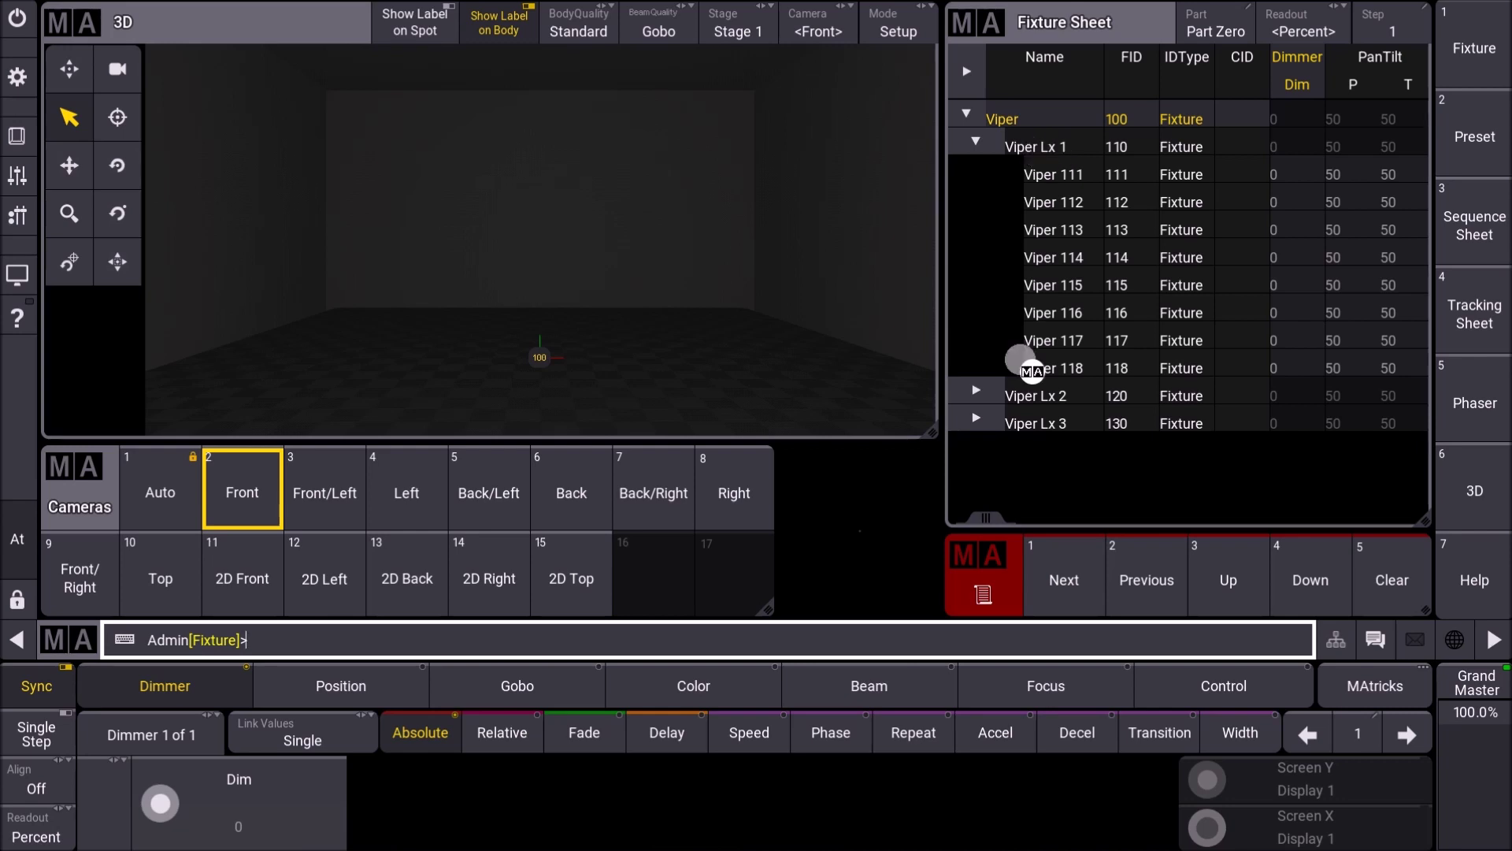
left_click(1323, 586)
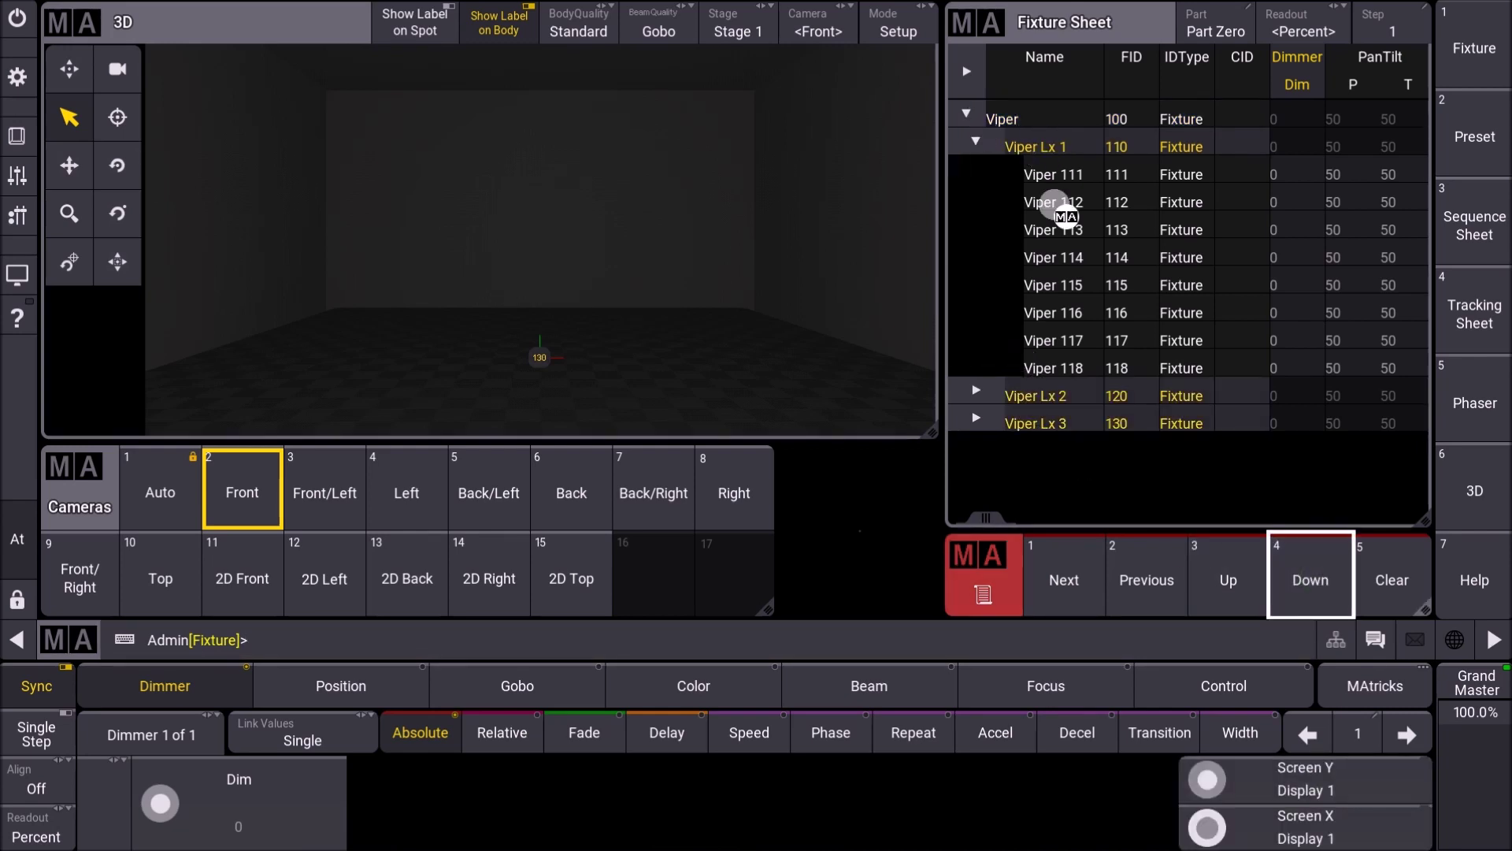
left_click(977, 419)
left_click(976, 391)
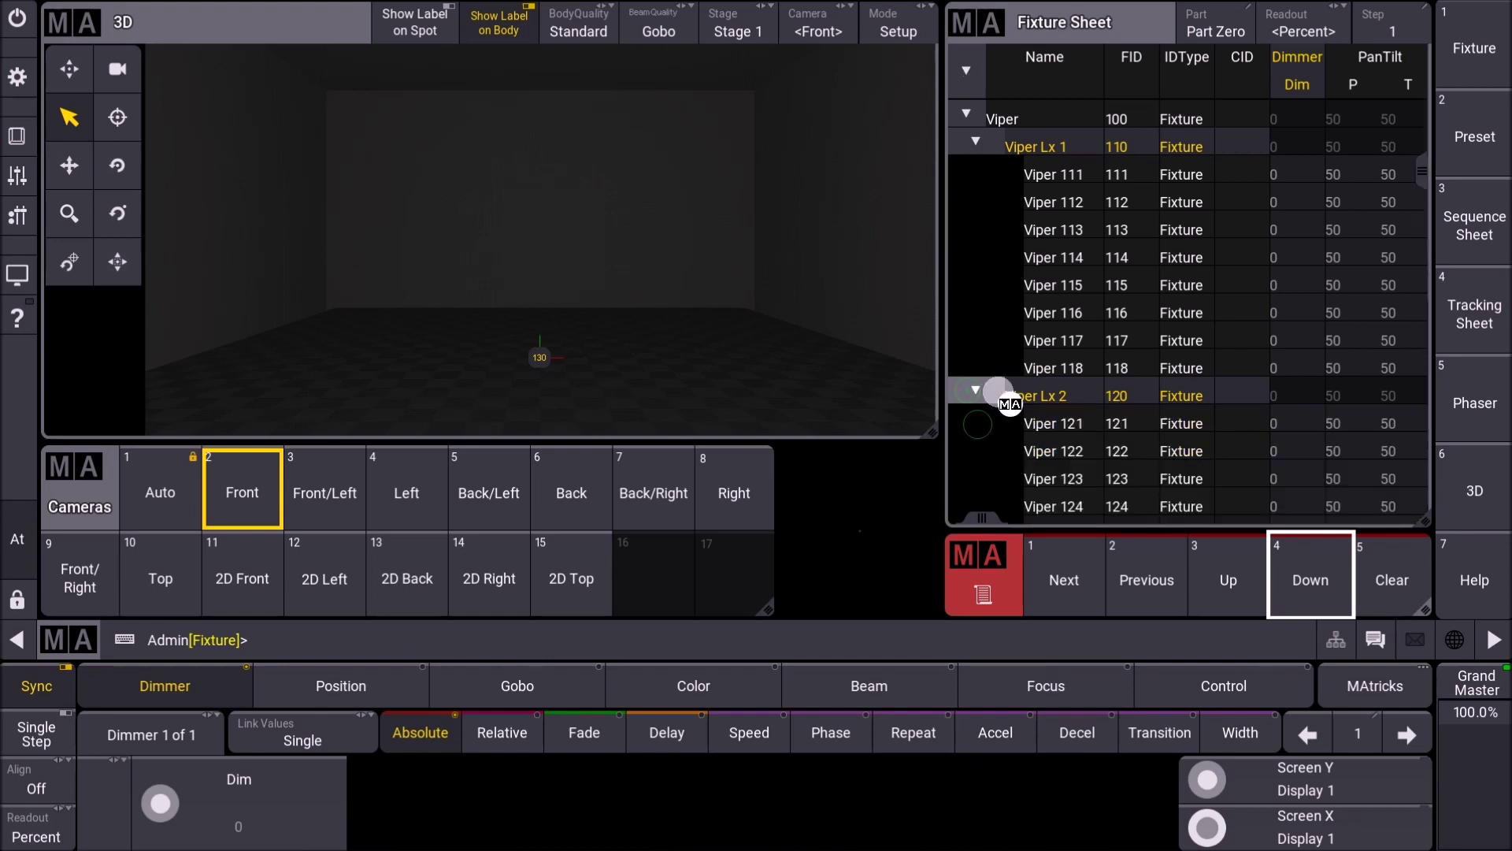
left_click(1315, 571)
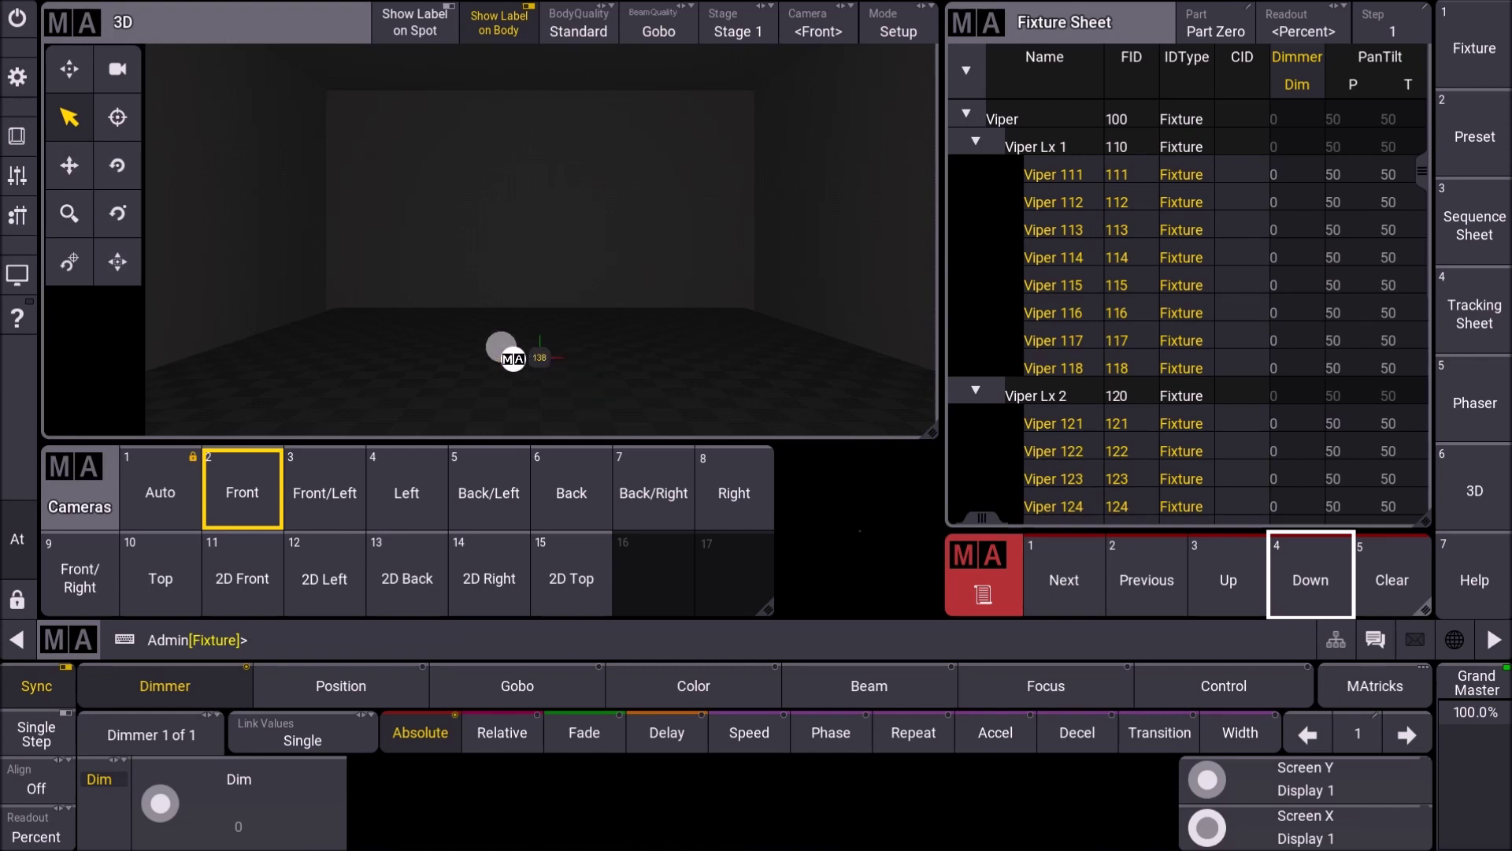
Use the Arrangement function on the selected Vipers, trying Circle and Line layouts and returning to a Grid with 5 columns and 5 rows
scroll(611, 368, "up", 1)
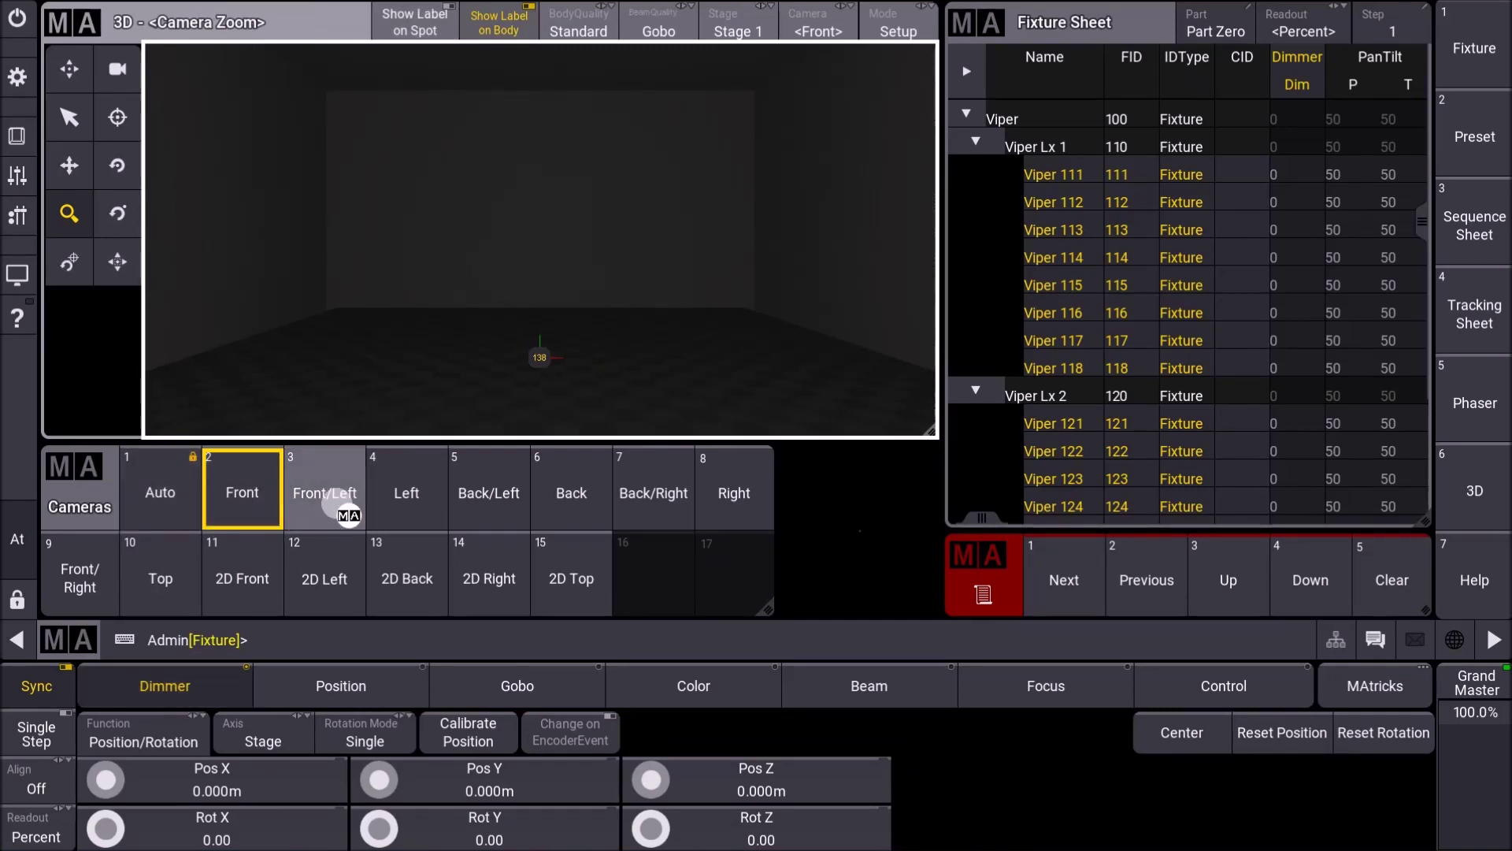
left_click(153, 745)
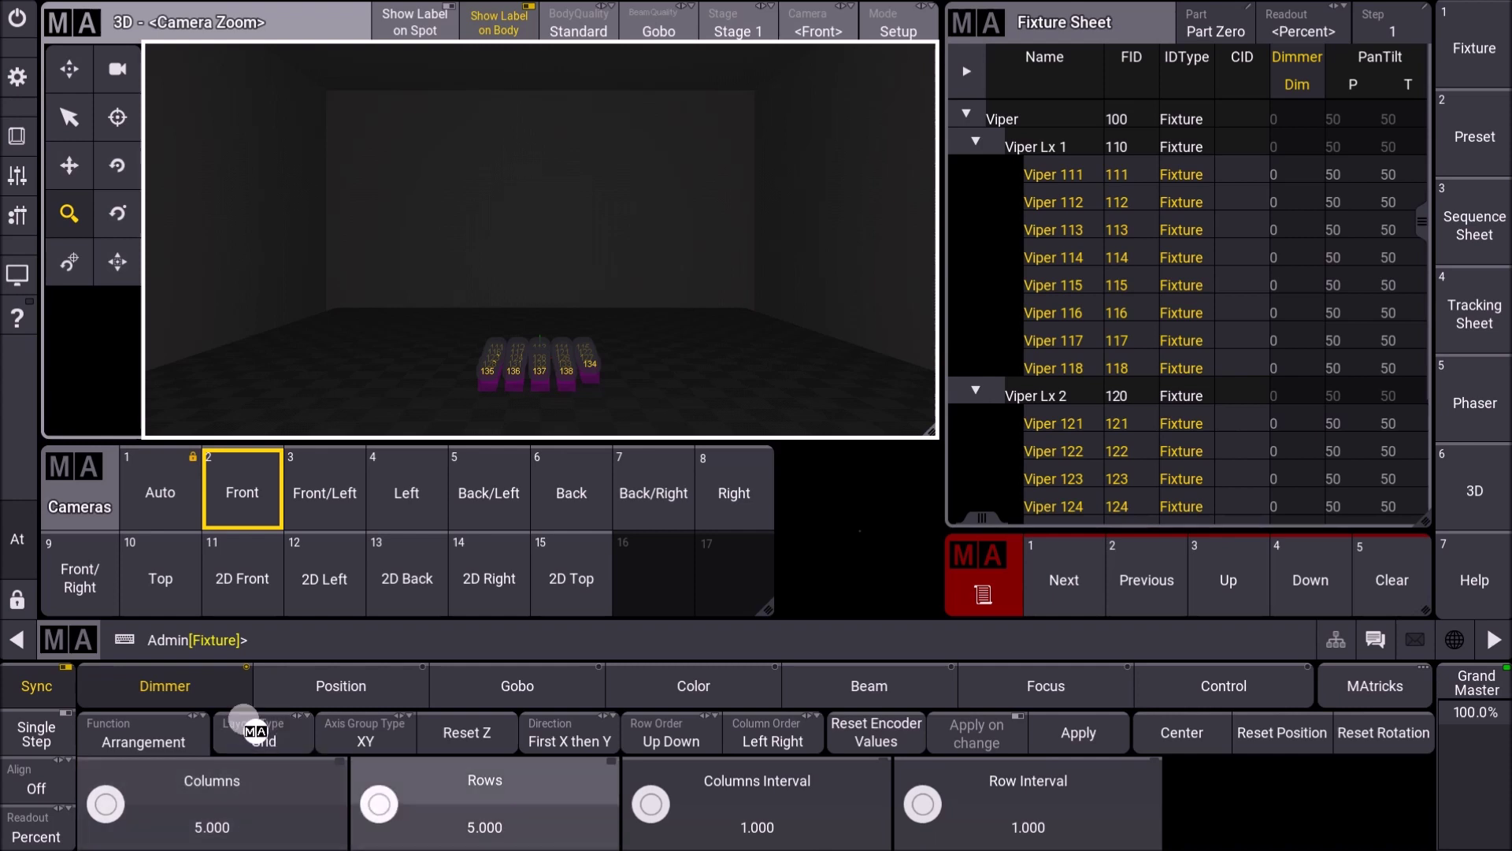
left_click(265, 739)
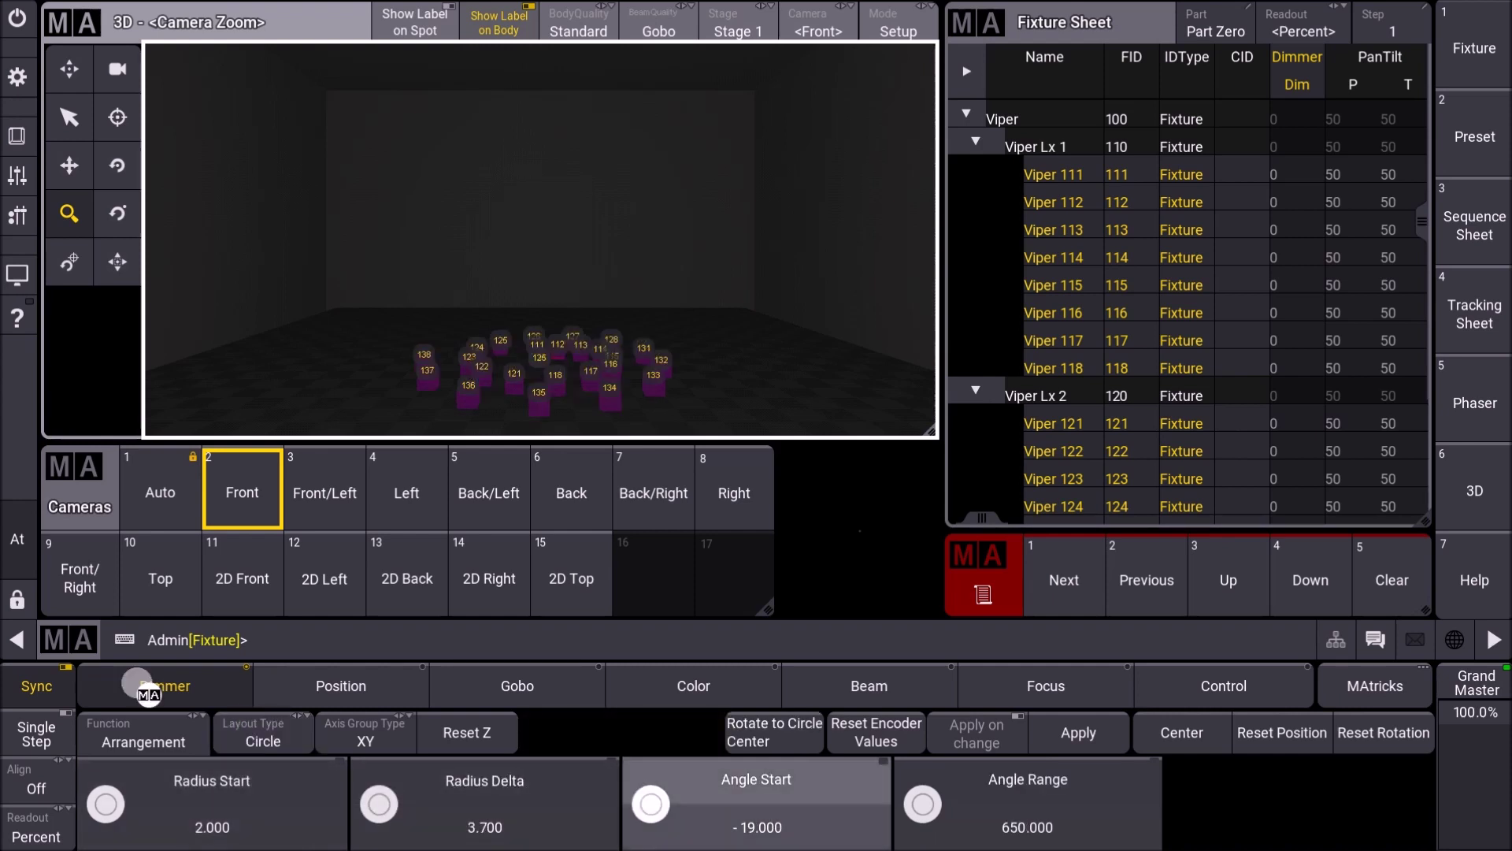
left_click(280, 744)
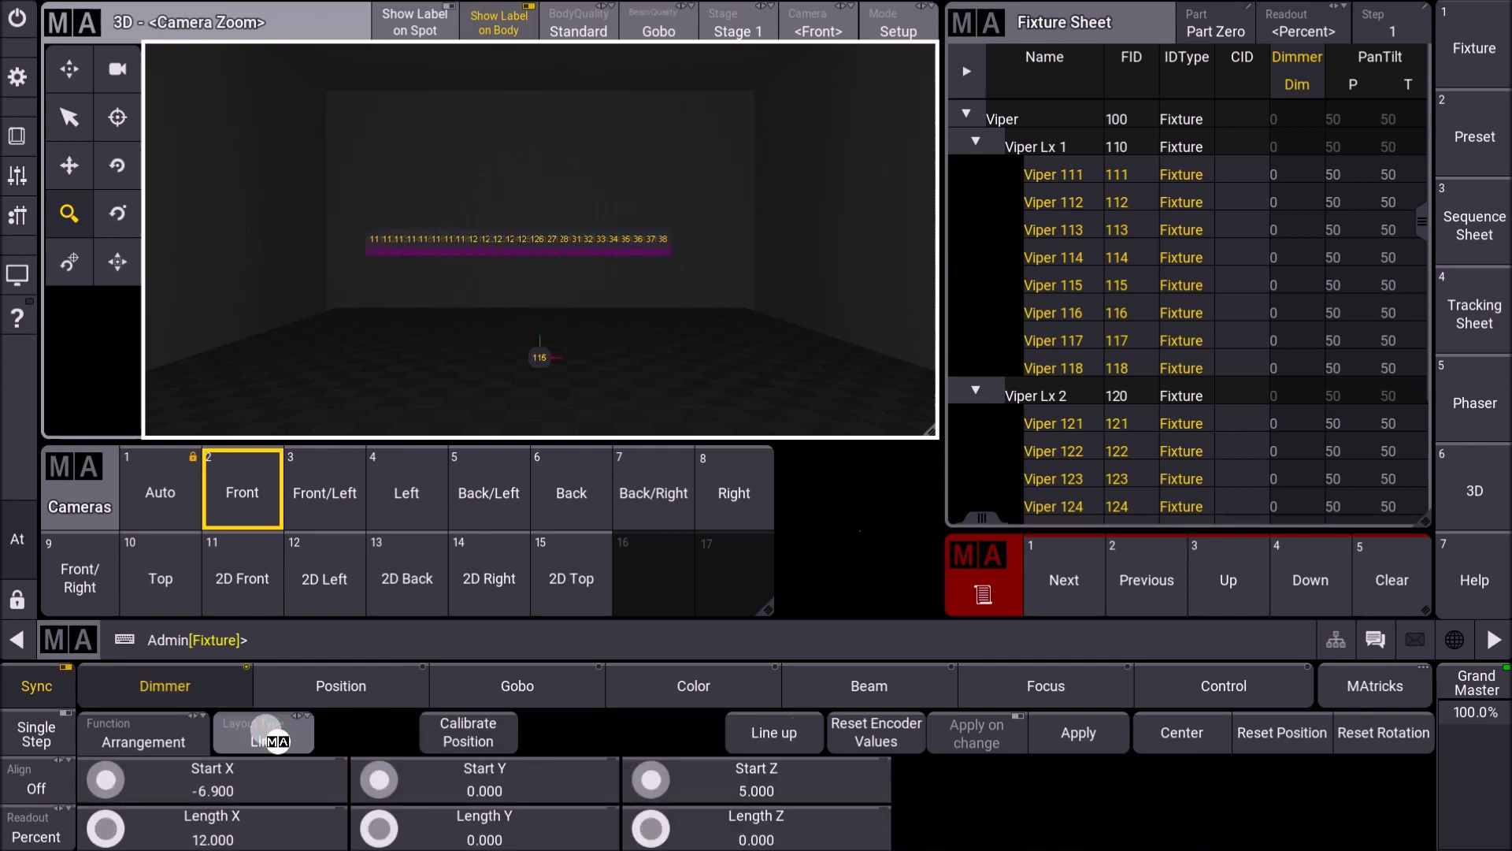
left_click(278, 744)
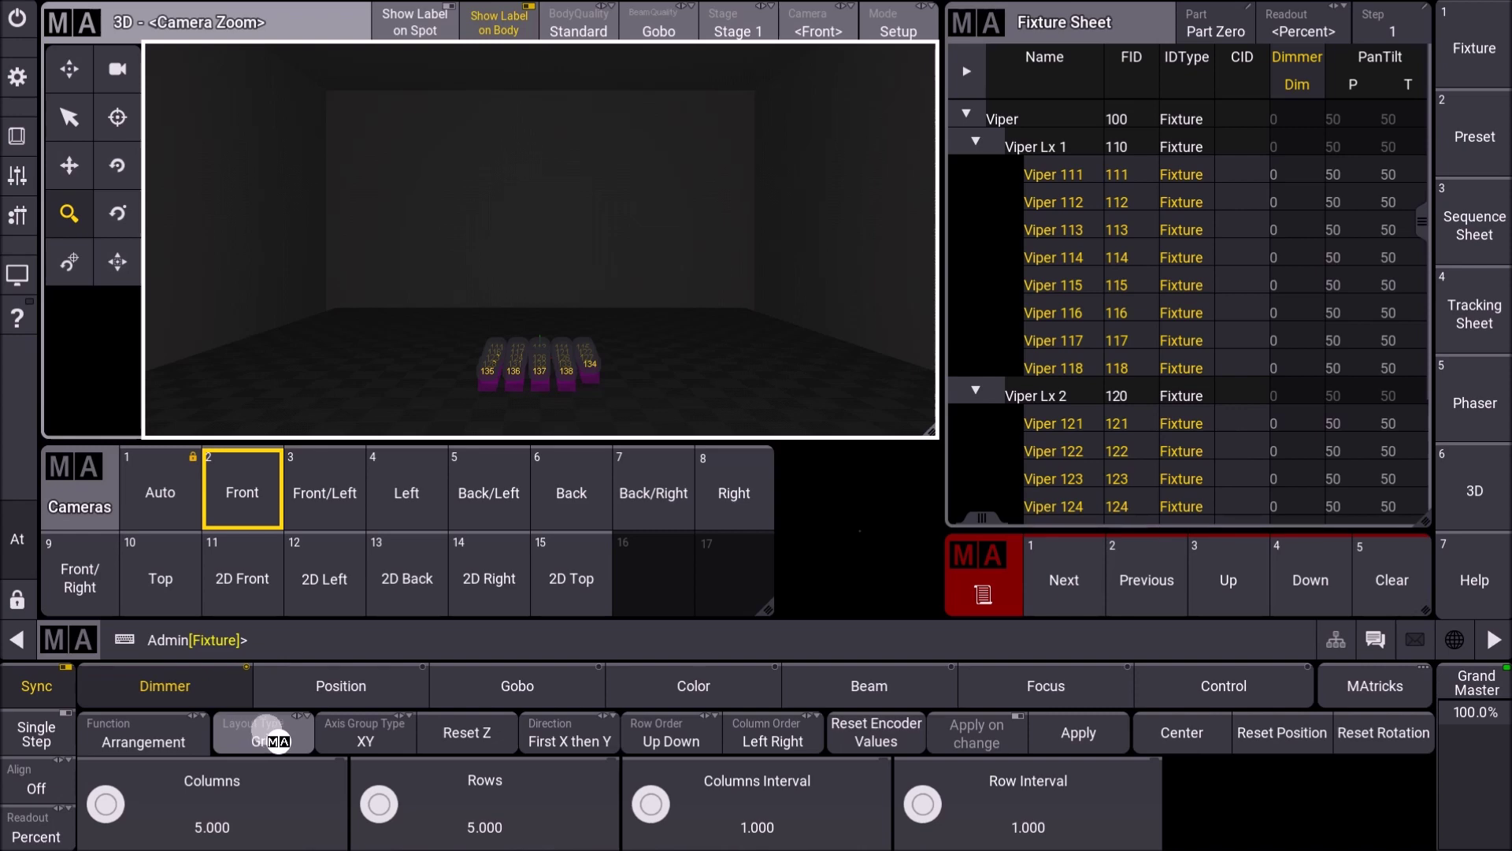
Set the Grid arrangement of the selected Vipers to 8 columns and 3 rows
left_click(185, 811)
left_click(622, 341)
left_click(739, 575)
left_click(437, 811)
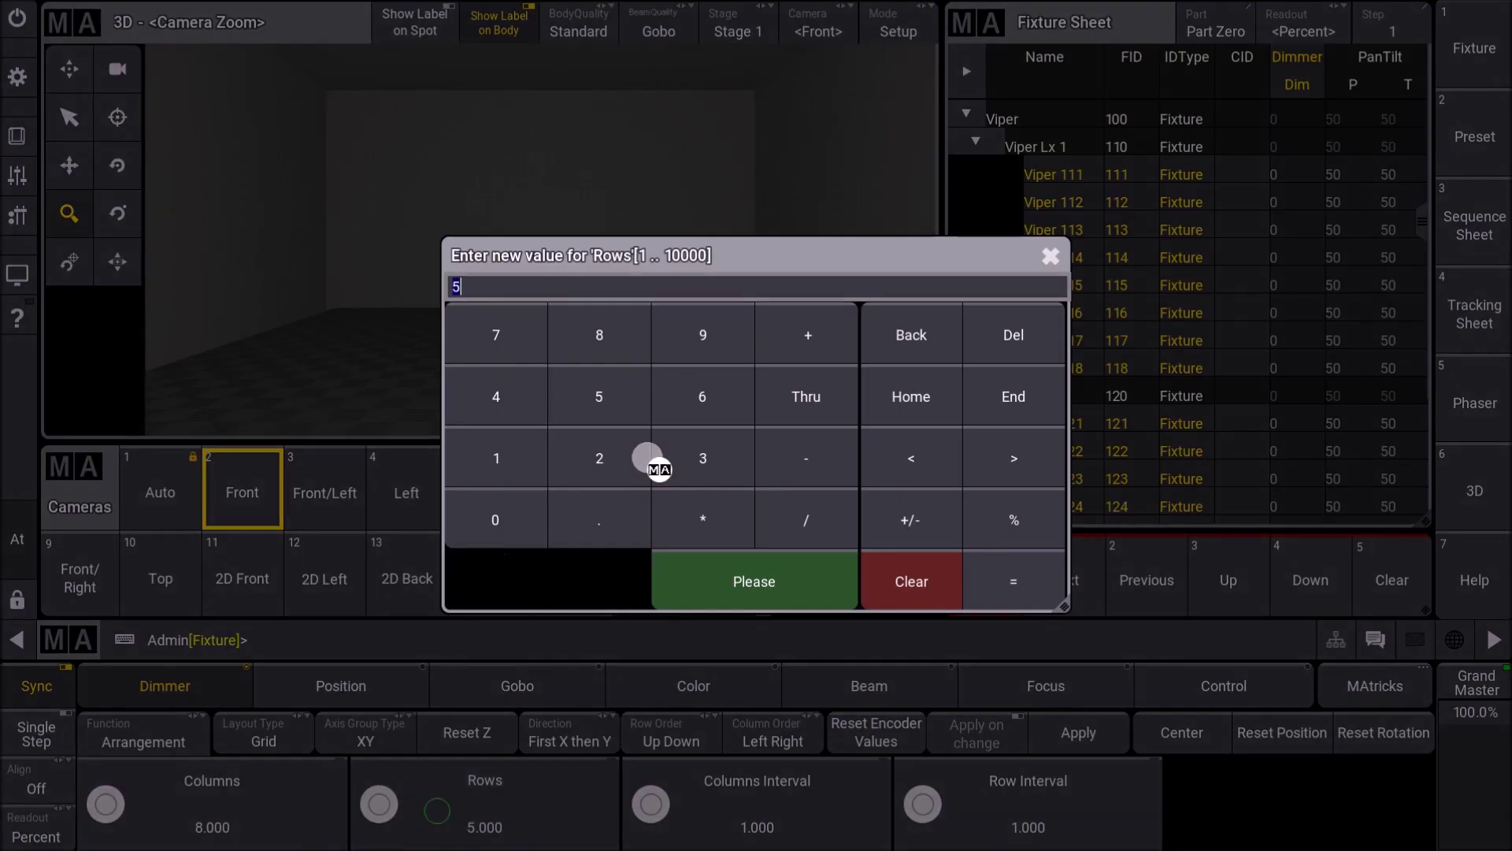
left_click(708, 461)
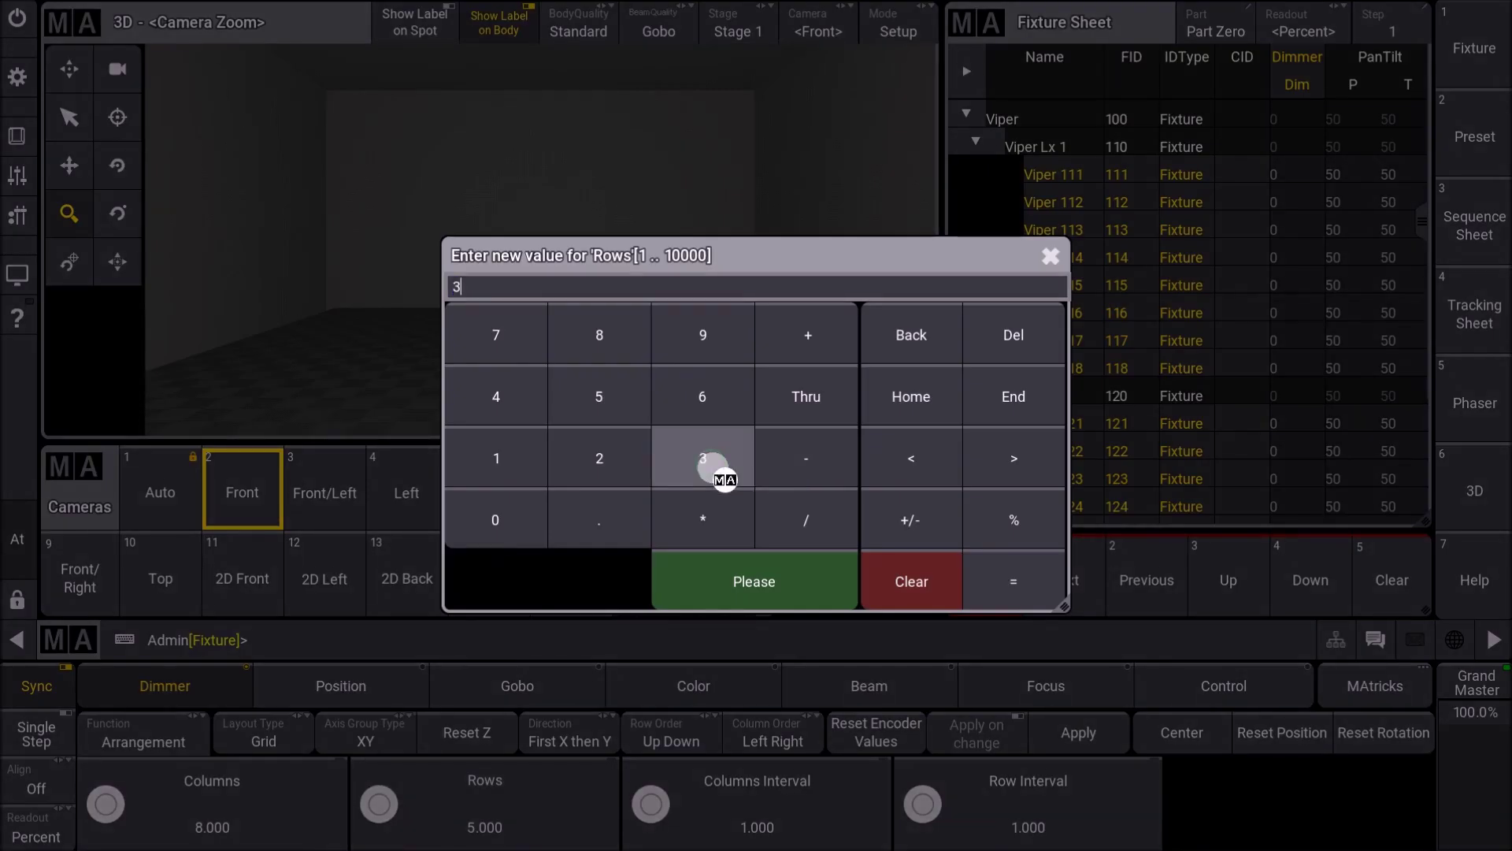
left_click(746, 578)
Set the Columns Interval to 3 and the Row Interval to 4, and apply the grid arrangement to the Vipers
left_click(714, 798)
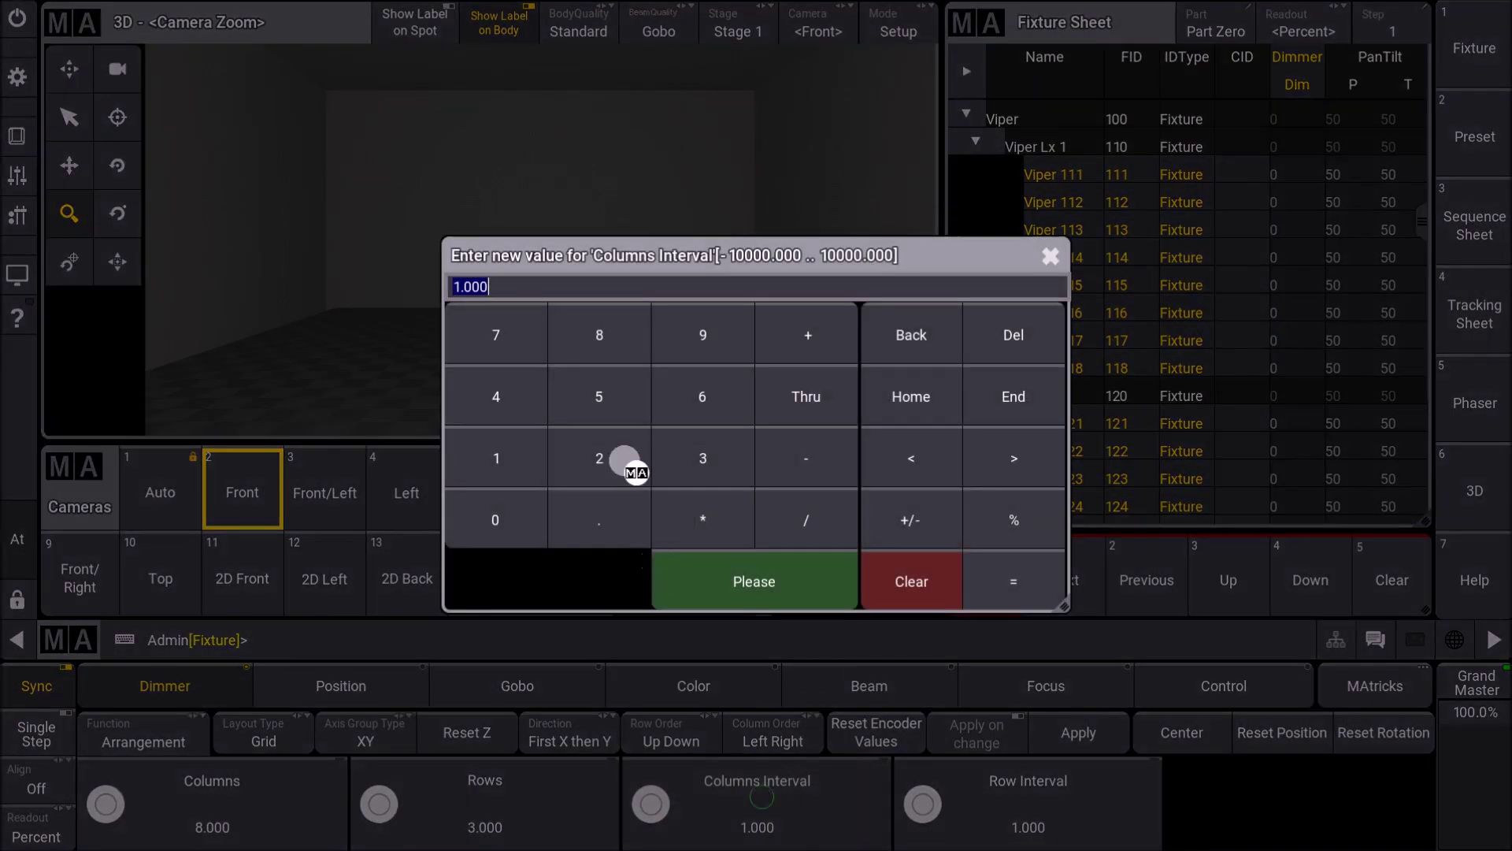
left_click(709, 460)
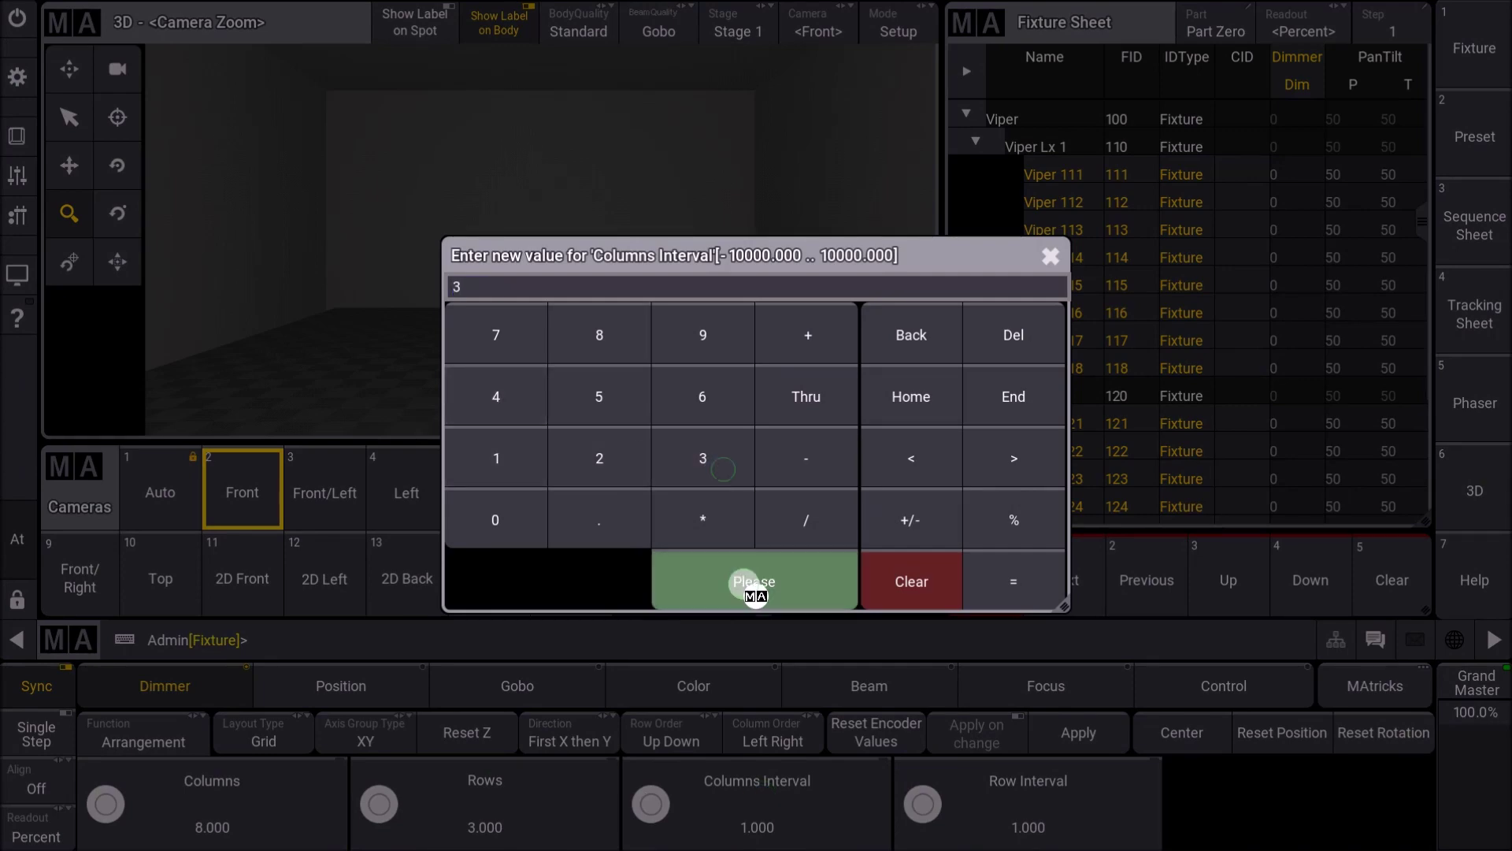
left_click(749, 581)
left_click(1028, 815)
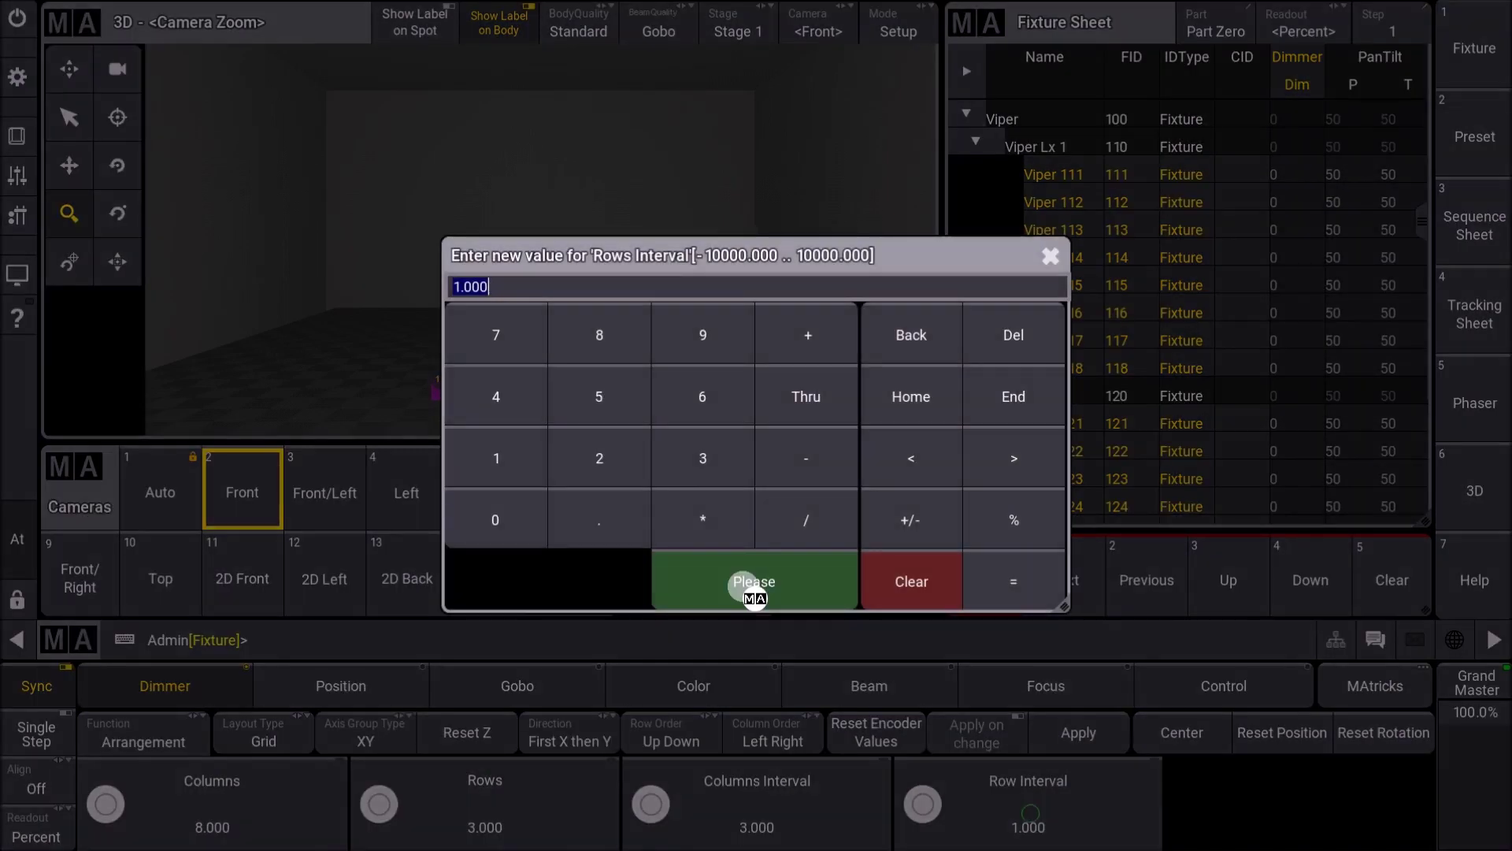
left_click(512, 403)
left_click(779, 580)
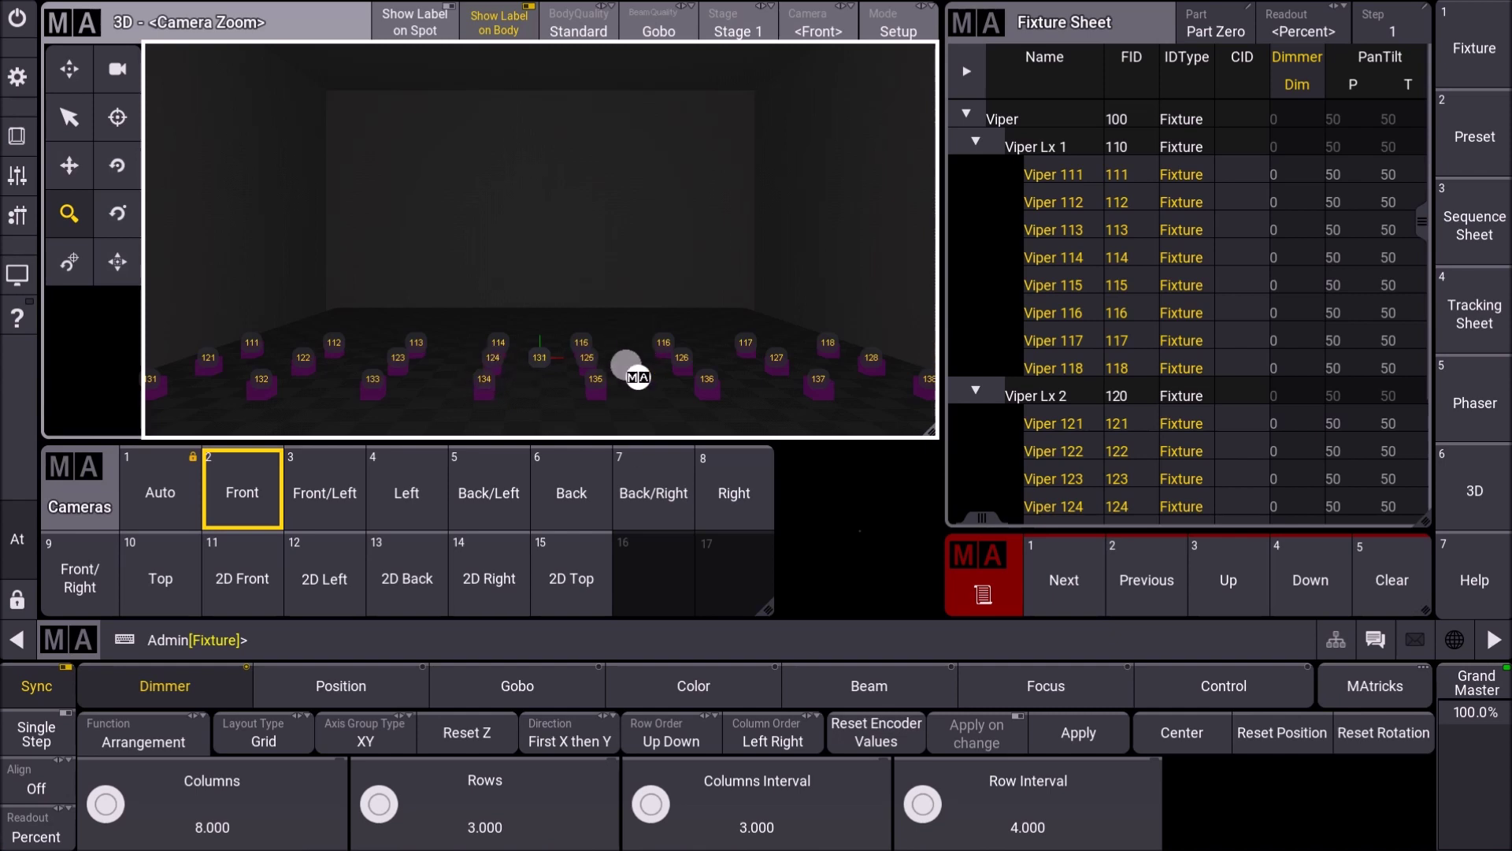
left_click(1078, 734)
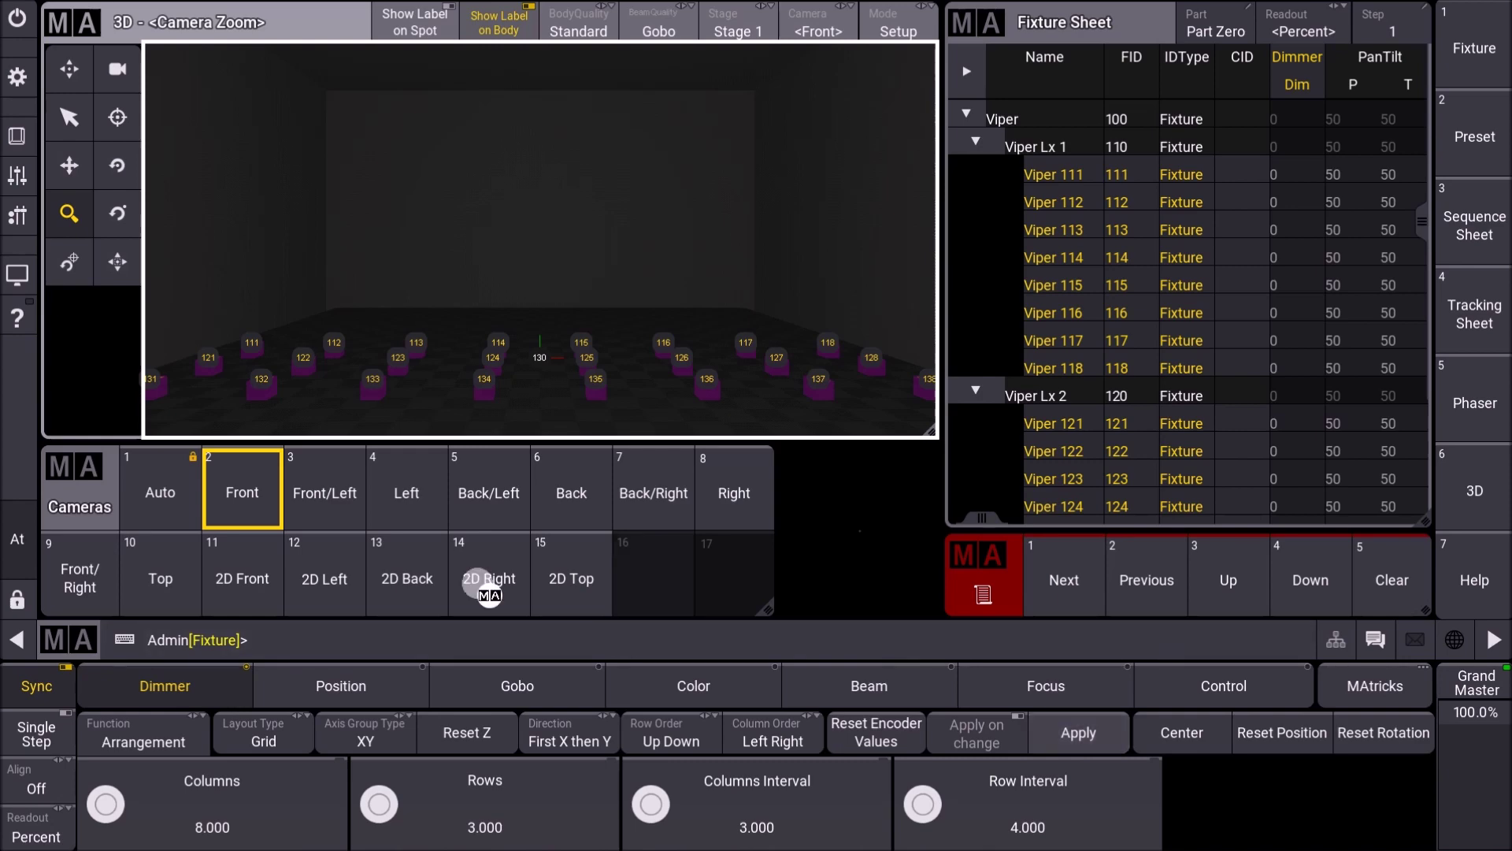
Return to the Position/Rotation function and set Pos Z of the selected Vipers to 10 m
left_click(165, 731)
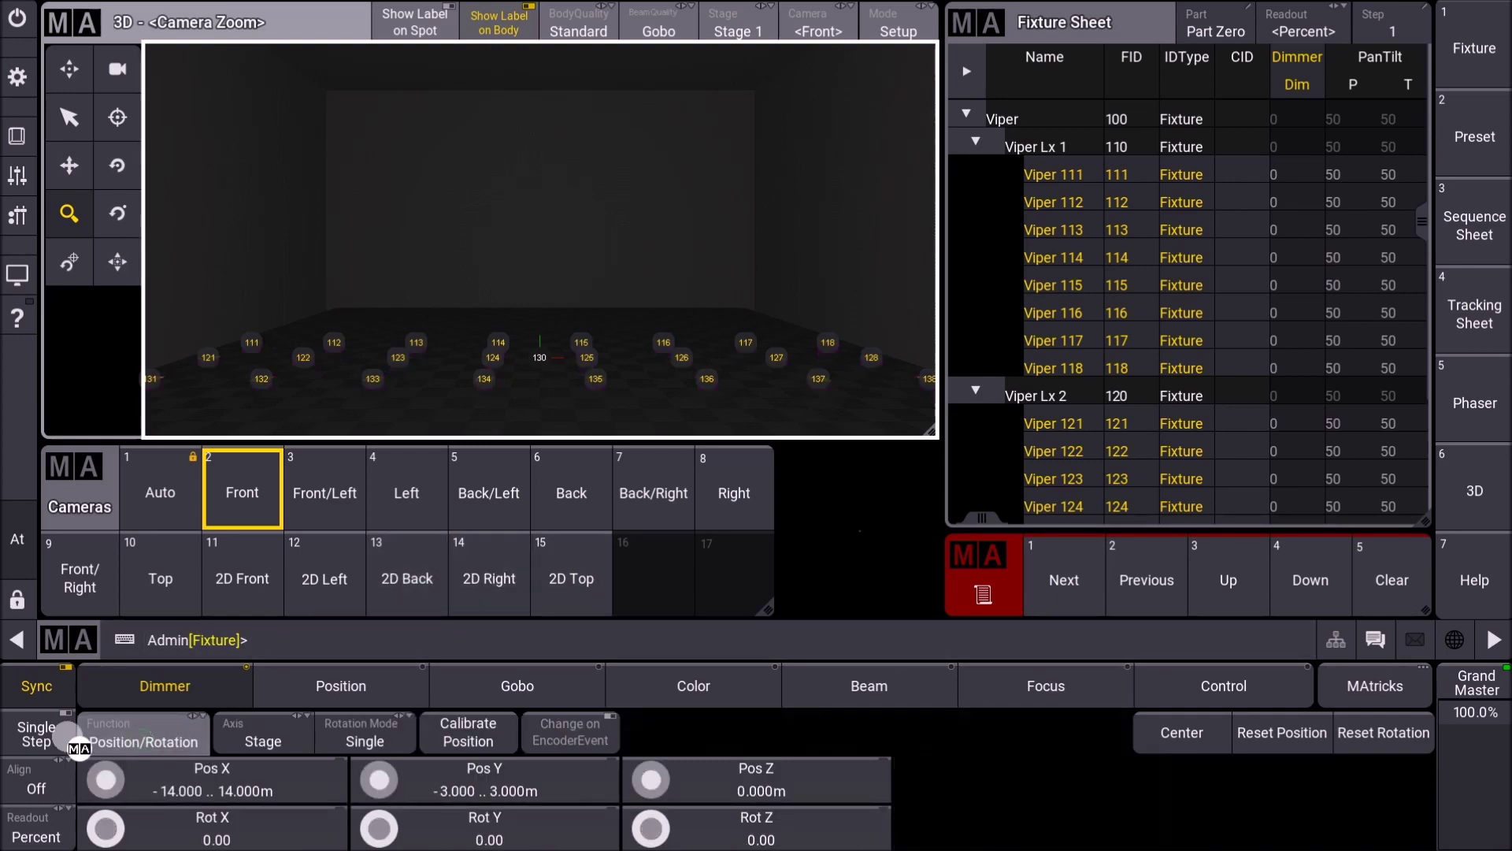
left_click(756, 778)
left_click(500, 453)
left_click(504, 520)
left_click(777, 580)
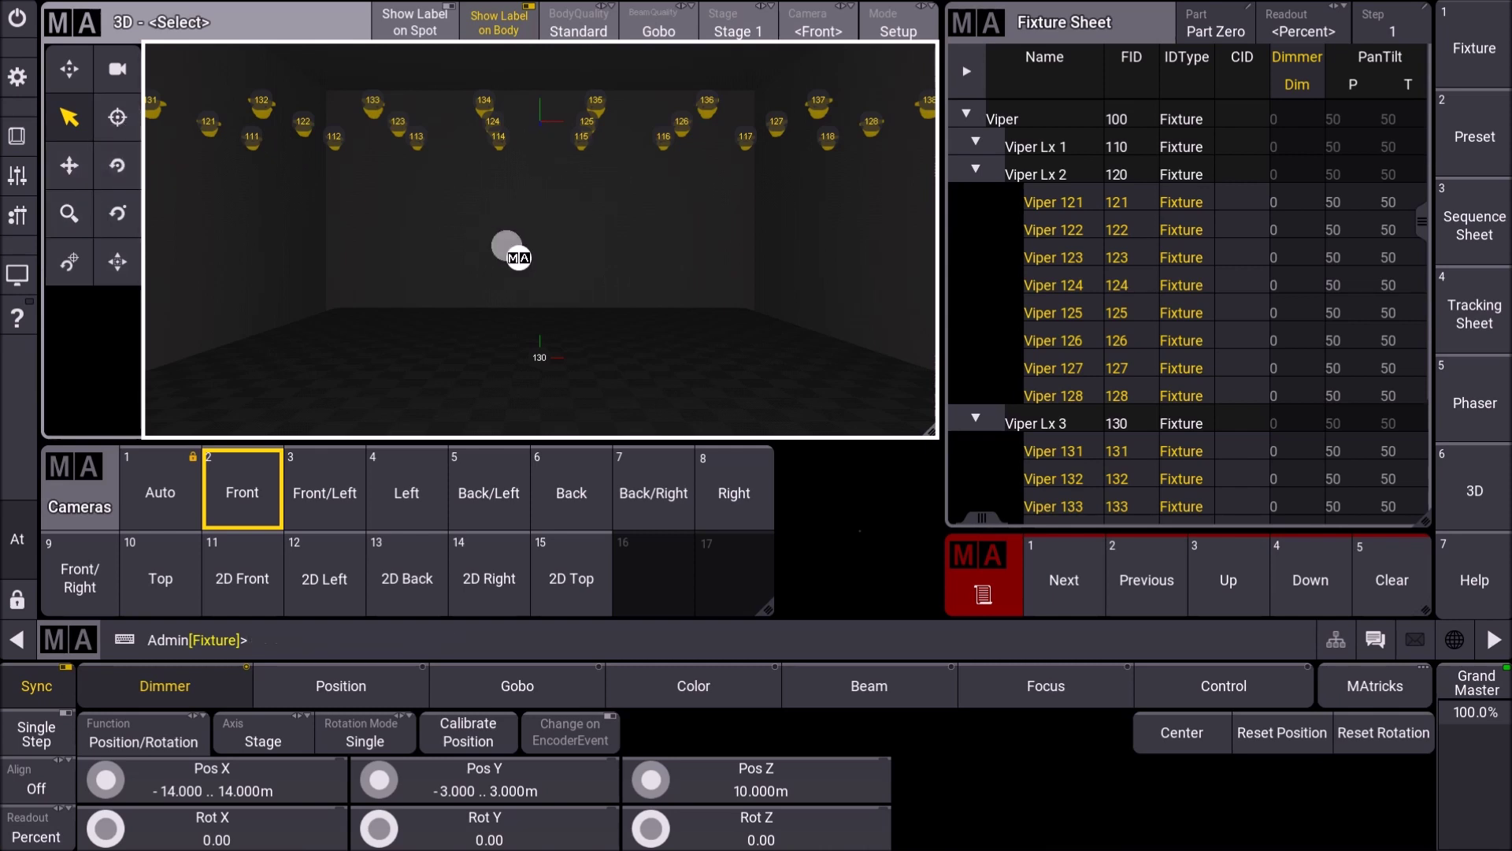
Look at the raised Vipers from farther away and from above, and reload the stored Front camera
scroll(512, 250, "down", 5)
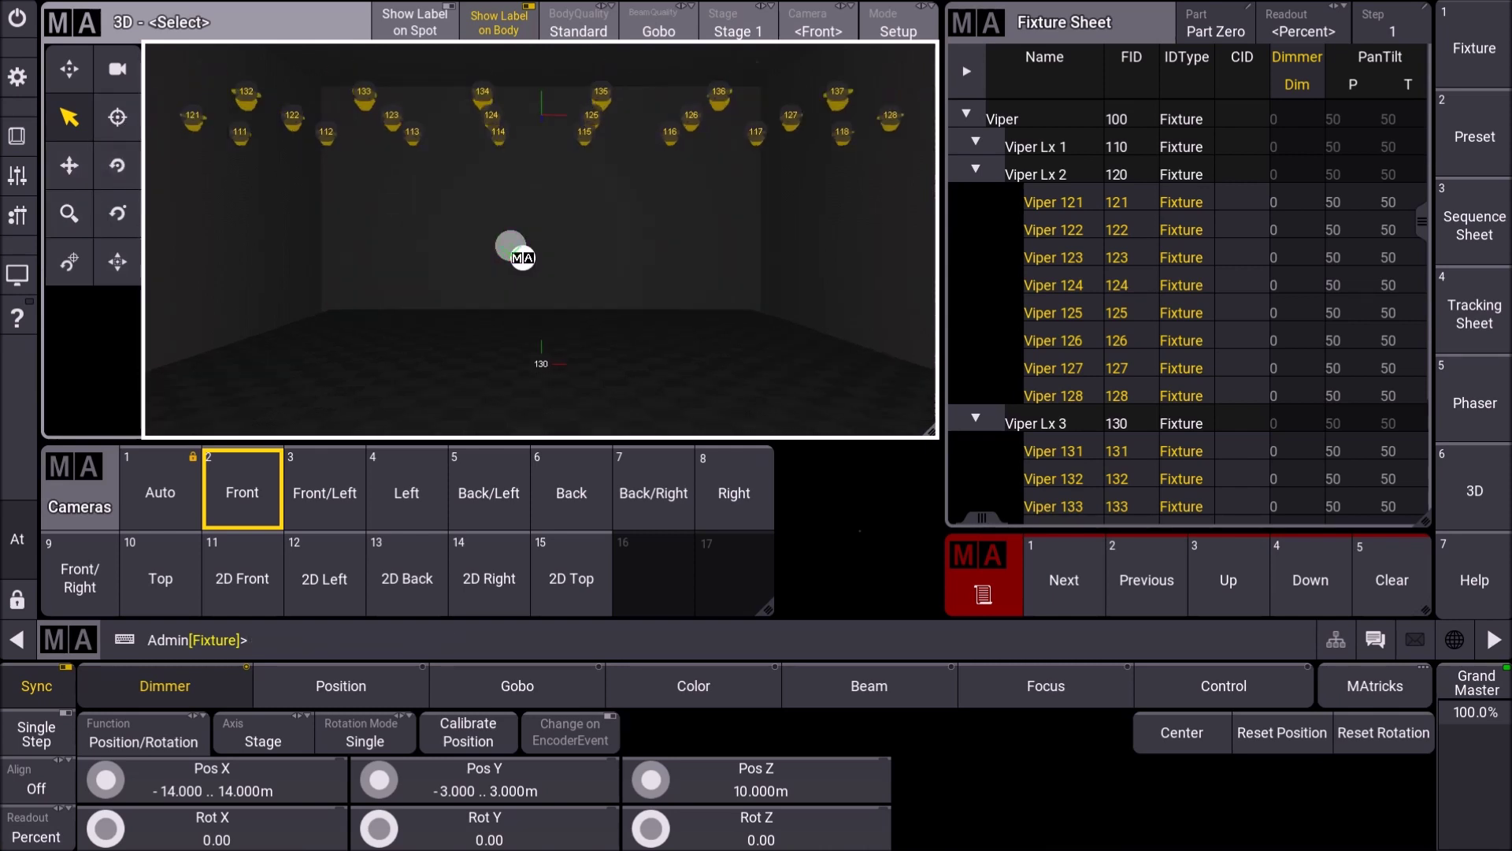
left_click(118, 165)
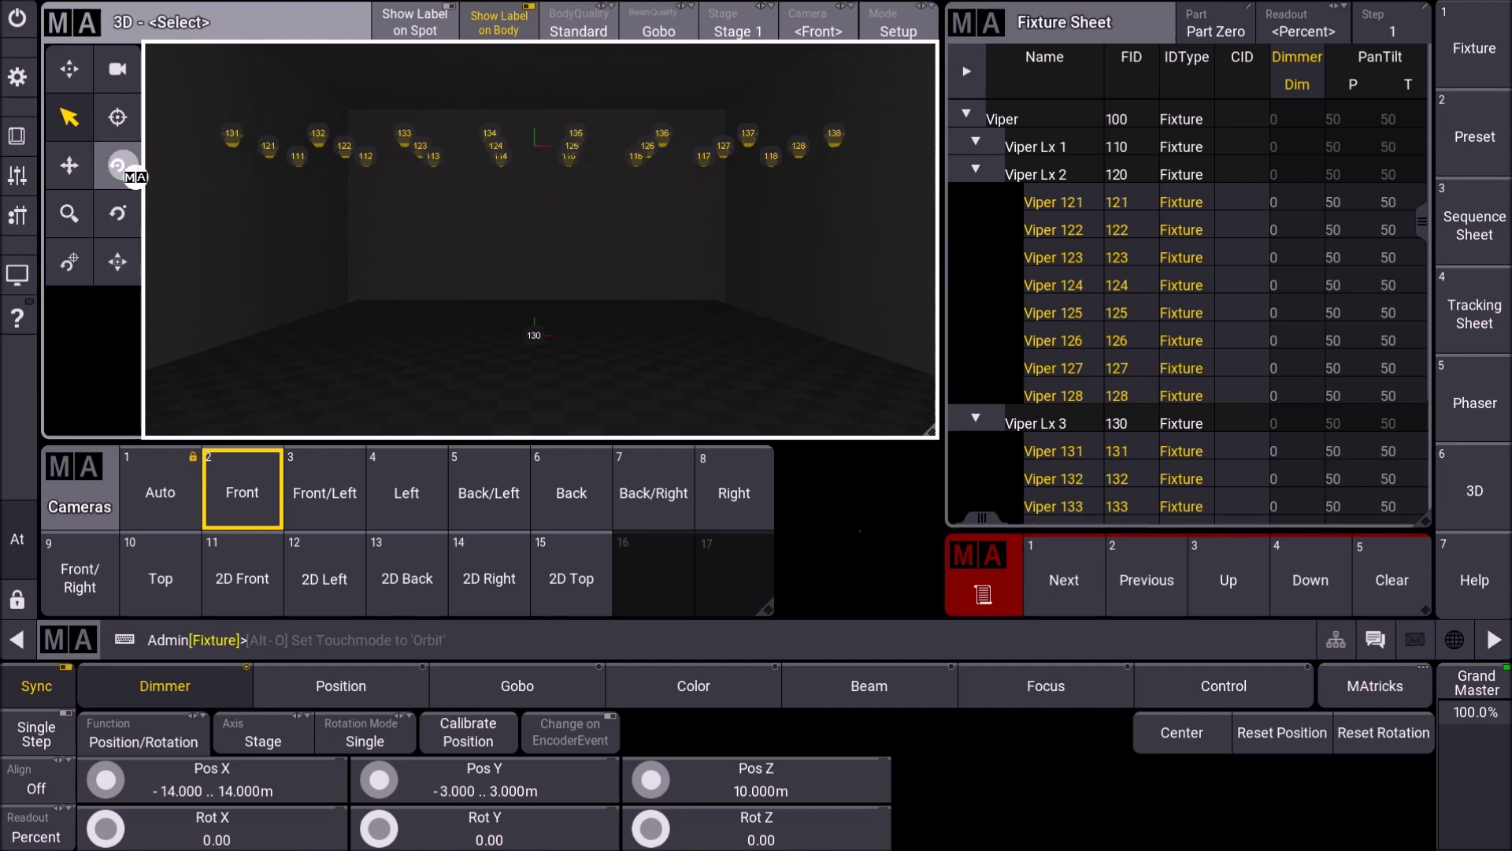
left_click_drag(675, 210, 728, 347)
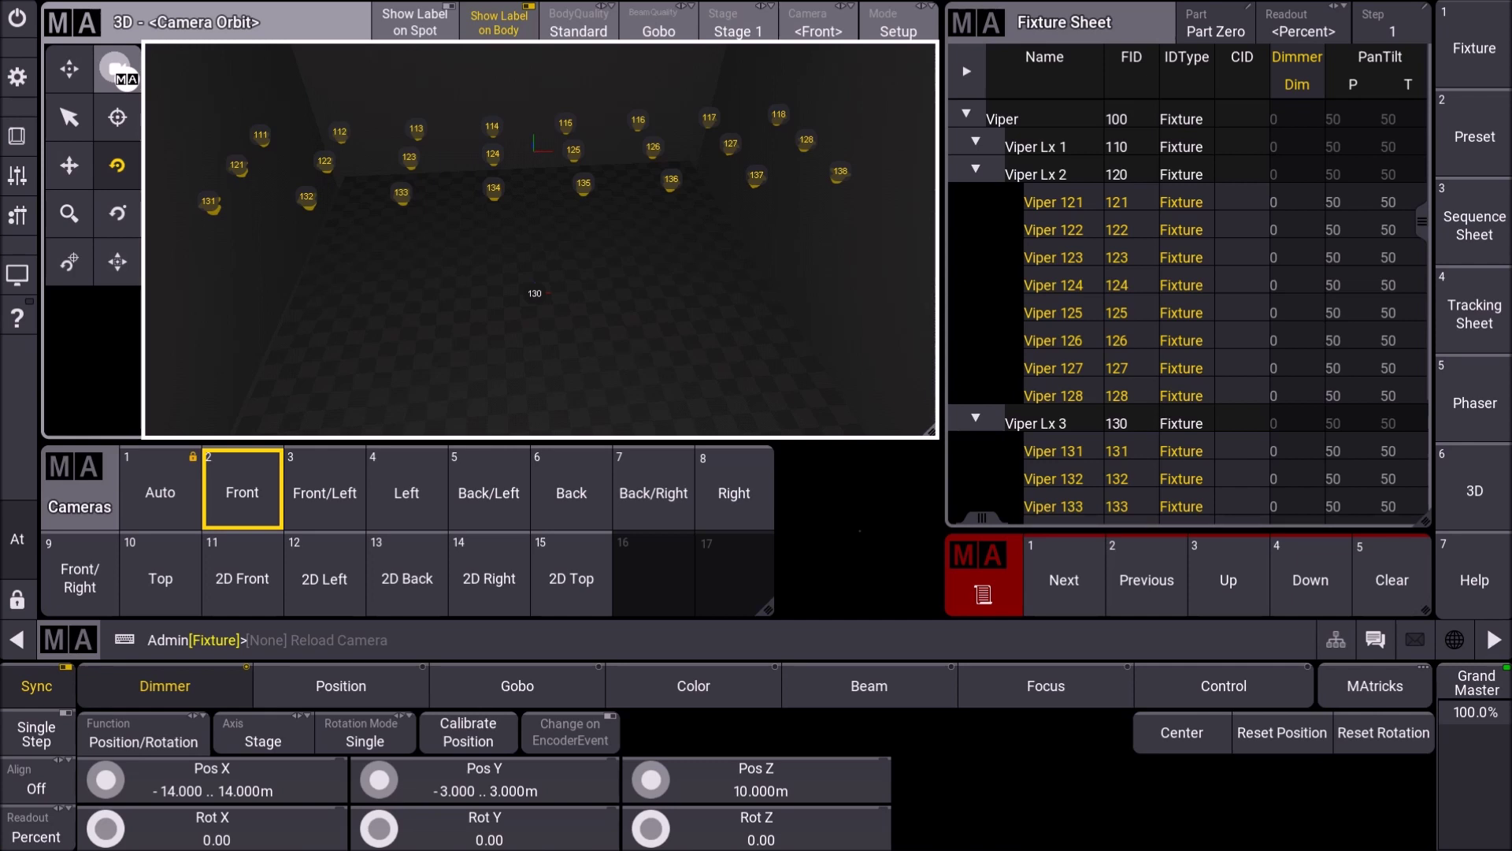
left_click(116, 67)
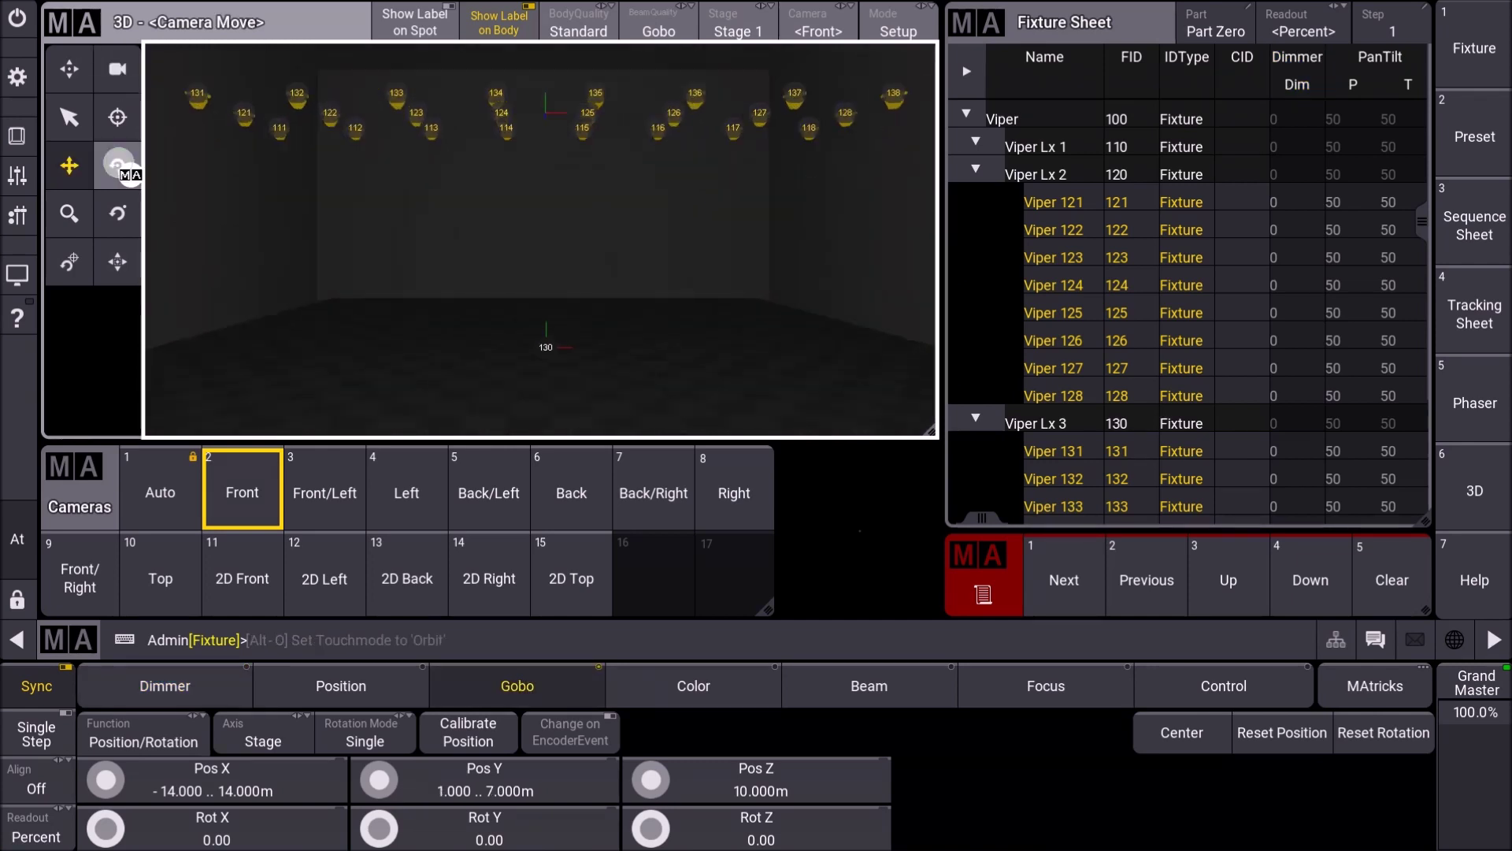
Store an elevated, angled view of the three Viper rows as a new camera in slot 16 and recall it
scroll(473, 268, "down", 3)
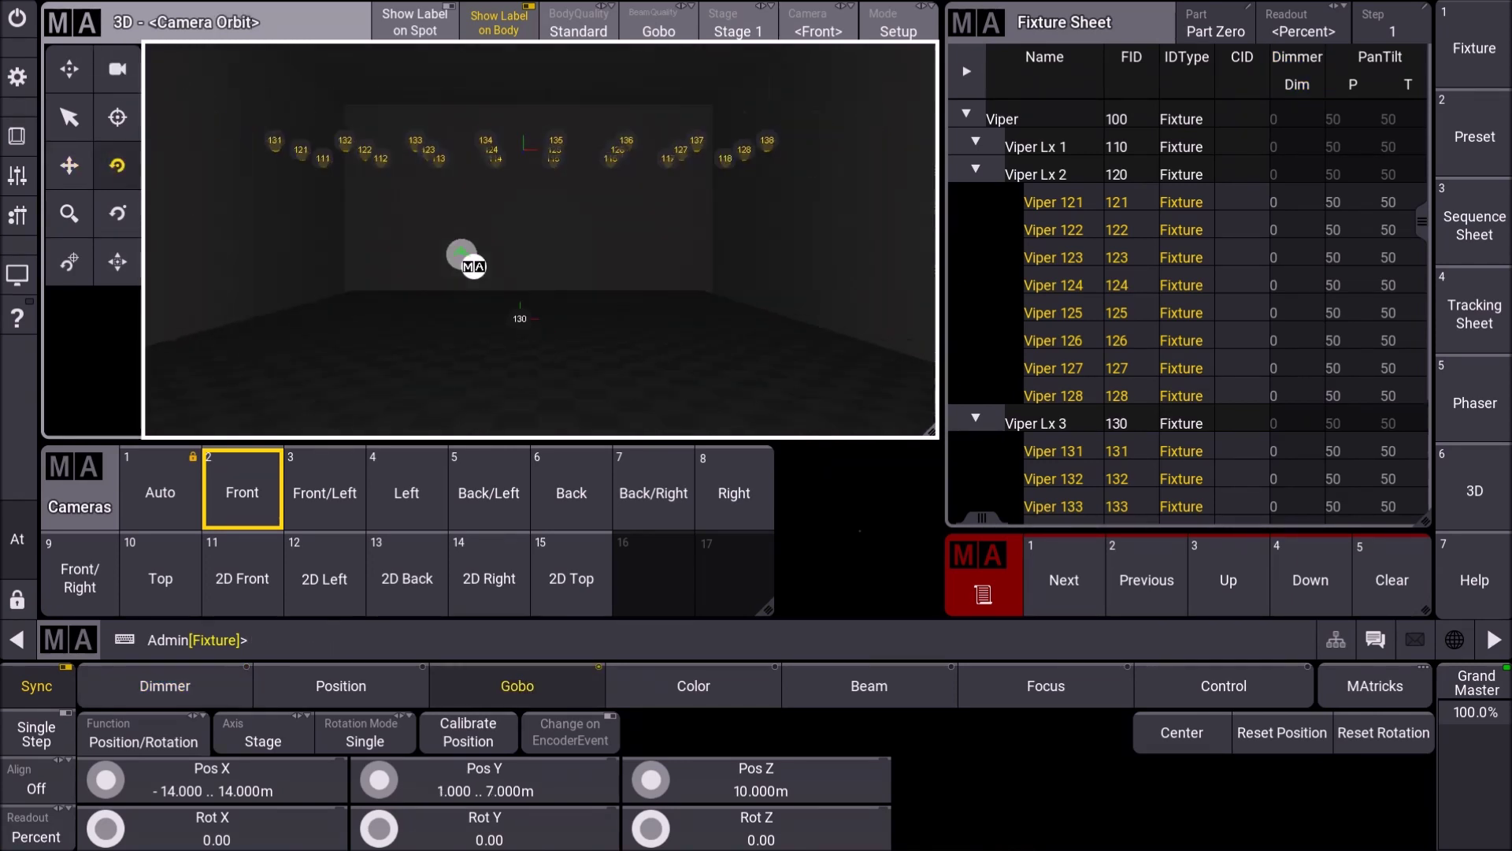
left_click_drag(473, 246, 276, 220)
left_click(69, 167)
left_click_drag(446, 271, 538, 420)
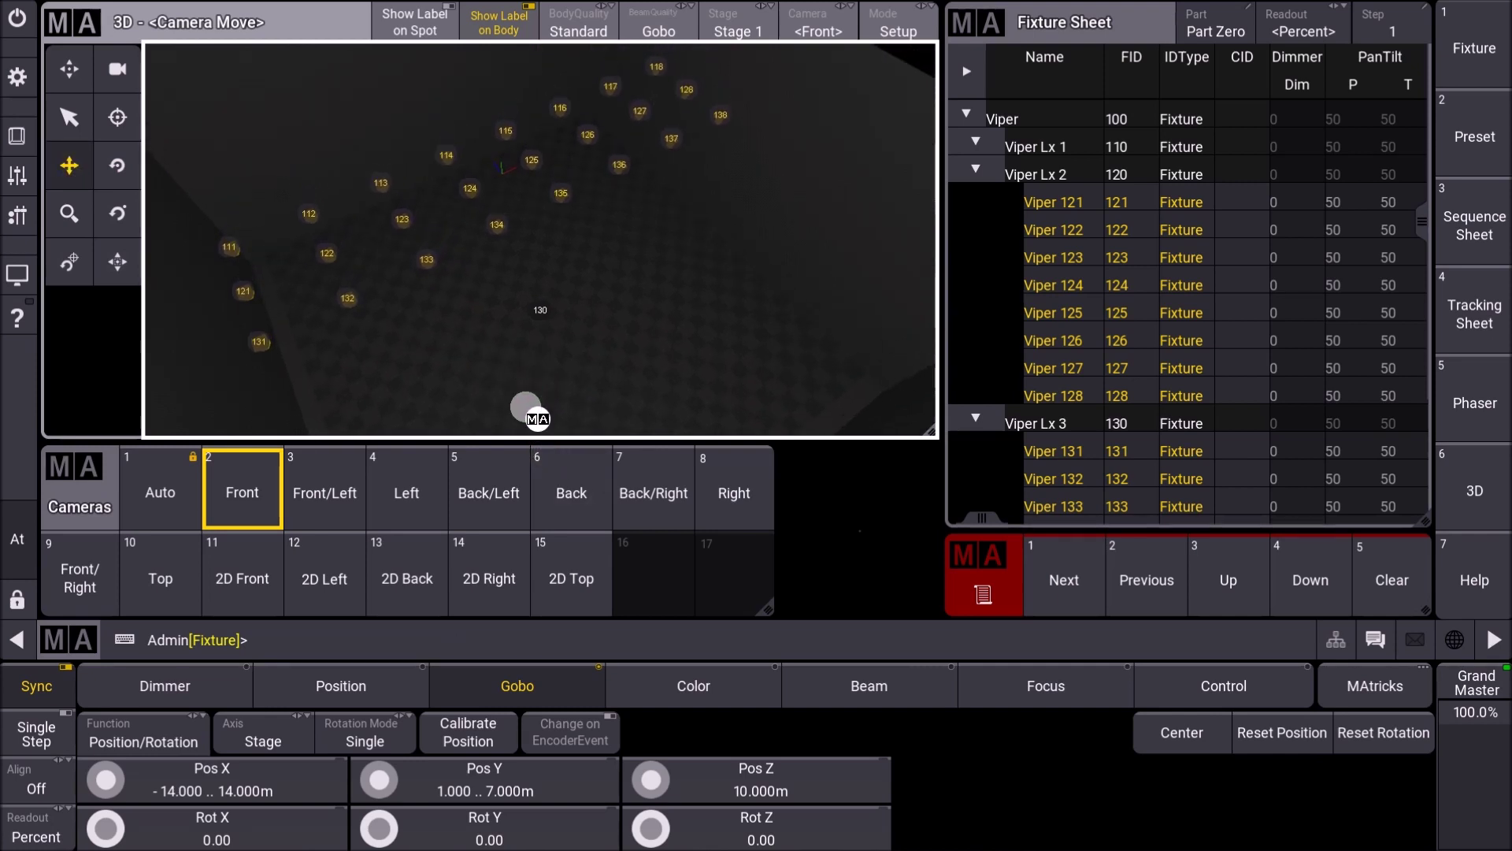
left_click(115, 166)
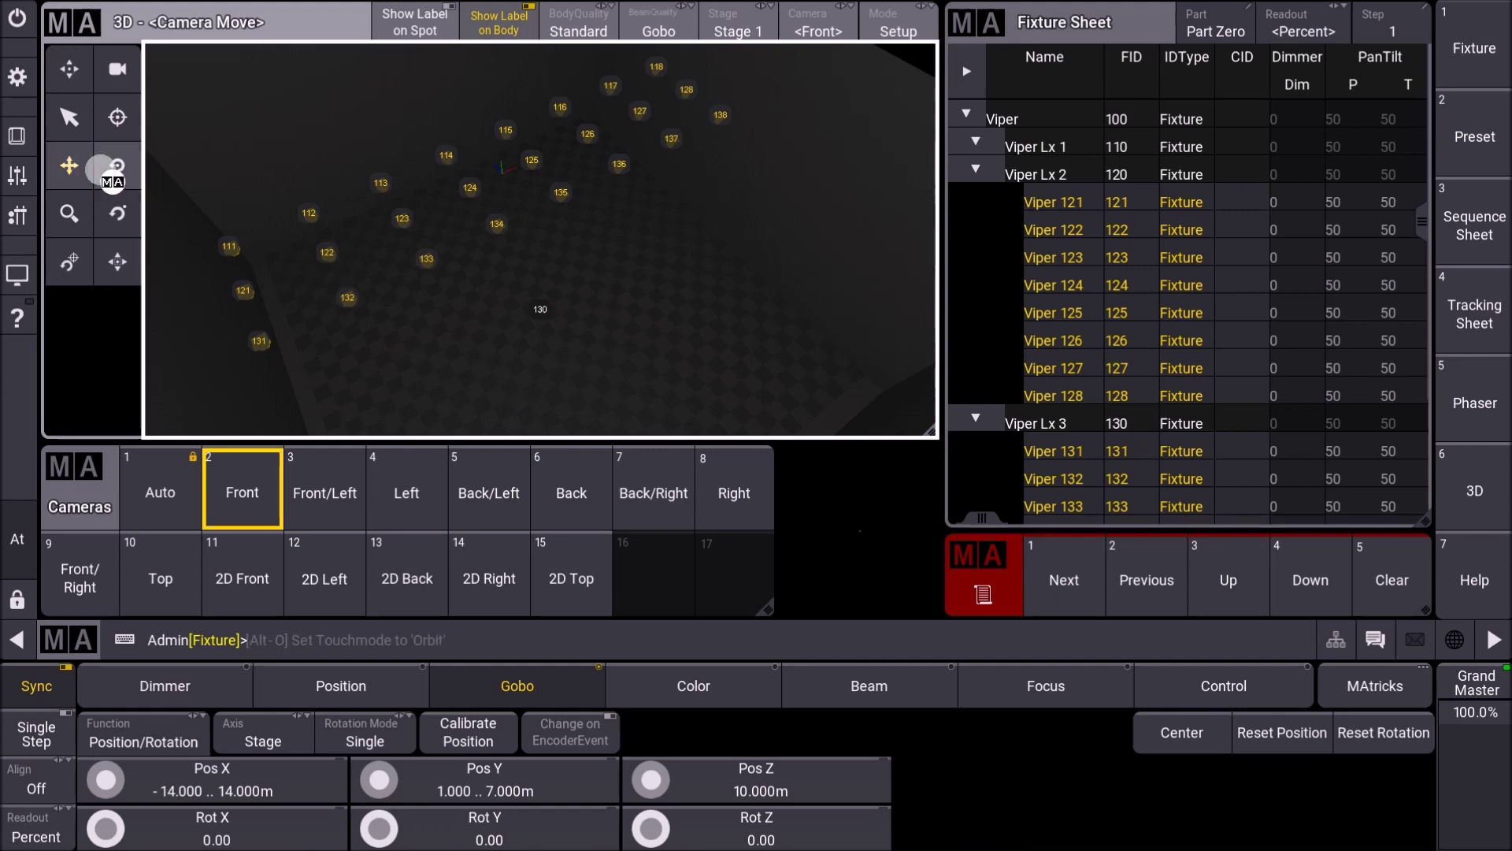
left_click_drag(575, 306, 578, 268)
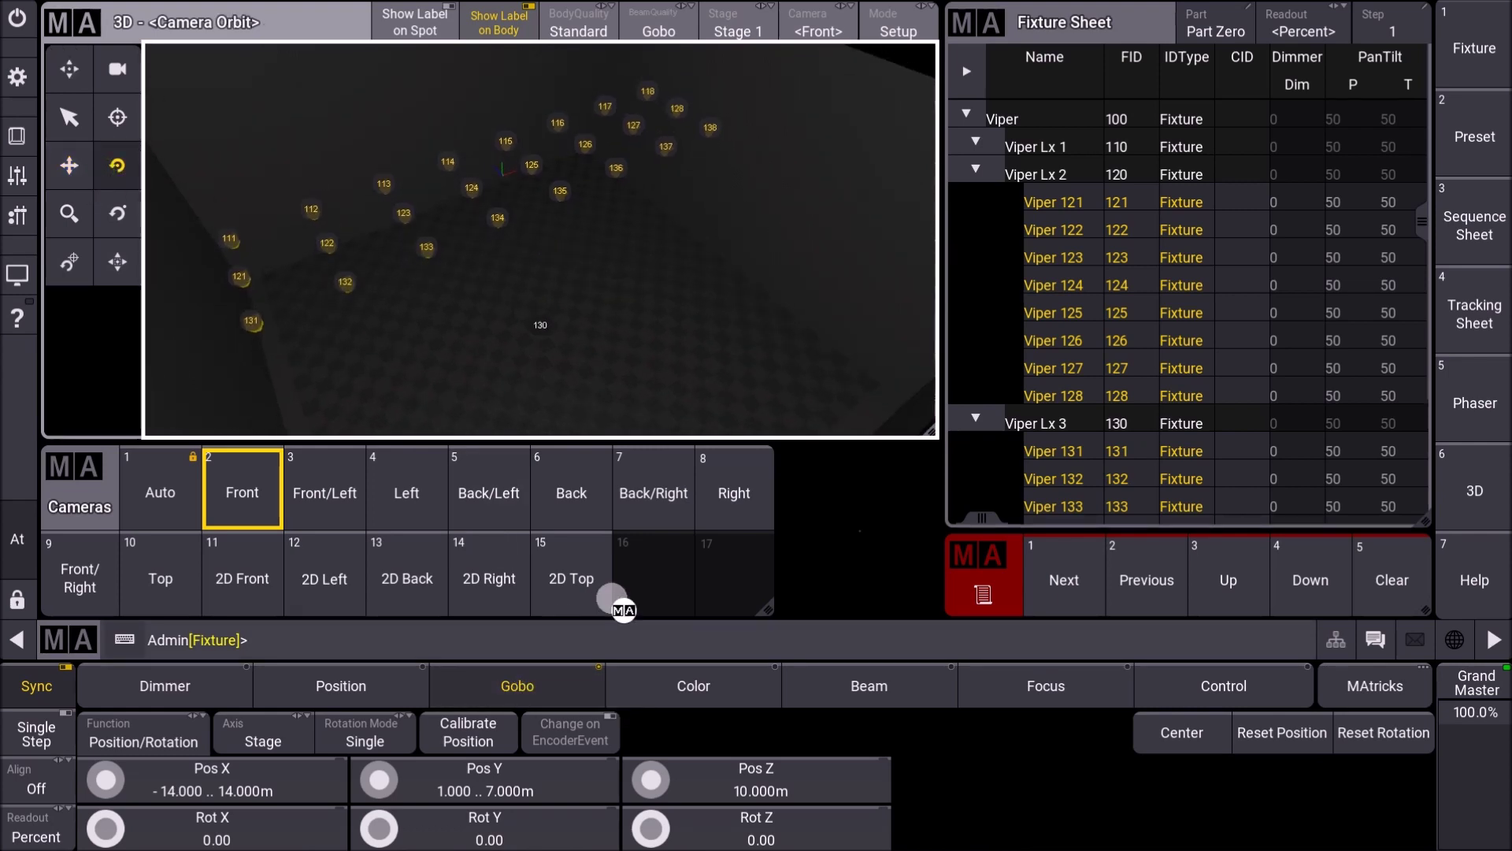
left_click(662, 578)
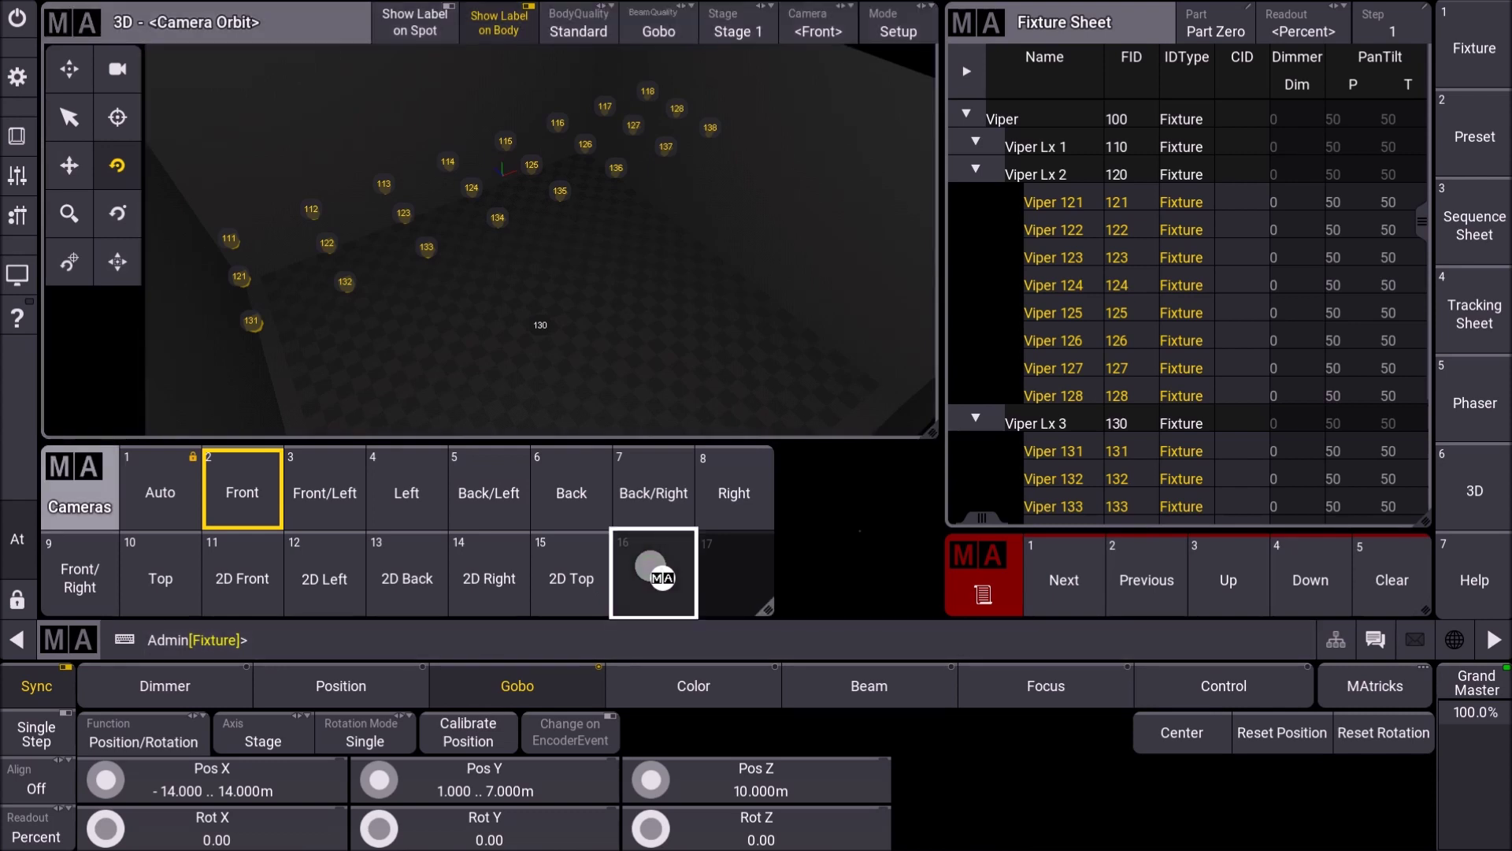
left_click(662, 578)
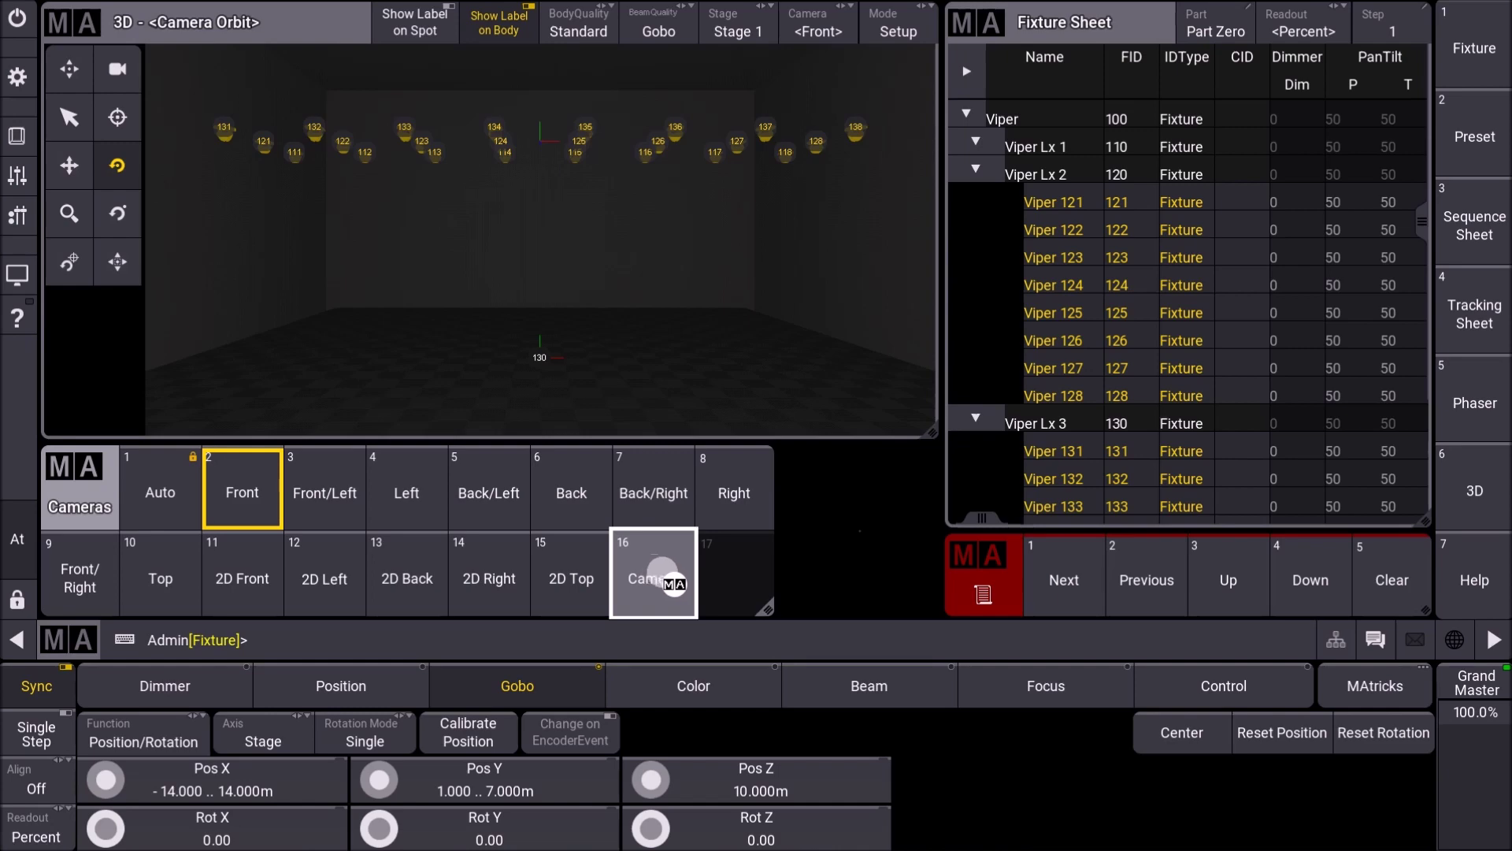
left_click(660, 575)
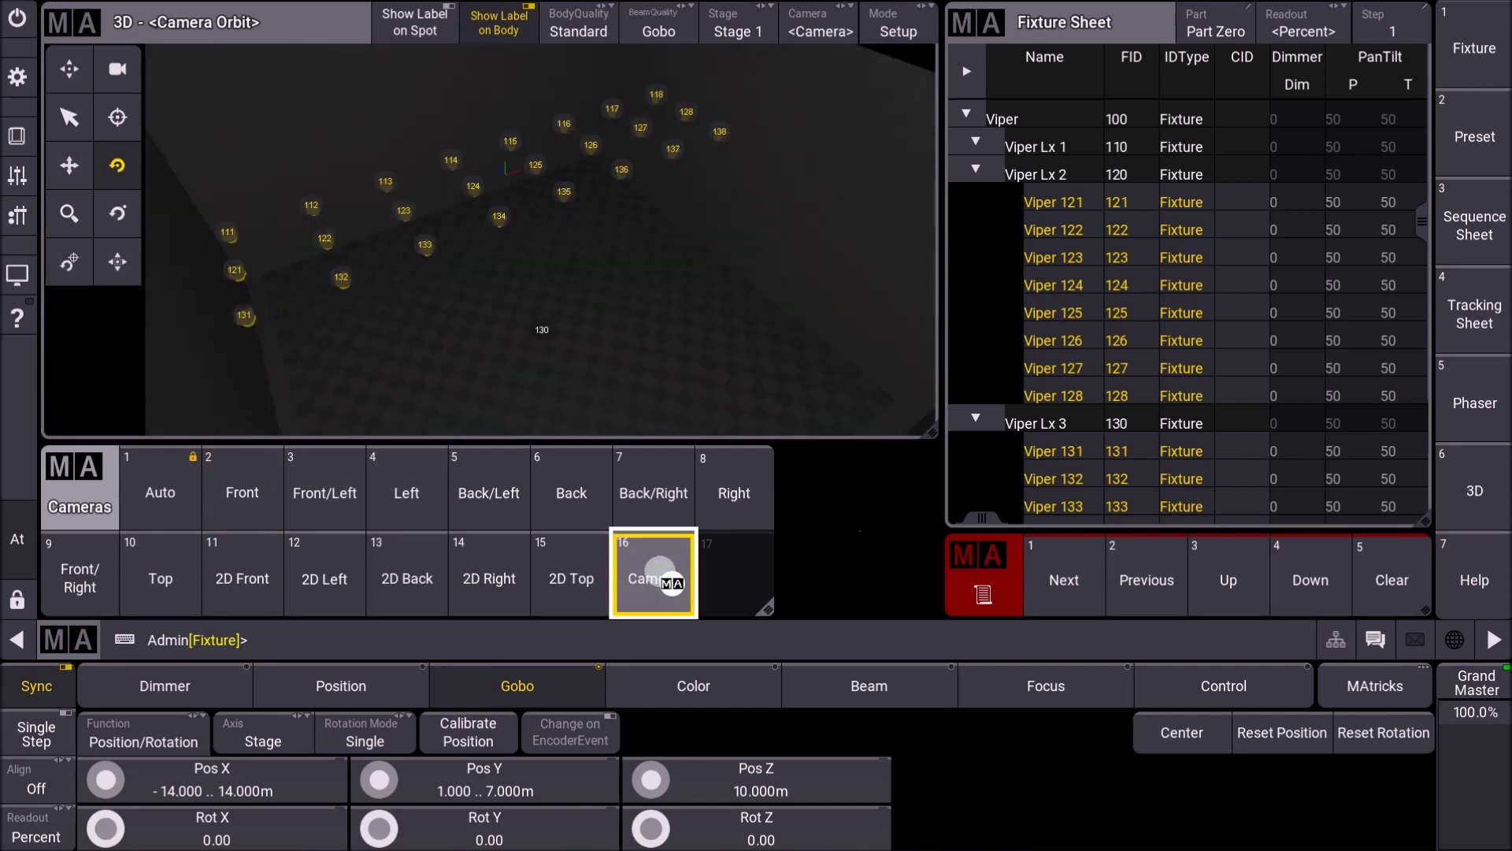
Label camera 16 "ma camera" and add a freehand scribble to its label
left_click_drag(660, 576, 654, 489)
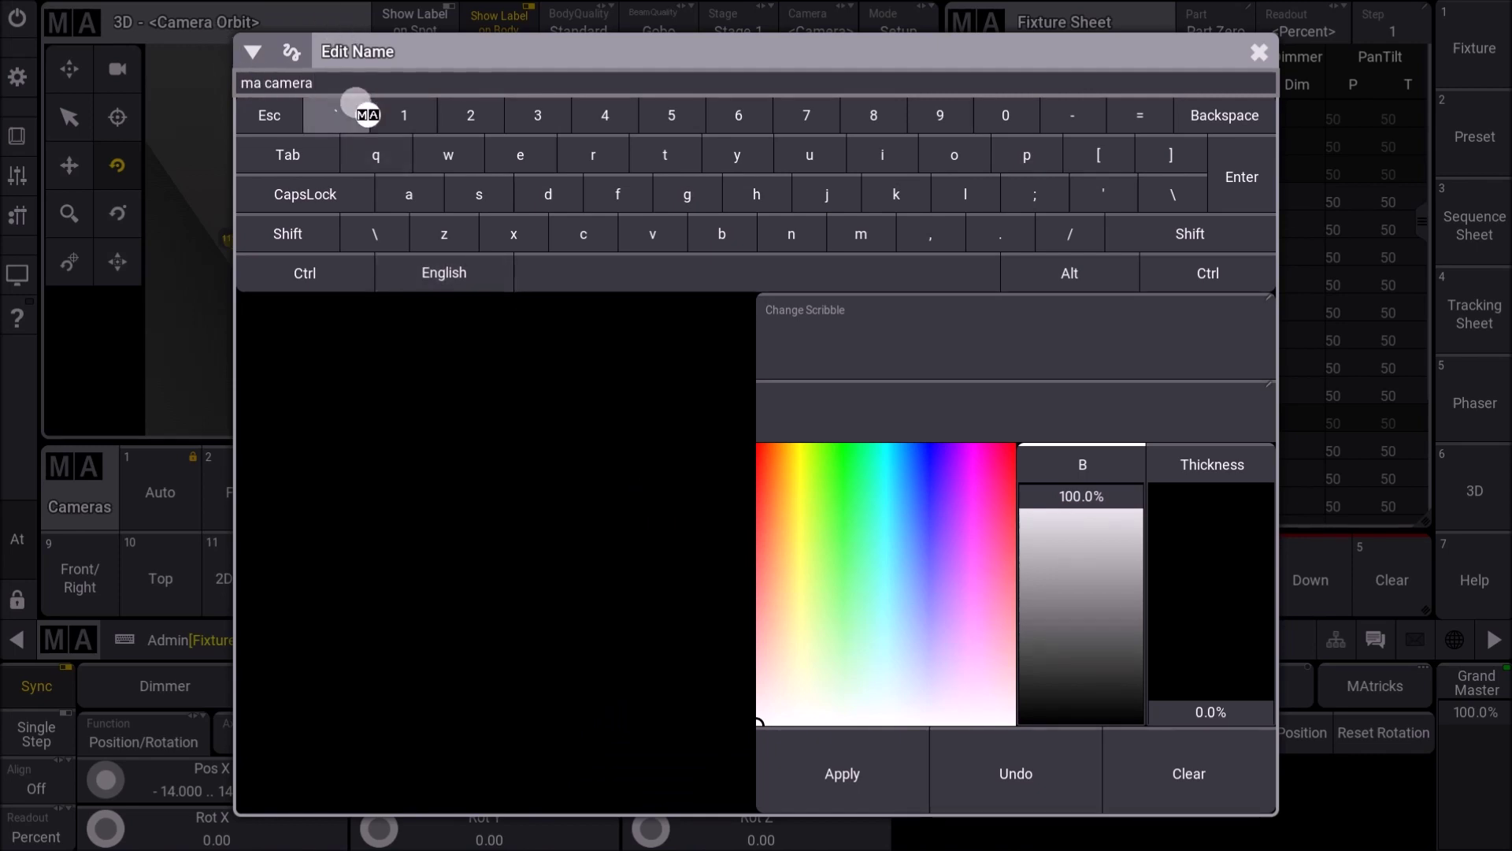
key("Return")
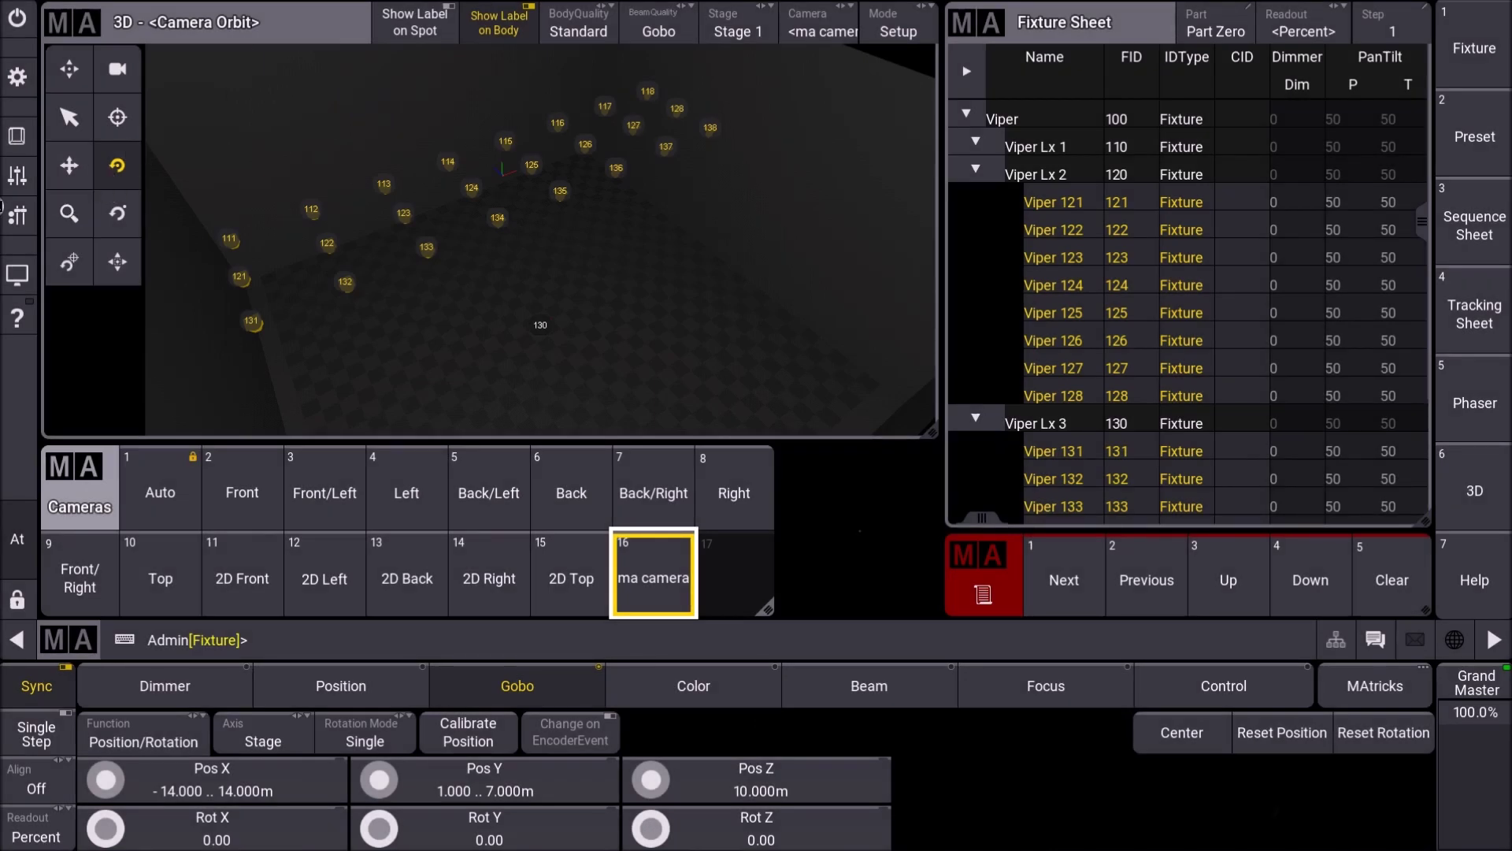
left_click_drag(657, 578, 670, 518)
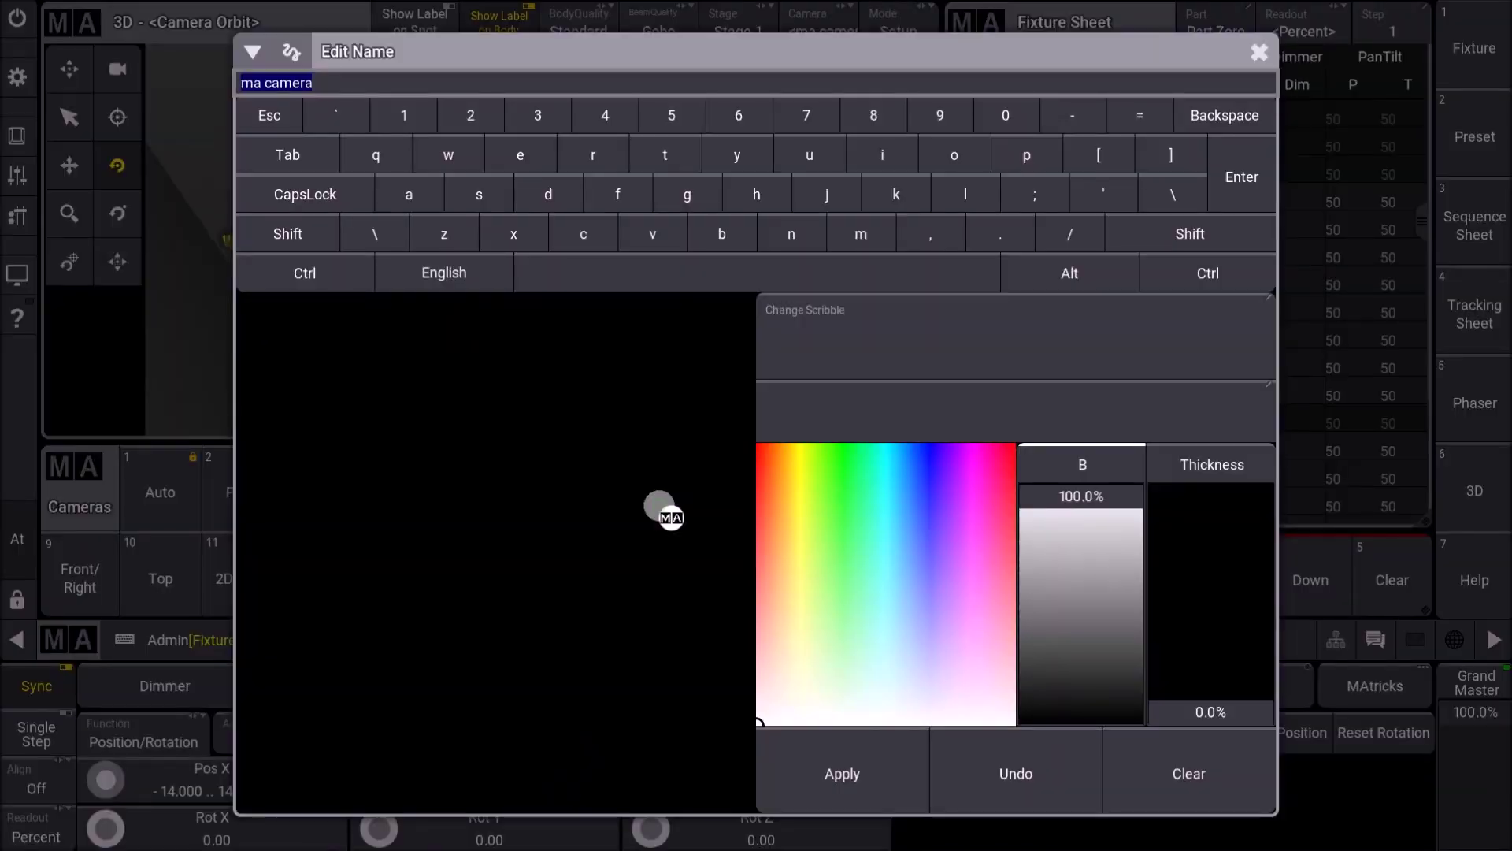
mouse_move(587, 386)
left_mouse_down()
mouse_move(534, 378)
mouse_move(605, 536)
left_mouse_up()
mouse_move(477, 456)
left_mouse_down()
mouse_move(425, 656)
mouse_move(627, 606)
left_mouse_up()
left_click(856, 760)
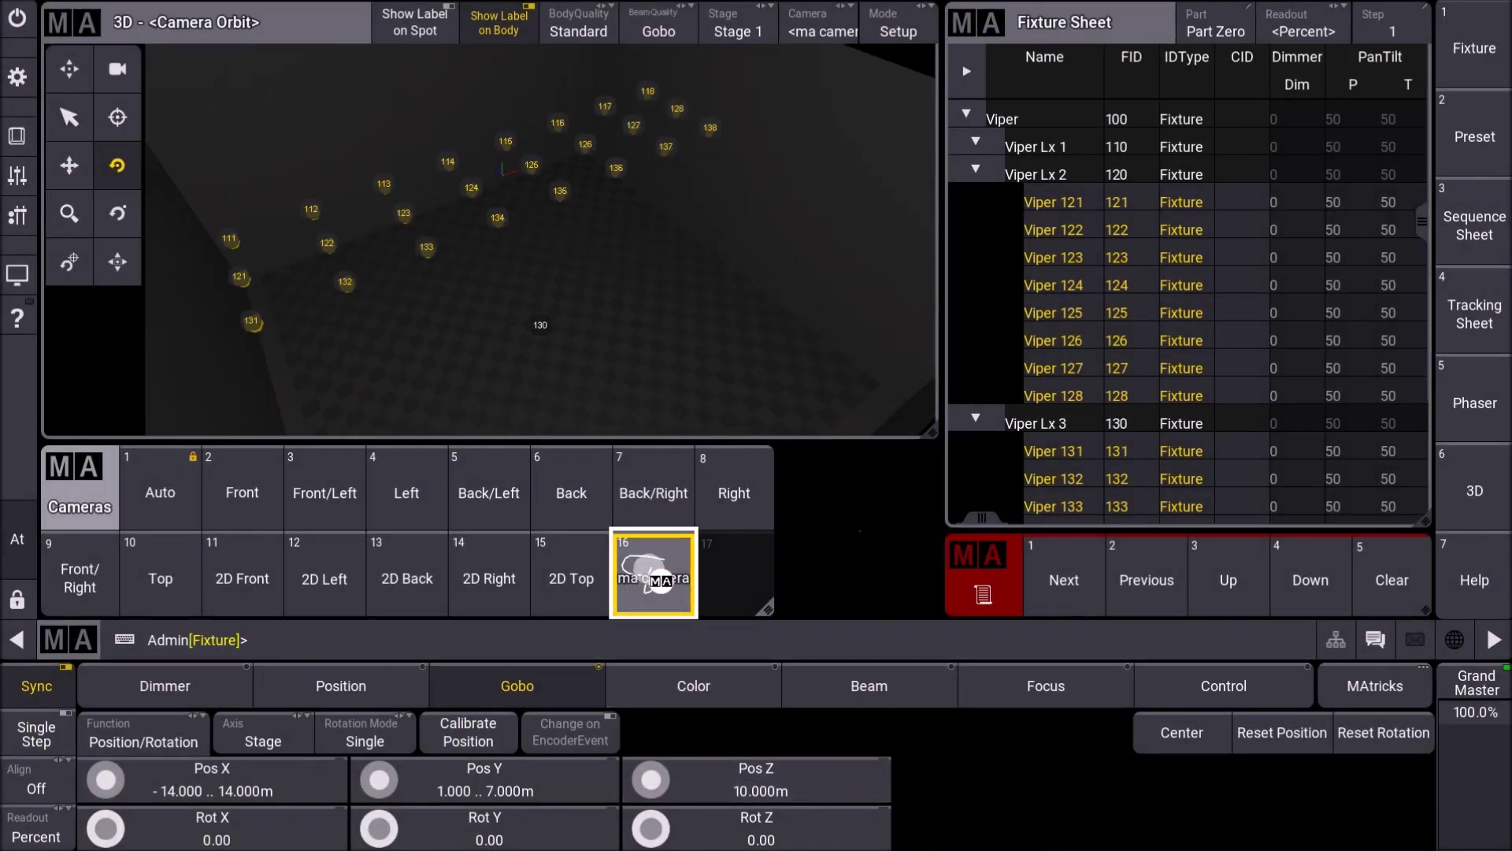
Clear the scribble in the label of camera 16 and apply the change
right_click(660, 582)
left_click(651, 500)
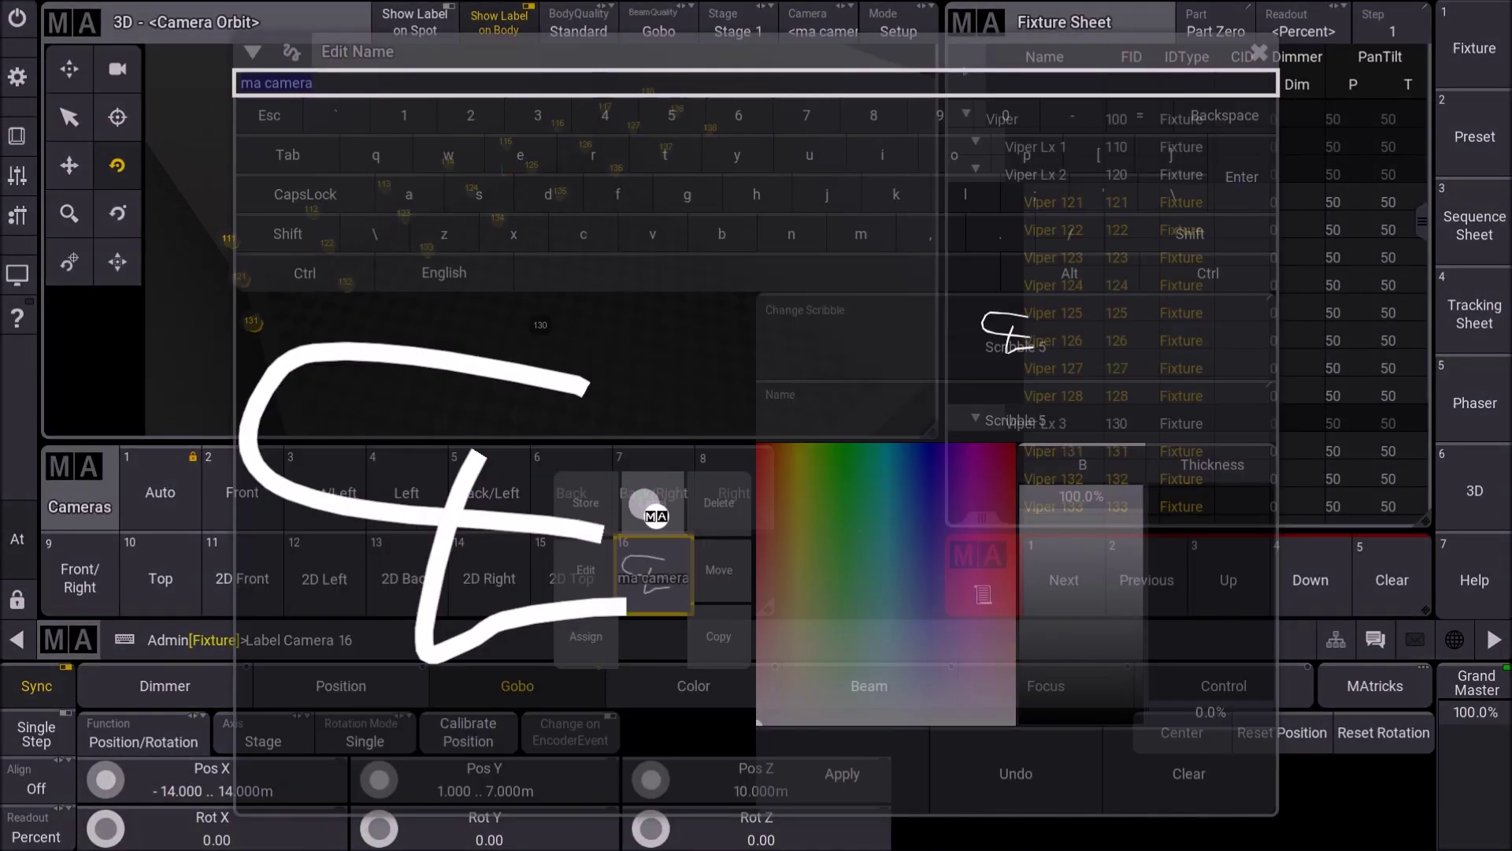
left_click(1147, 771)
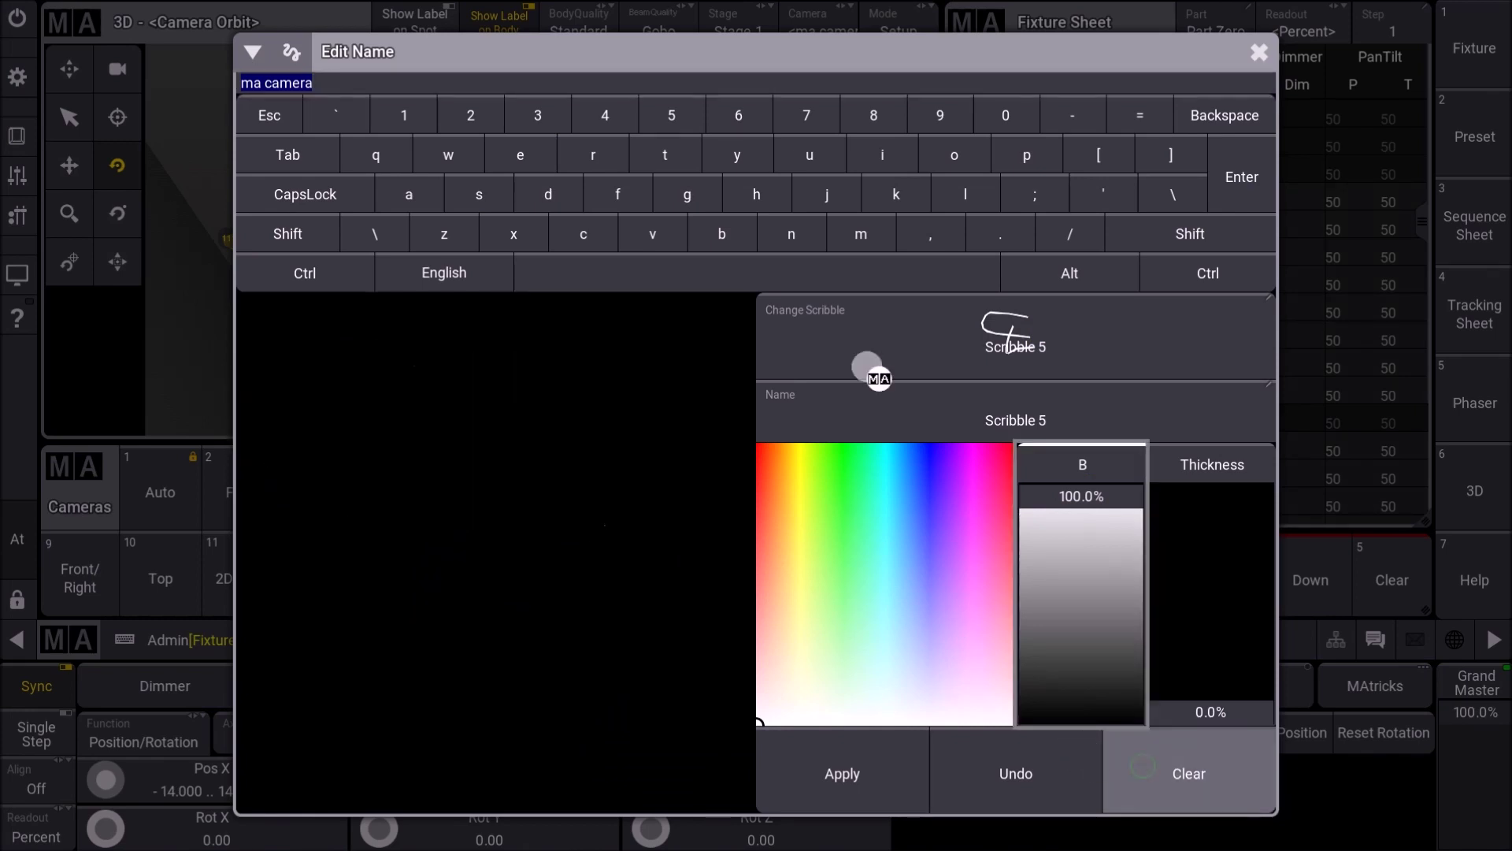
left_click(906, 761)
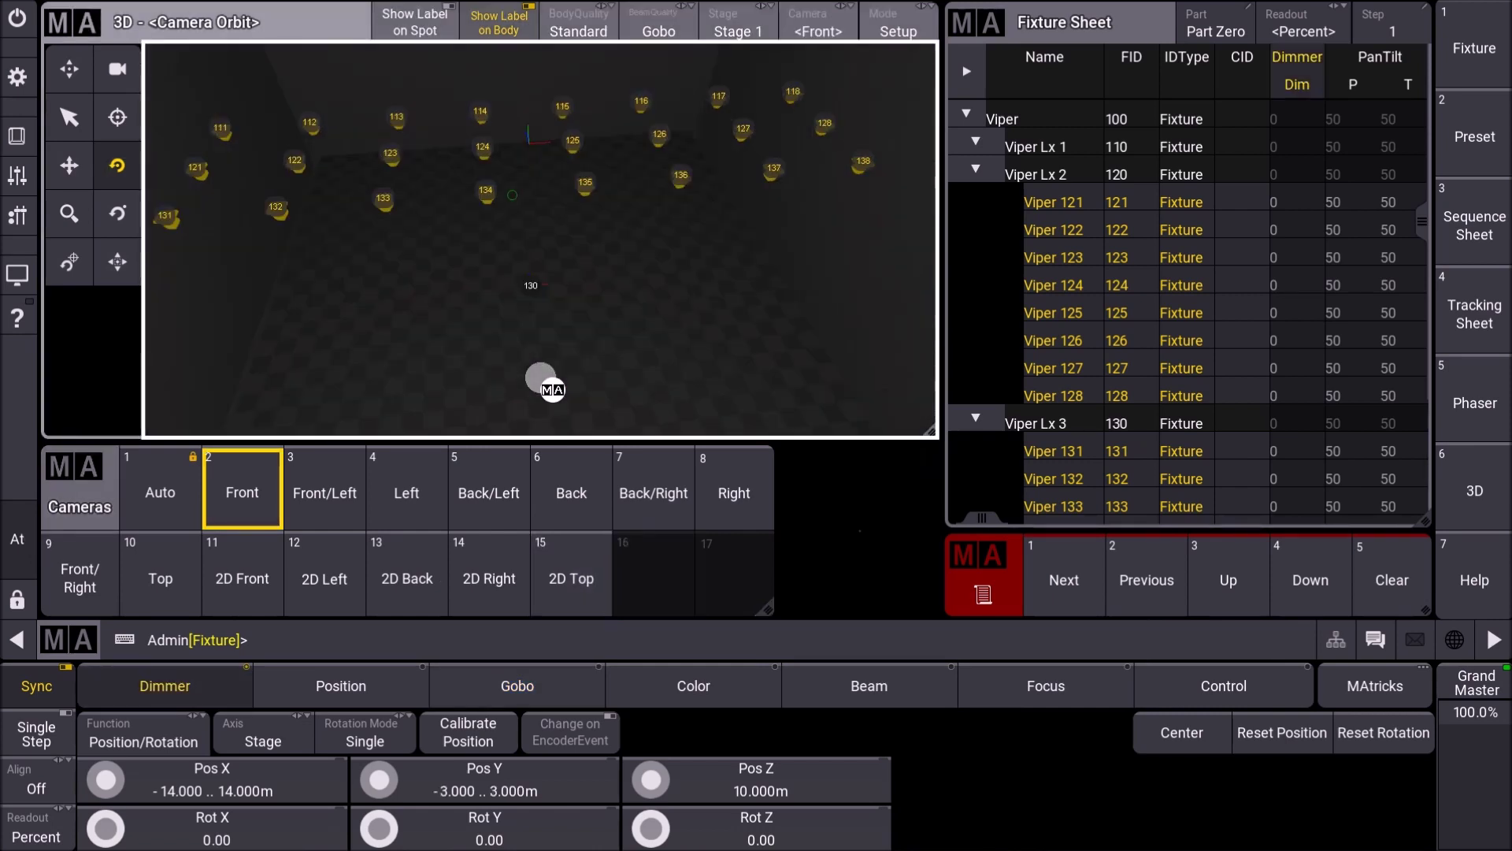
Switch the encoder function back to Arrangement and expand Viper Lx 1 in the Fixture Sheet
left_click_drag(540, 379, 518, 382)
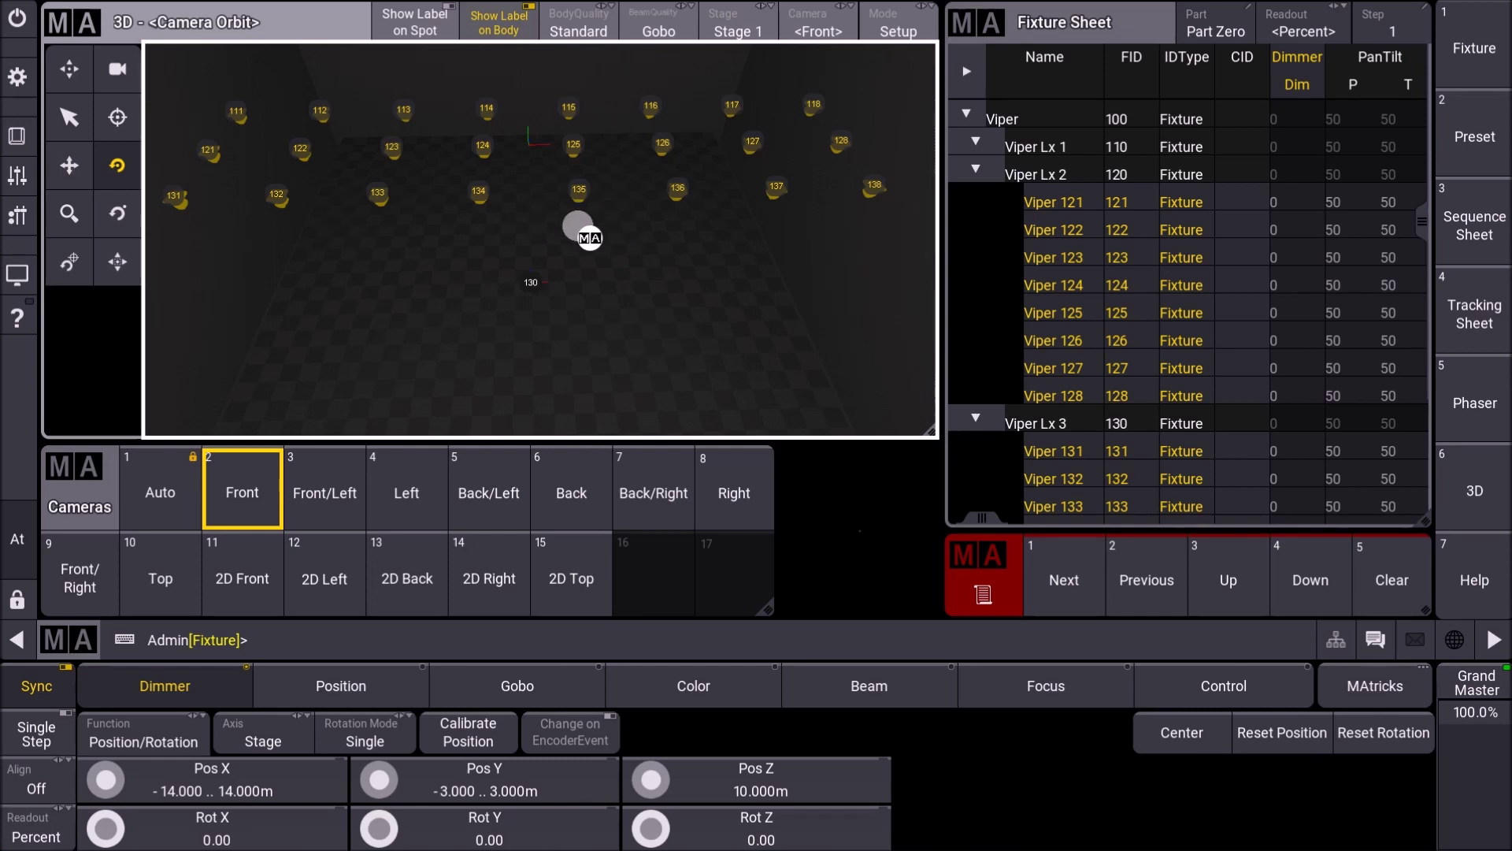
left_click(142, 744)
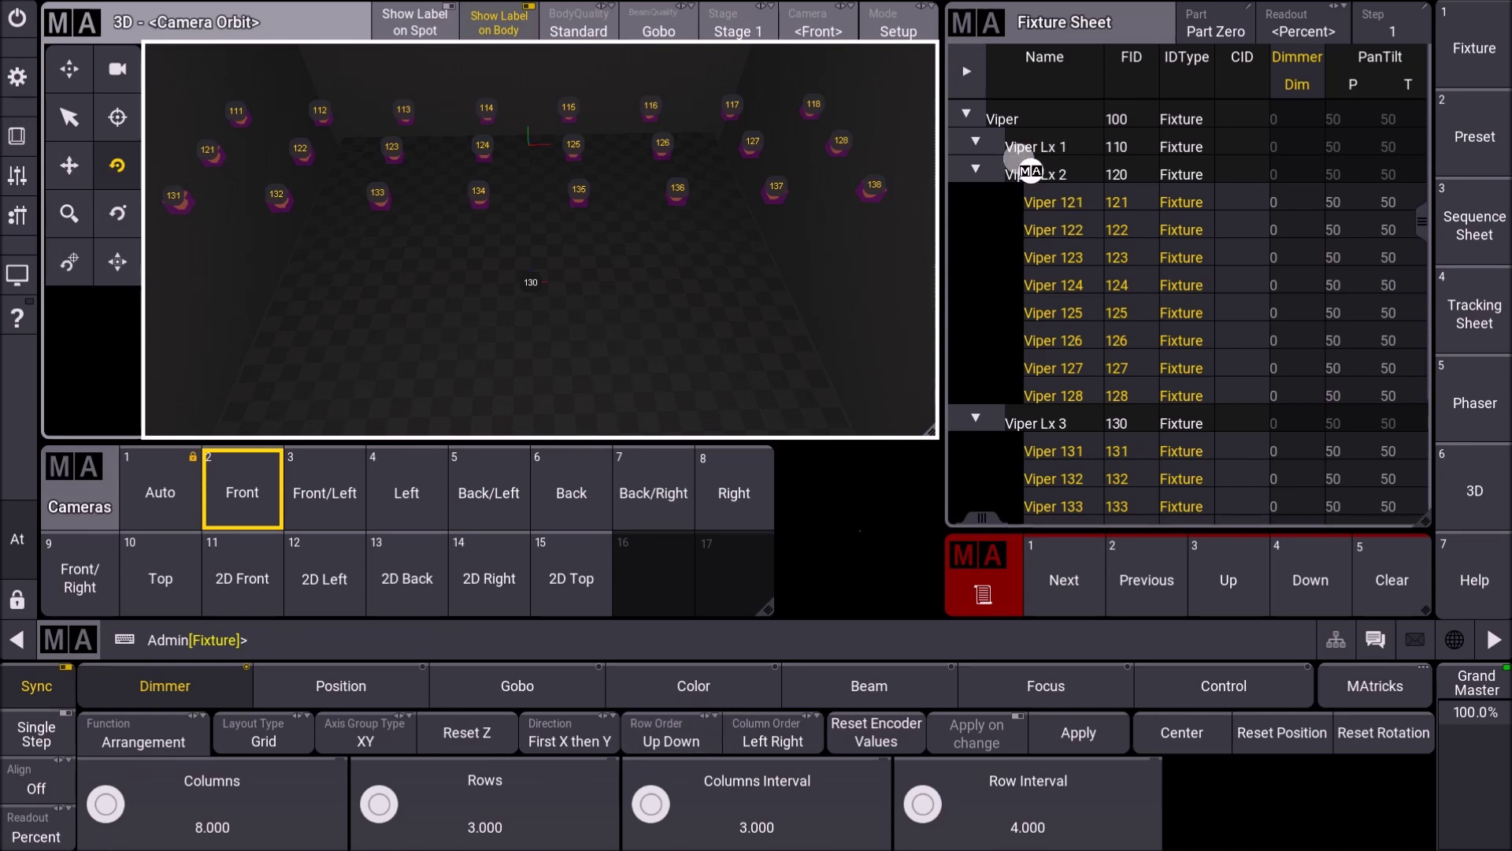
left_click(975, 143)
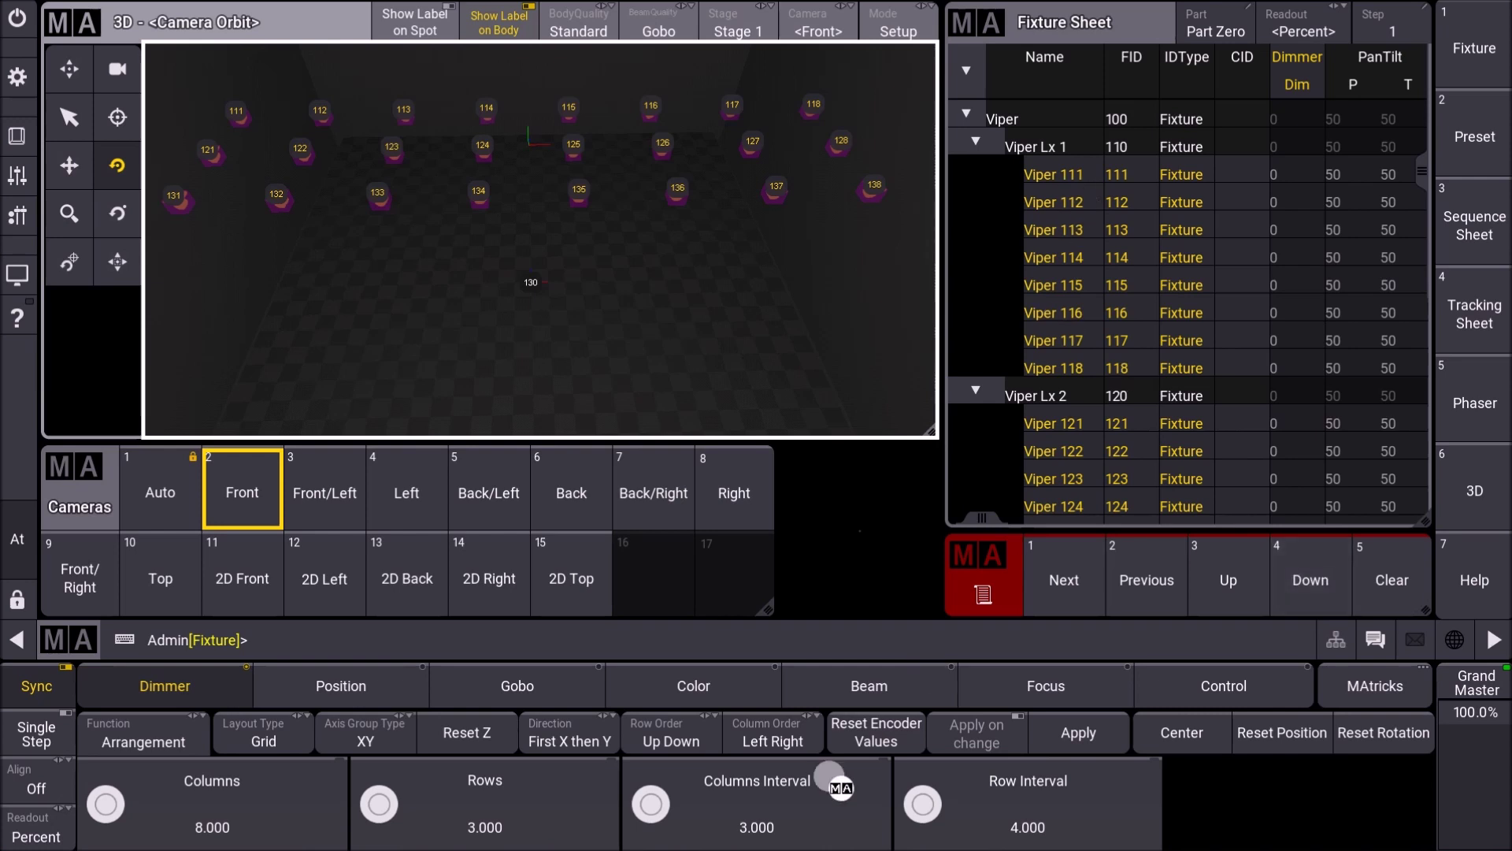
Clear the selection, select grouping fixture Viper 100, and move the selection down two levels to the individual Vipers with the Down macro
left_click(1391, 595)
left_click(1027, 118)
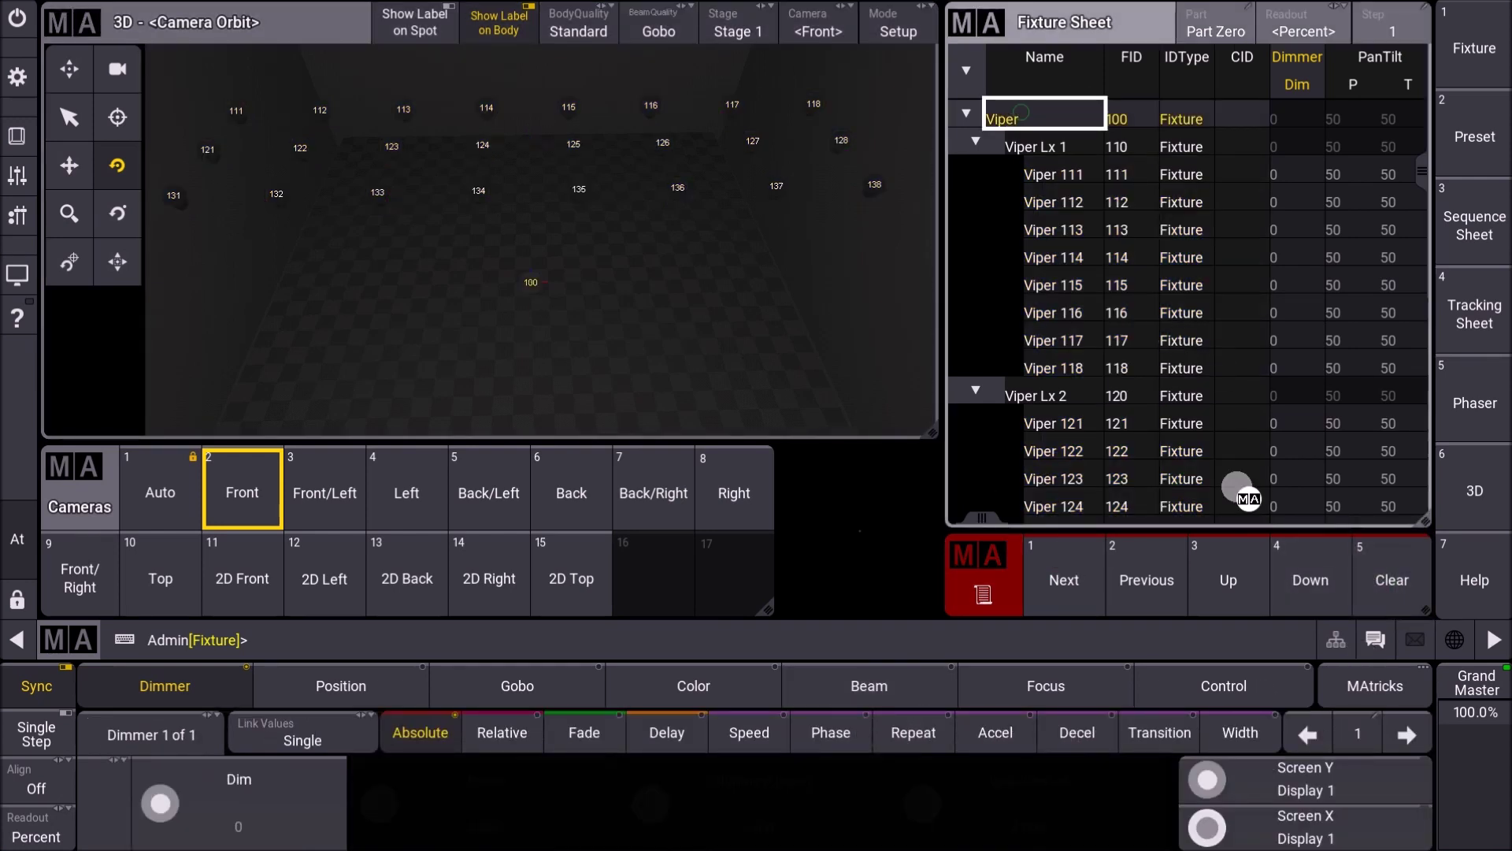
left_click(1301, 583)
left_click(1301, 583)
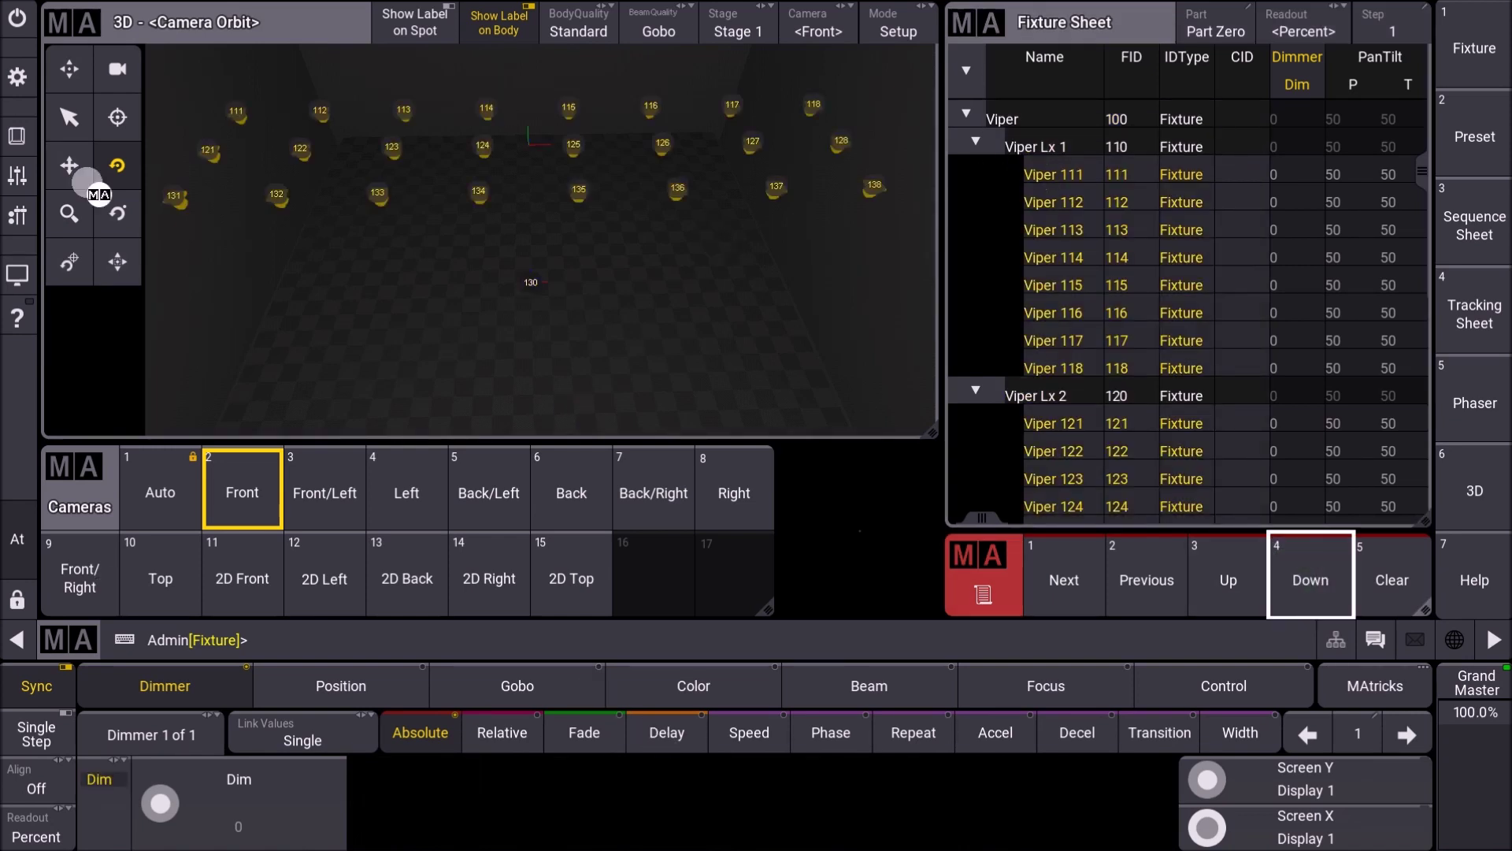
Change the grid's Row Order to Down Up and apply the arrangement to the selected Vipers
left_click(222, 39)
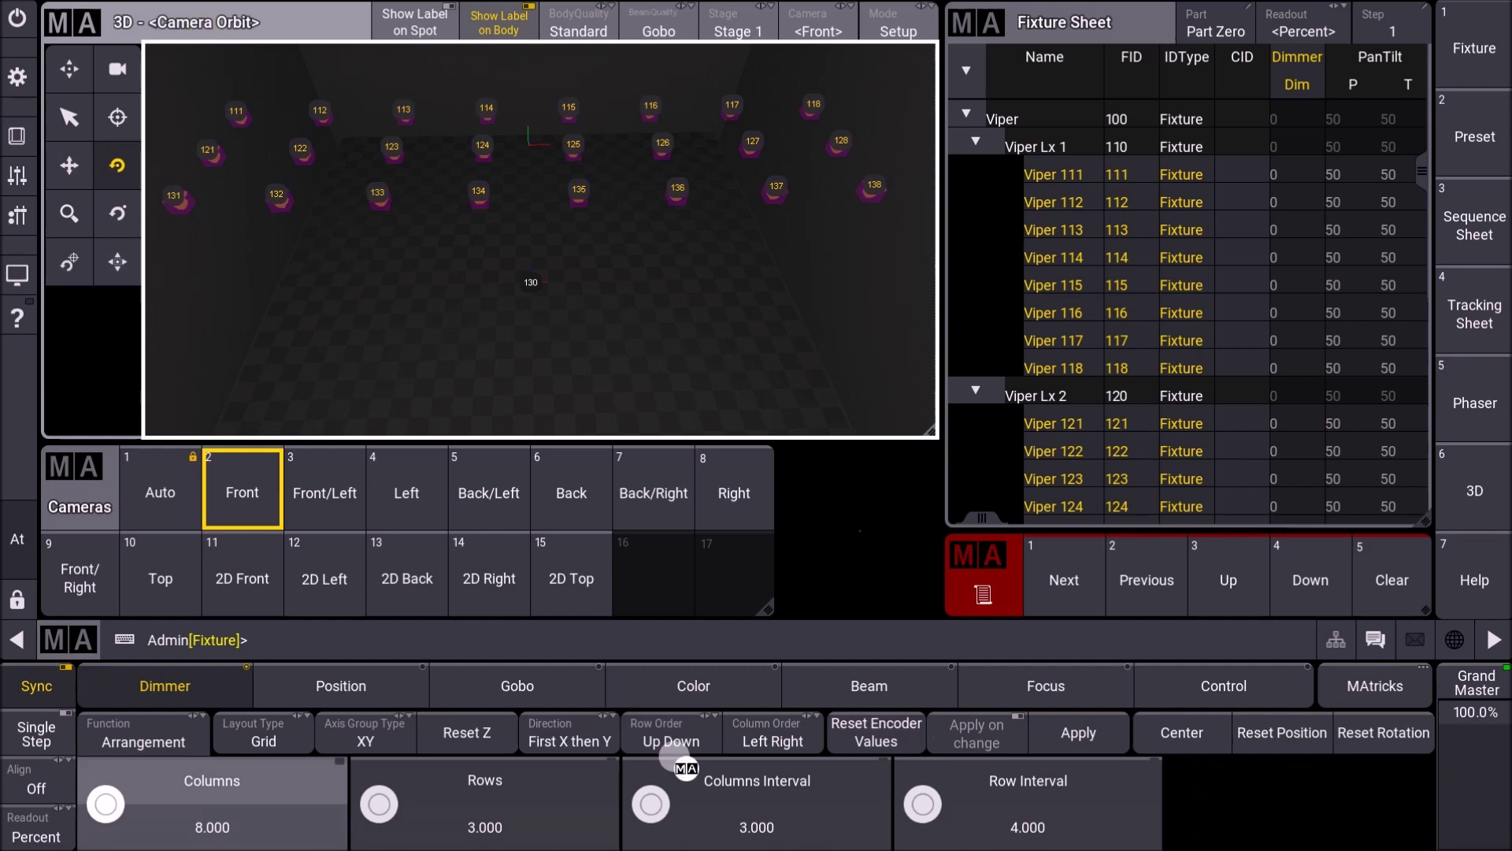
left_click(682, 742)
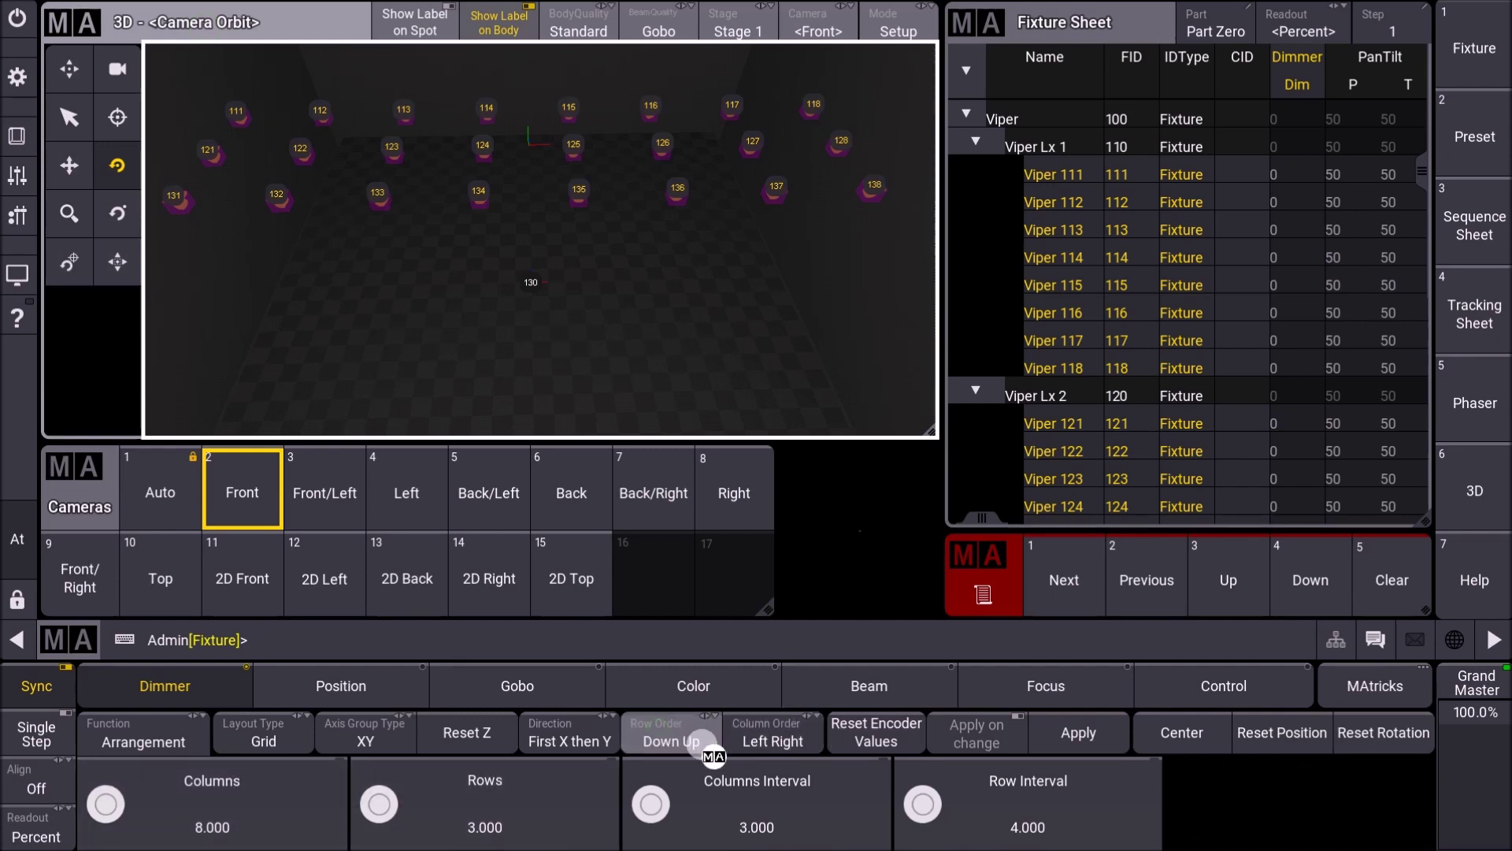
left_click(1089, 737)
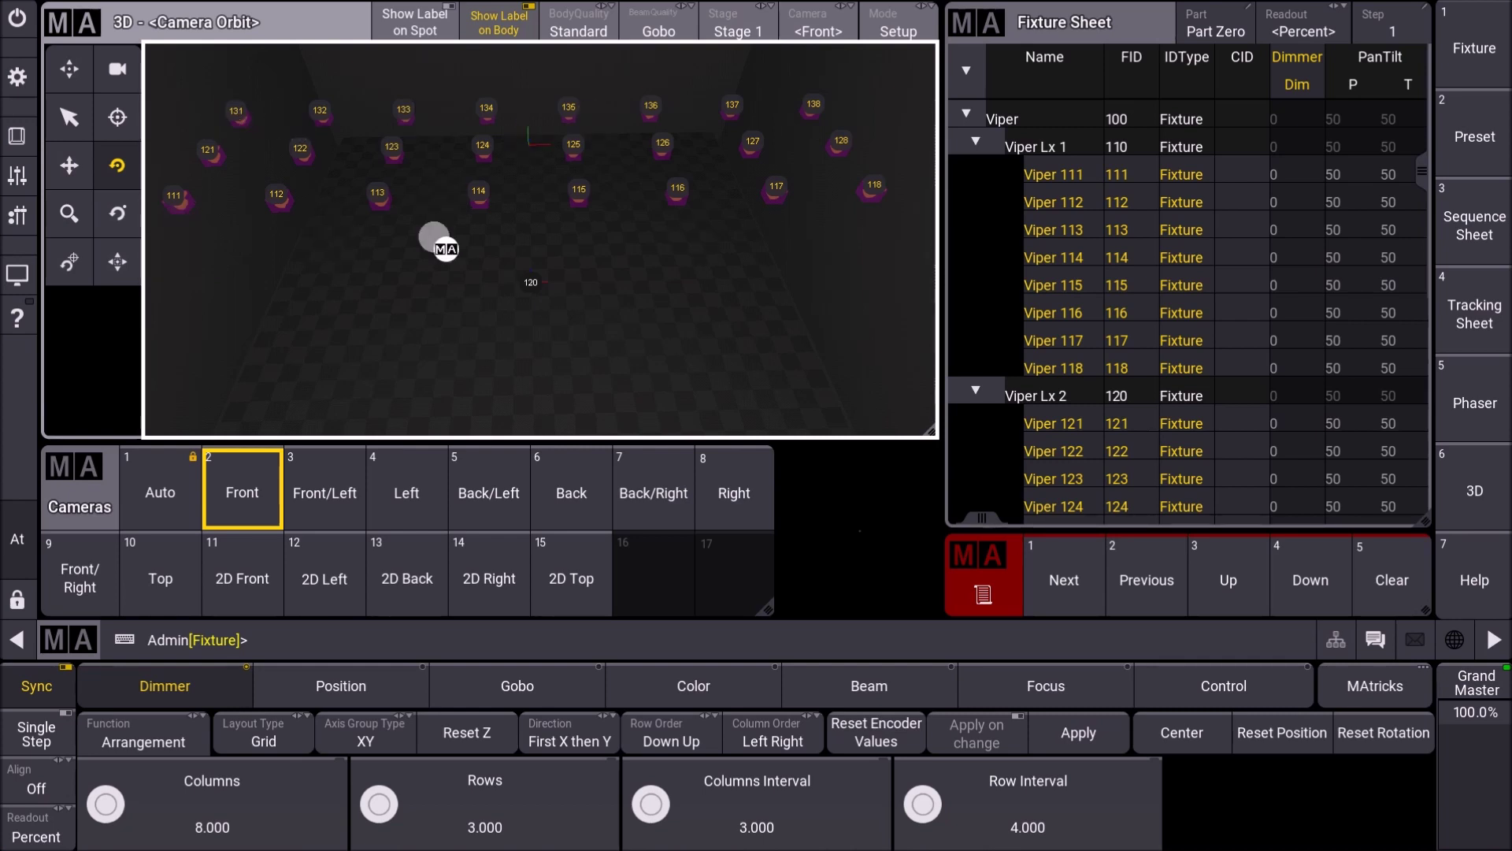
Change the grid's Row Order to Up Down and apply the arrangement to the selected Vipers
left_click(671, 736)
left_click(1071, 736)
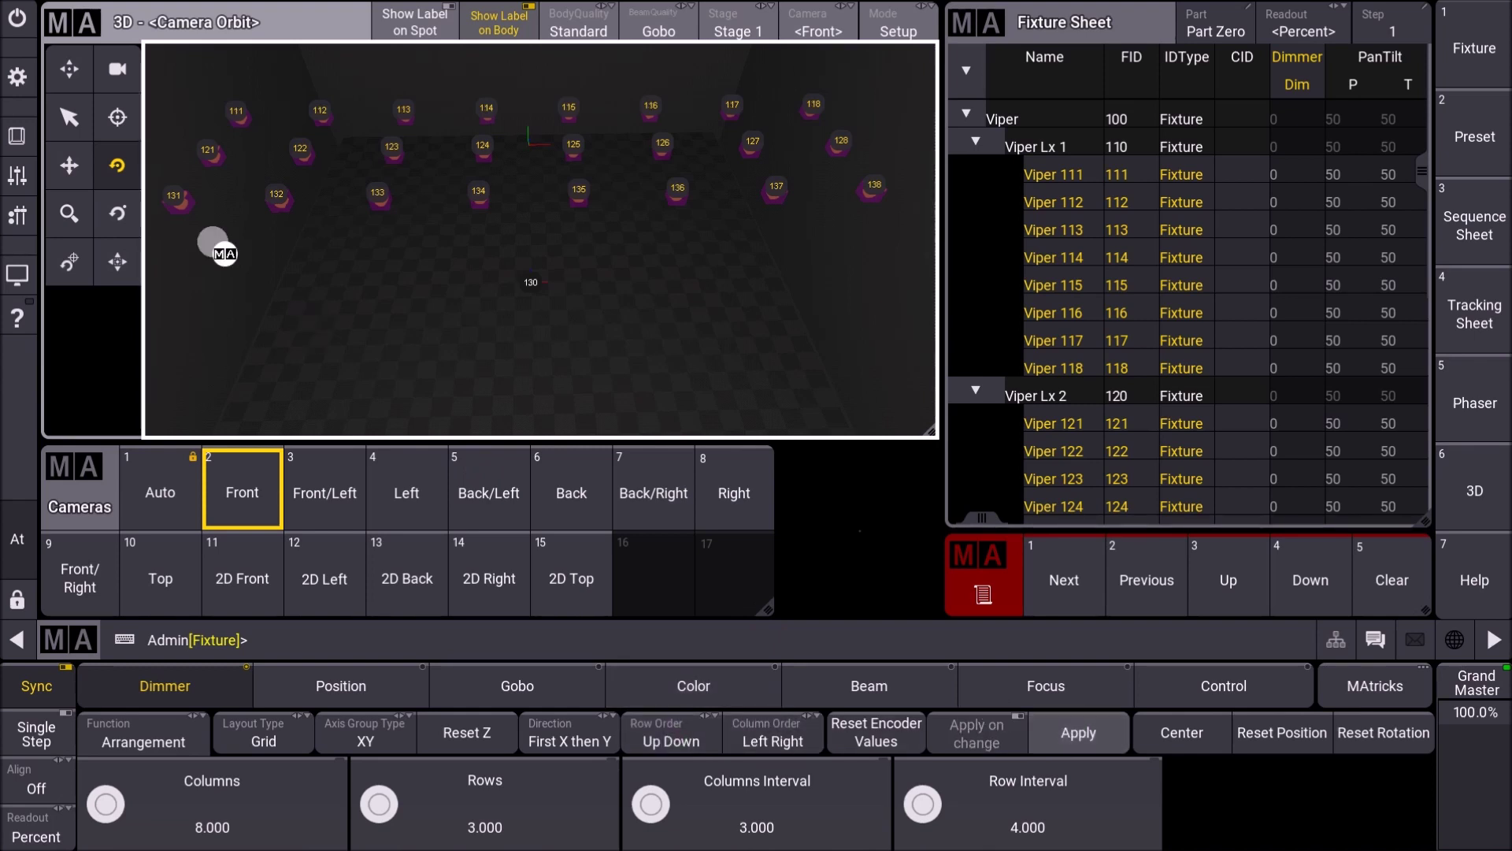
Clear the selection and collapse Viper Lx 1, Viper Lx 2 and Viper Lx 3 in the Fixture Sheet
left_click(1386, 583)
left_click(976, 390)
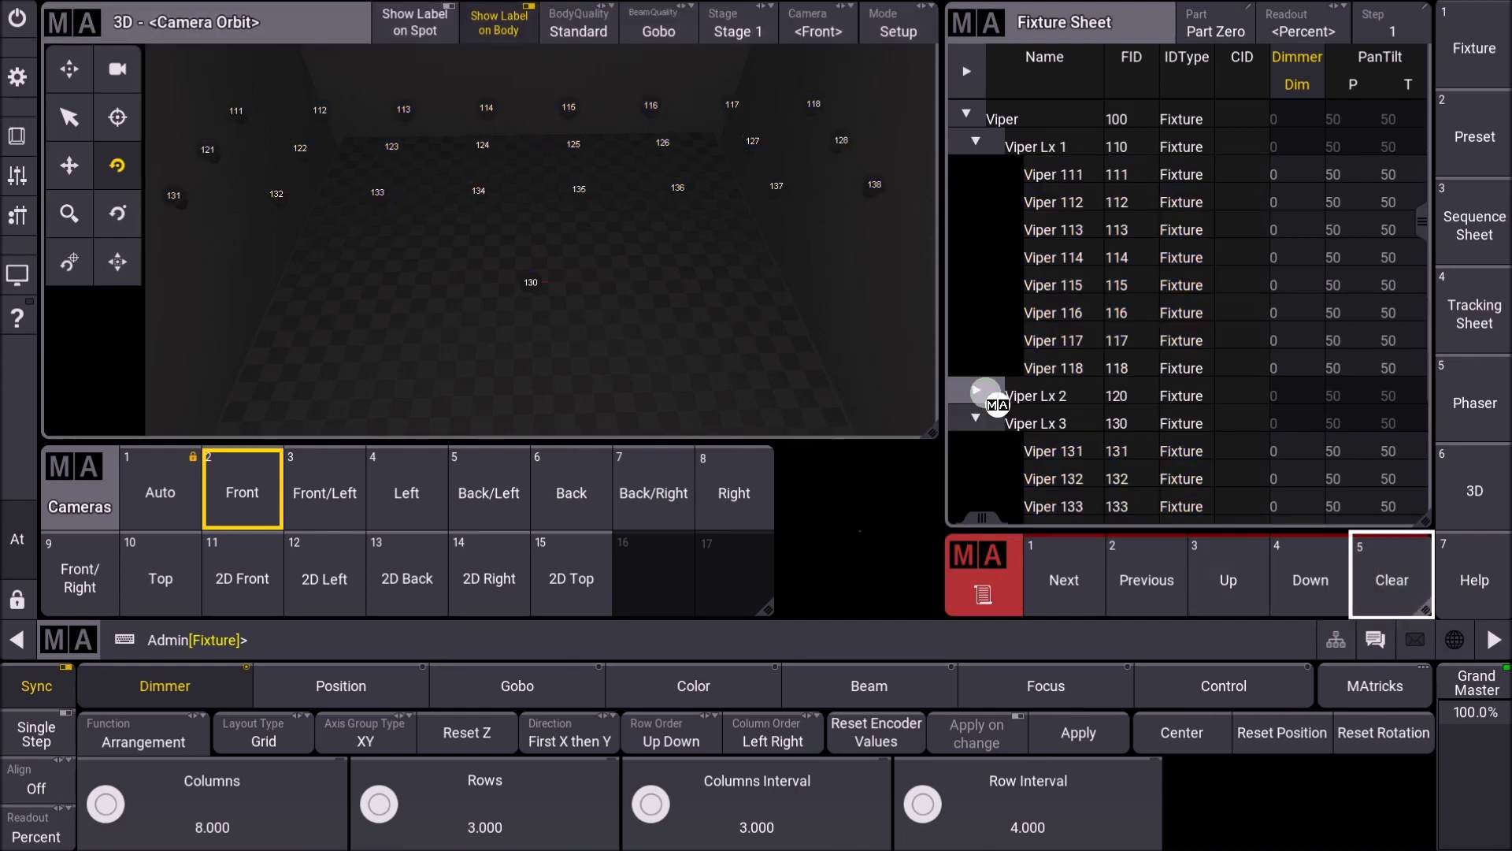
left_click(977, 145)
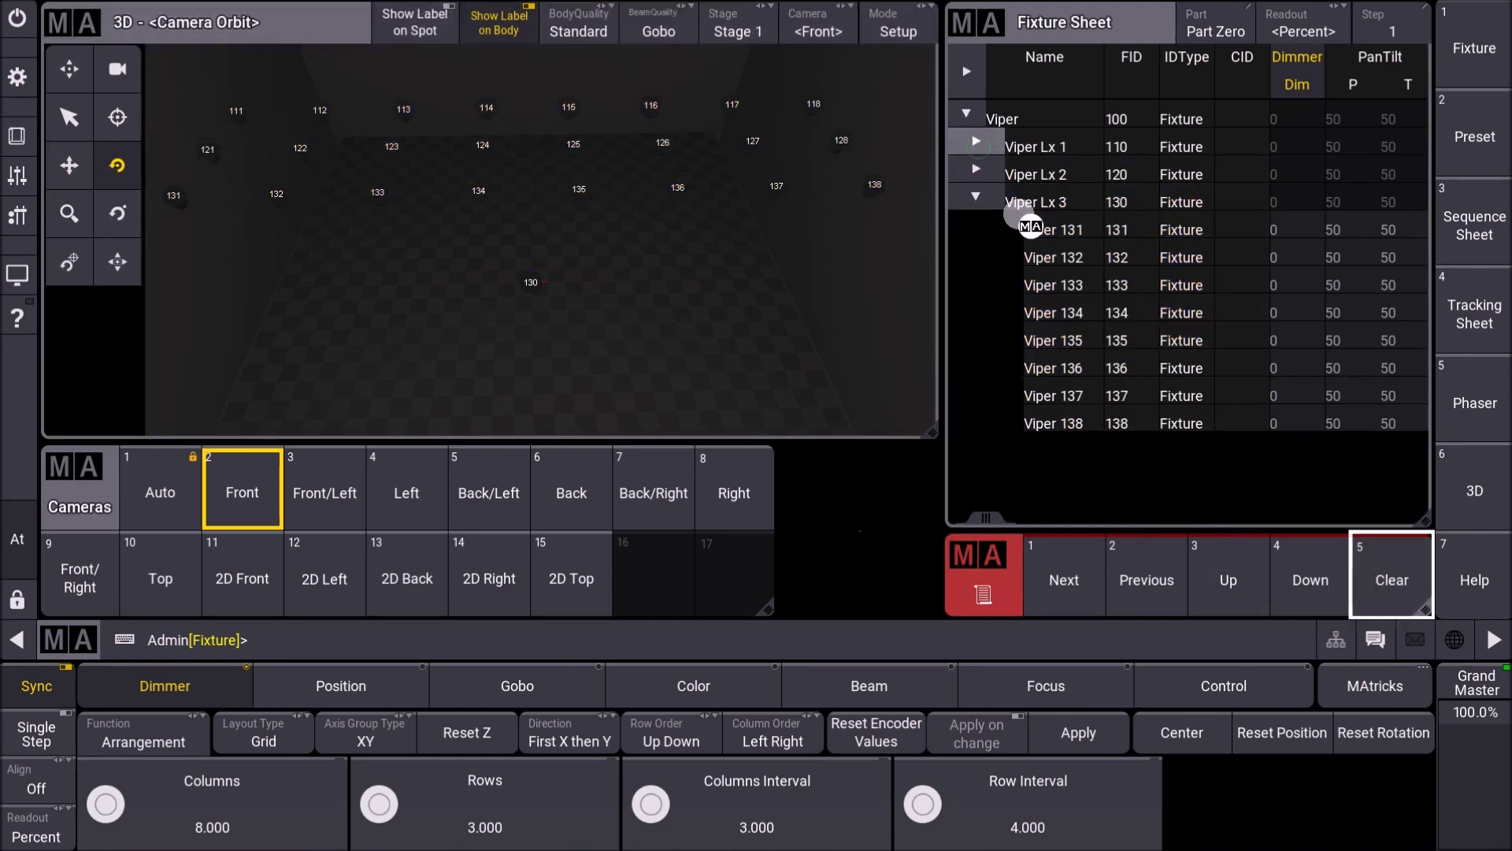
left_click(976, 196)
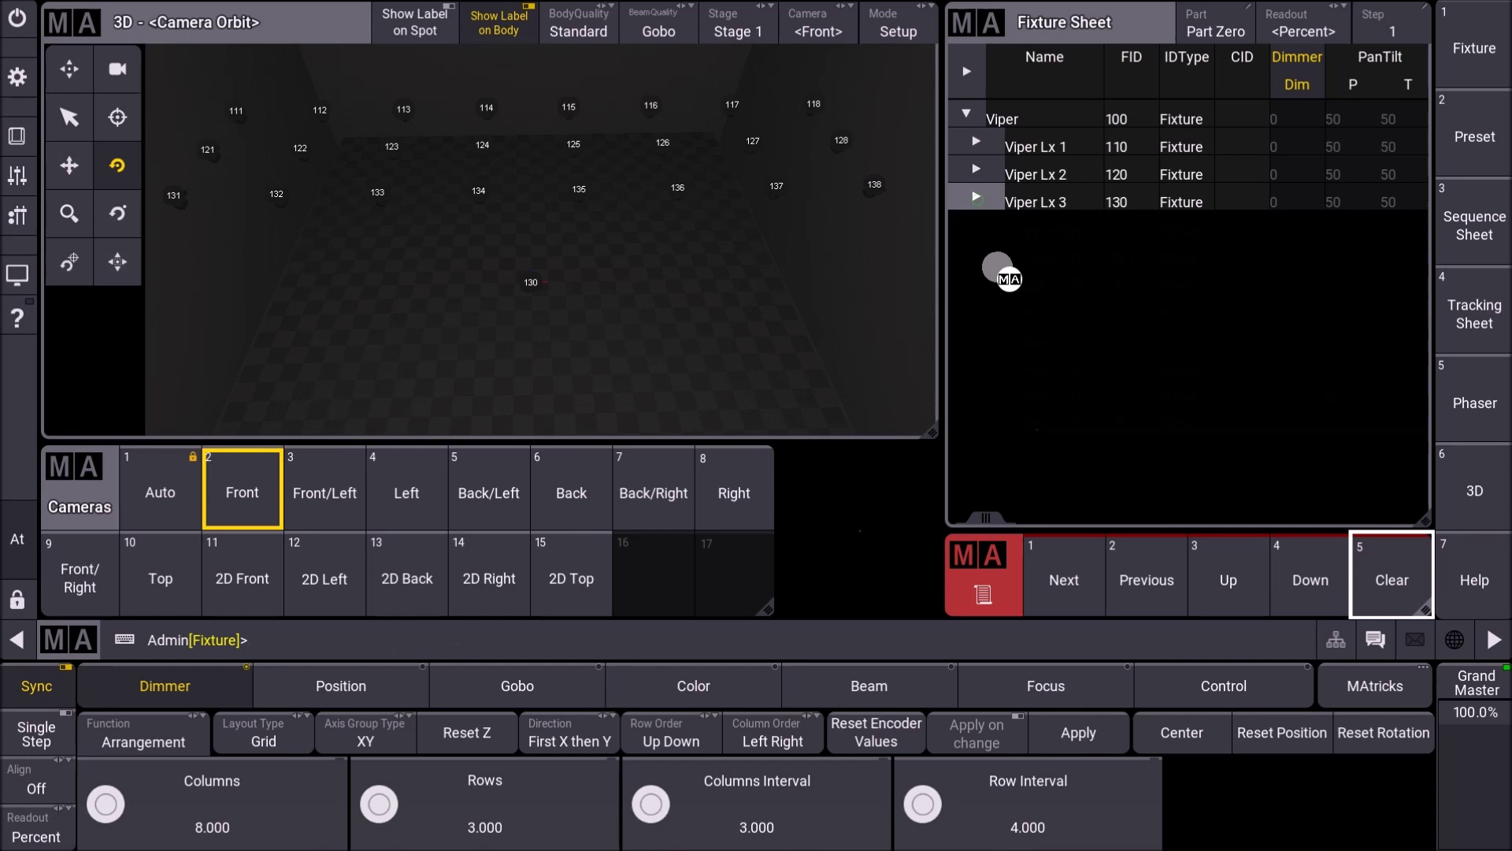
Select the grouping fixtures in reverse order from Viper Lx 3 to Viper Lx 1 and move the selection down to their Vipers
left_click(1039, 201)
left_click_drag(1048, 179, 1046, 145)
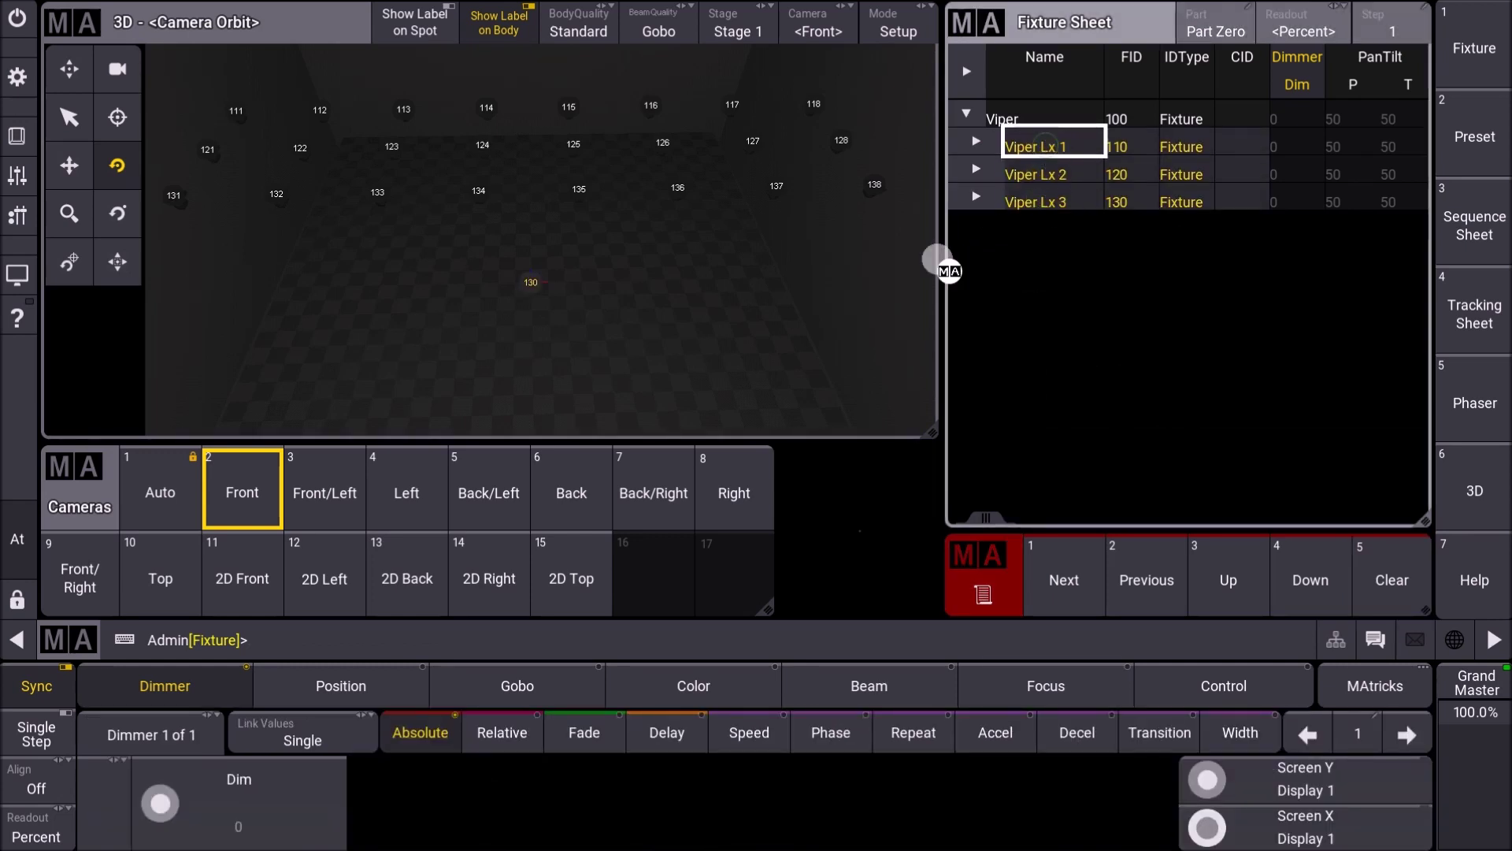
left_click(1321, 579)
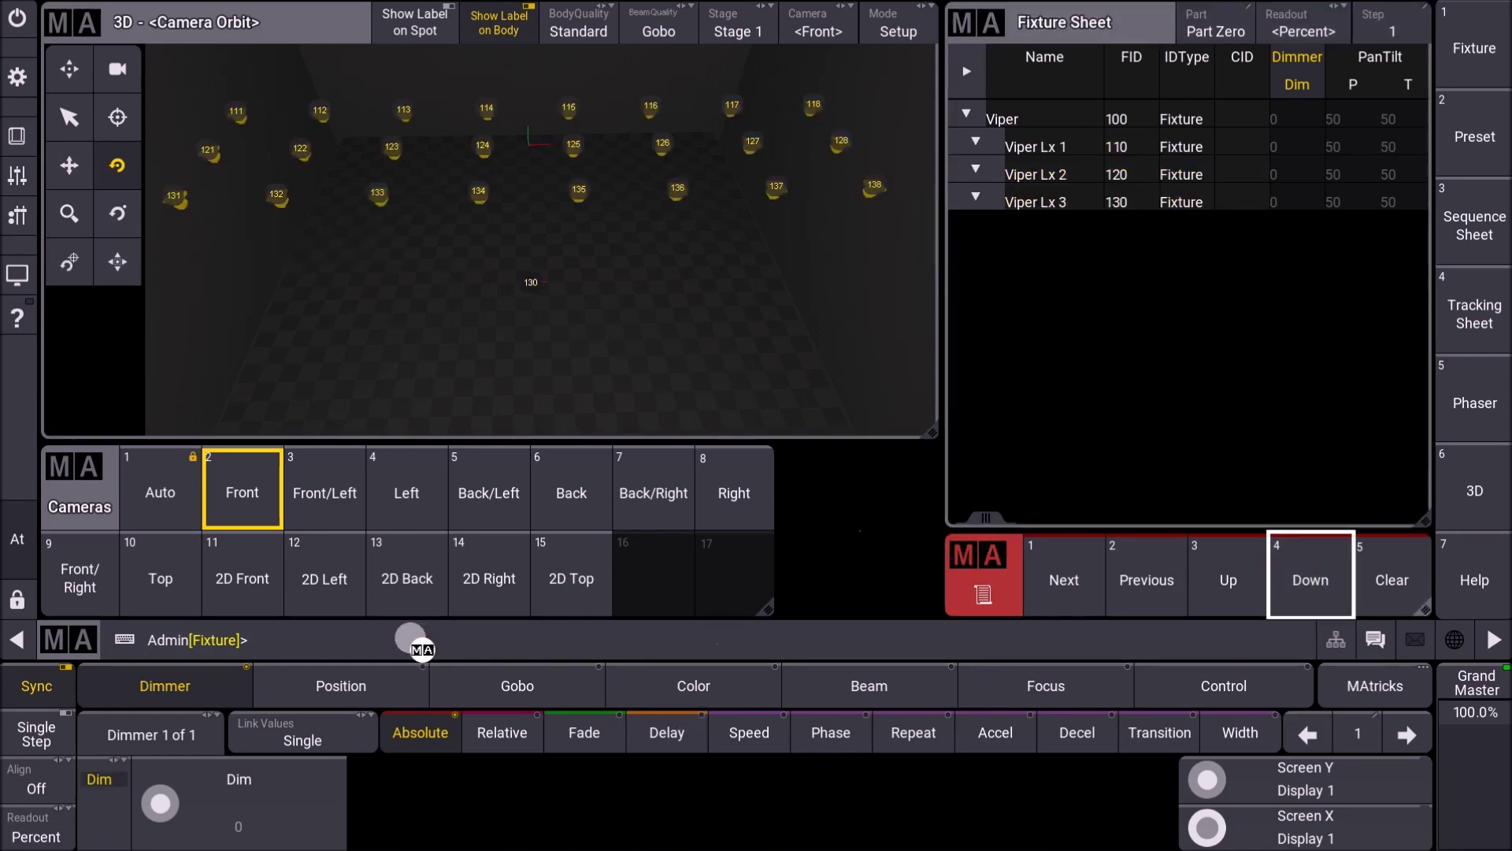
Bring up the Arrangement encoder functions for the 3D window and apply the grid to the reverse-ordered Vipers
left_click(454, 288)
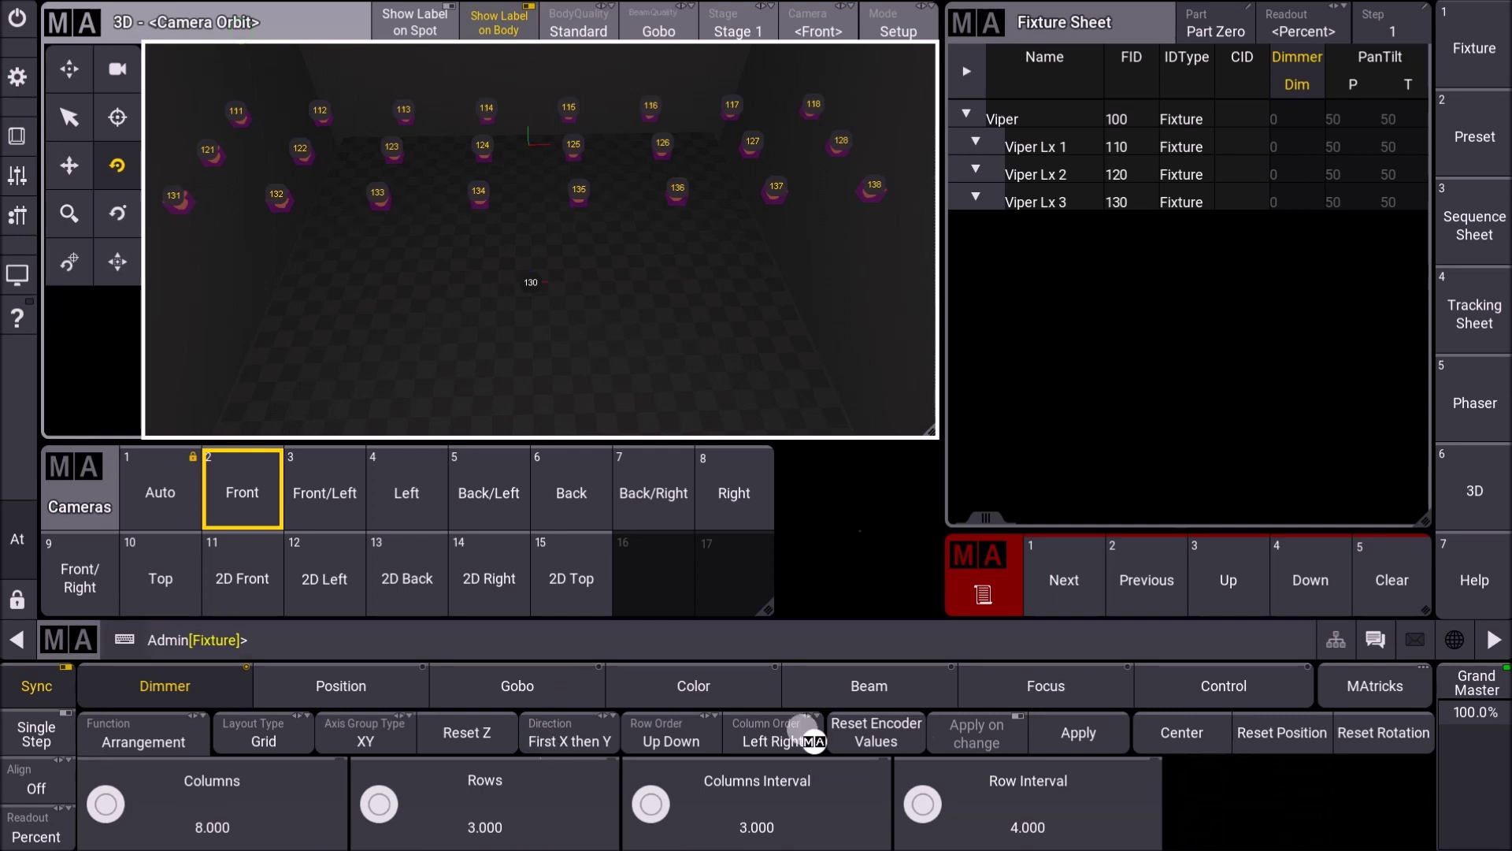
left_click(1071, 740)
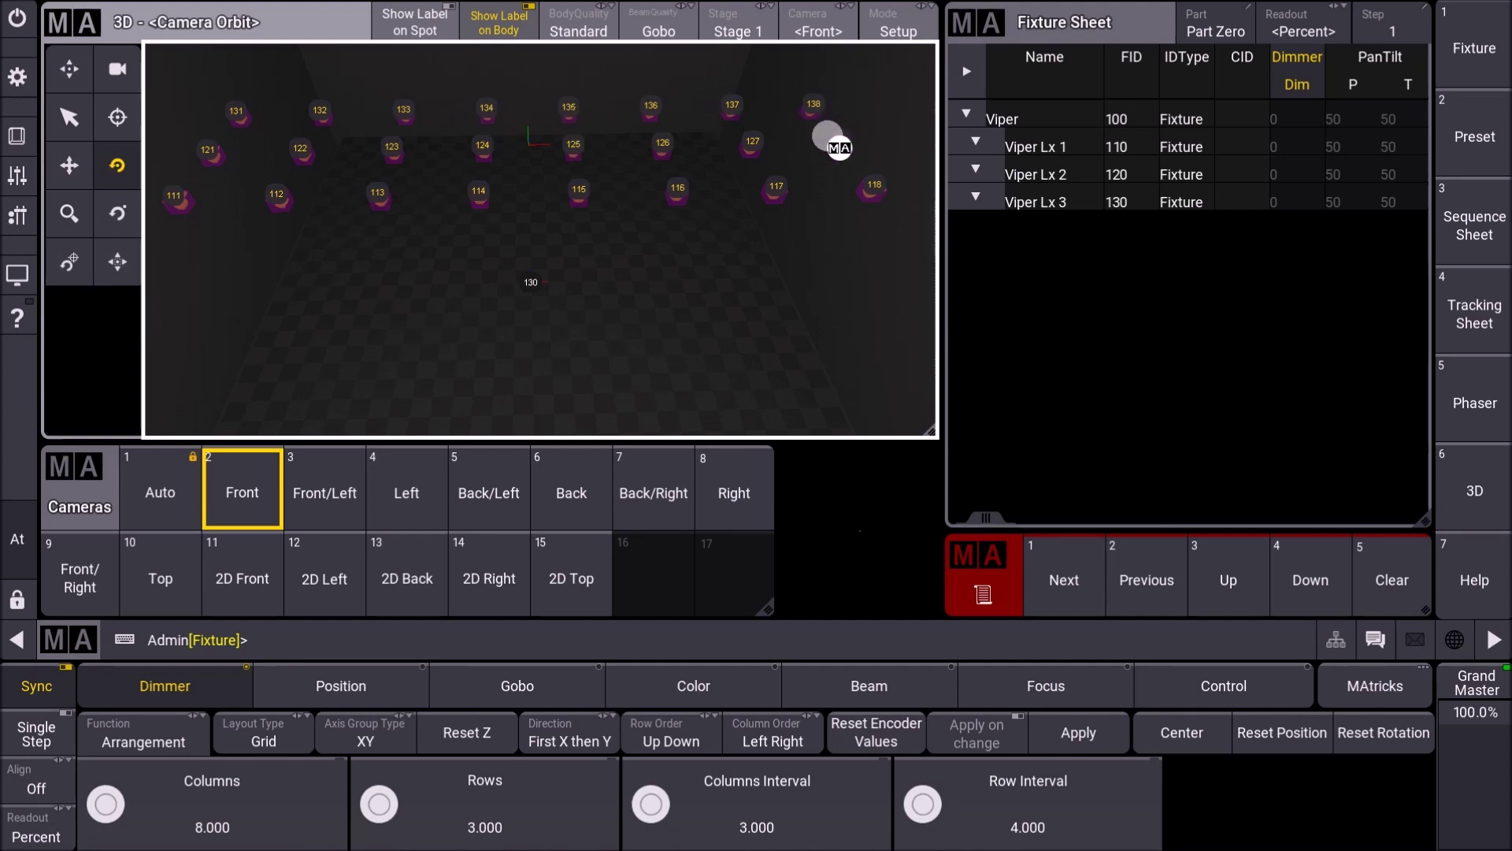
left_click(1076, 733)
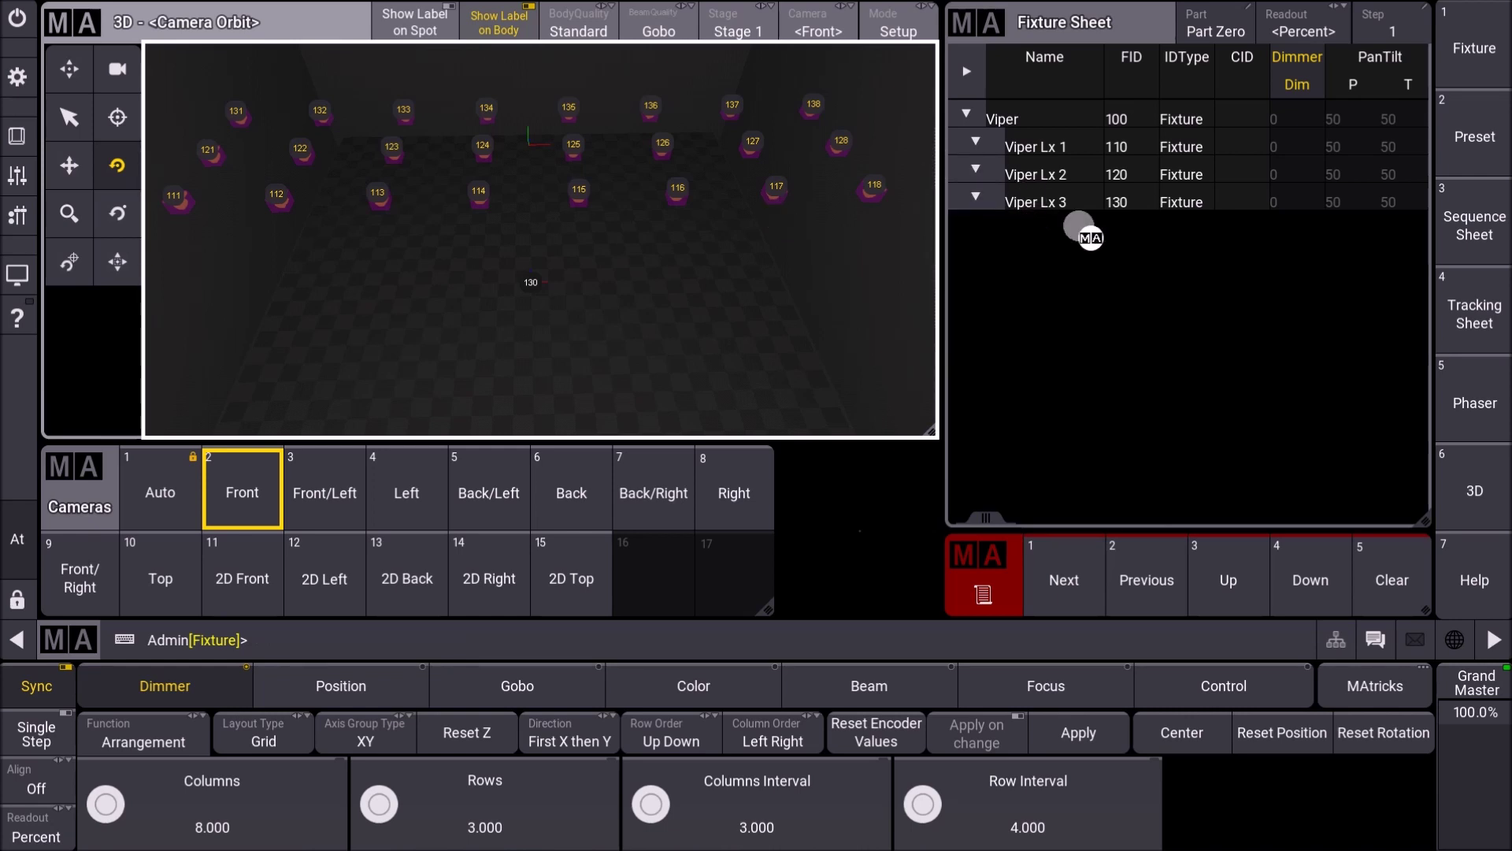
Select only the Vipers of Viper Lx 3 and set their Pos Z to 7 m with the Position/Rotation function
left_click(1392, 579)
left_click(1032, 202)
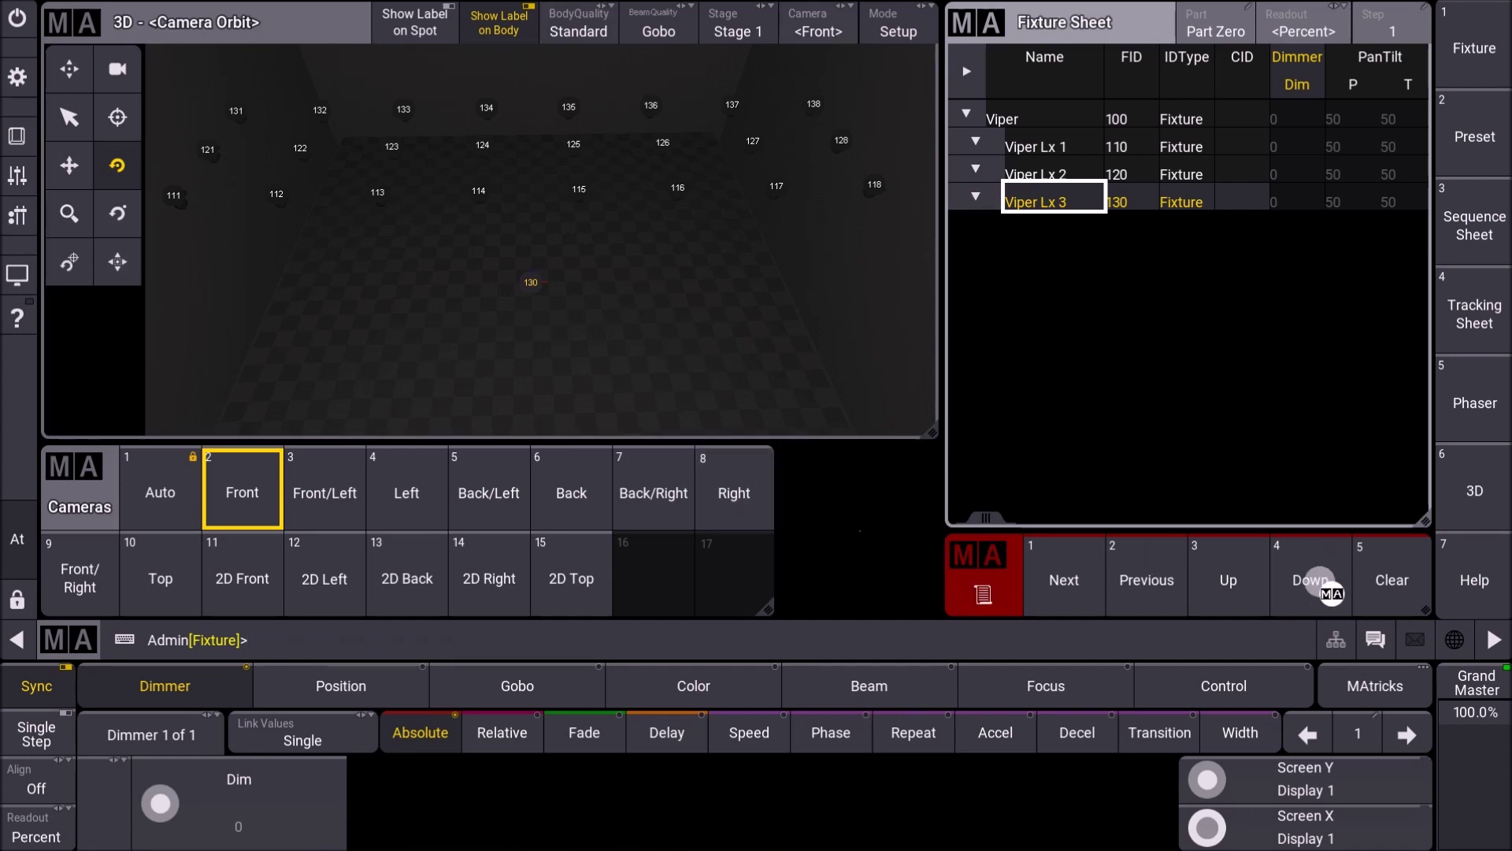
left_click(1323, 581)
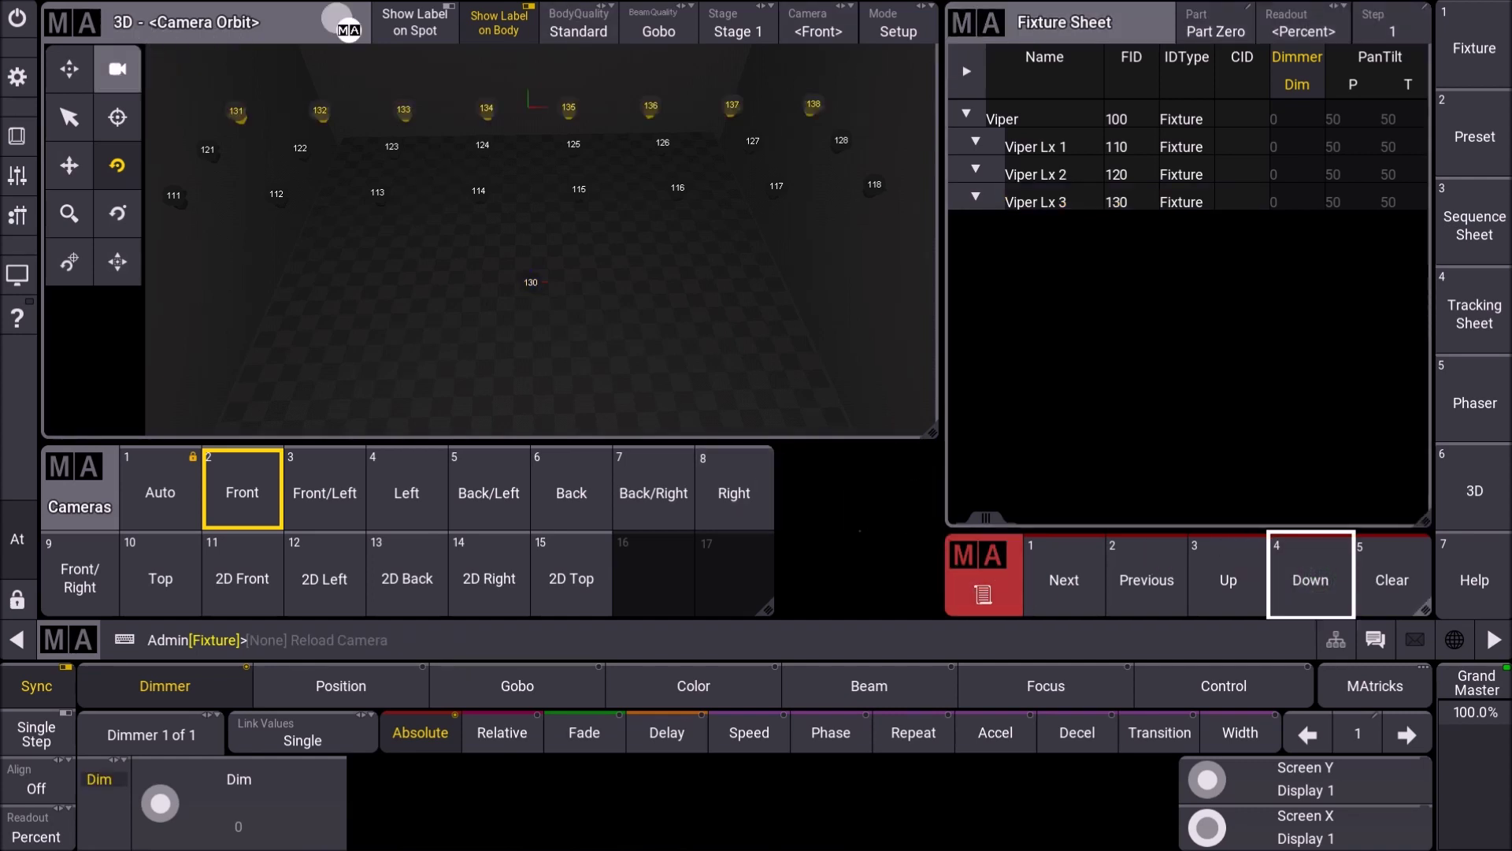
left_click(342, 23)
left_click(143, 734)
left_click(761, 787)
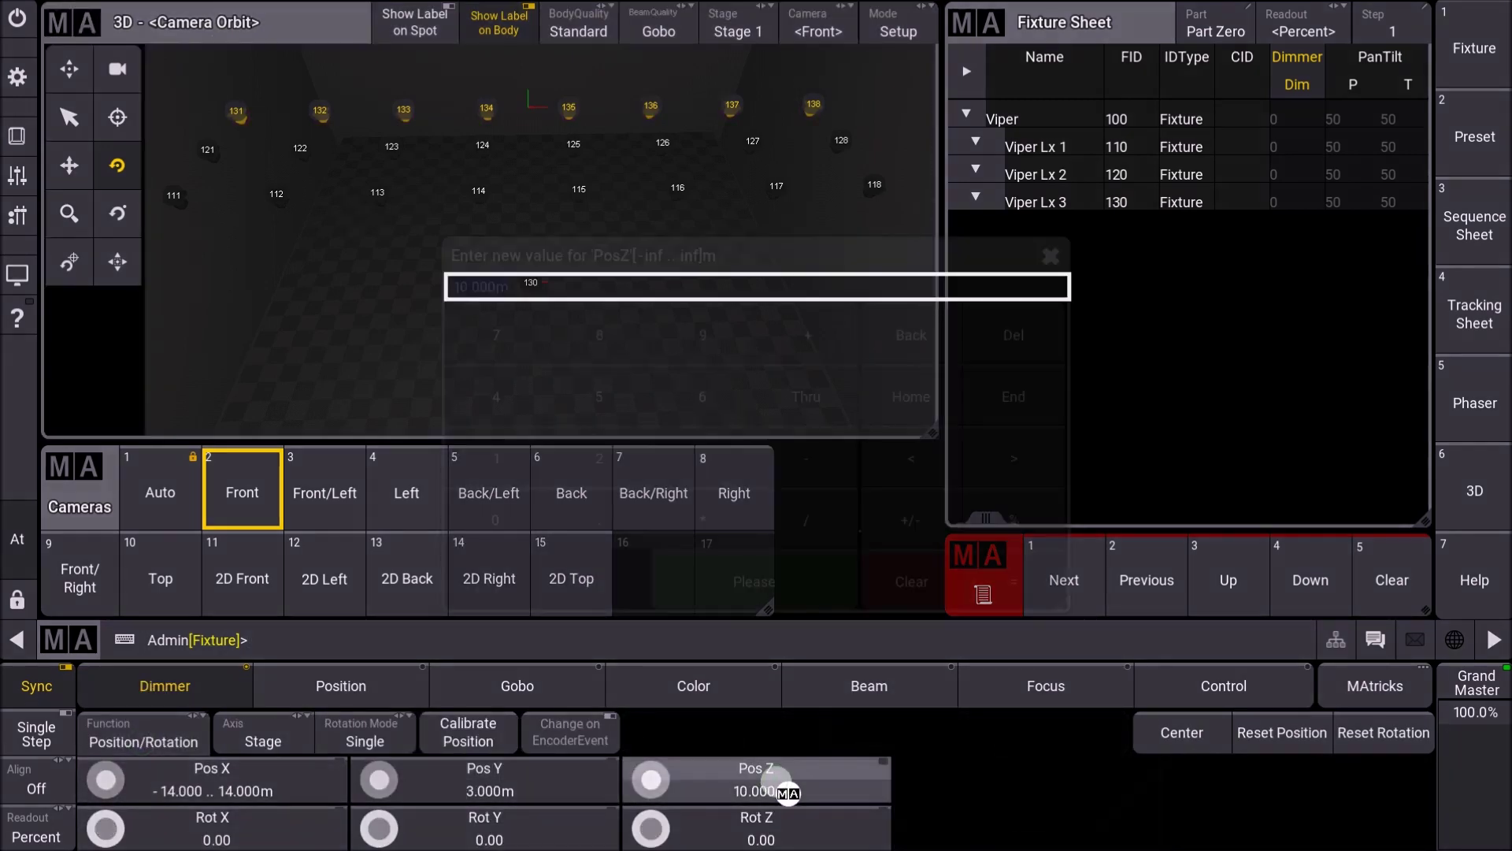
left_click(497, 335)
left_click(769, 583)
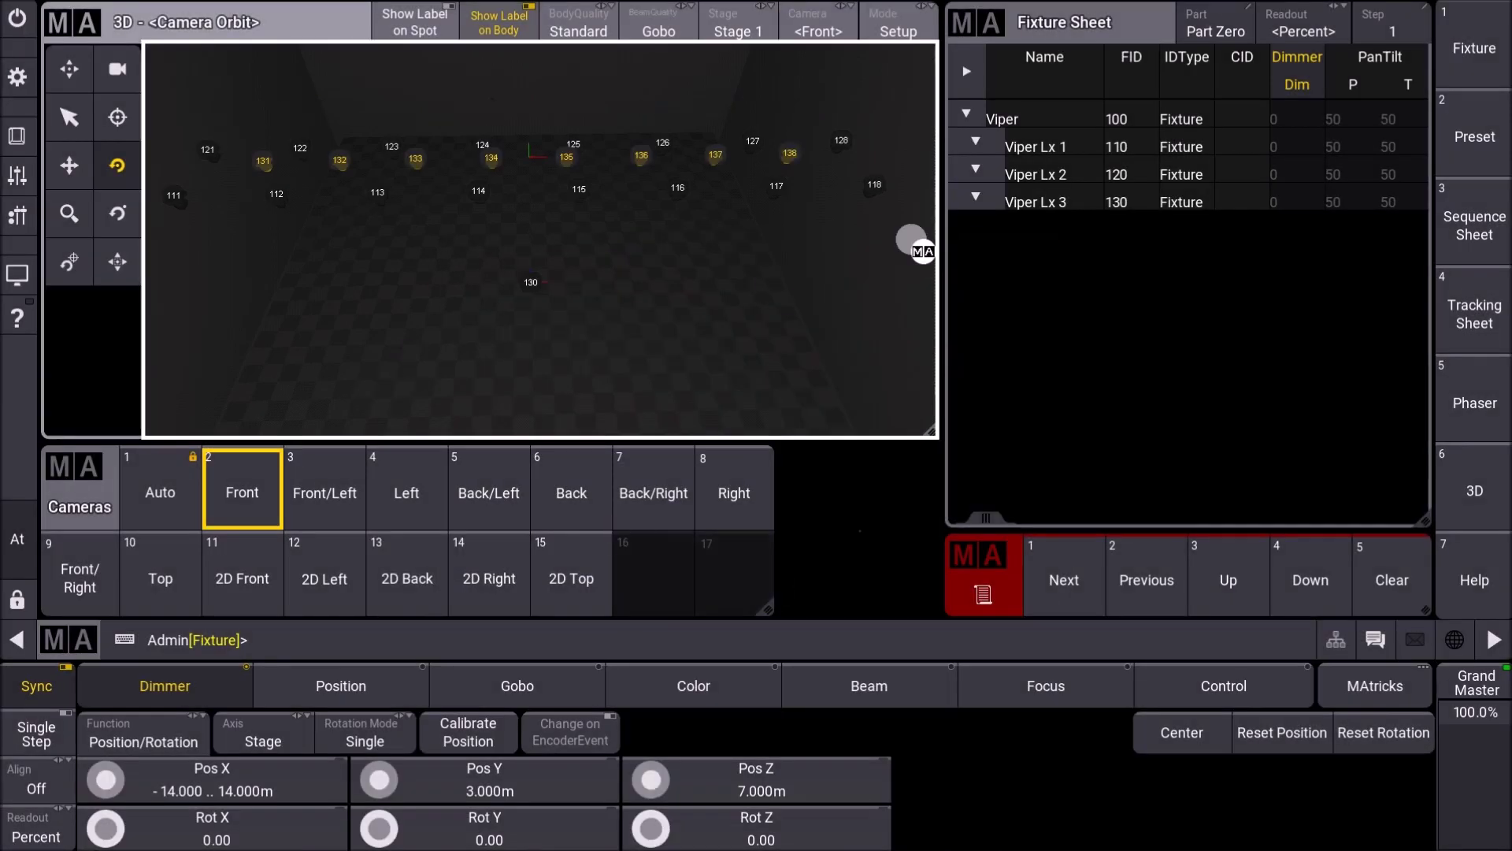
Select only the Vipers of Viper Lx 2 and set their Pos Z to 8.5 m
left_click(1391, 580)
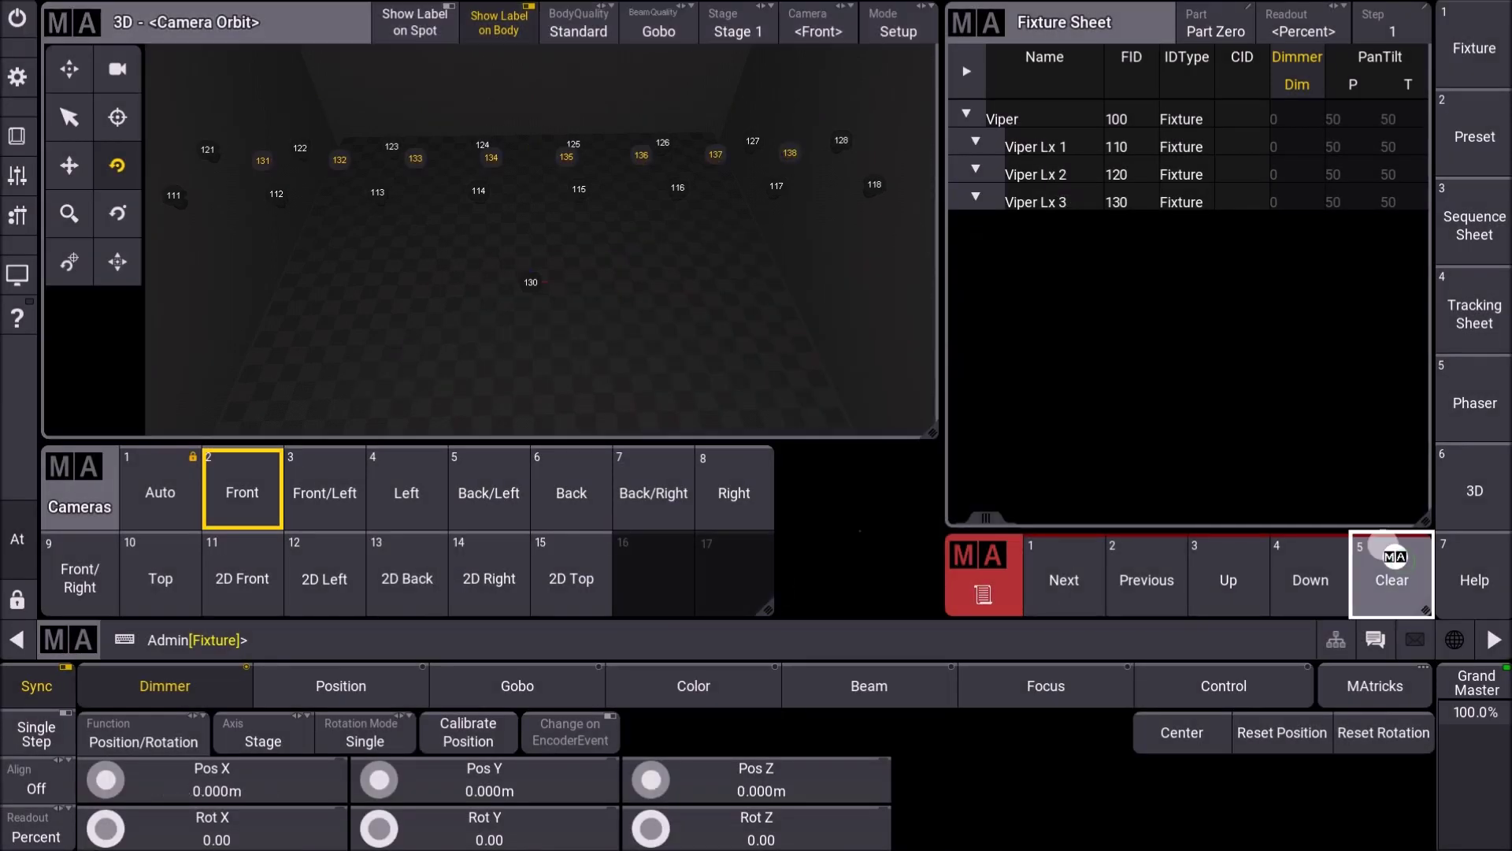
left_click(1028, 175)
left_click(1317, 582)
left_click_drag(524, 338, 666, 694)
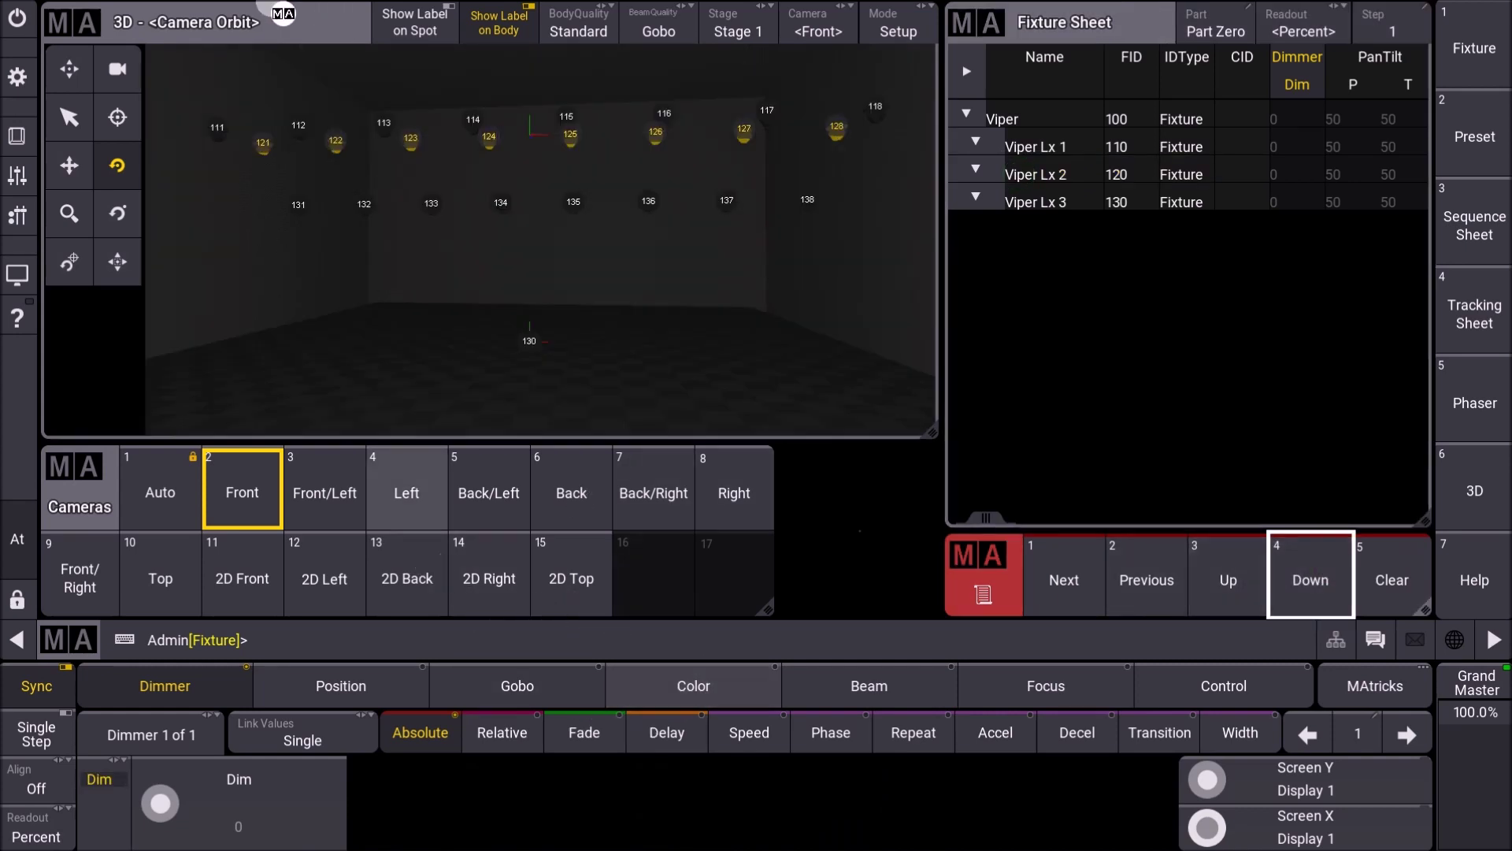
left_click(284, 13)
left_click(733, 776)
left_click(602, 338)
left_click(597, 512)
left_click(579, 386)
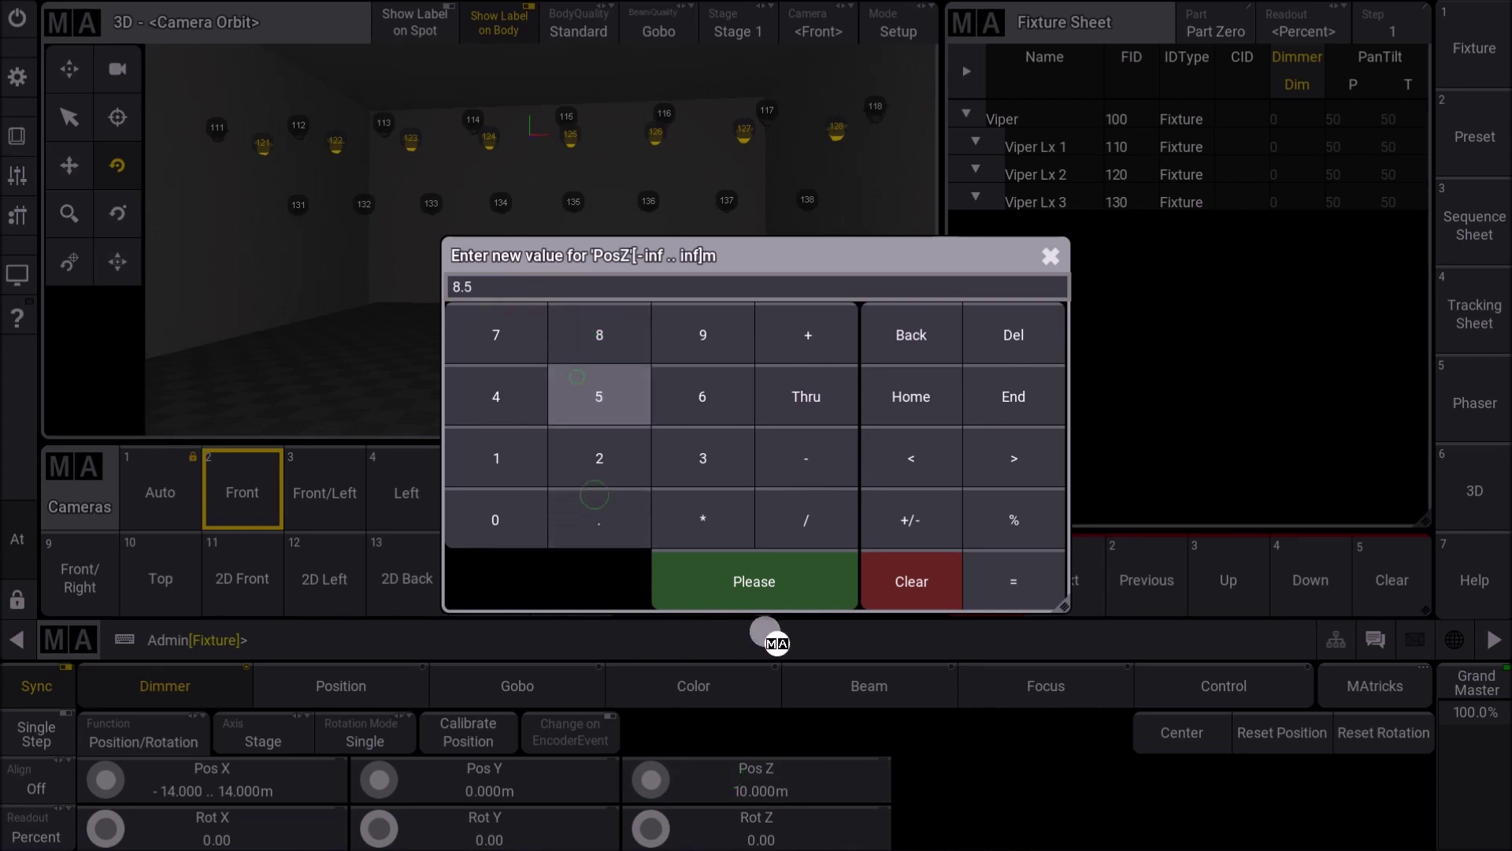
left_click(758, 586)
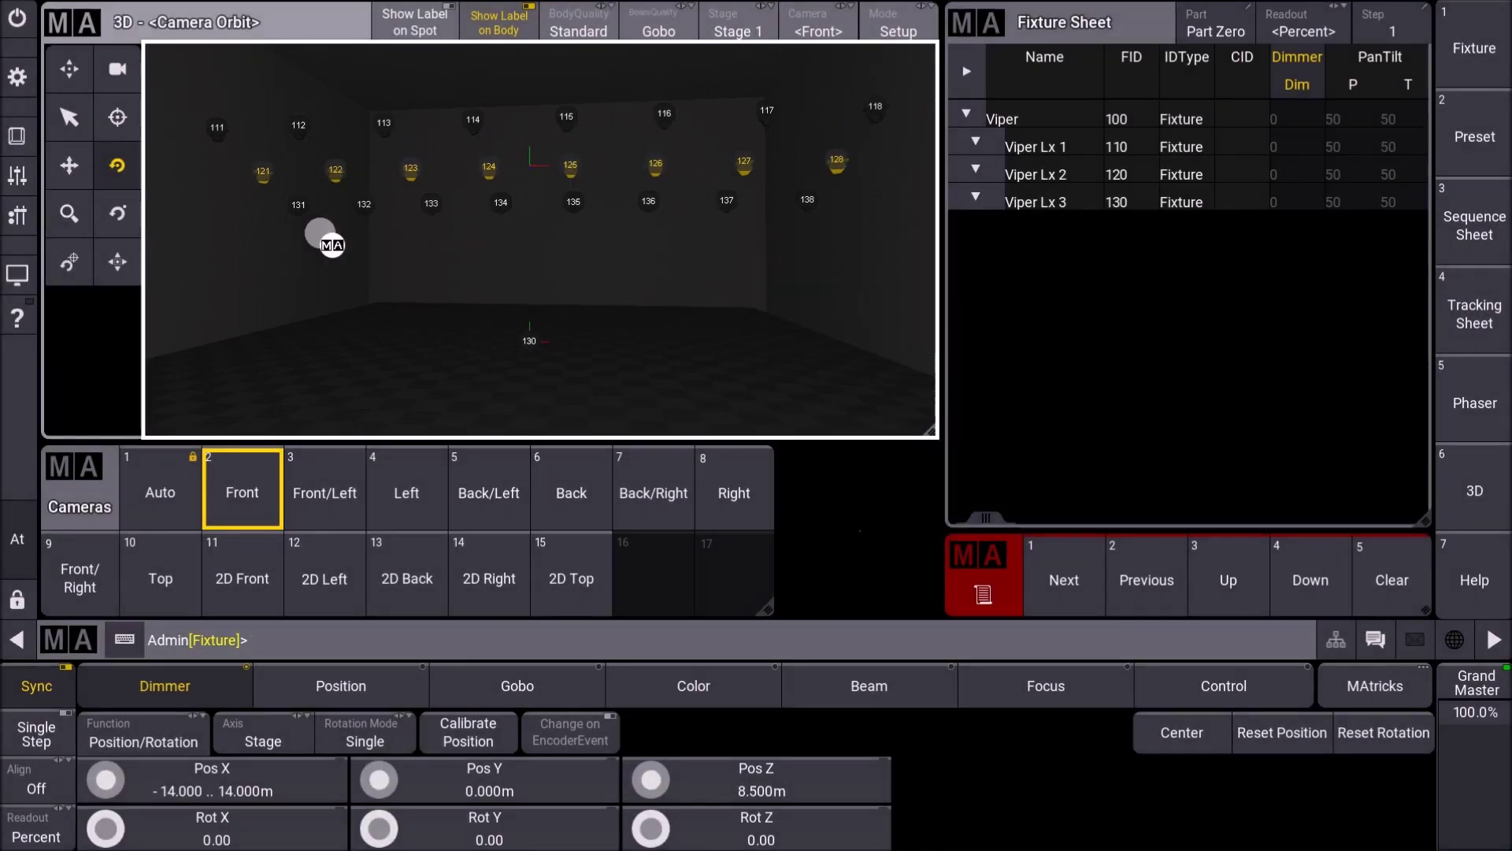
Switch the 3D window's mode from Setup to Standard and clear the fixture selection
left_click_drag(405, 257, 438, 261)
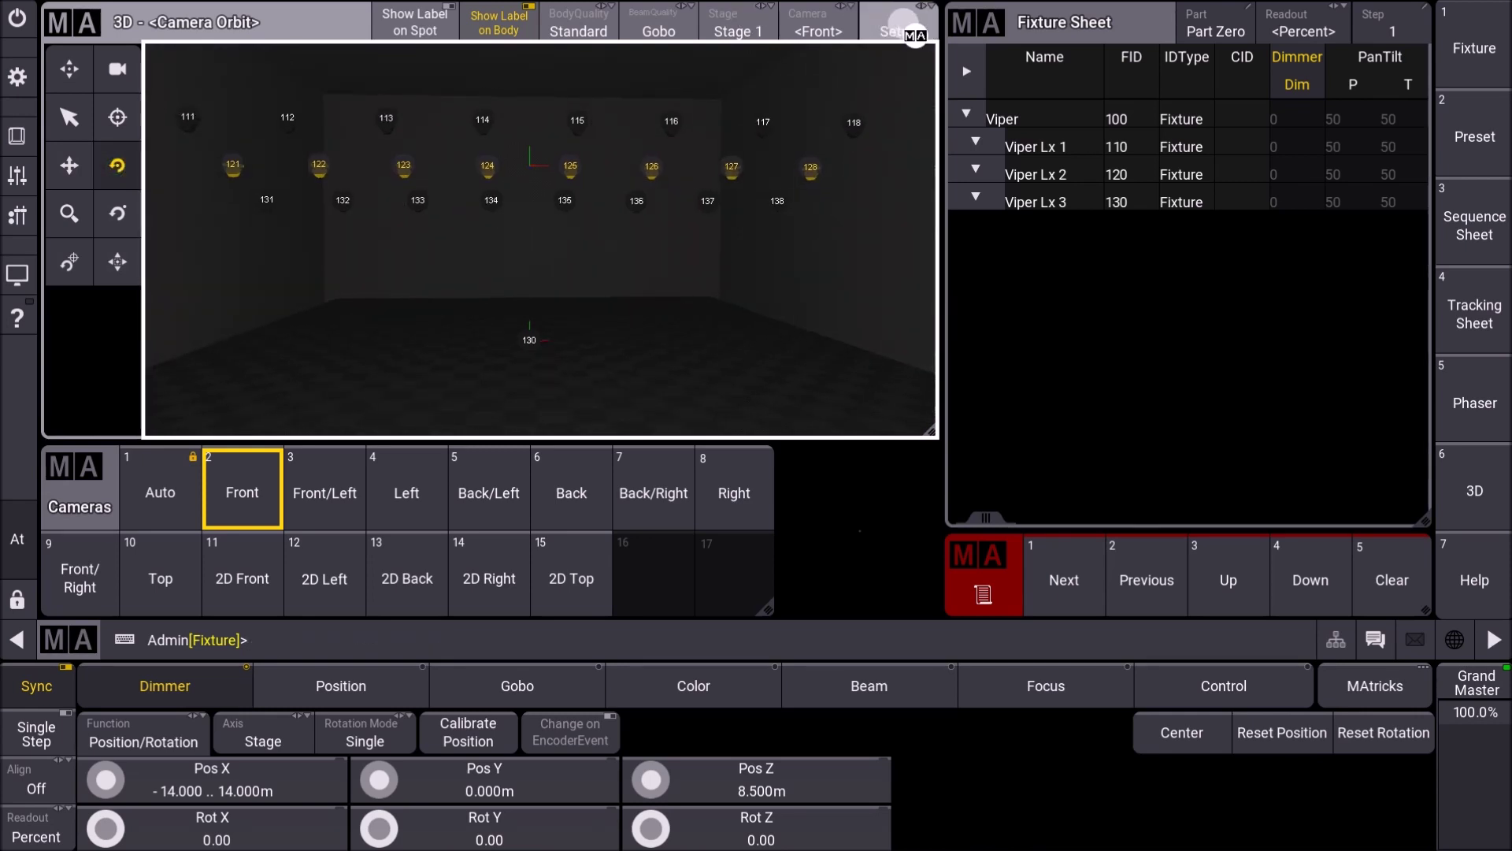
left_click(905, 34)
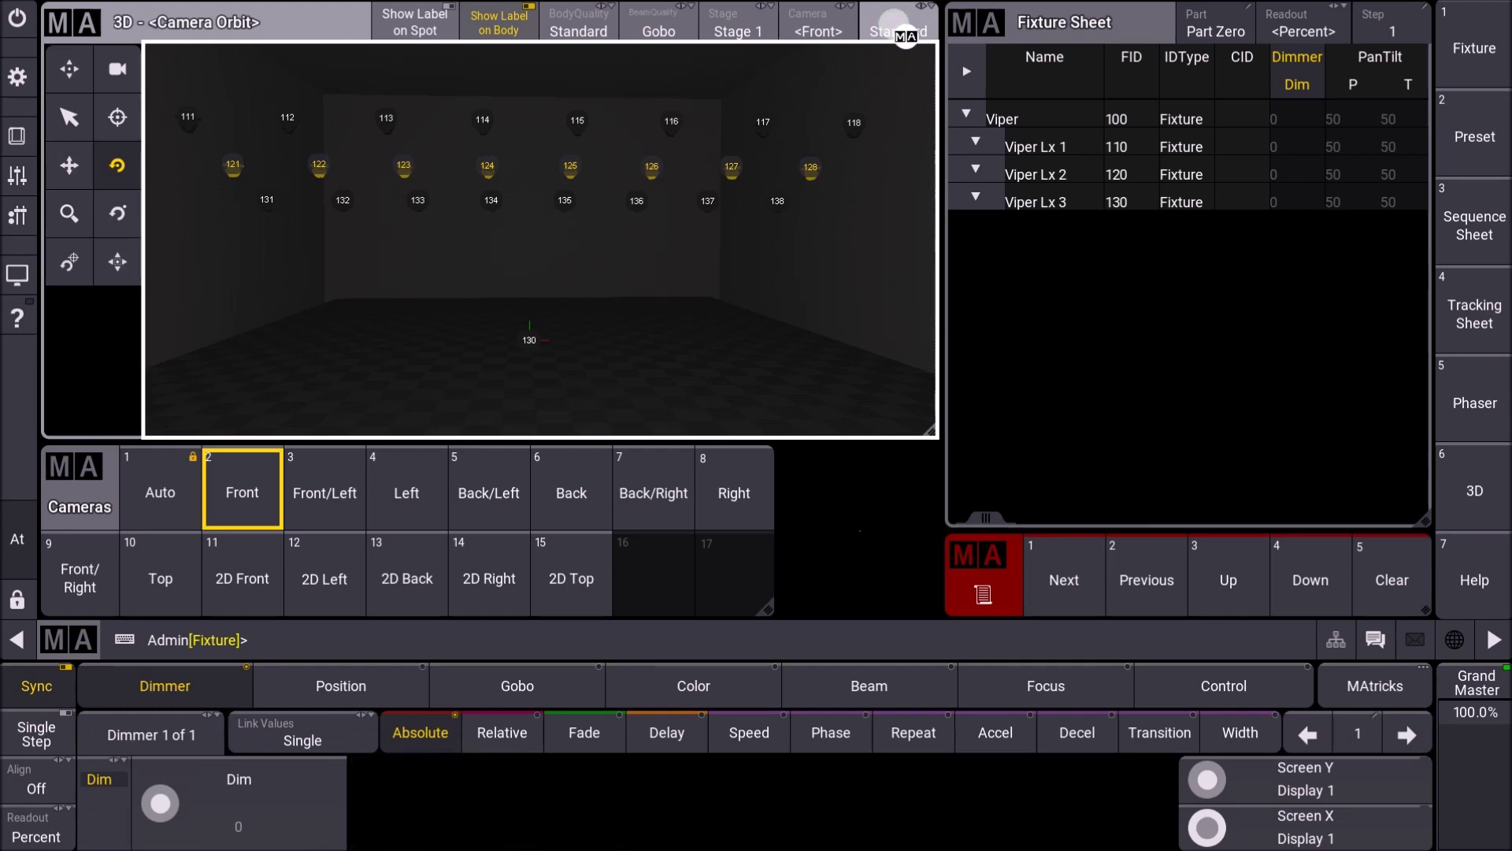
left_click(1390, 571)
Select fixture 100 through the command line and set it to Full
left_click(429, 642)
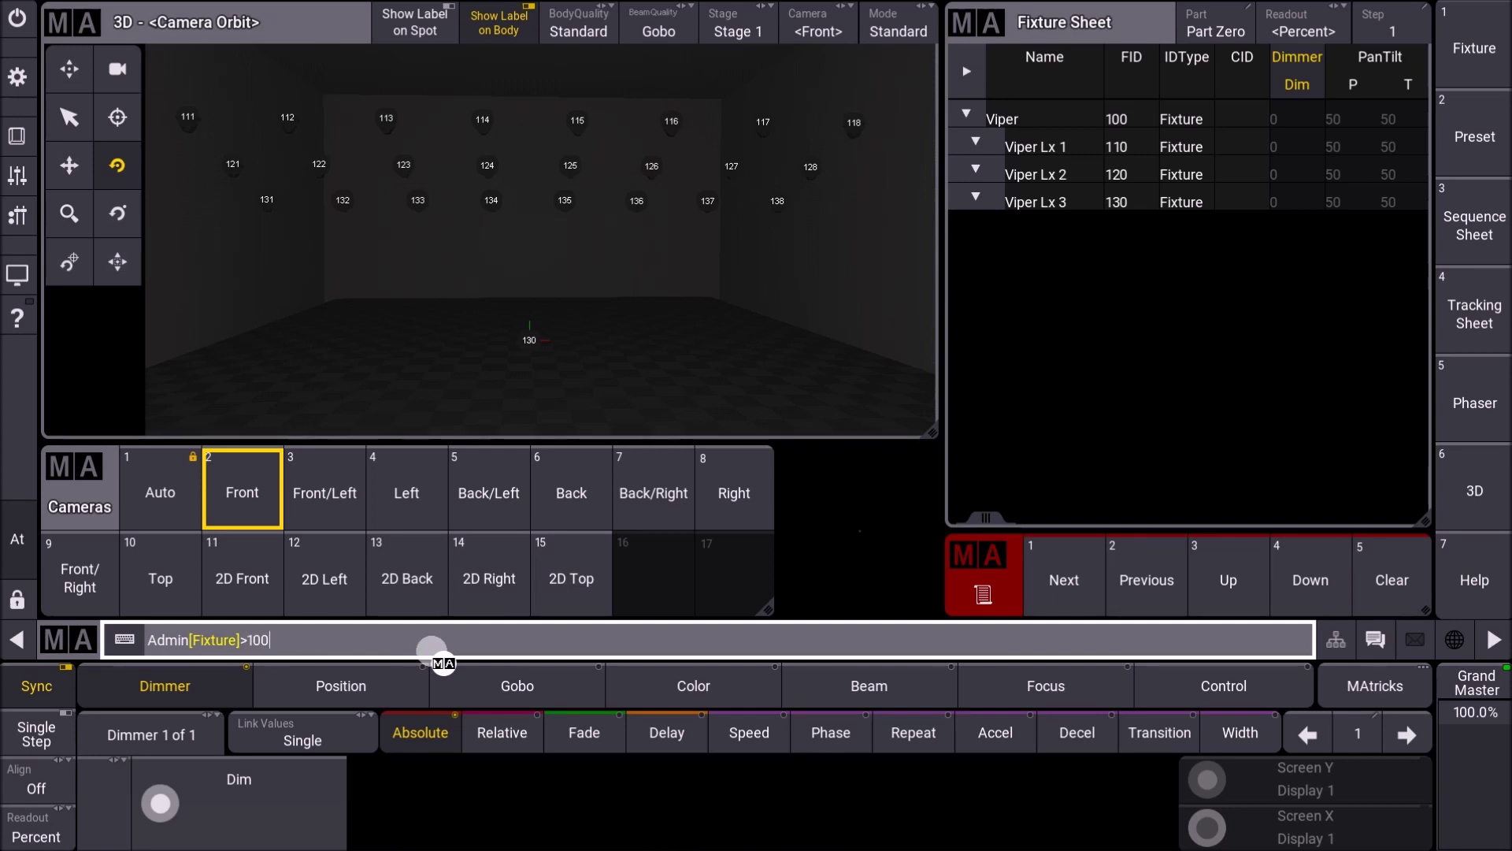
type("100")
key("Return")
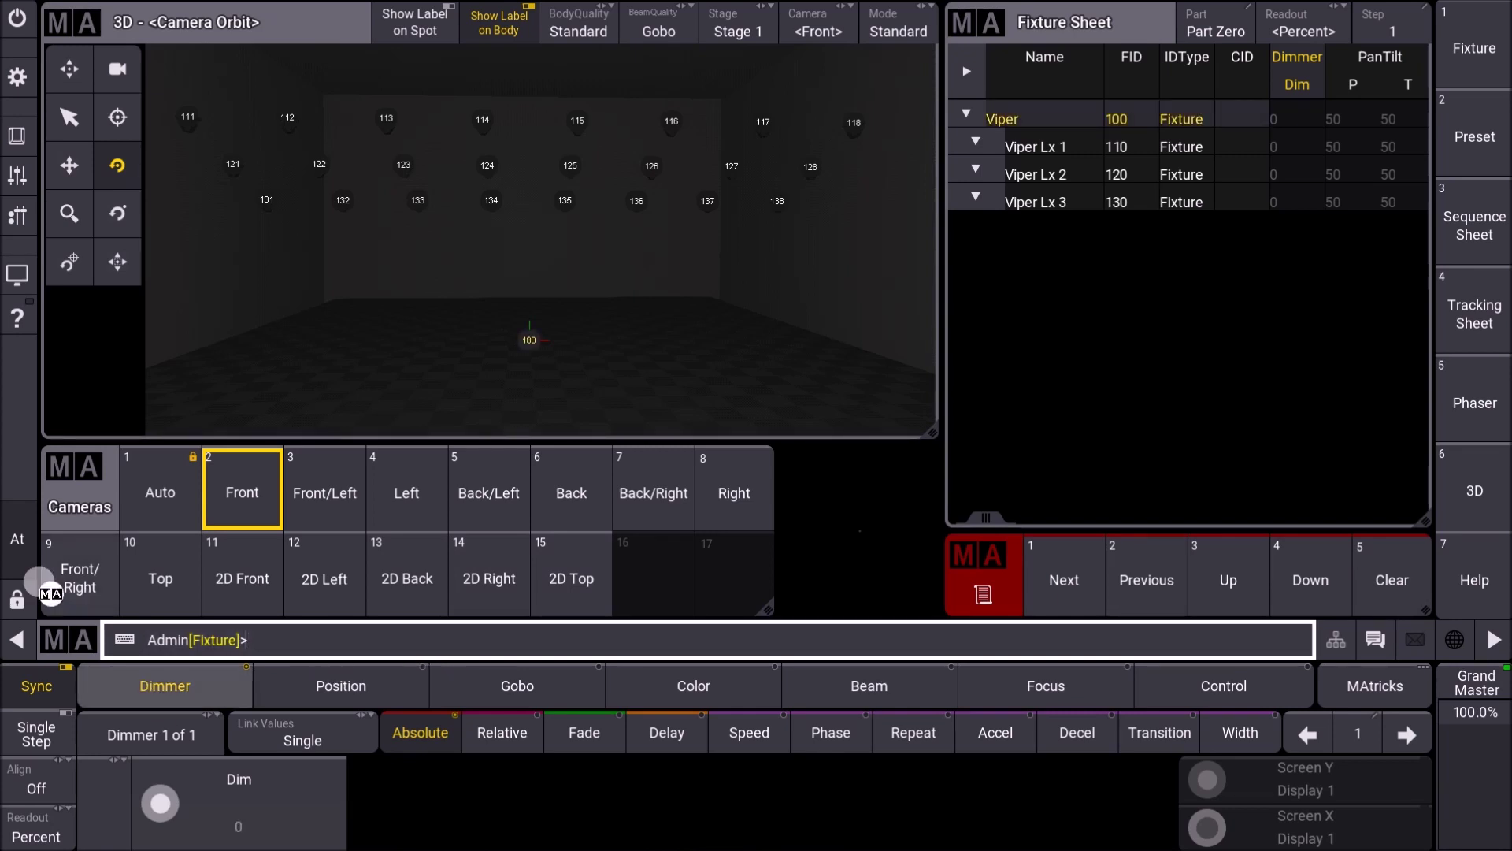
left_click(24, 567)
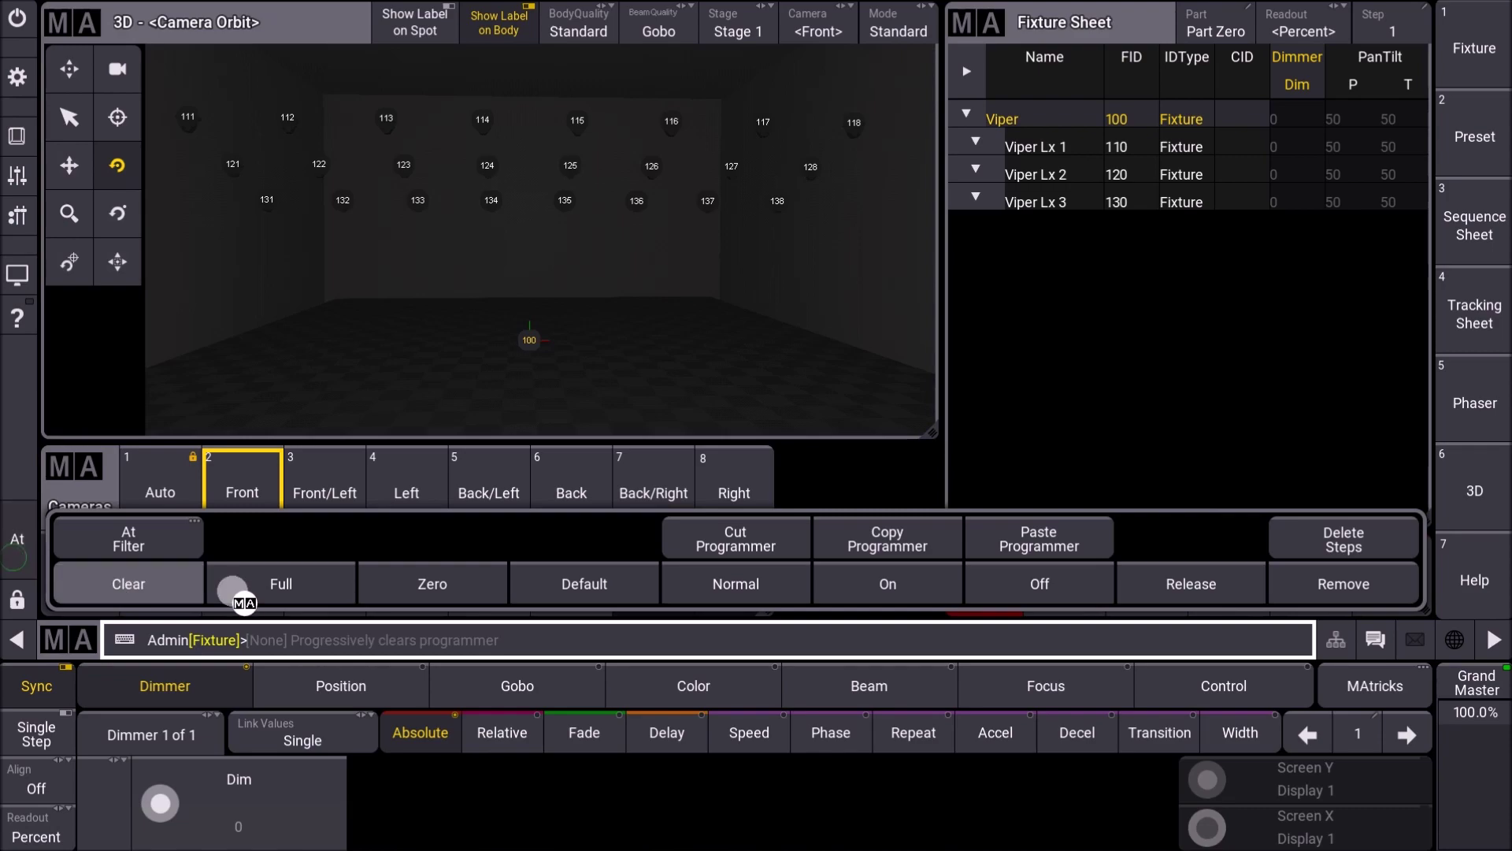
left_click(237, 583)
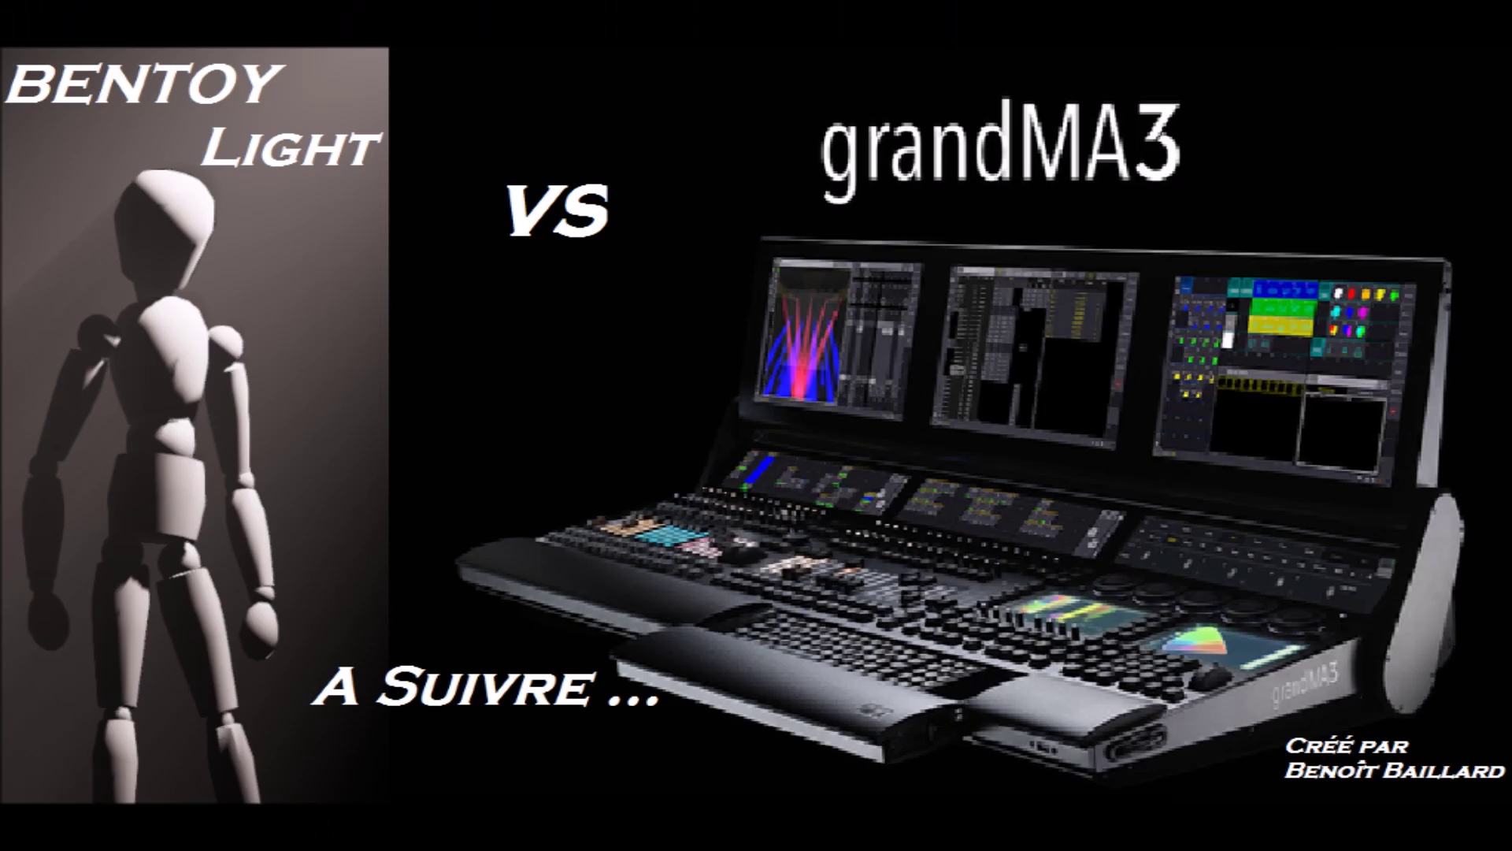